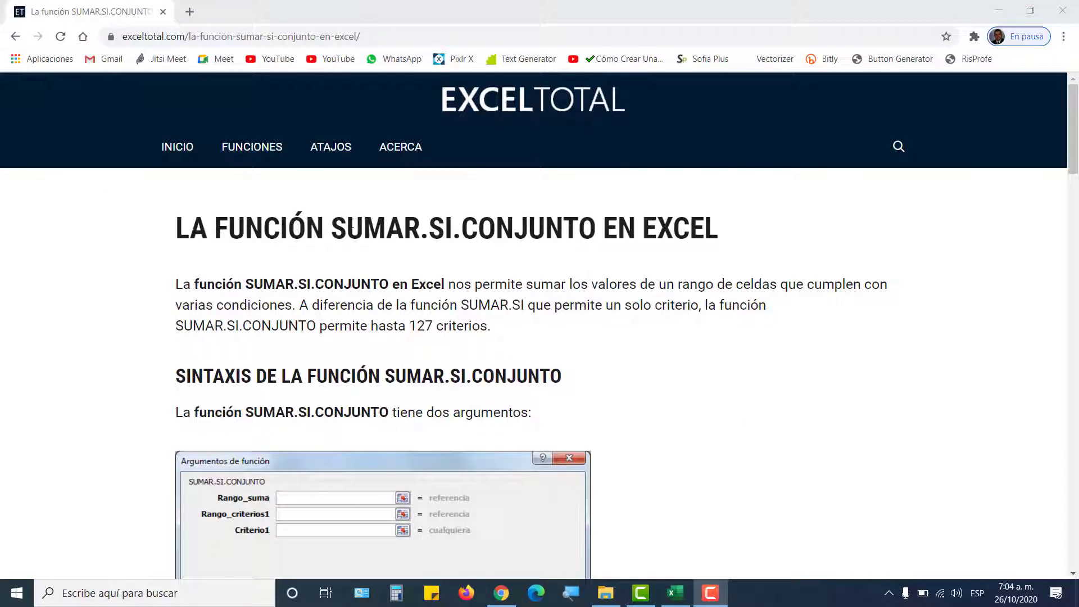
Highlight SUMAR.SI.CONJUNTO in the Chrome article title.
left_click_drag(339, 229, 593, 223)
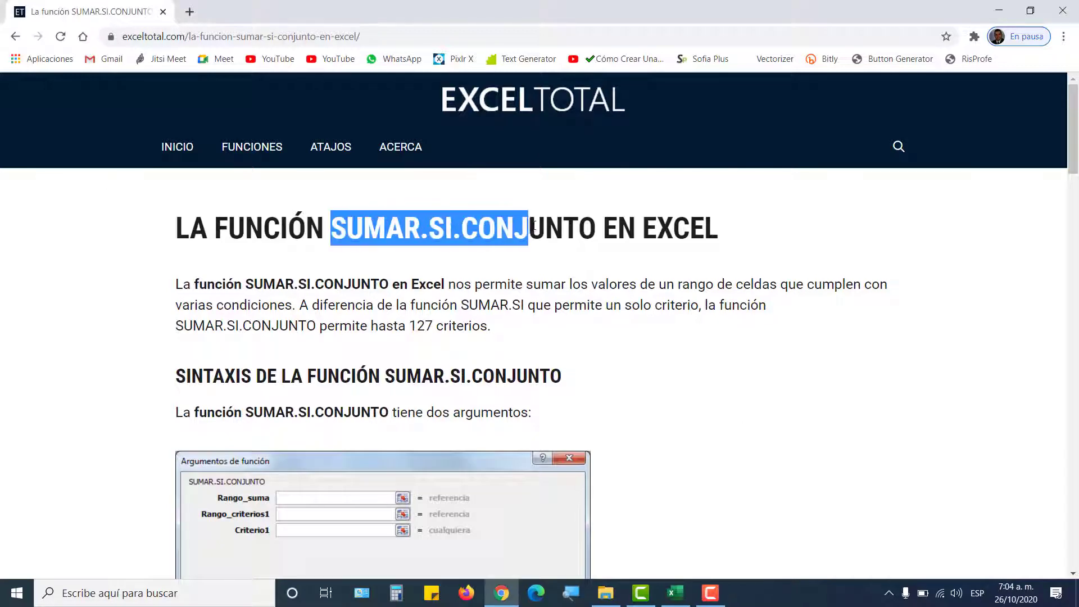
In Excel, look over the SUMAR.SI fruit table, then return to the SUMAR.SI.CONJUNTO sheet.
left_click(675, 596)
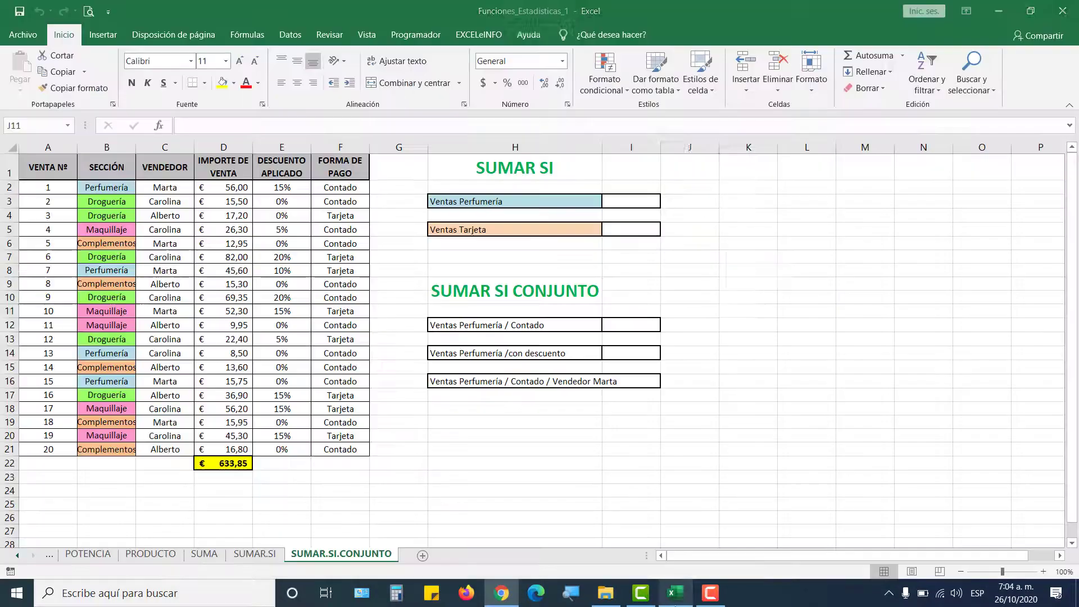
left_click(254, 555)
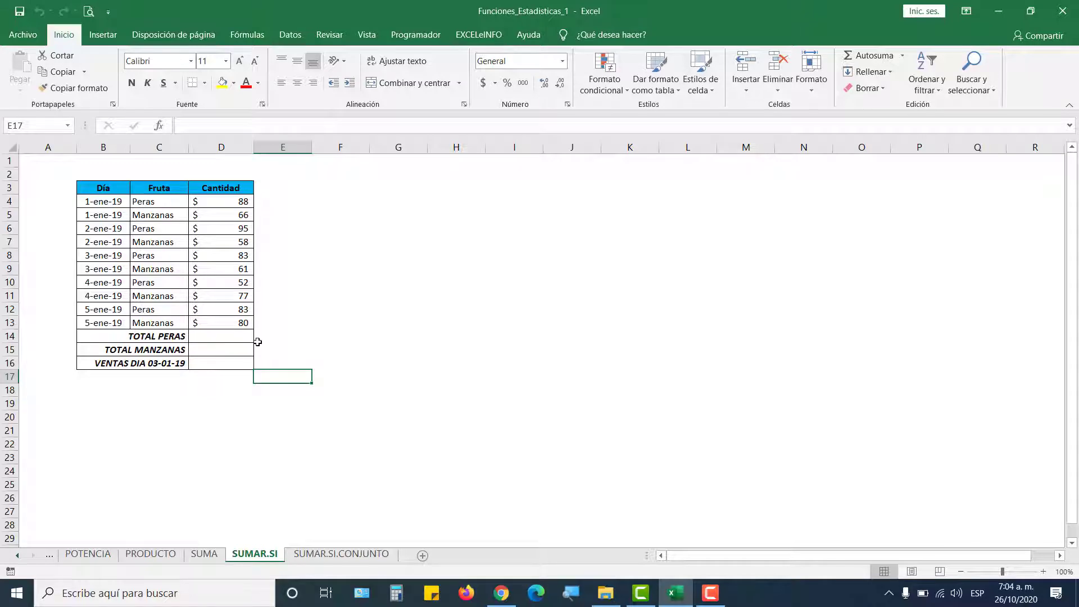
left_click(332, 555)
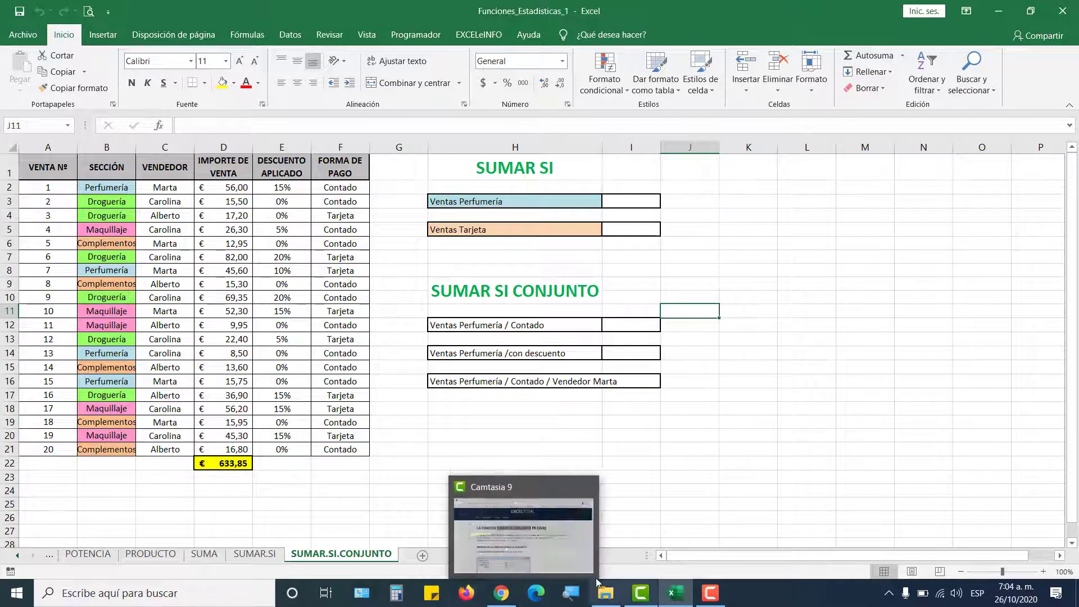
In the Chrome article, highlight 'hasta 127 criterios', then go back to the Excel workbook.
left_click(501, 593)
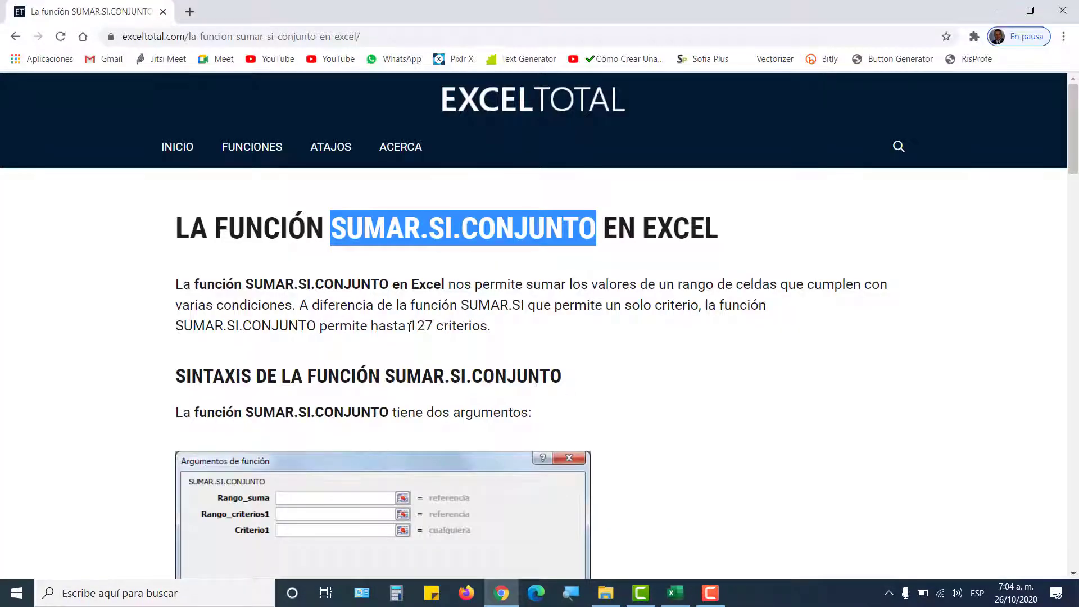
left_click_drag(369, 326, 488, 327)
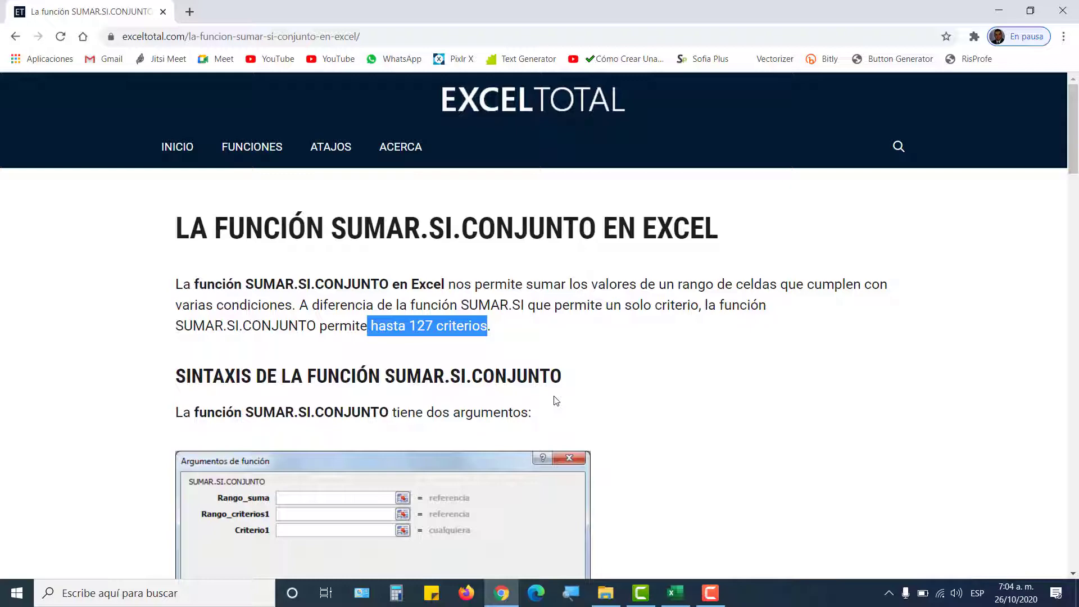
scroll(548, 400, "down", 1)
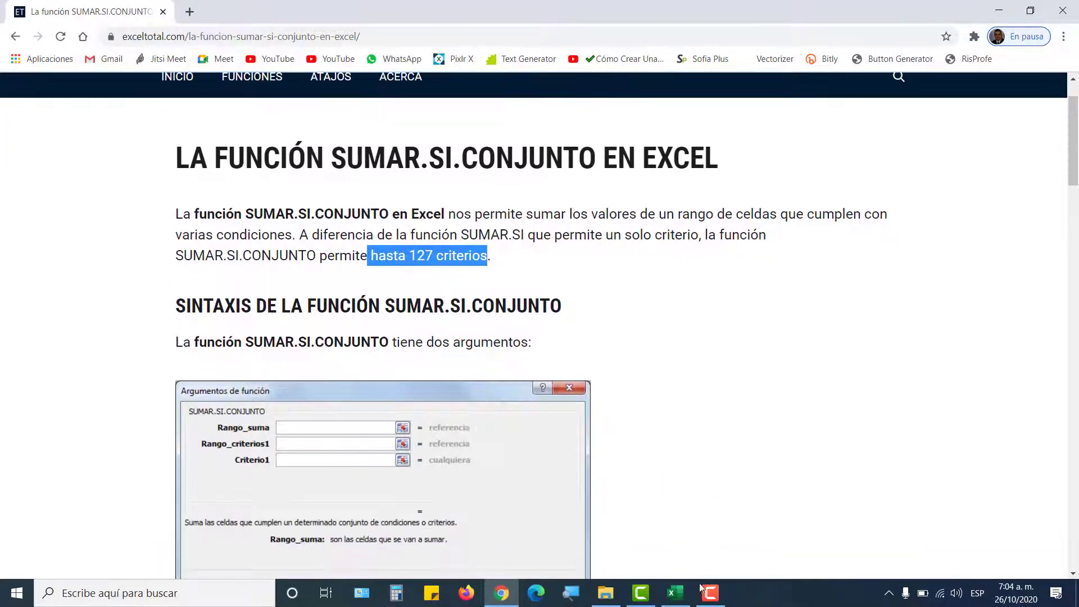
left_click(670, 597)
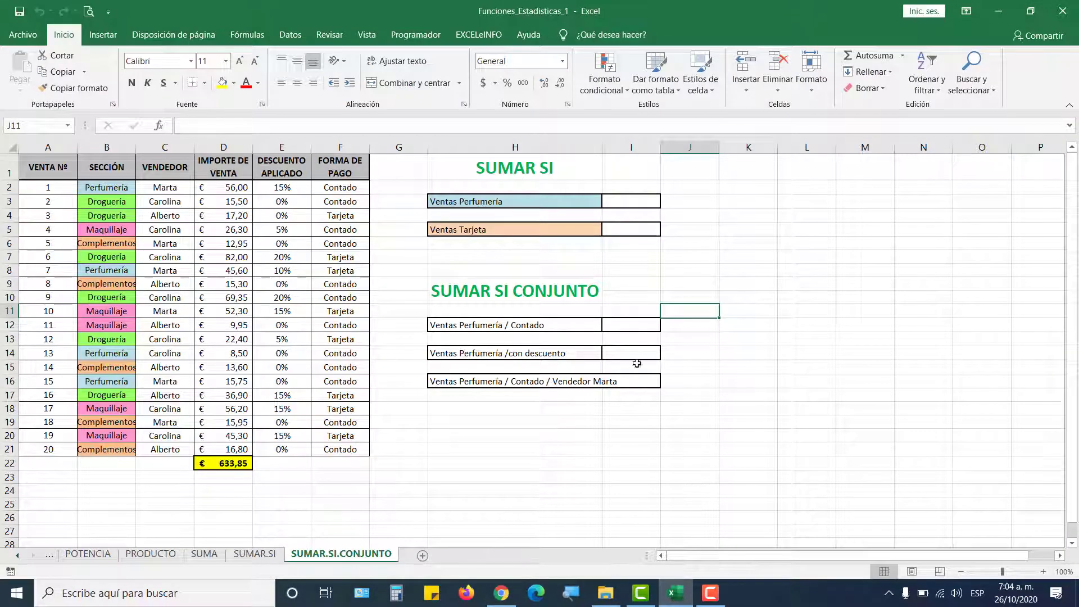
Make I12:I16 16-point text and widen column I.
left_click_drag(622, 326, 633, 383)
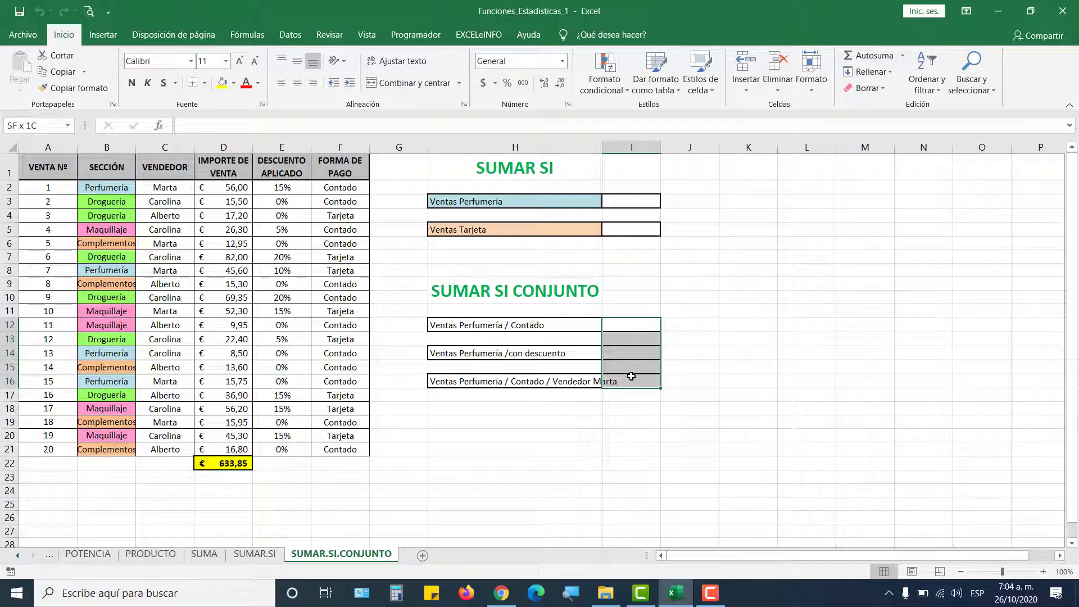
left_click(240, 61)
left_click(239, 61)
left_click(240, 60)
left_click(240, 61)
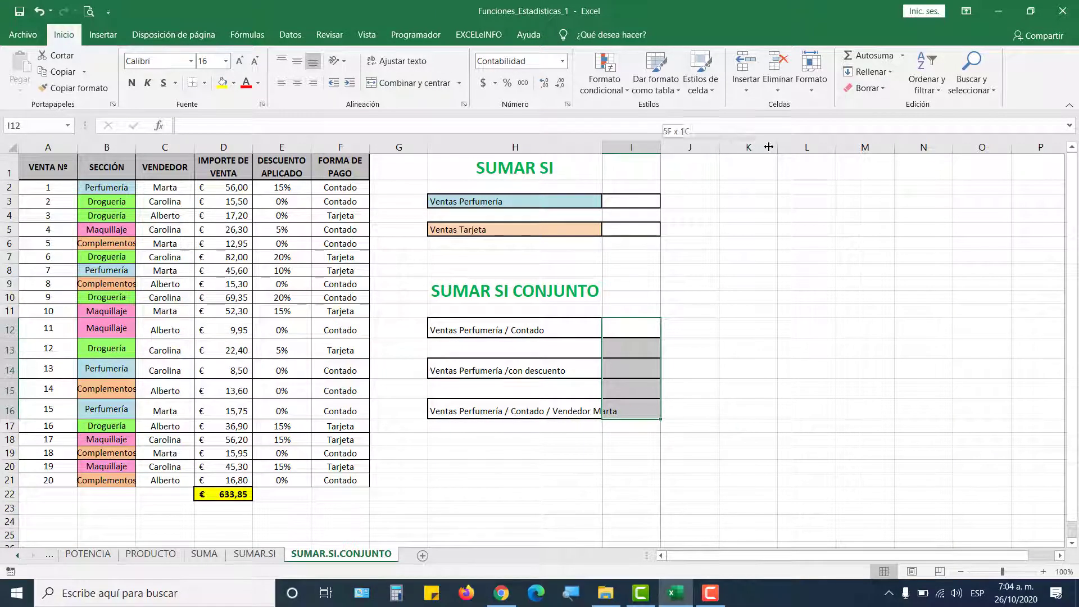
left_click_drag(663, 146, 805, 147)
left_click(662, 330)
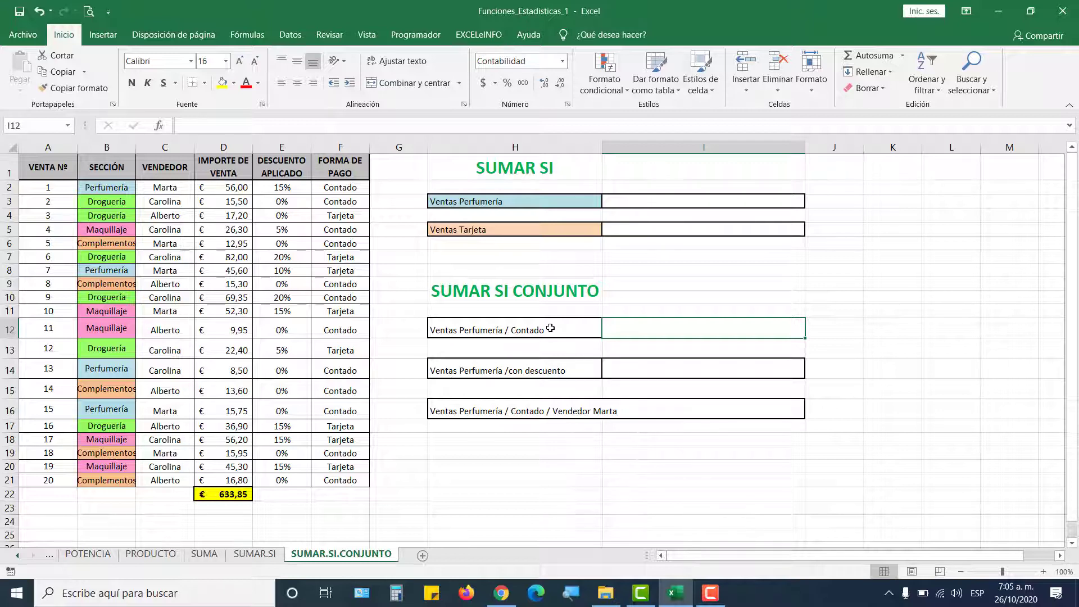
Fill the first Perfumería Contado sale's cells B2, D2 and F2 yellow.
left_click_drag(218, 187, 223, 480)
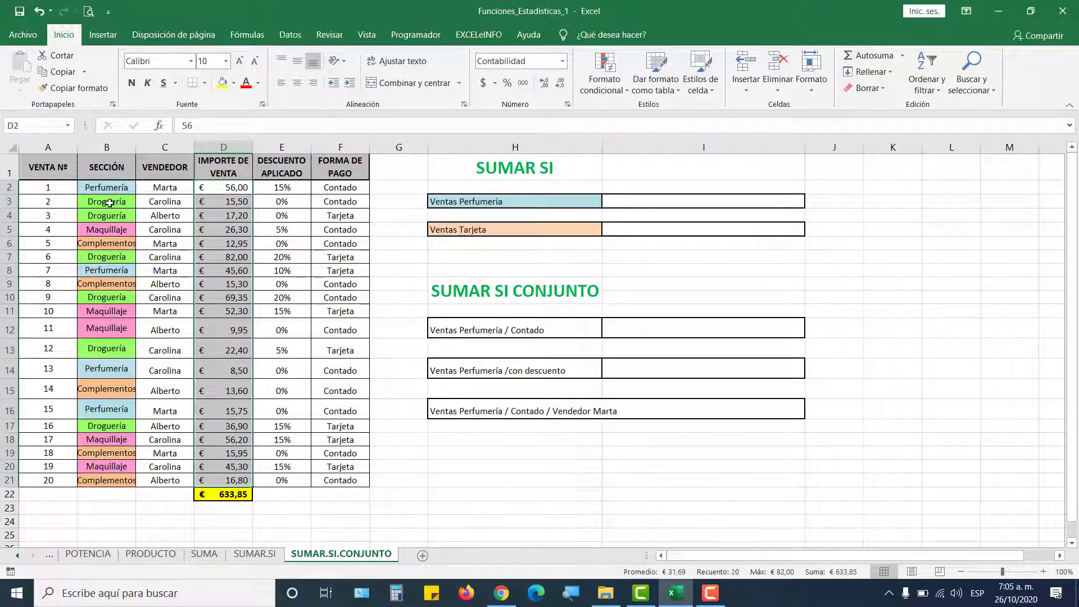
mouse_move(111, 187)
left_mouse_down()
mouse_move(203, 184)
mouse_move(113, 187)
left_mouse_up()
left_click(225, 187, "ctrl")
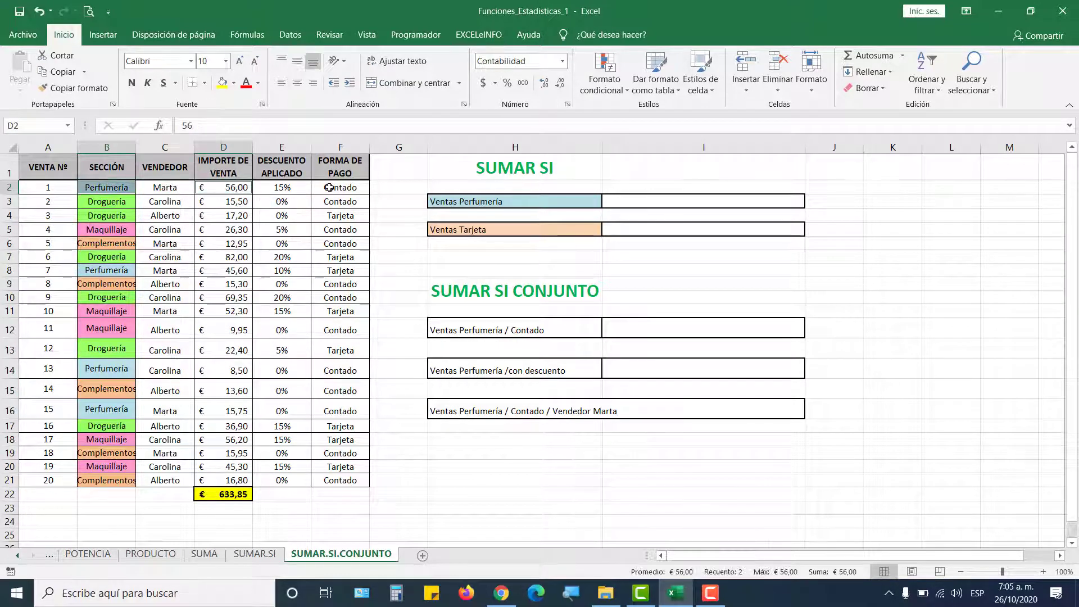
left_click(329, 188, "ctrl")
left_click(222, 83)
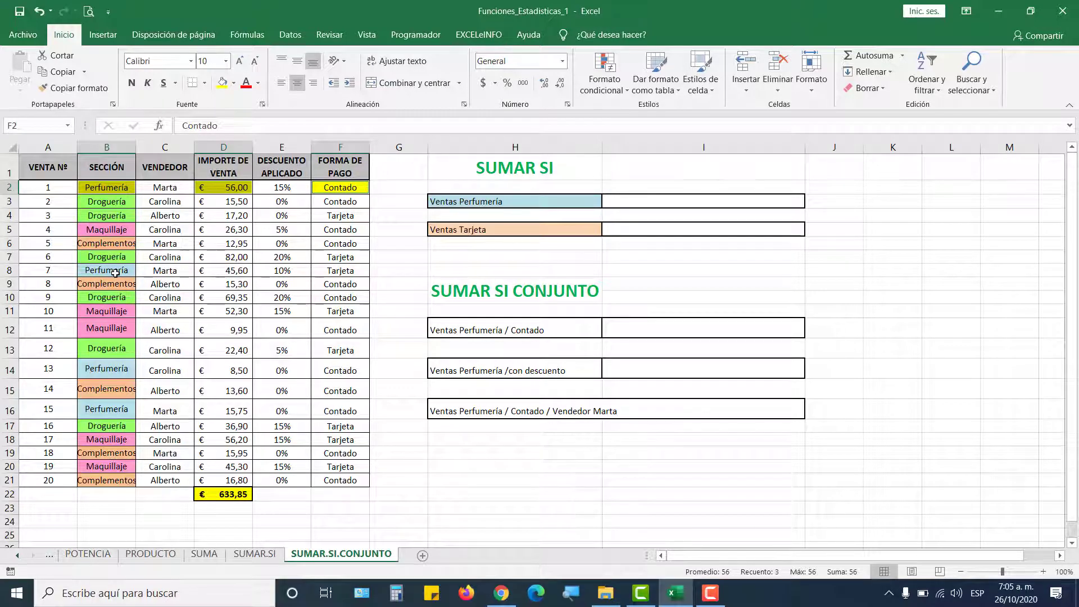
After checking rows 6 and 8, fill B14, D14 and F14 yellow.
left_click(224, 242)
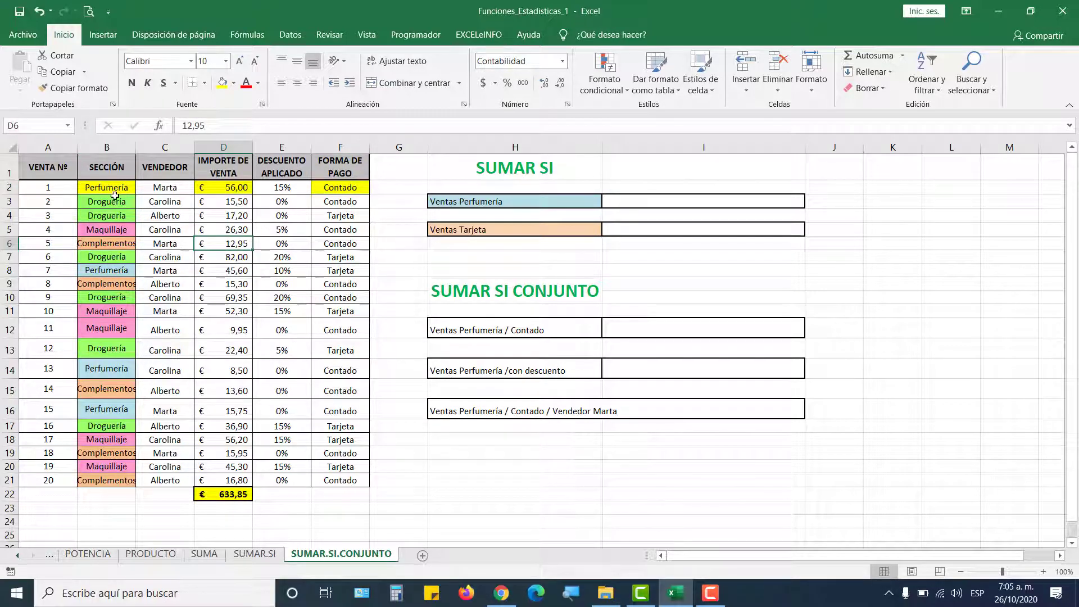
left_click(230, 189)
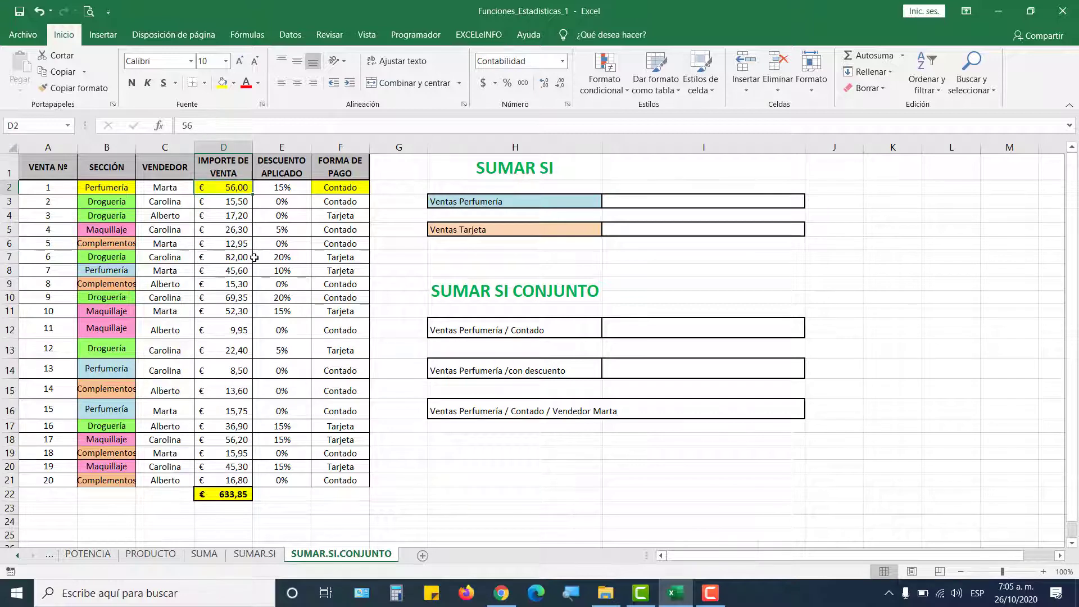
left_click(342, 189)
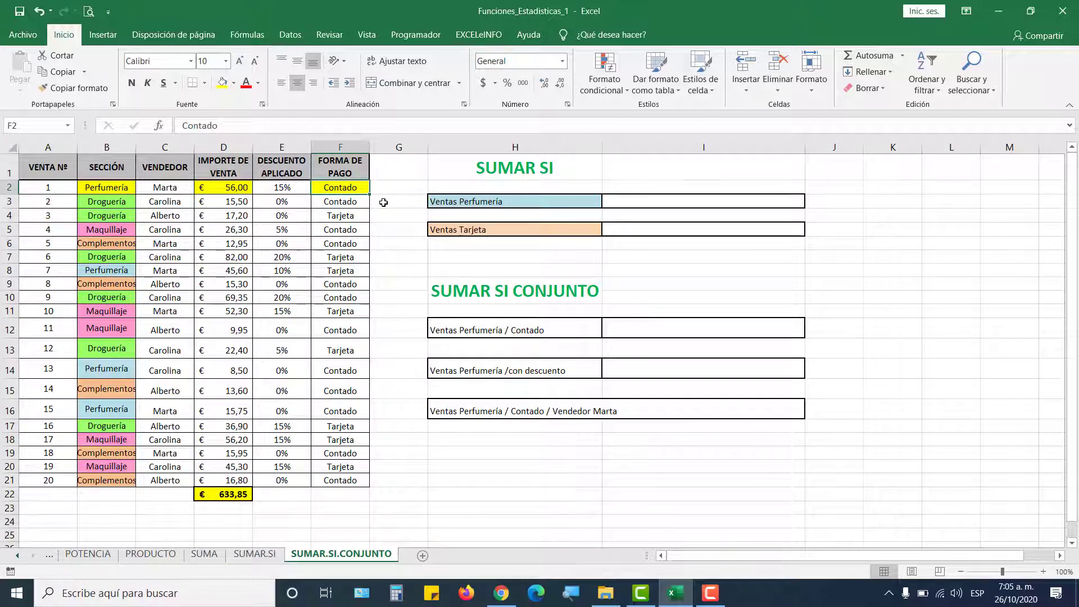
left_click(124, 276)
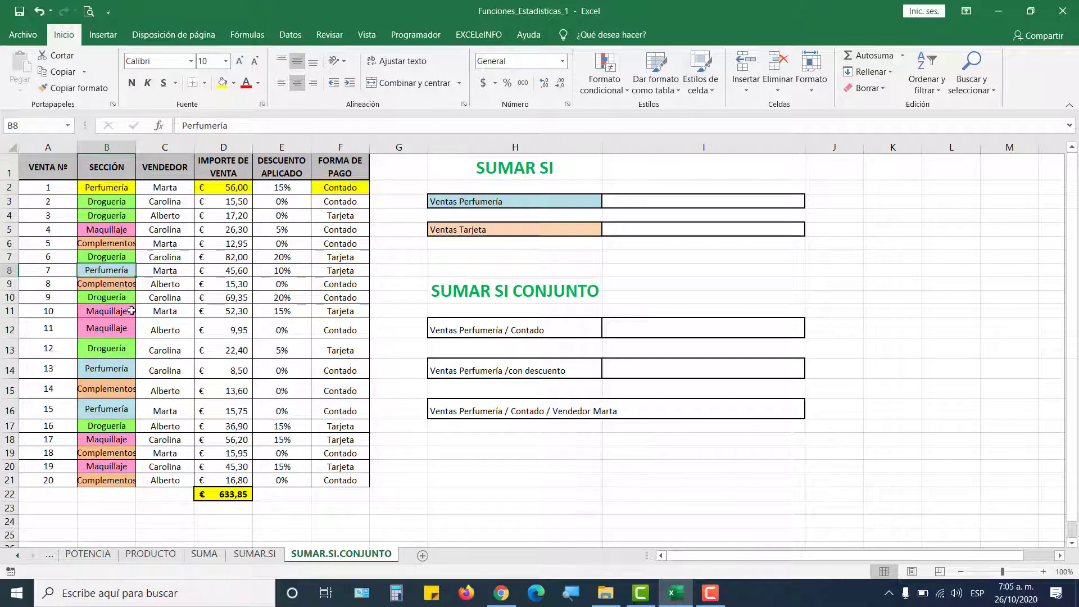
left_click(242, 269)
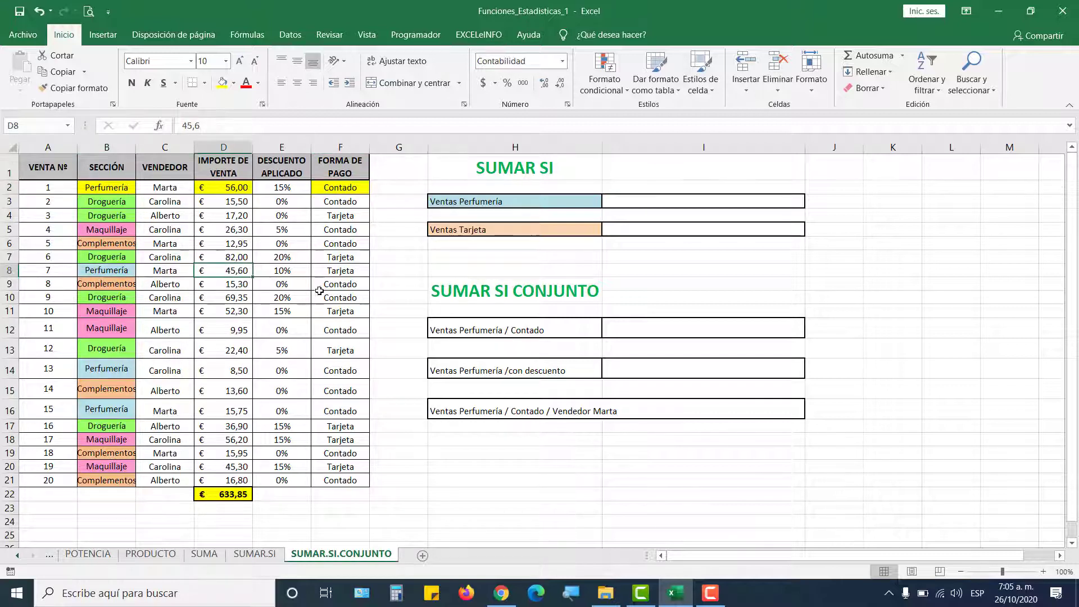
left_click(334, 272)
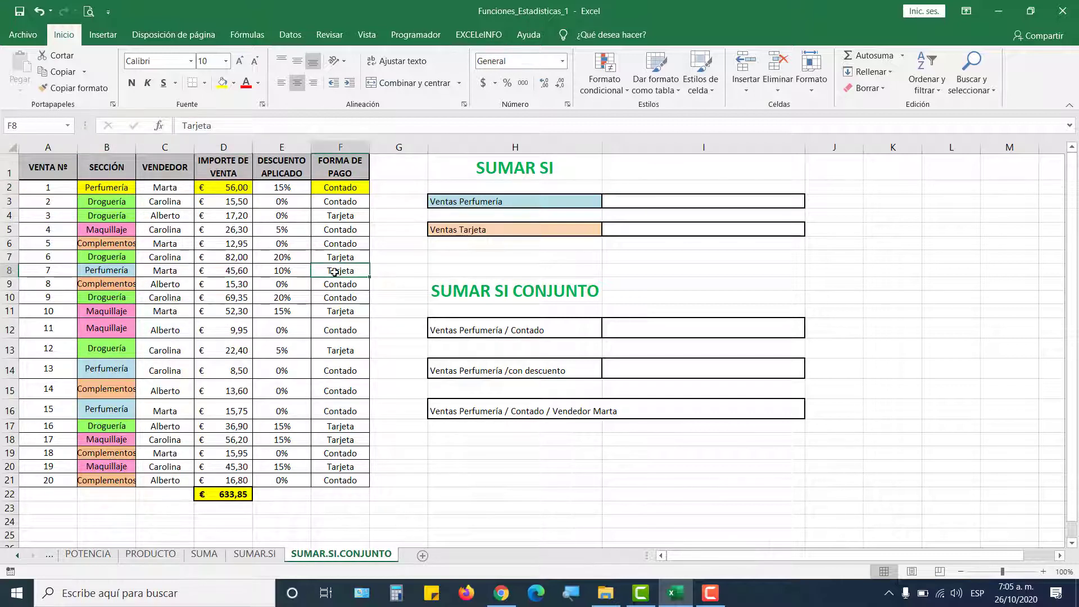
left_click(115, 369)
left_click(230, 371, "ctrl")
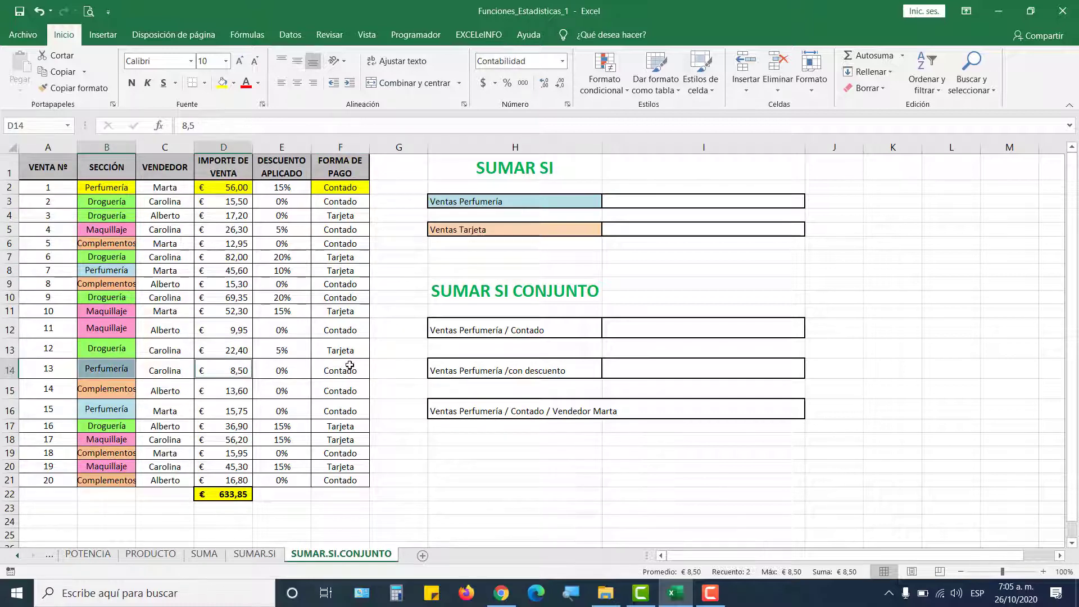
left_click(340, 371, "ctrl")
left_click(223, 83)
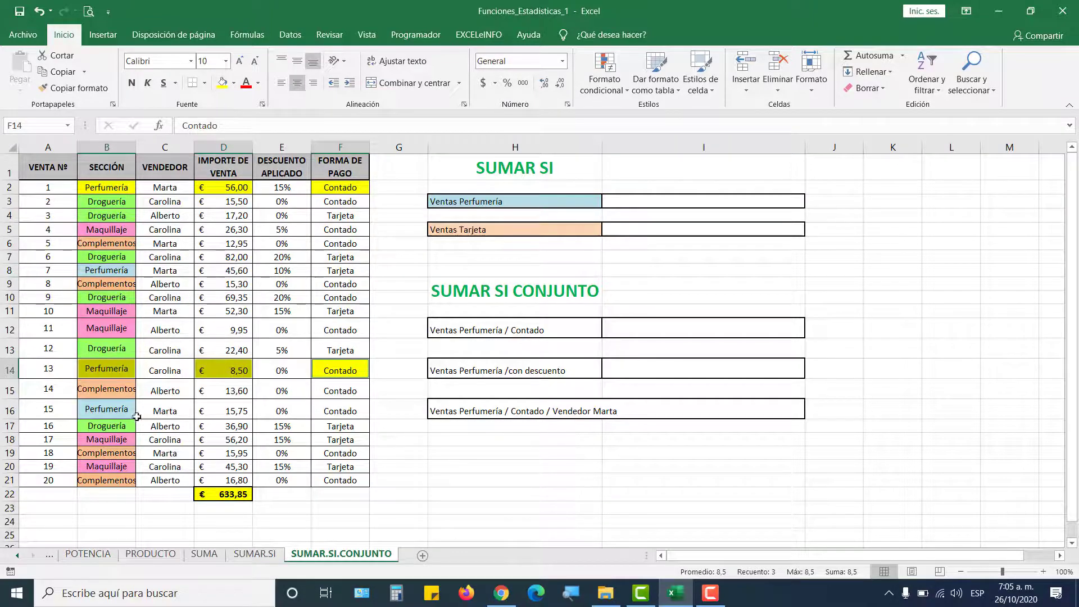
Fill B16, D16 and F16 yellow, then select the three highlighted amounts to check them.
left_click(112, 410)
left_click(222, 411, "ctrl")
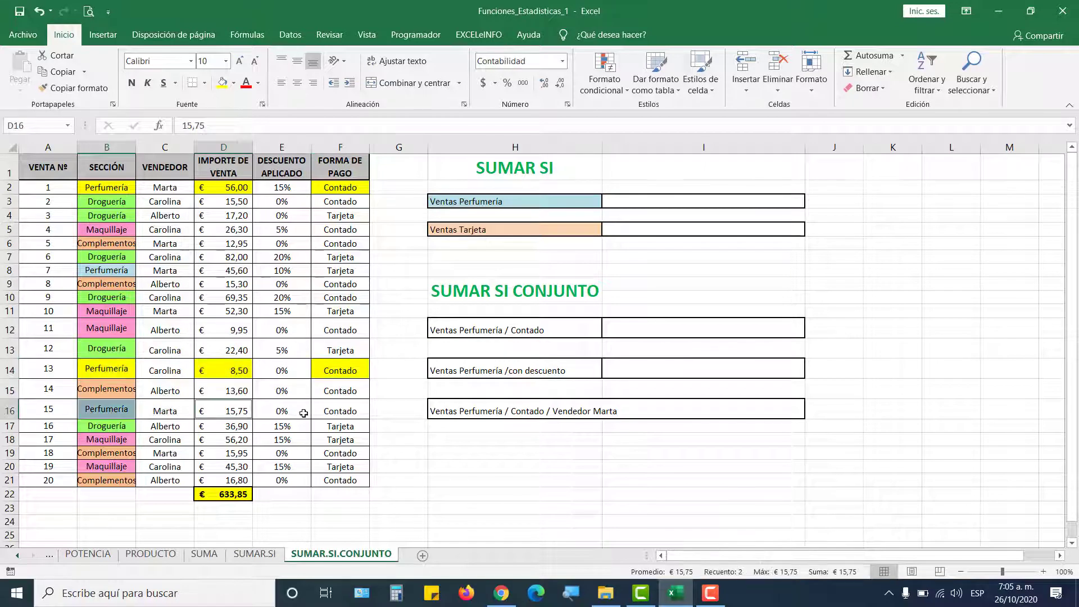
left_click(331, 410, "ctrl")
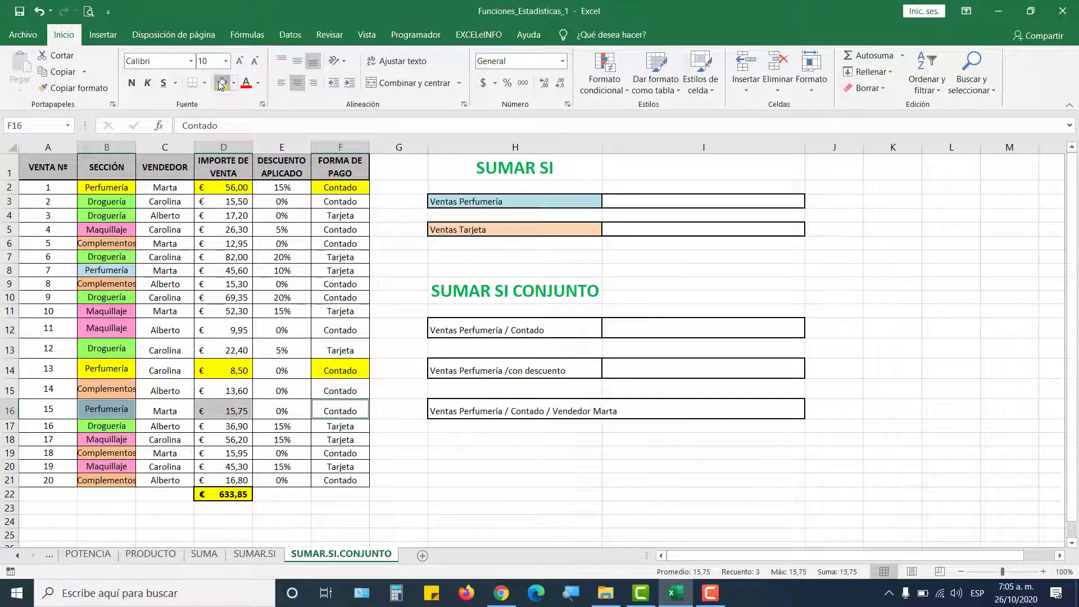
left_click(222, 83)
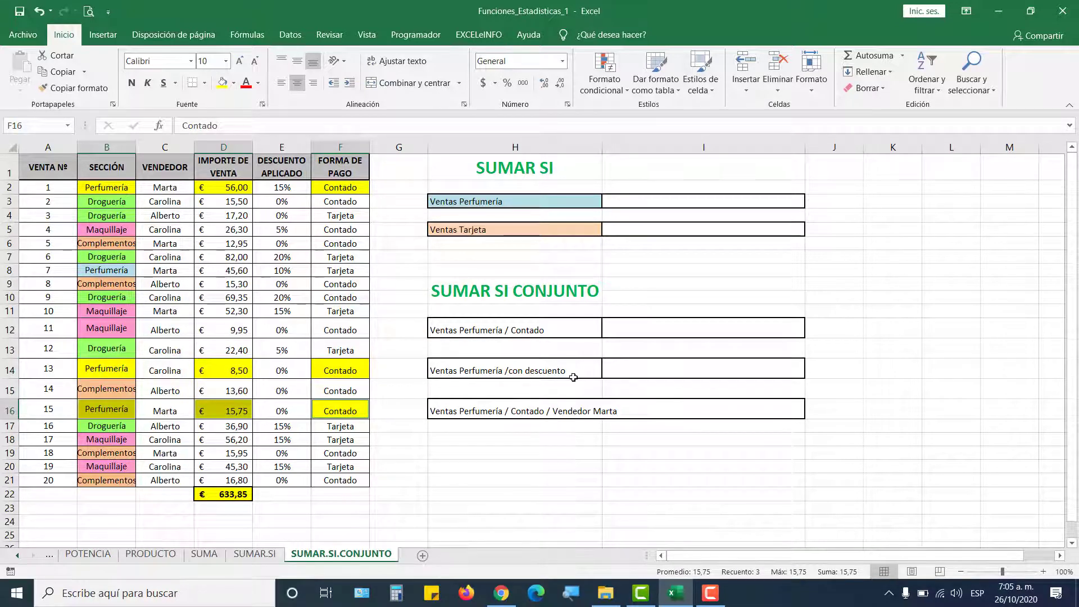
left_click(235, 192)
left_click(240, 373)
left_click(227, 408)
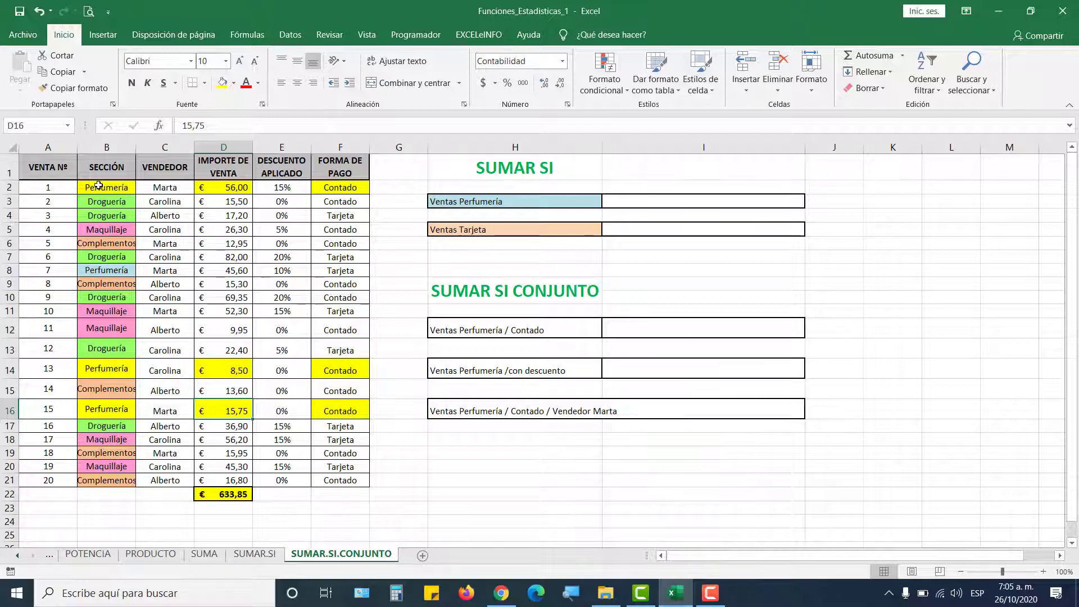
left_click(689, 328)
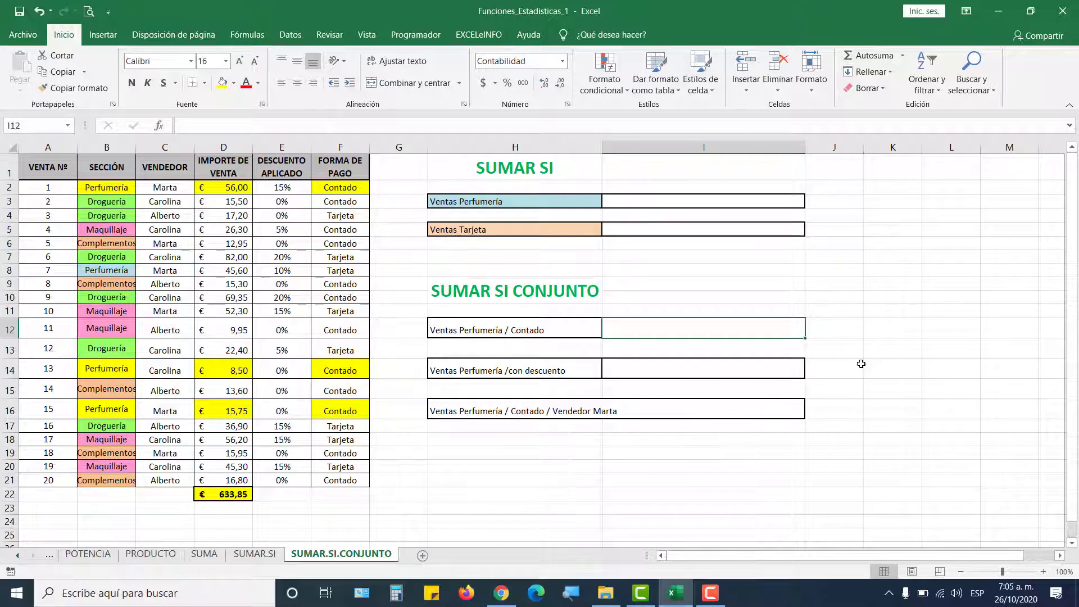
Start =SUMAR.SI.CONJUNTO( in I12 from the =suma suggestions, and magnify the formula area.
type("=suma")
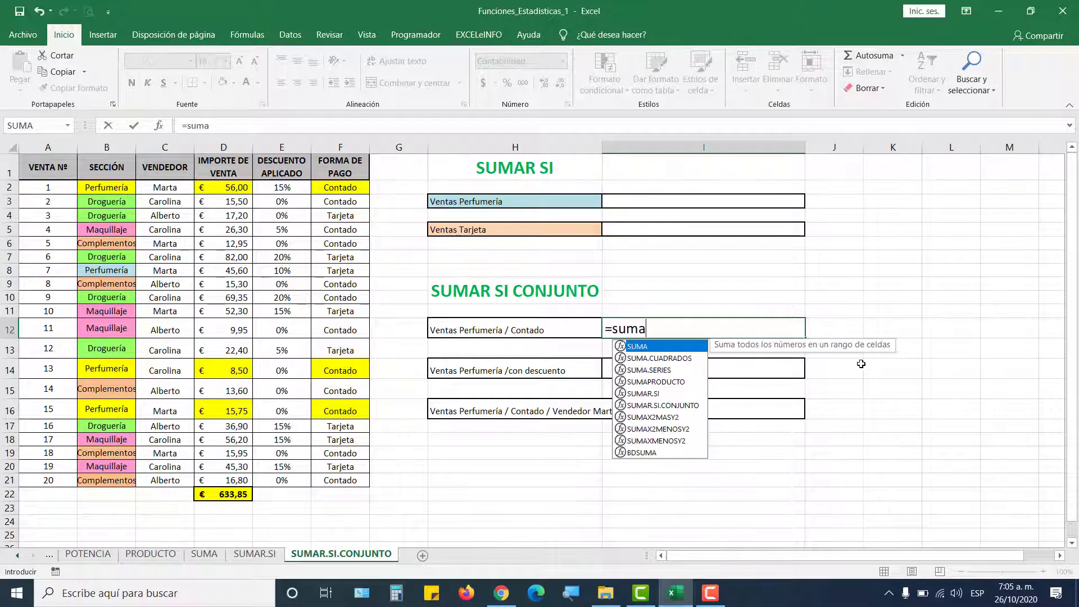
key("Down")
key("Down")
key("Down")
key("Down")
key("Down")
key("Tab")
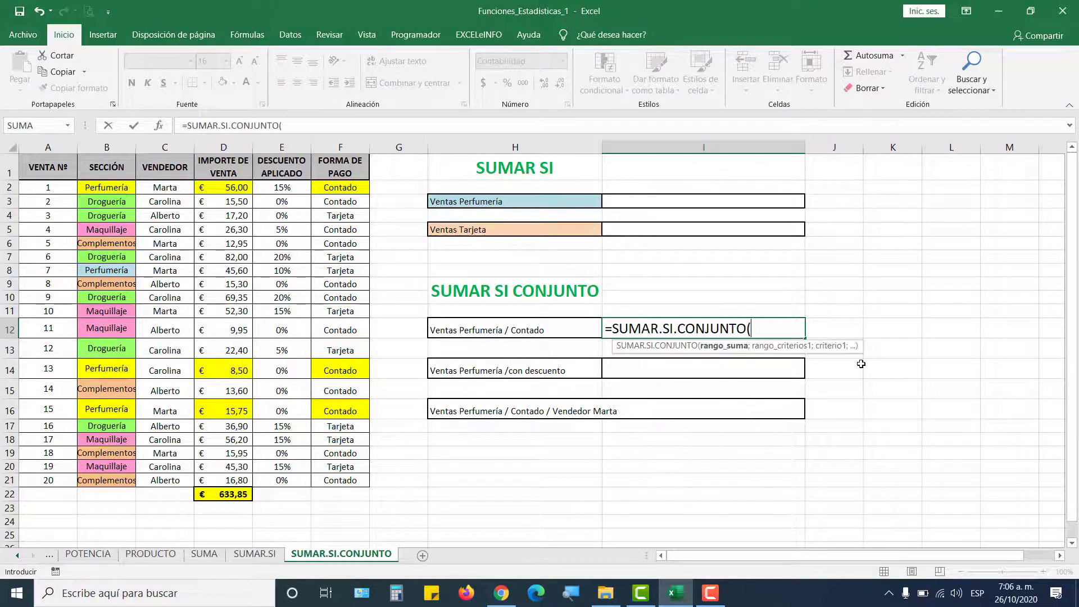
left_click(568, 600)
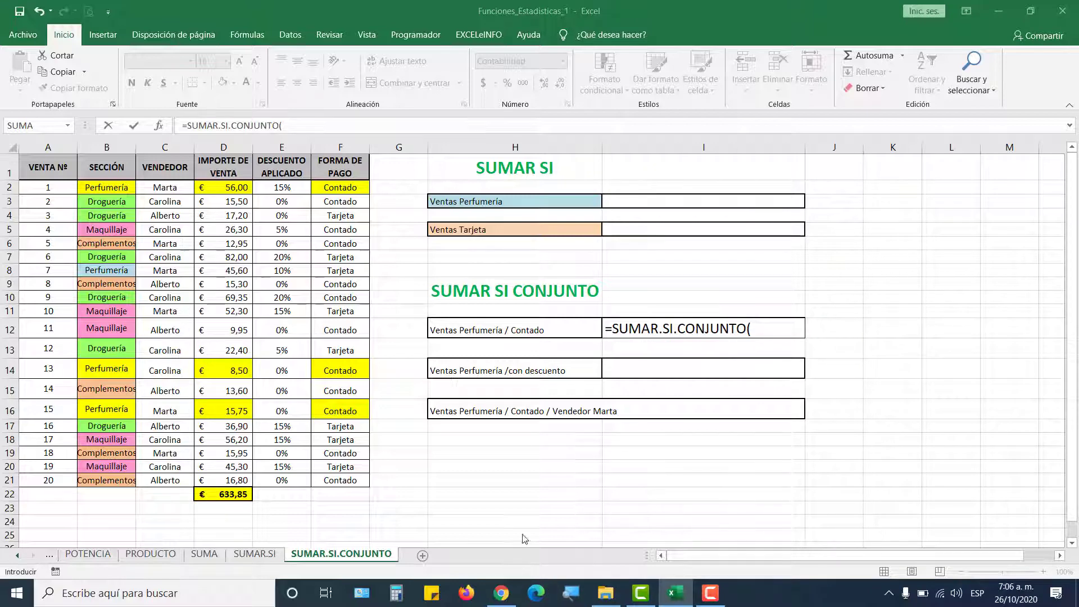
left_click(493, 461)
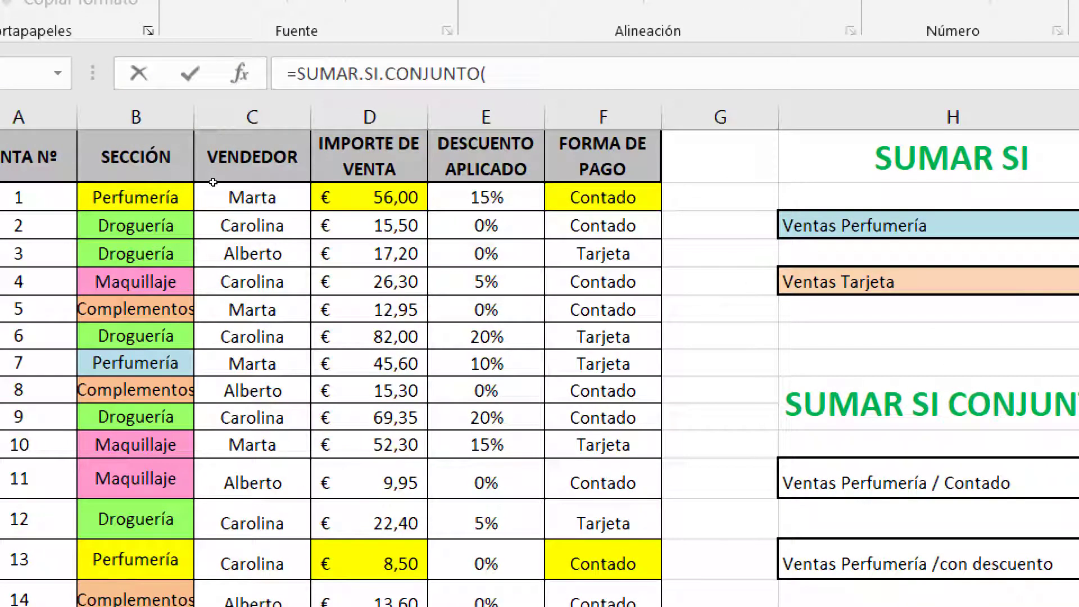
Give the formula sum range D2:D21, criteria range F2:F21 and criterion "contado".
left_click_drag(369, 197, 369, 600)
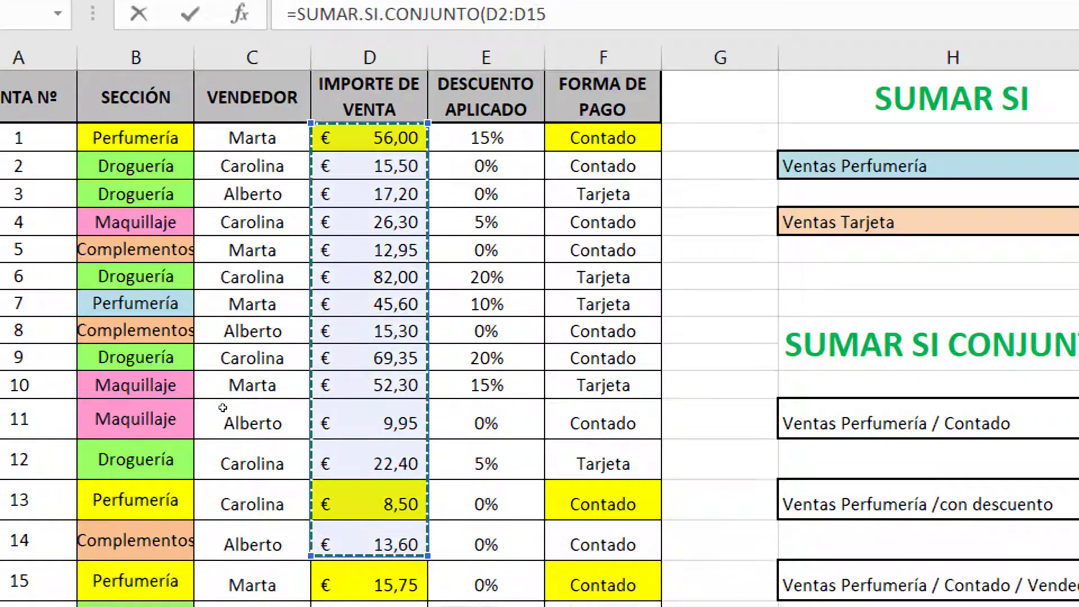
left_click_drag(223, 407, 230, 477)
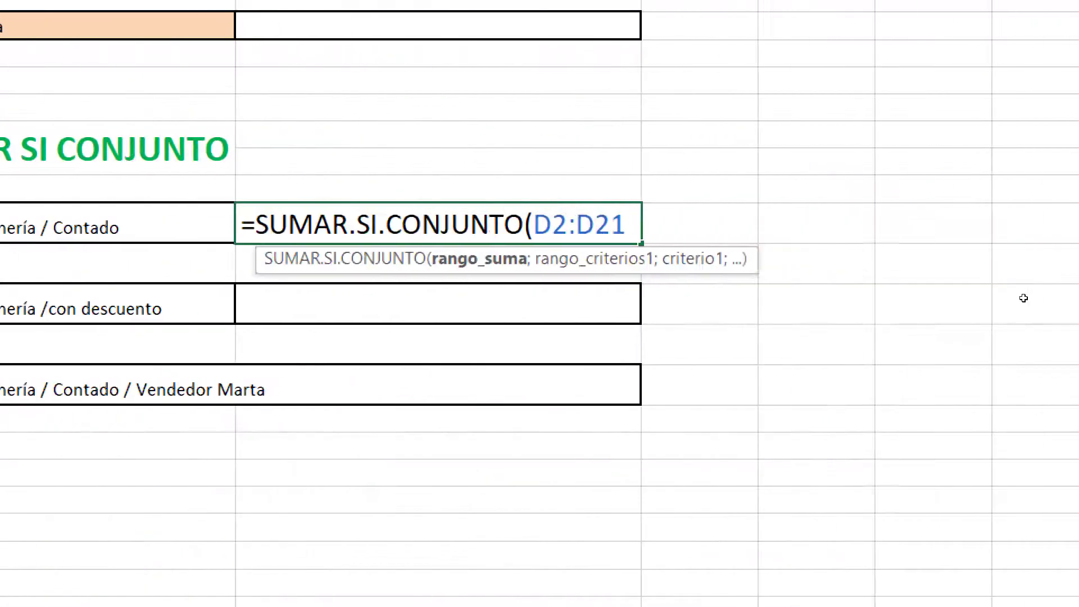
type(";")
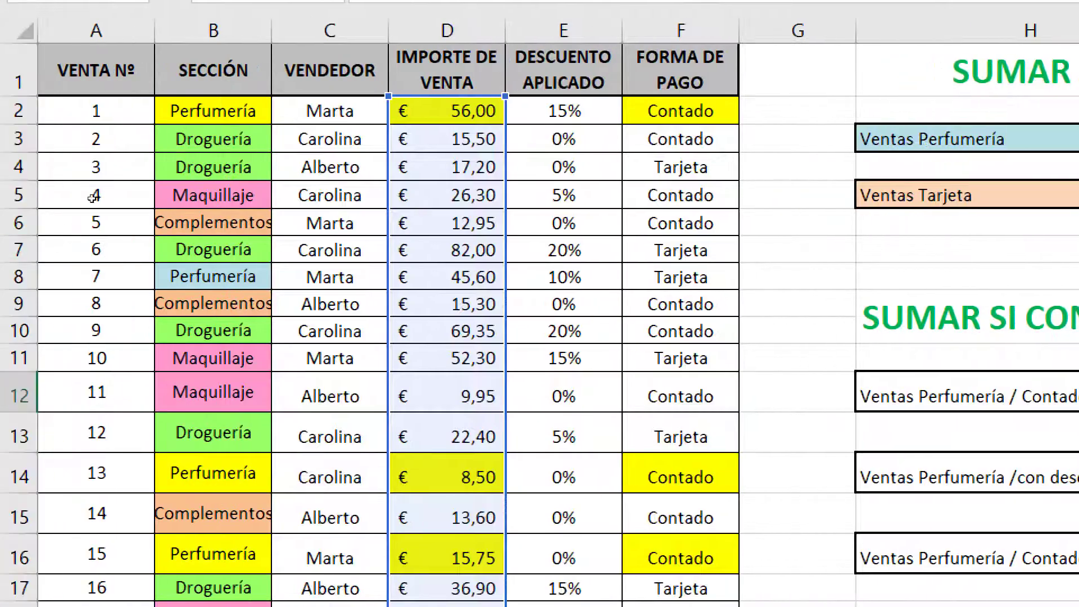
type(";")
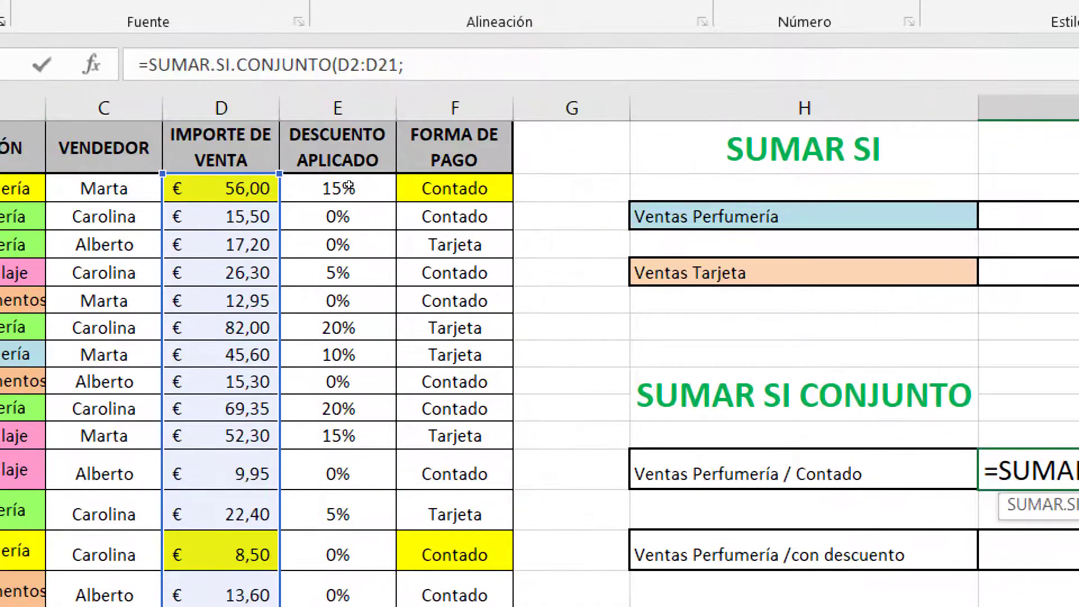
left_click_drag(349, 188, 359, 508)
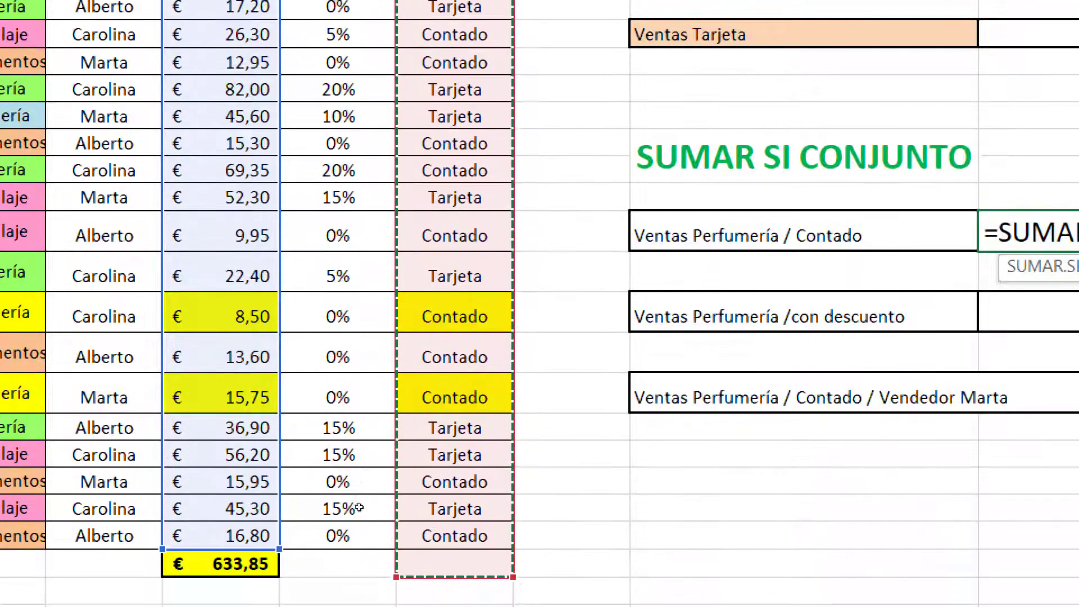
left_click_drag(359, 508, 520, 571)
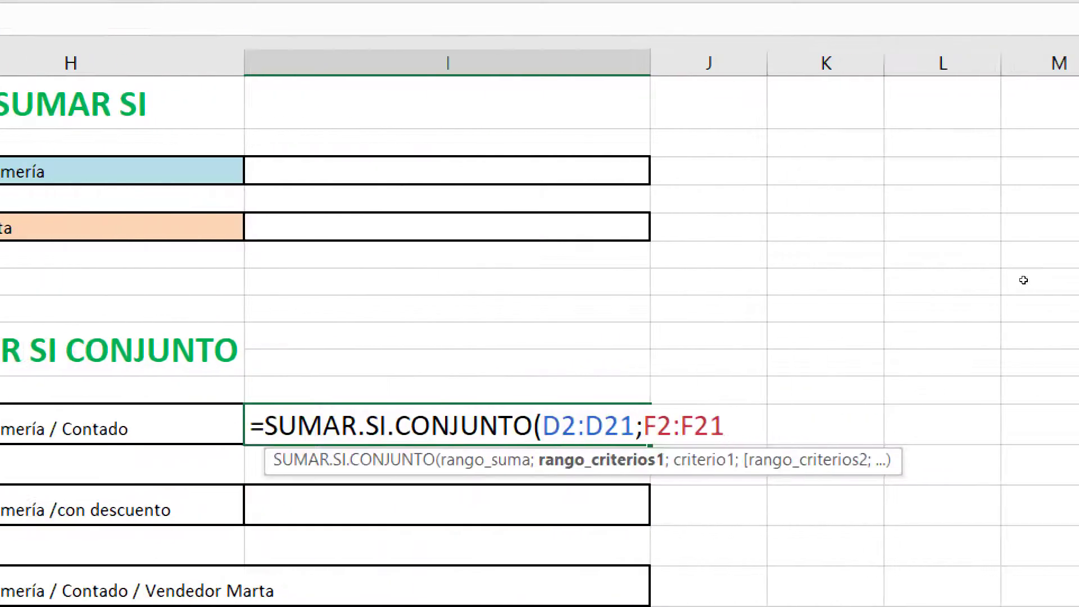
type(";")
type("\"")
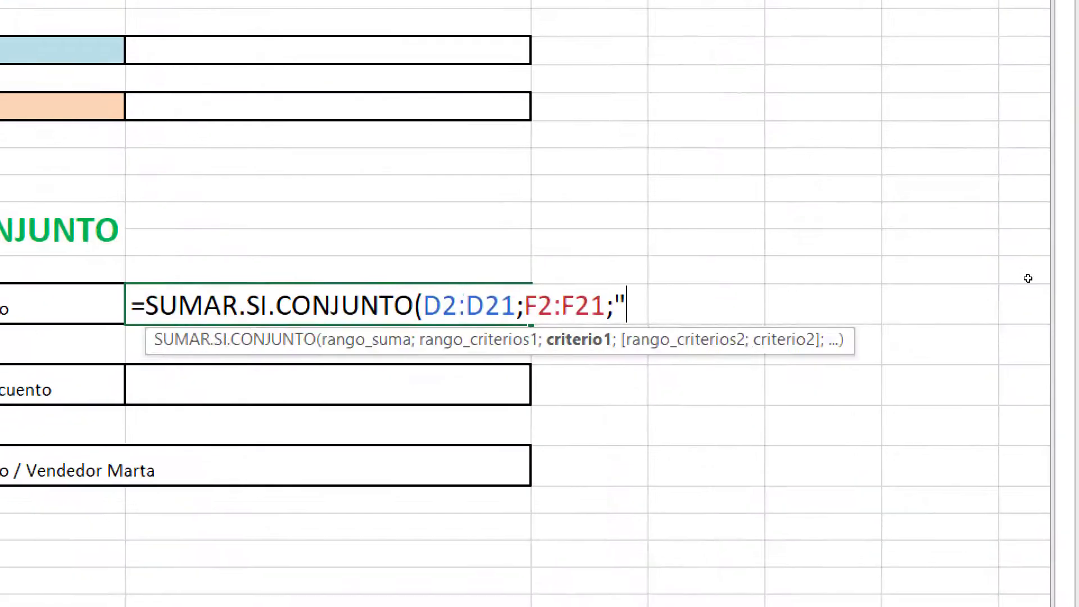
type("contado\"")
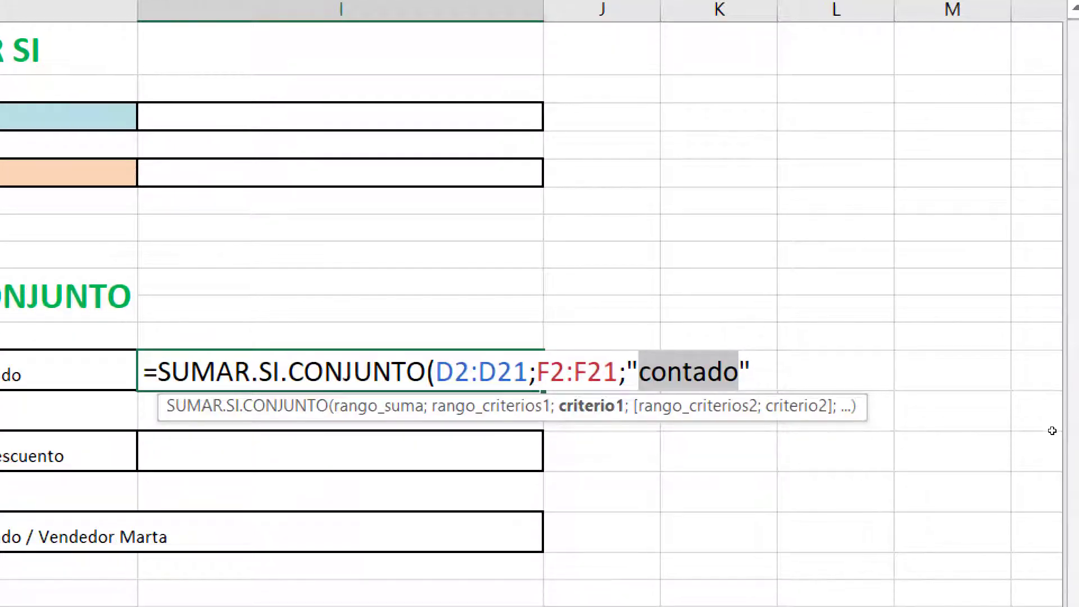
key("Right")
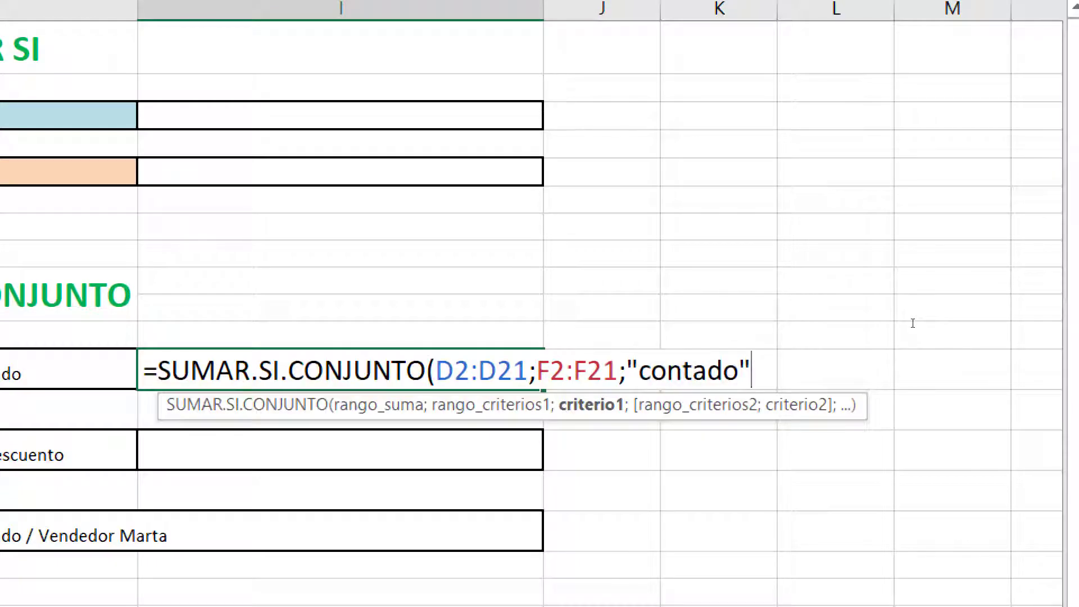
Add criteria range B2:B21 with "perfumeria", close the formula and enter it.
type(";")
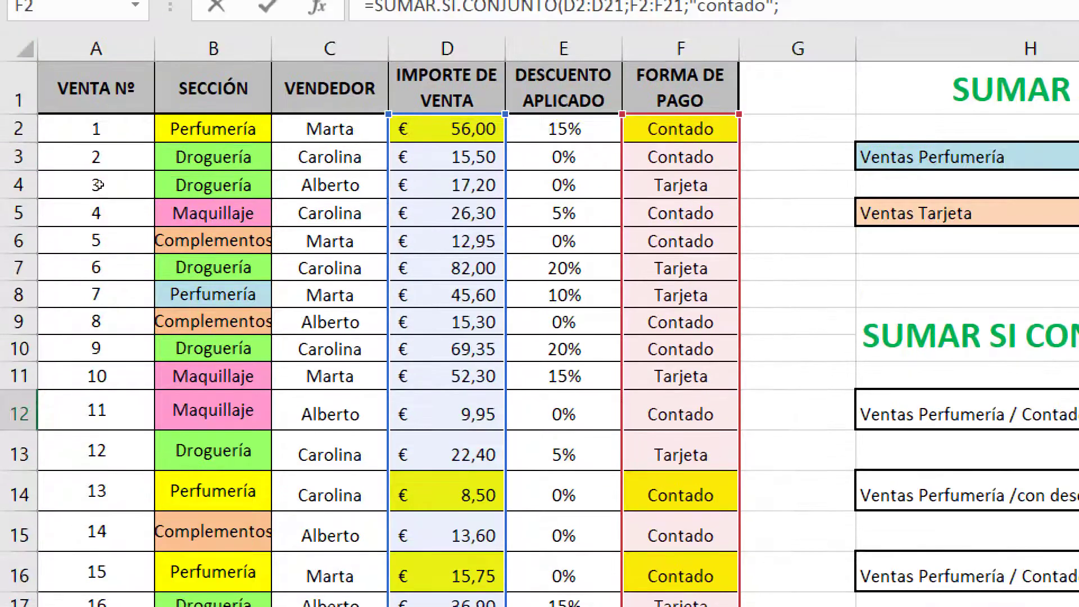
left_click_drag(213, 129, 213, 489)
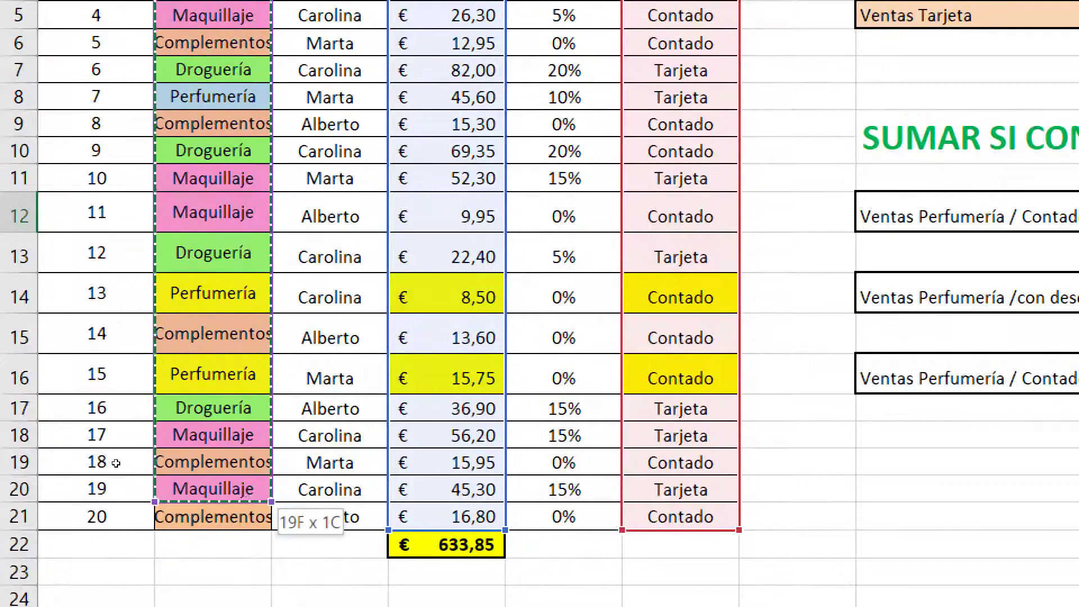
left_click_drag(115, 463, 114, 516)
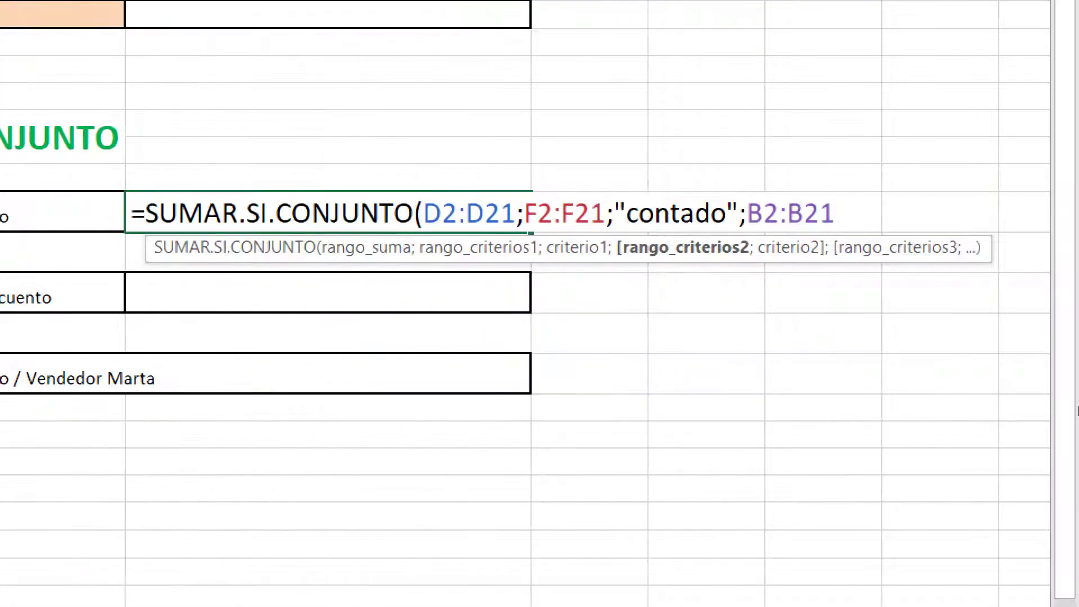
type(";")
type("\"")
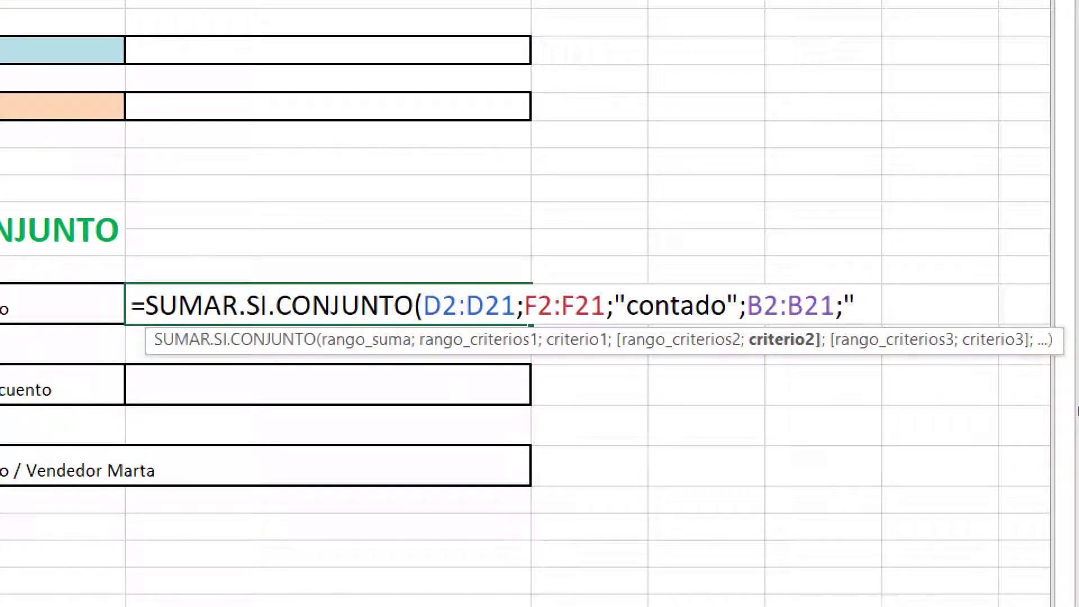
type("pere")
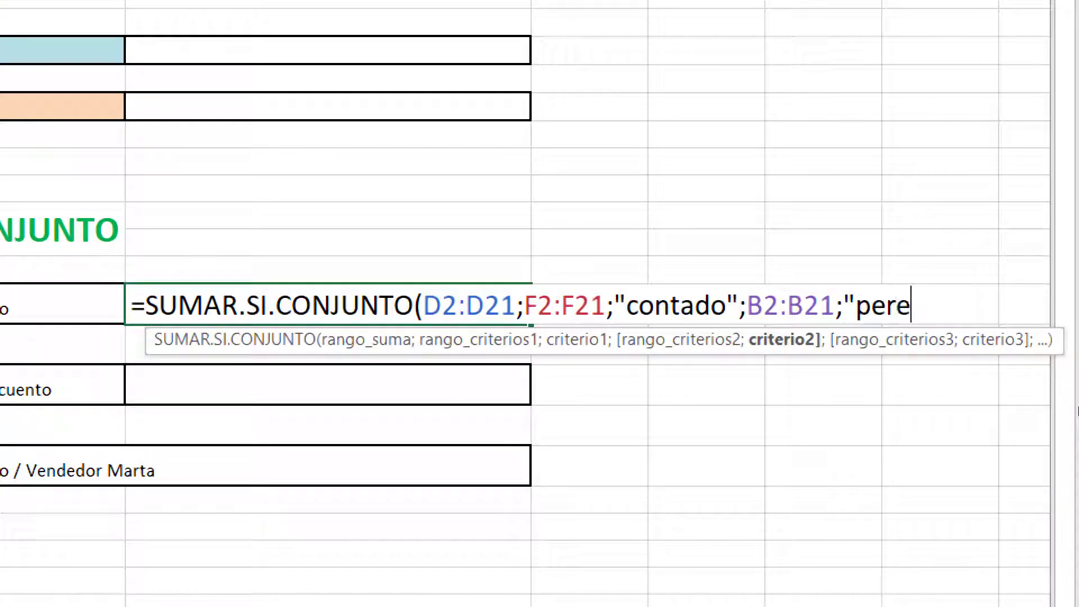
key("BackSpace")
type("fumeria")
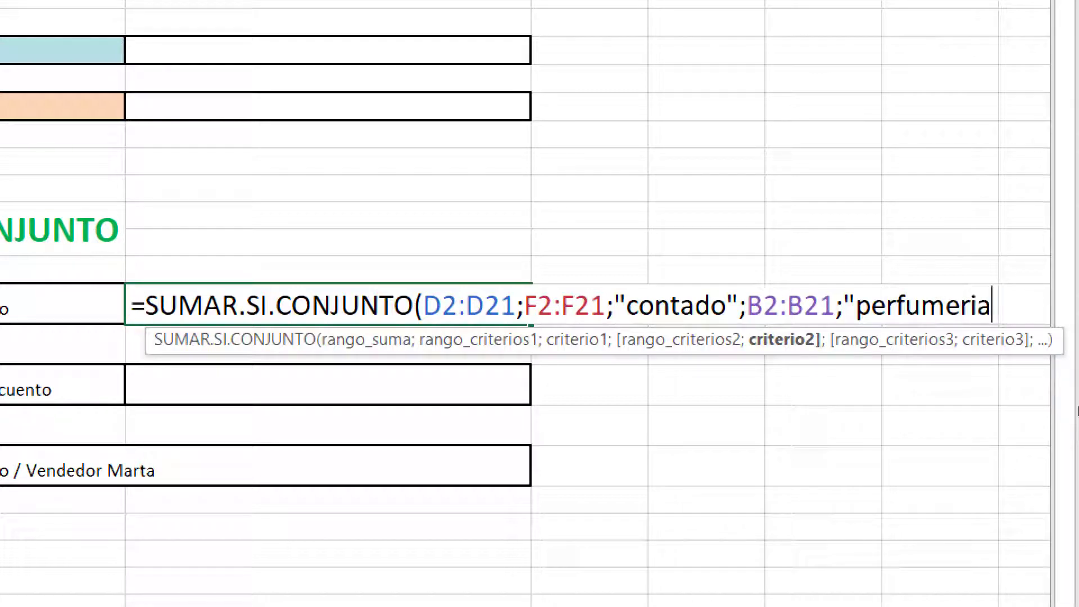
type("\"")
type(")")
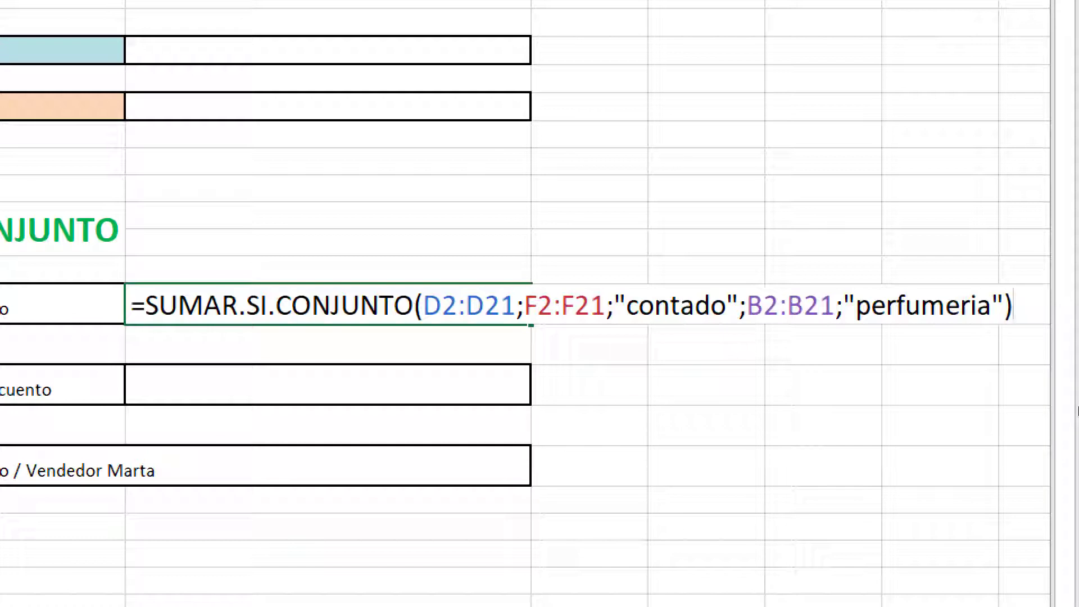
key("Return")
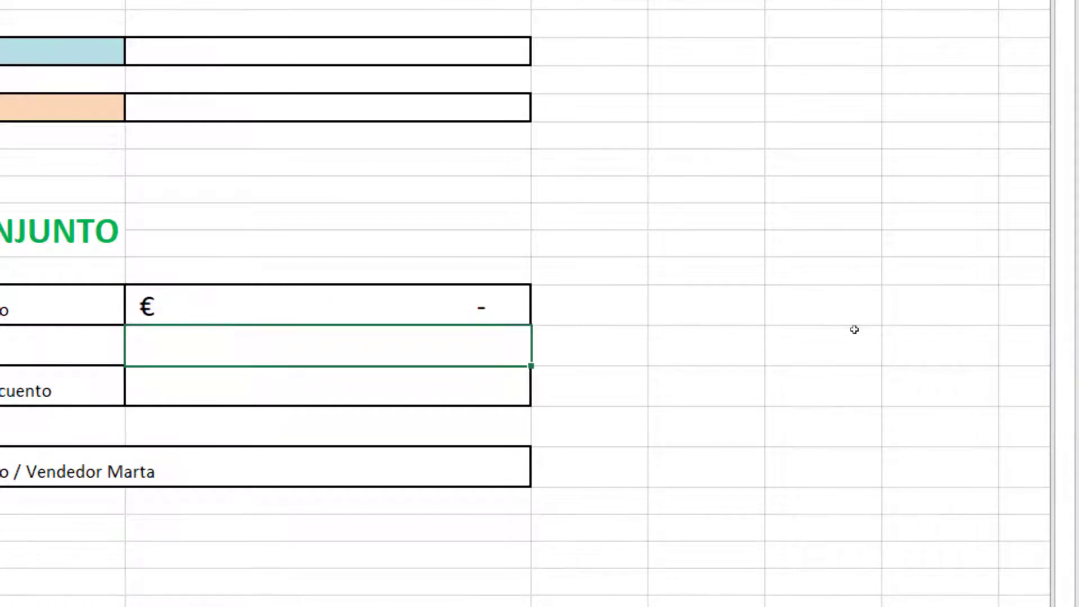
Change the formula's criterion to accented "perfumería", so the total shows € 80,25.
key("Up")
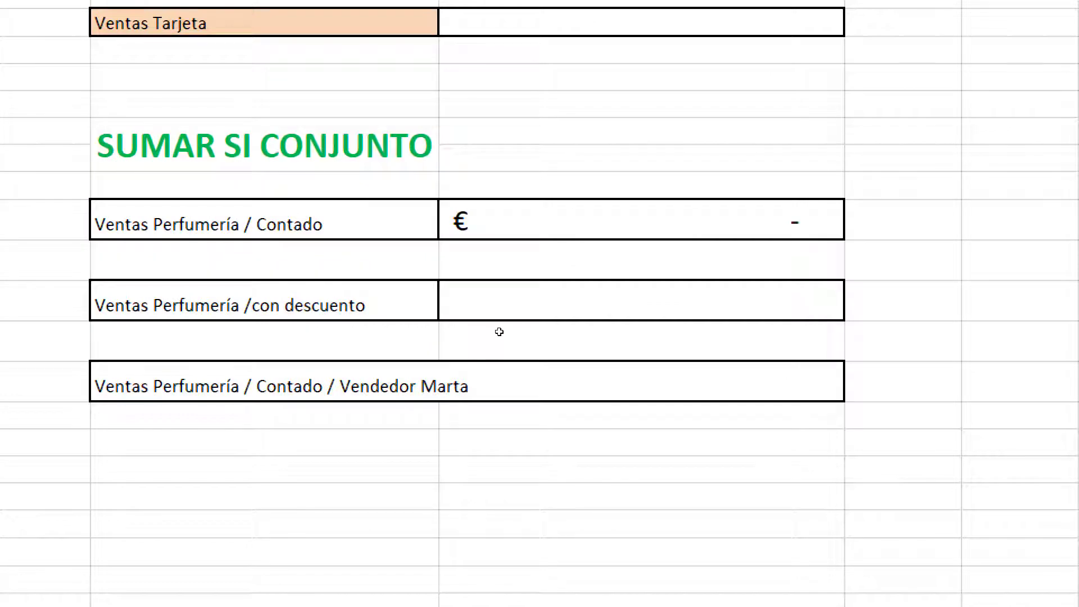
key("Up")
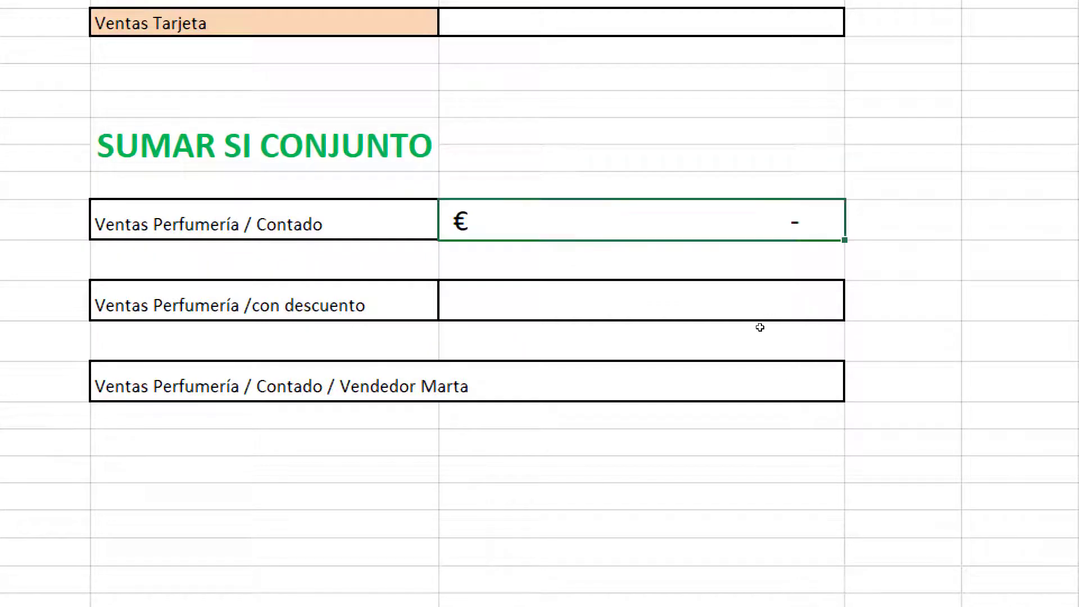
key("F2")
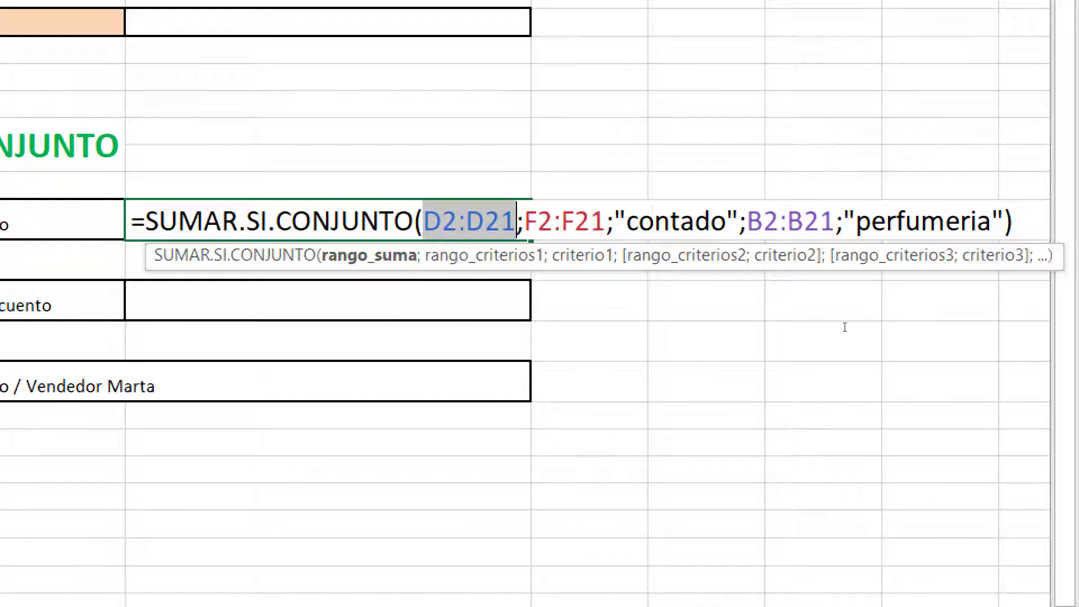
key("Right")
key("Right")
key("Right")
key("shift+Right")
key("shift+Right")
key("shift+Right")
key("shift+Right")
key("shift+Right")
key("shift+Right")
key("shift+Right")
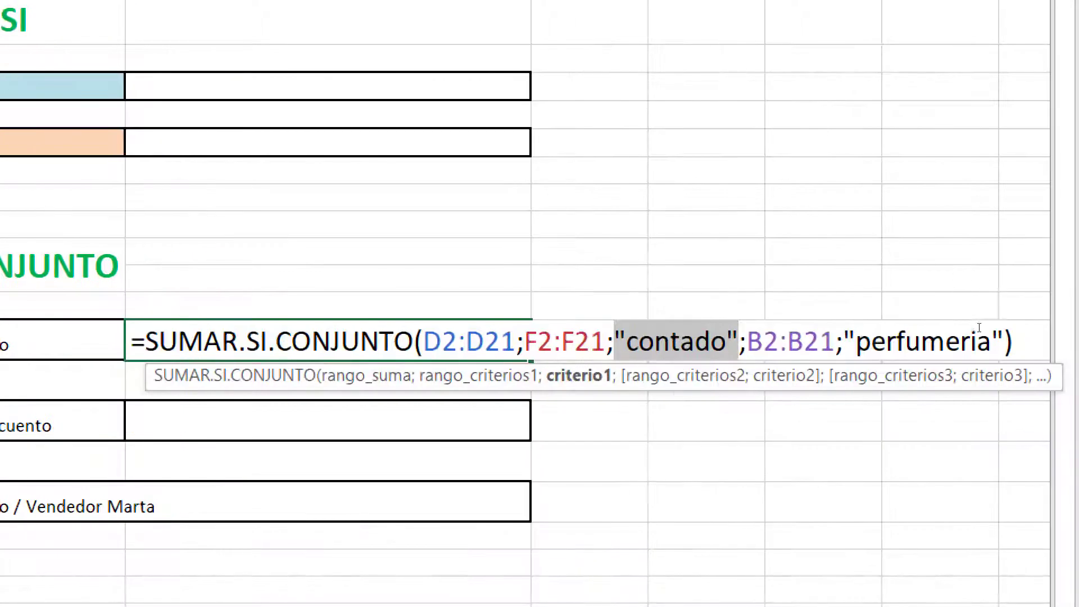
left_click_drag(855, 341, 992, 341)
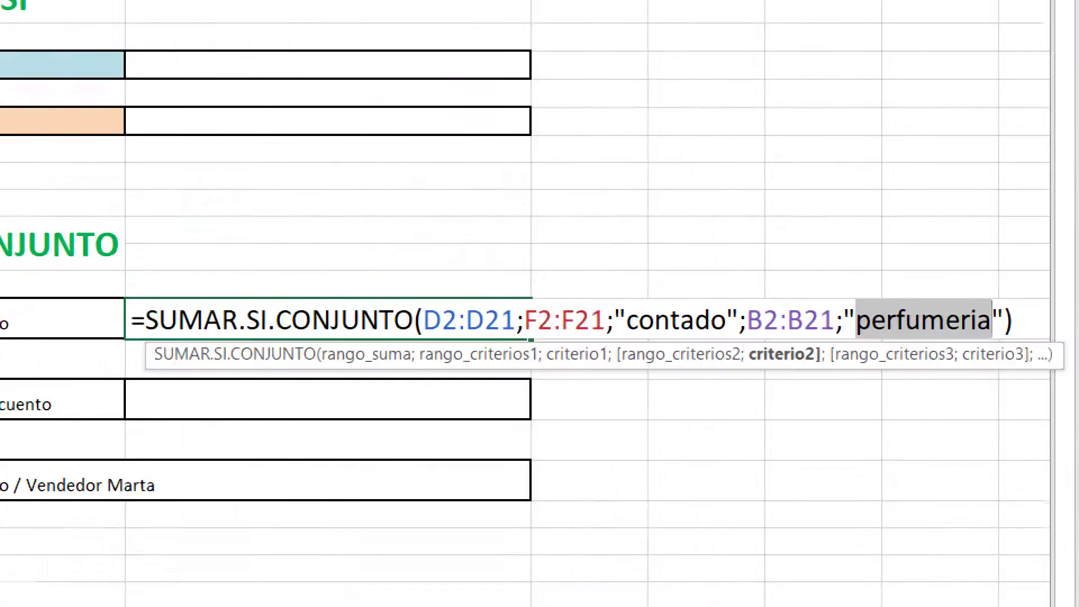
key("Left")
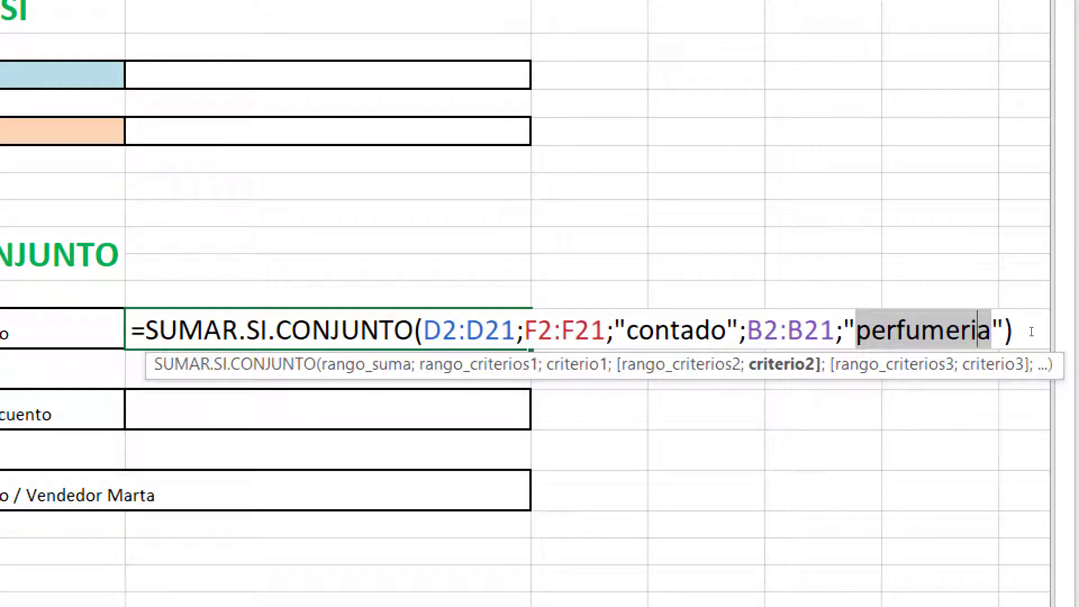
key("BackSpace")
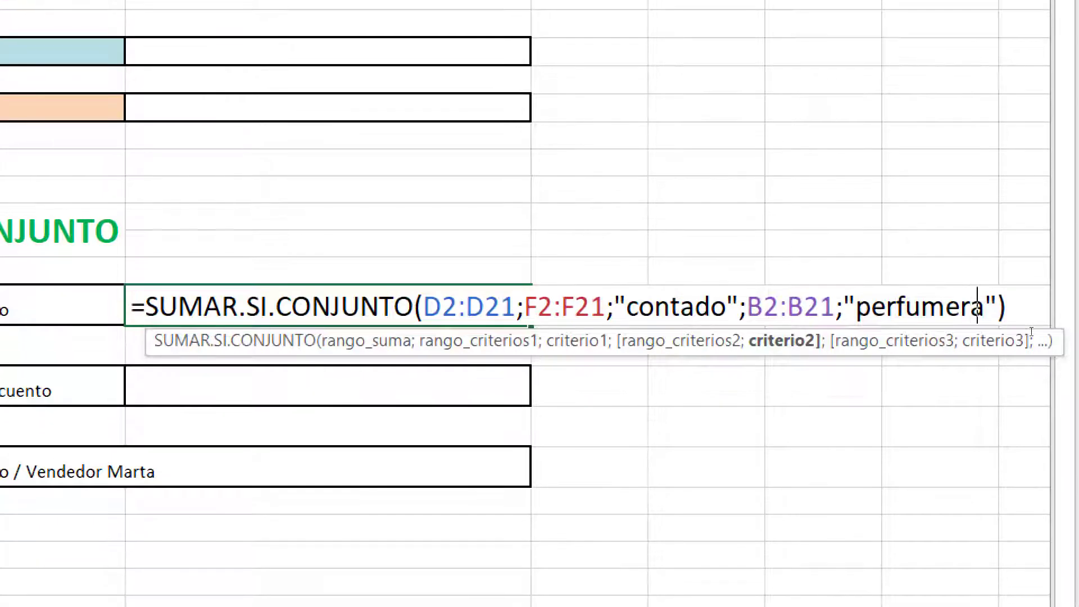
type("í")
key("Return")
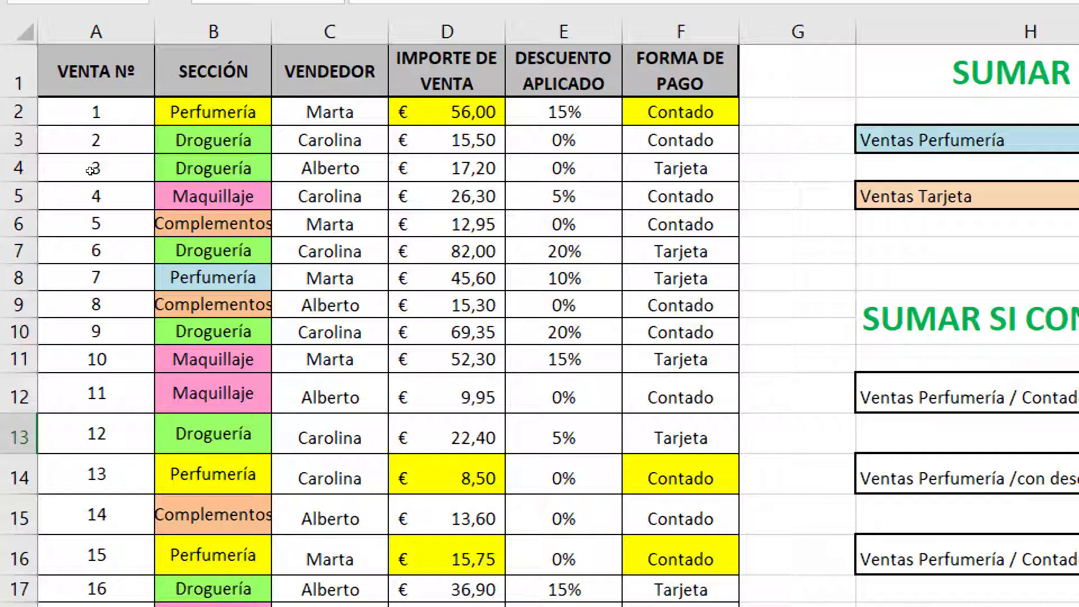
Retype sale 13's section in B14 as unaccented Perfumeria, dropping the total to € 71,75.
key("ctrl+z")
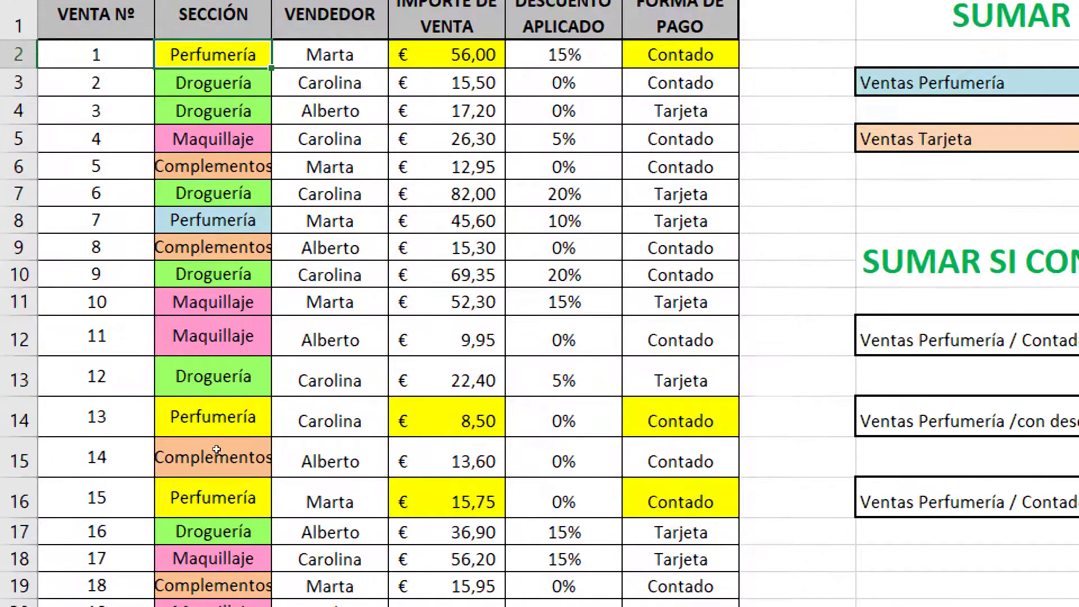
double_click(248, 417)
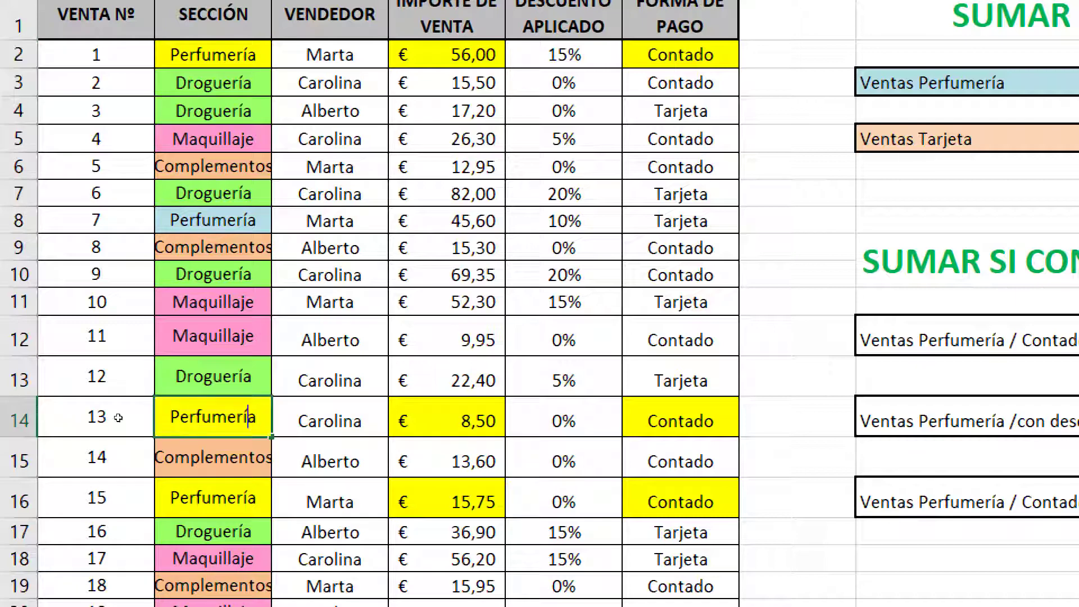
key("BackSpace")
type("i")
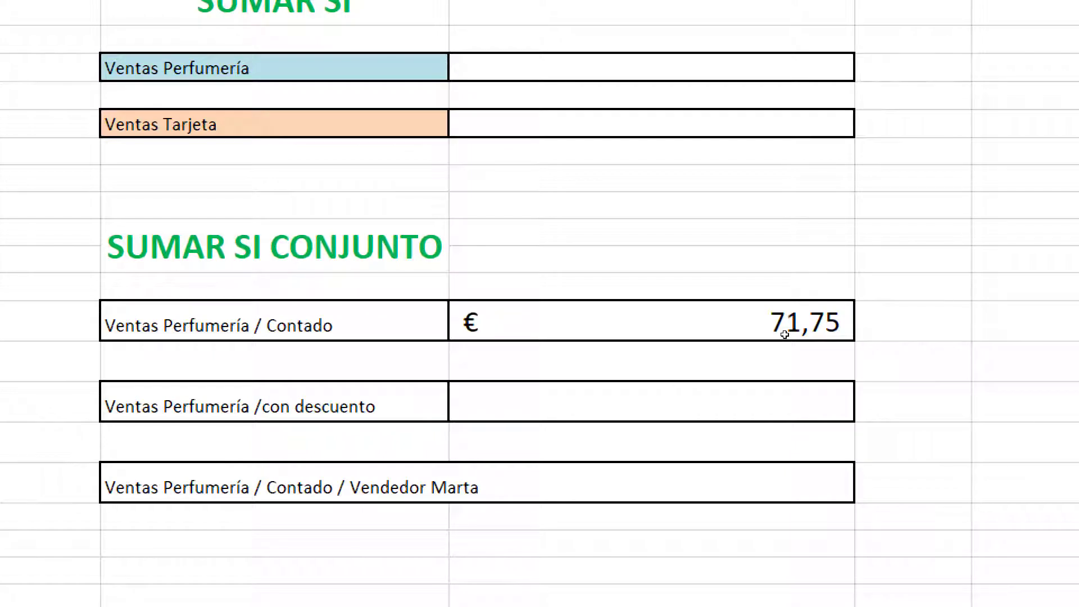
double_click(785, 335)
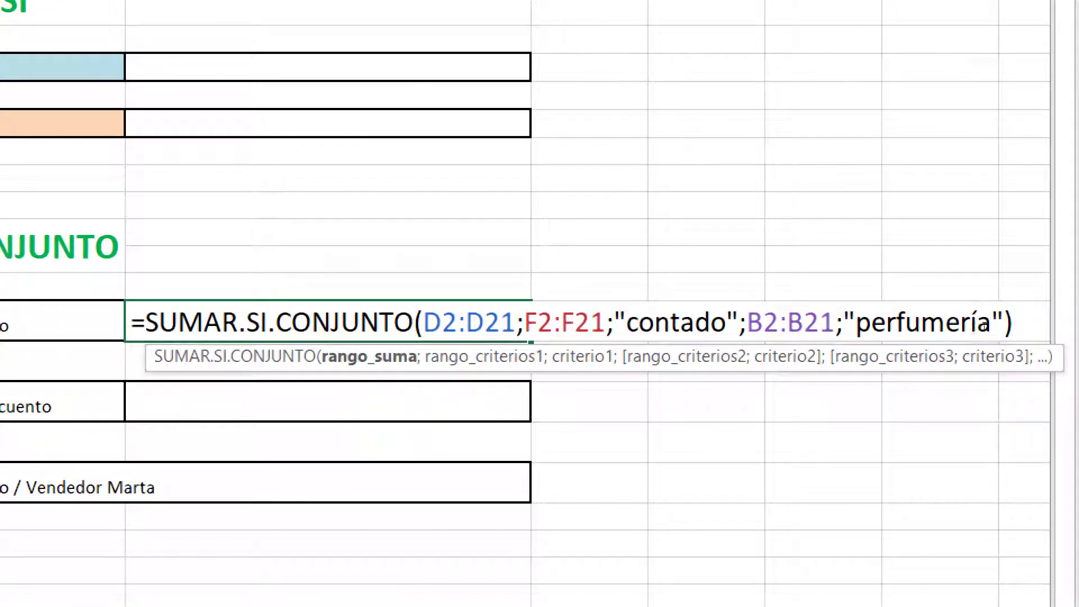
left_click_drag(855, 323, 993, 323)
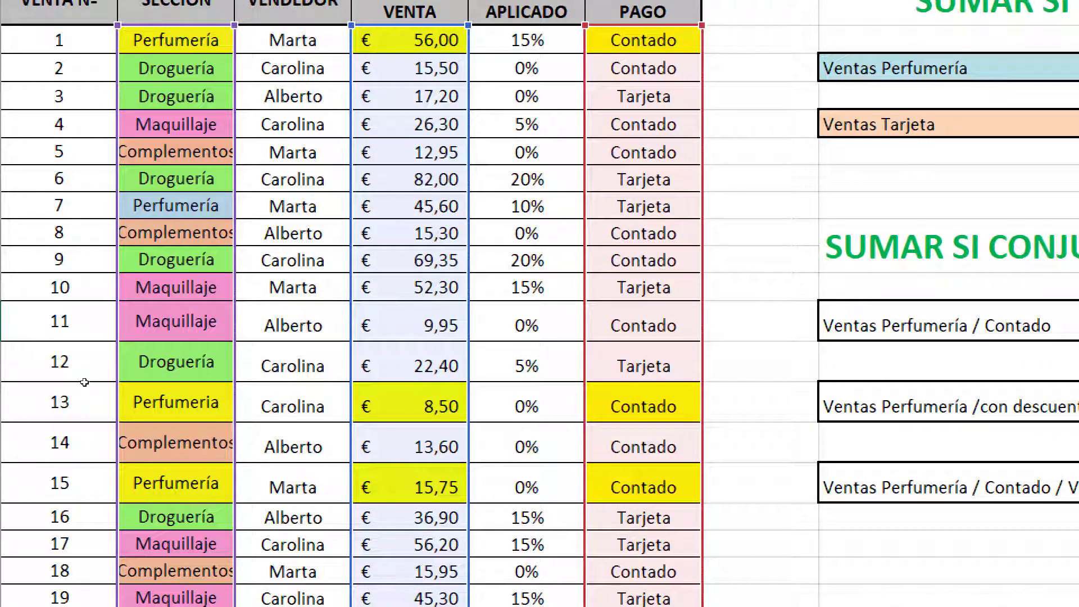
left_click_drag(121, 370, 134, 372)
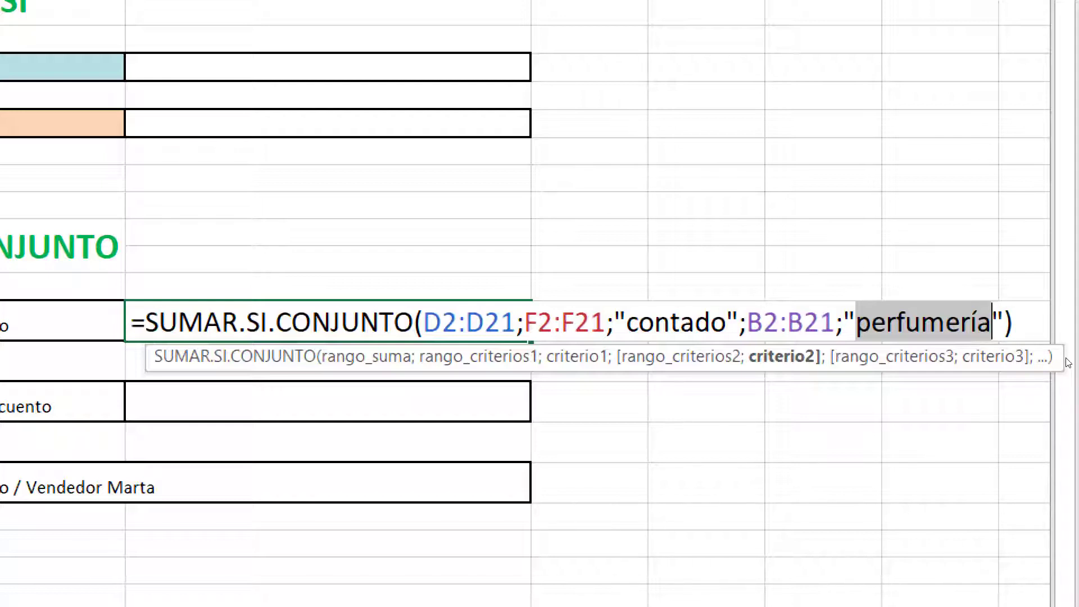
key("Return")
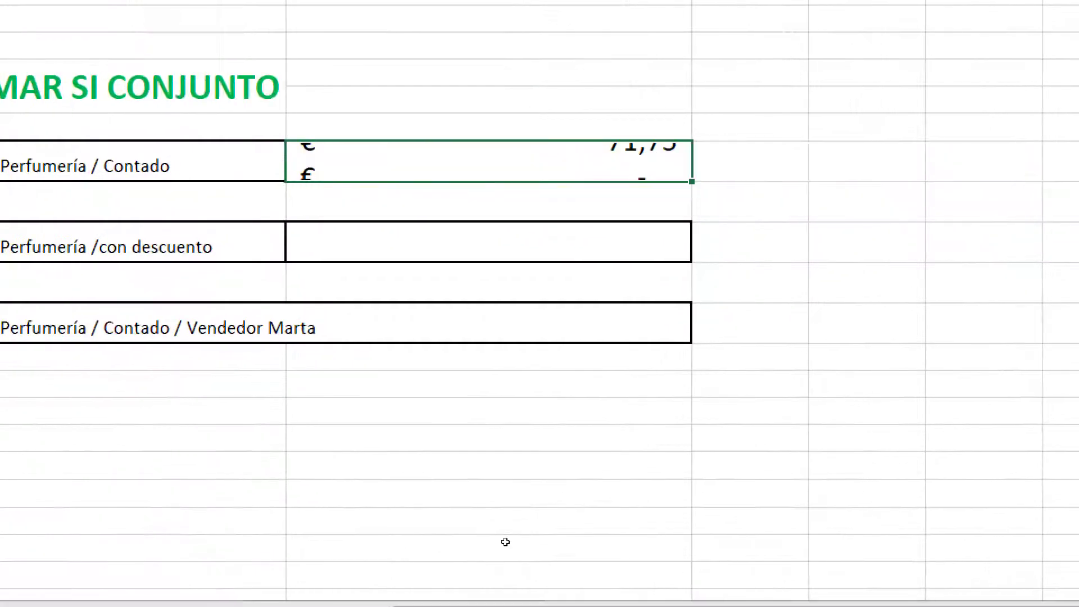
left_click(489, 386)
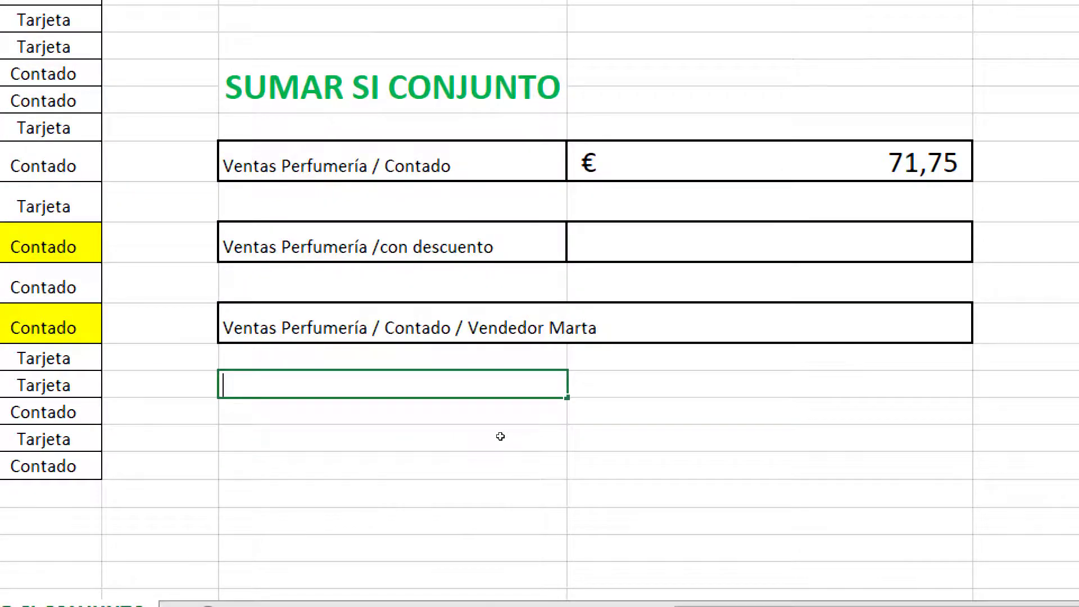
Enter the note '?= Reemplazar un solo carácter' in the cell below the Vendedor Marta box.
type("?")
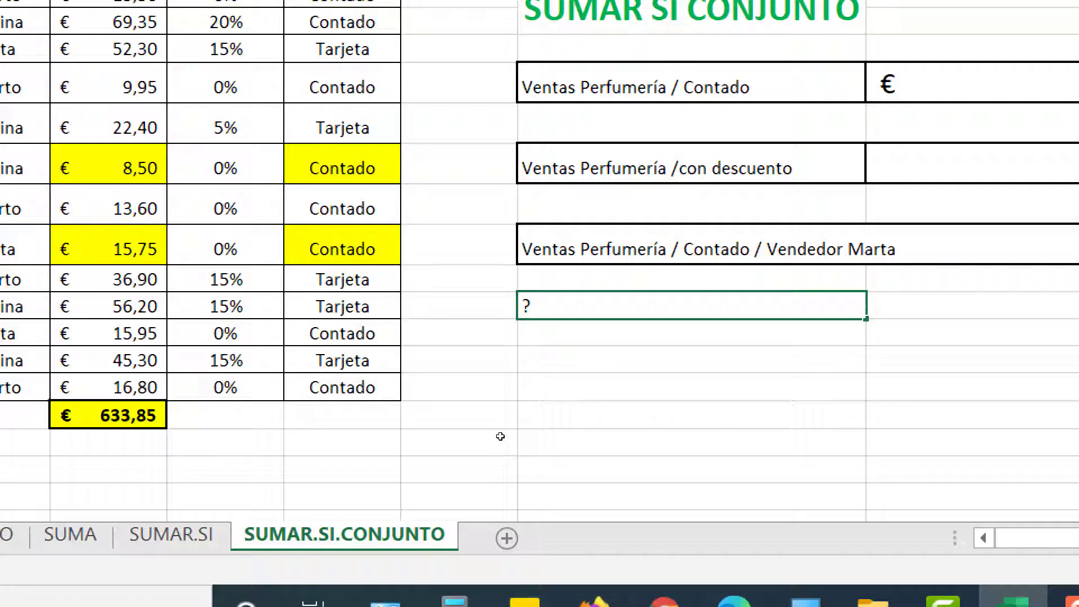
type("=")
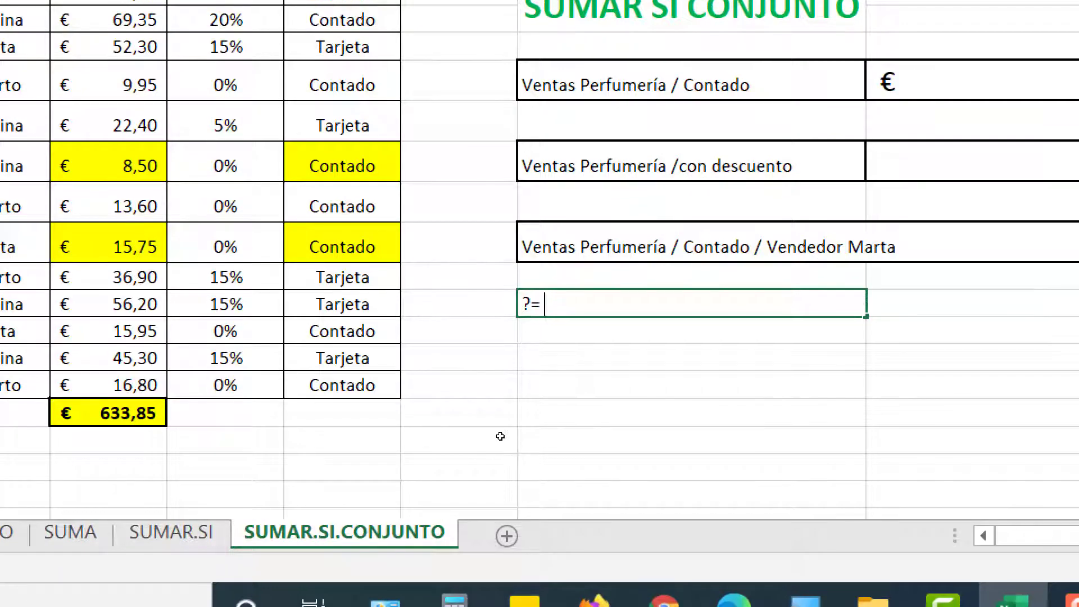
type("Re")
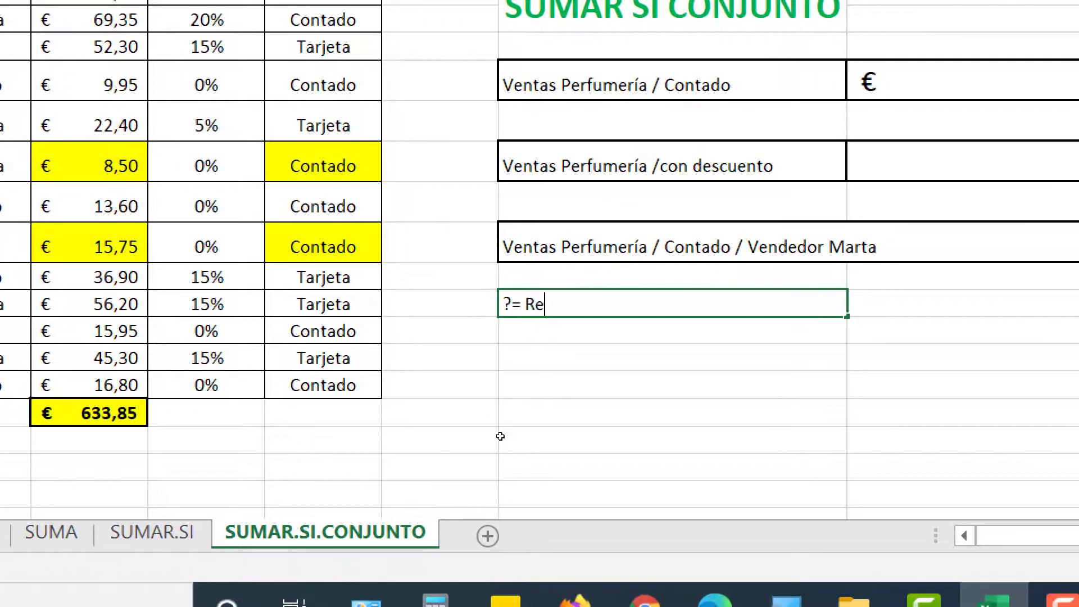
type("empl")
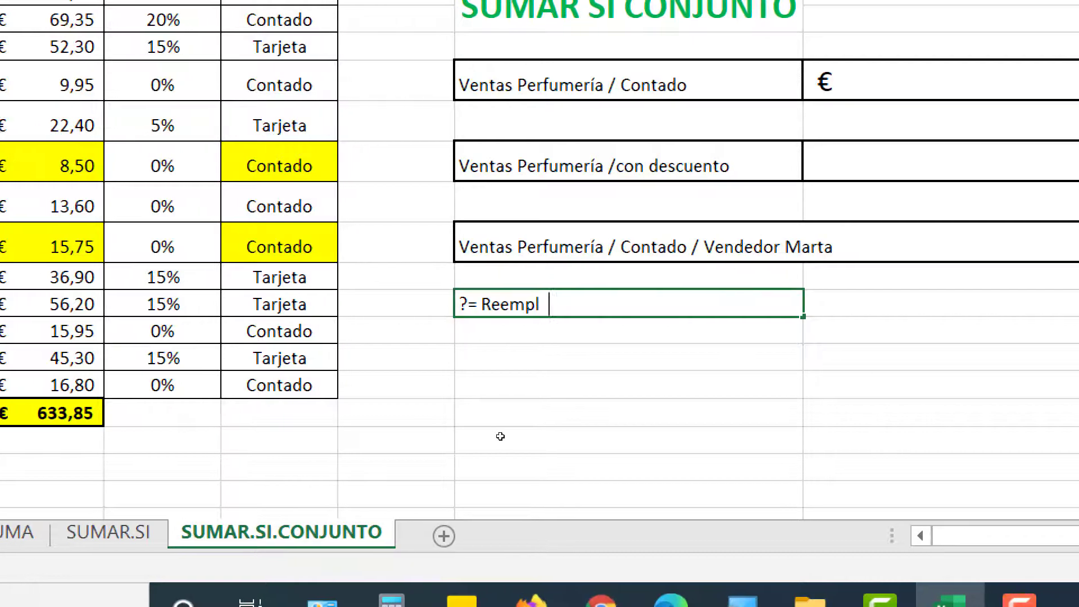
type("azar un")
type(" sol")
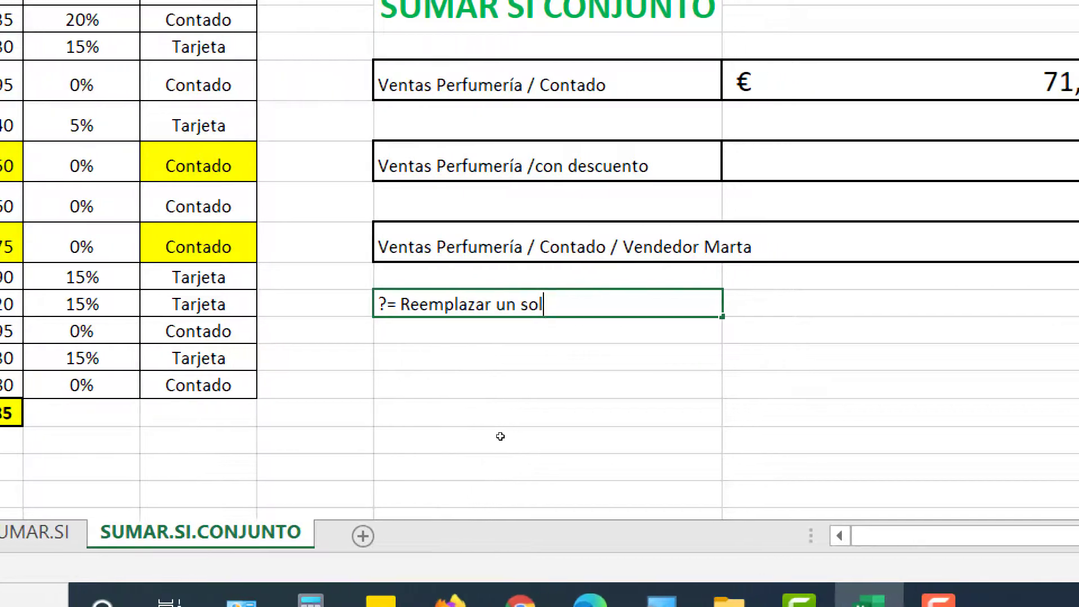
type("o caracter")
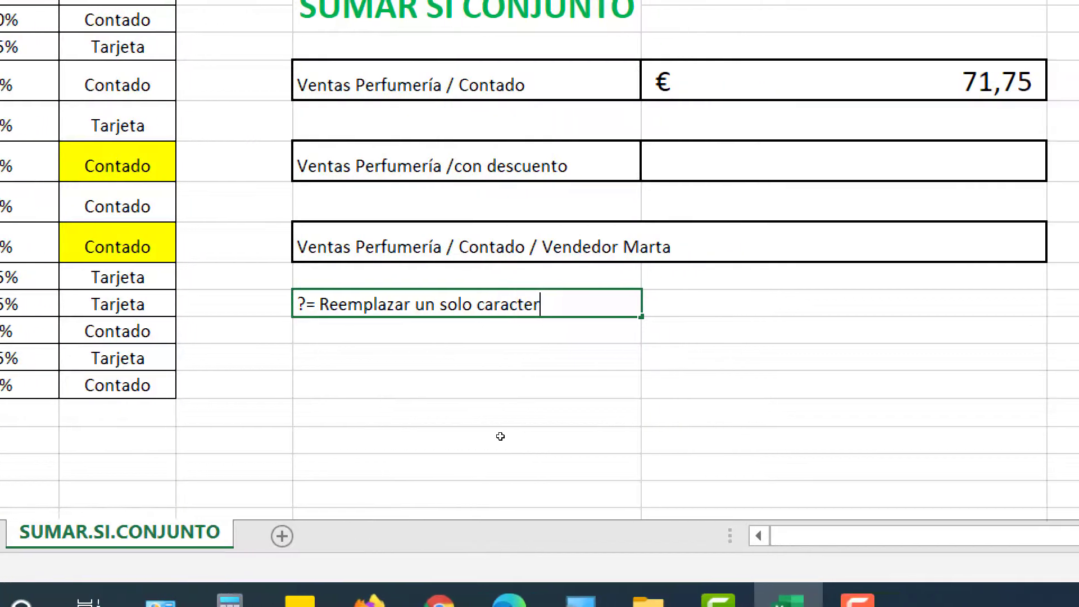
key("Return")
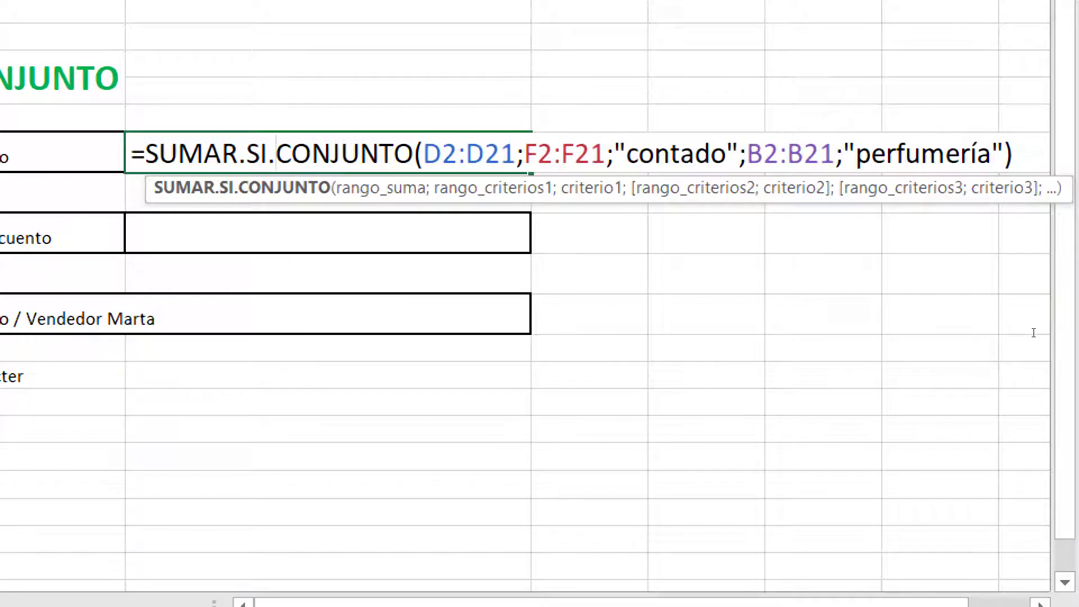
key("Right")
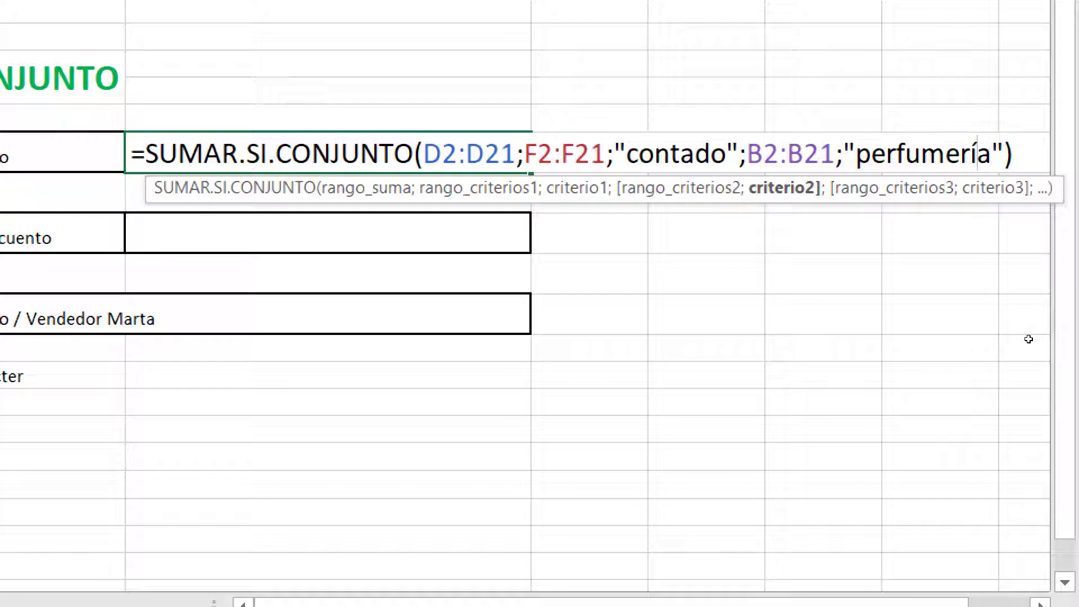
key("BackSpace")
type("?")
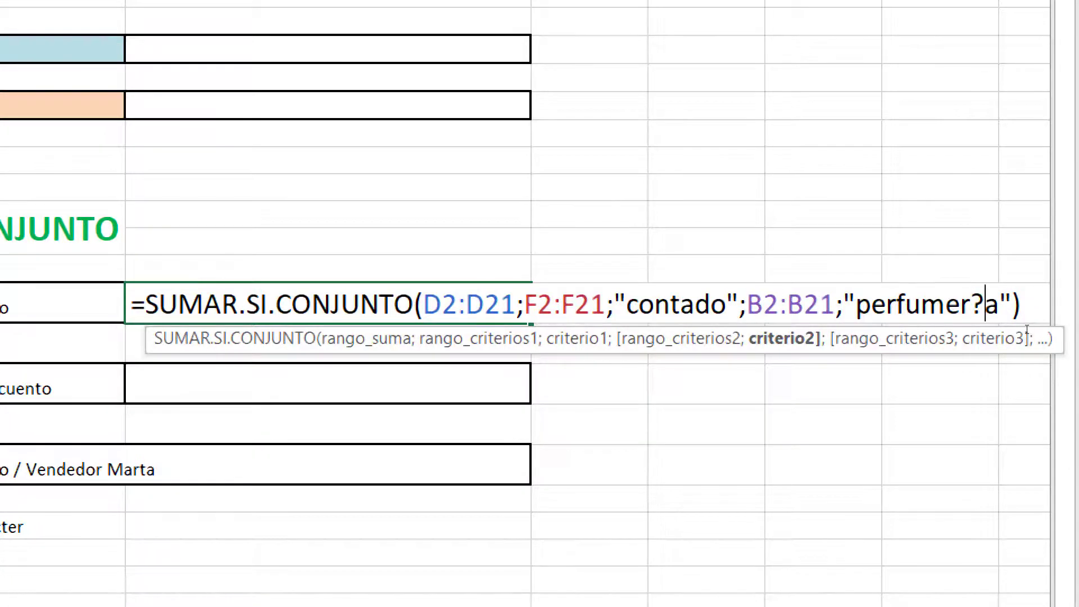
key("shift+Left")
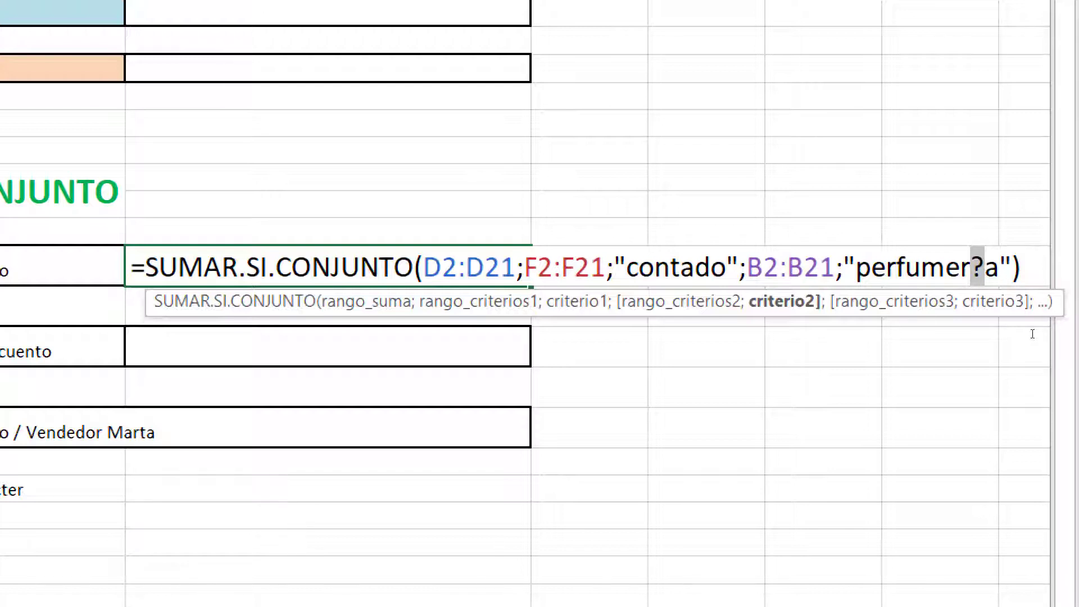
key("BackSpace")
type("í")
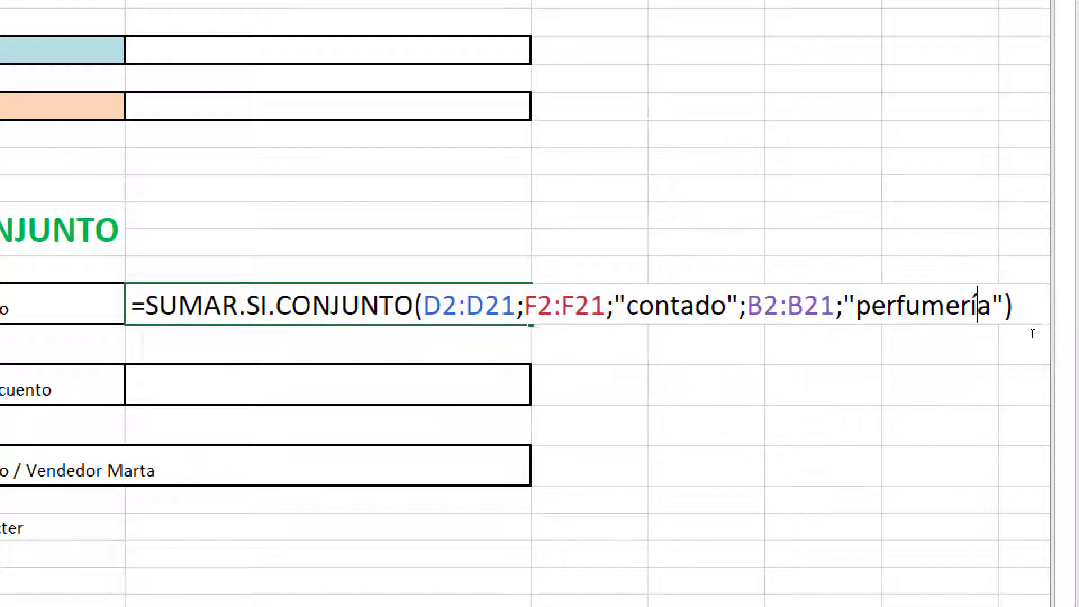
key("Return")
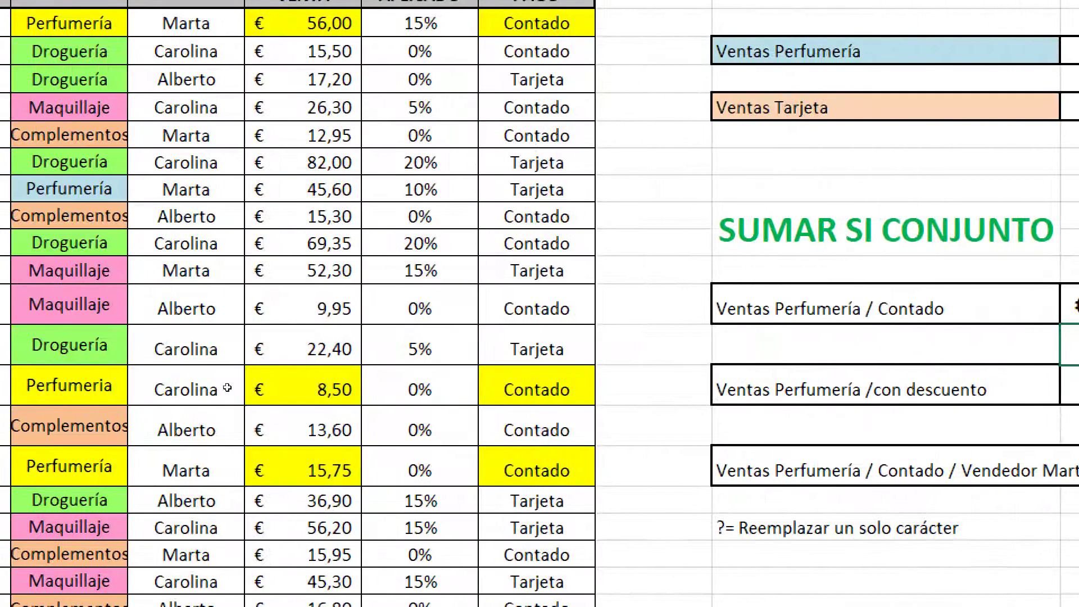
left_click(246, 376)
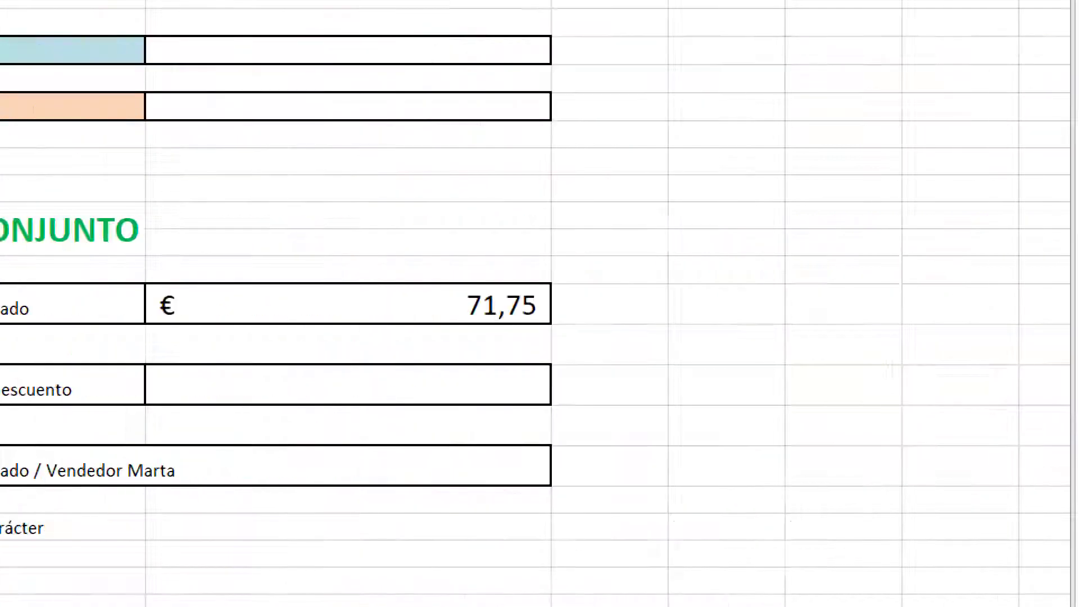
Change the Perfumería / Contado criterion to 'perfumer?a', raising the total from € 71,75 to € 80,25.
key("F2")
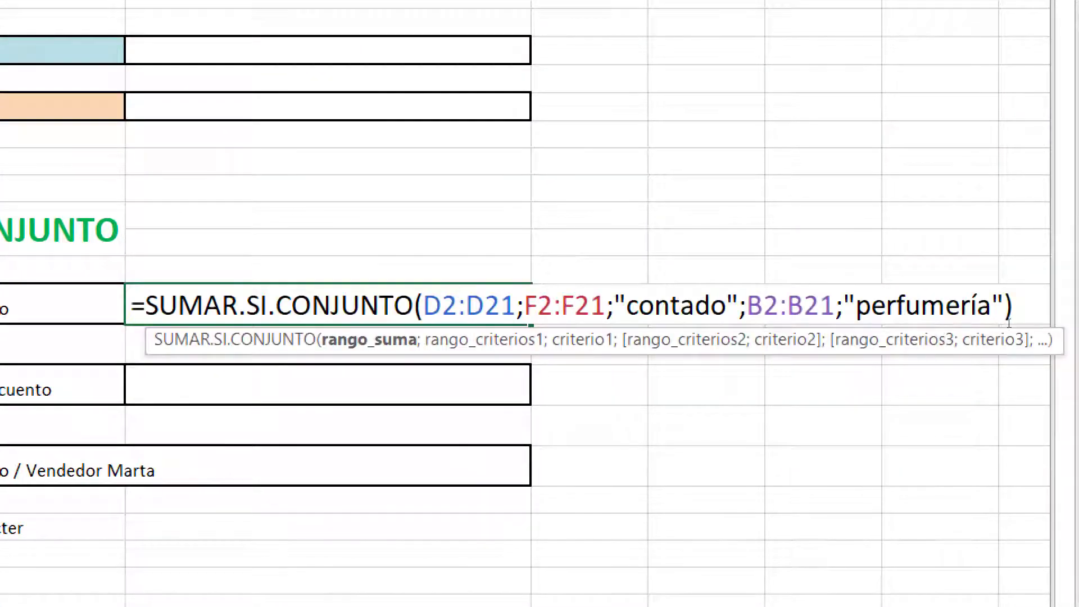
key("End")
key("Left")
key("Left")
key("Left")
key("BackSpace")
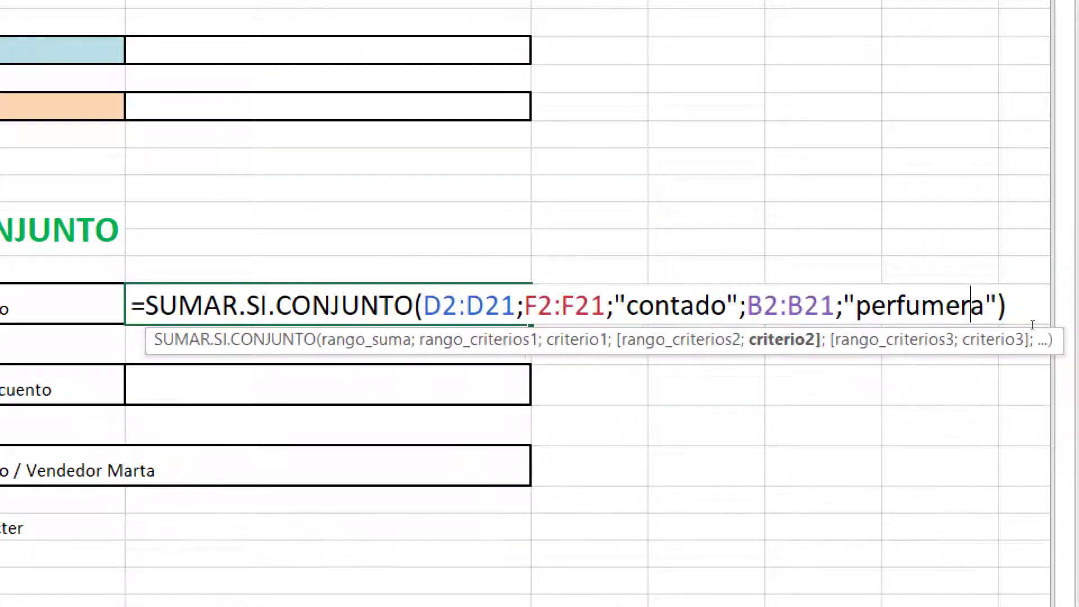
type("?")
key("Return")
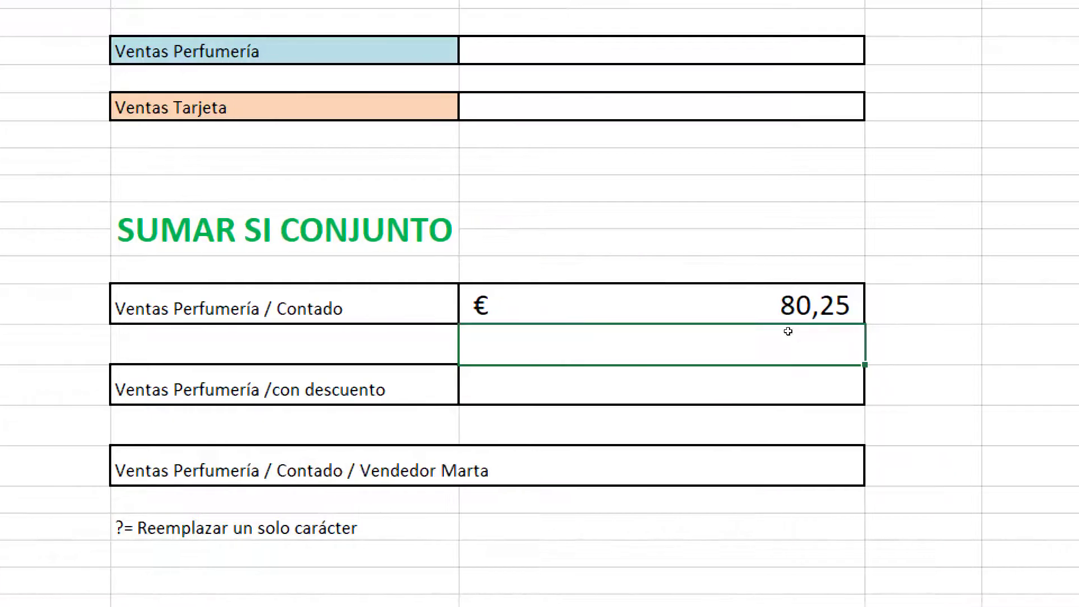
Reopen the € 80,25 formula and highlight the 'perfumer?a' criterion to check it.
double_click(837, 318)
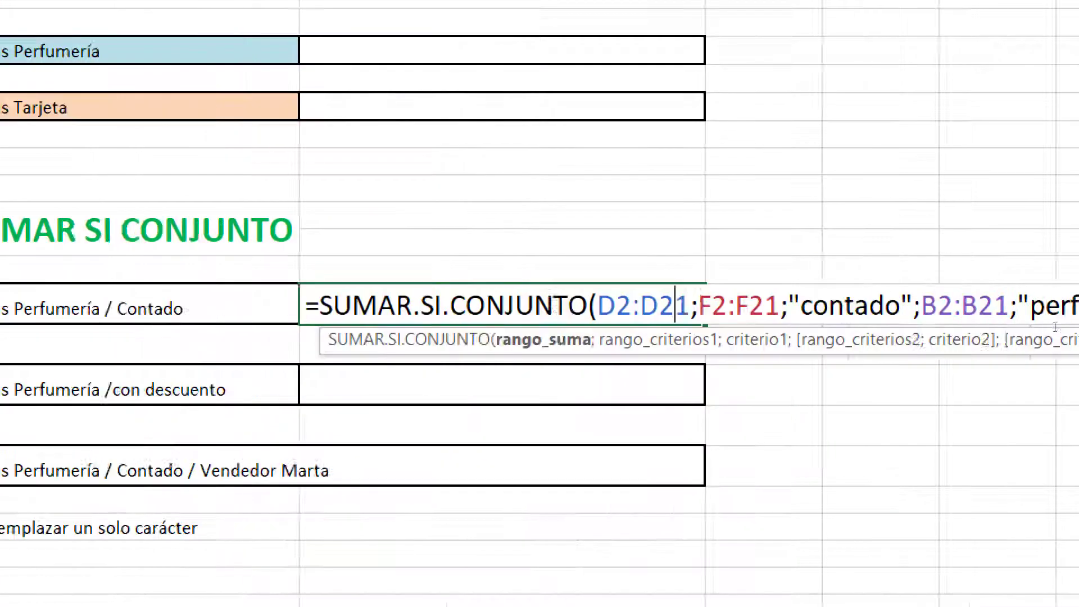
left_click_drag(863, 307, 927, 307)
left_click_drag(1011, 329, 1041, 332)
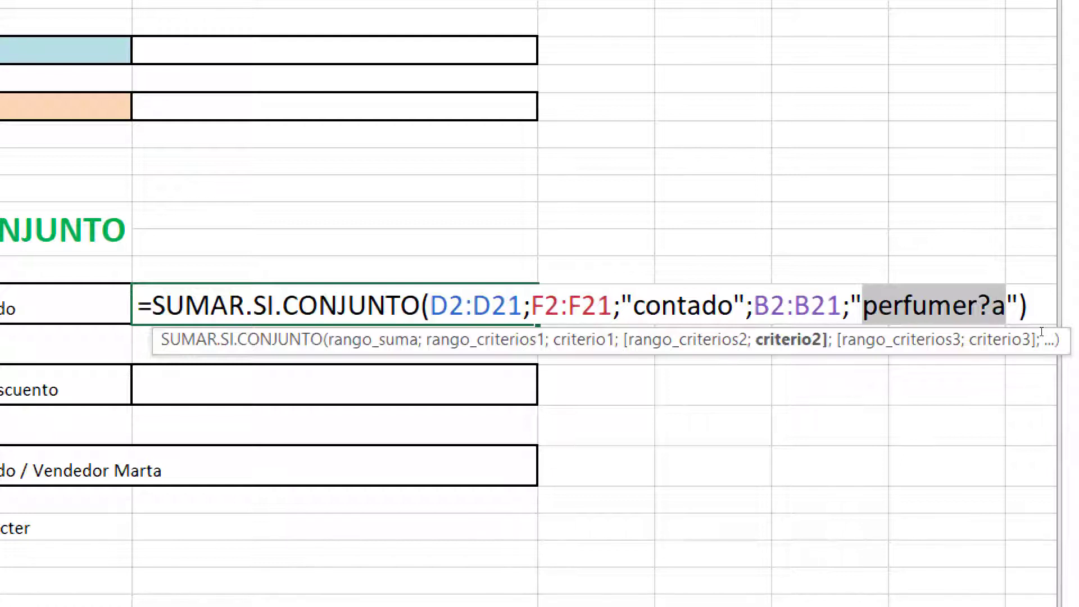
key("Return")
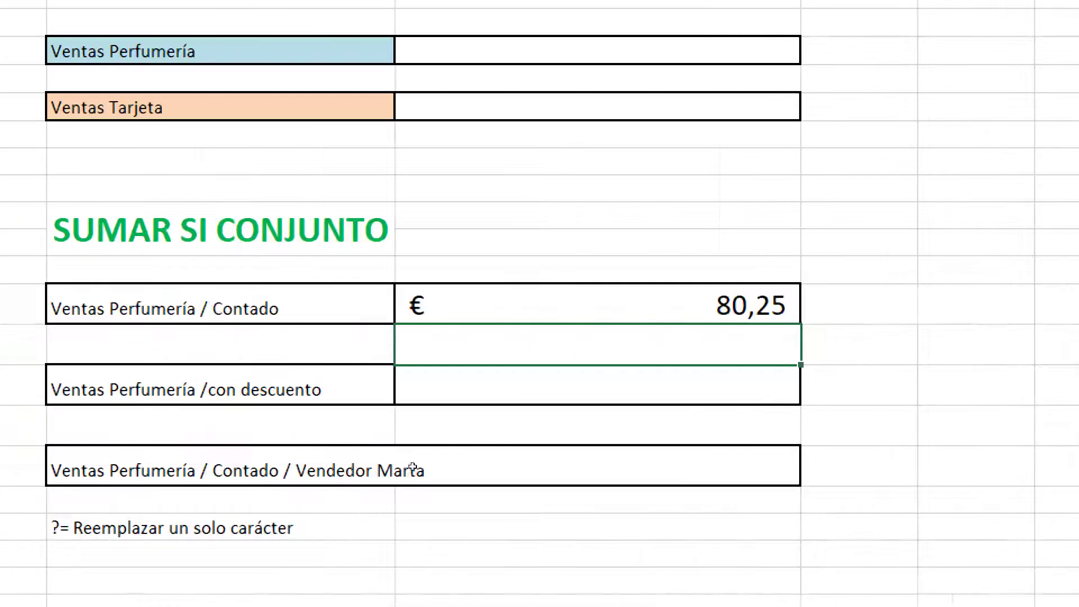
left_click(615, 366)
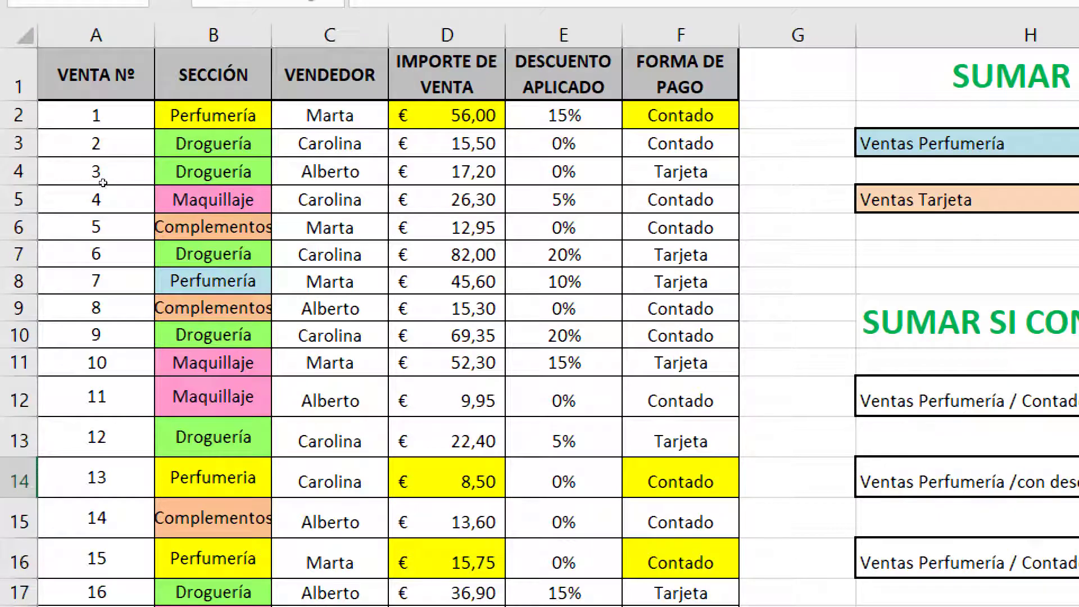
Select the Sección, Importe and Forma de pago cells of sales 1, 13 and 15.
mouse_move(101, 185)
left_mouse_down()
mouse_move(110, 373)
mouse_move(213, 519)
left_mouse_up()
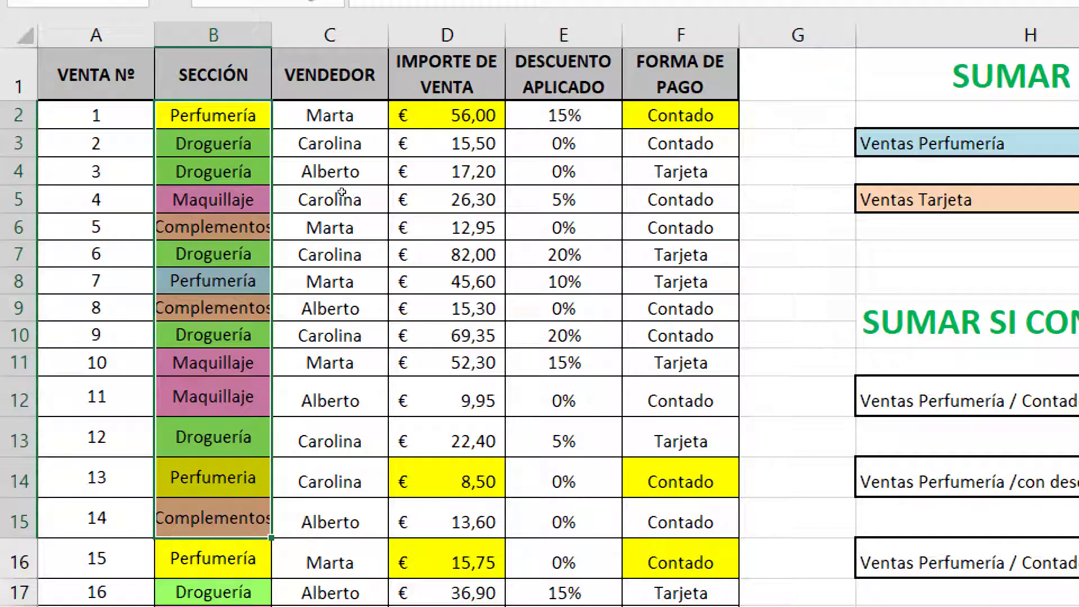
left_click_drag(340, 186, 346, 385)
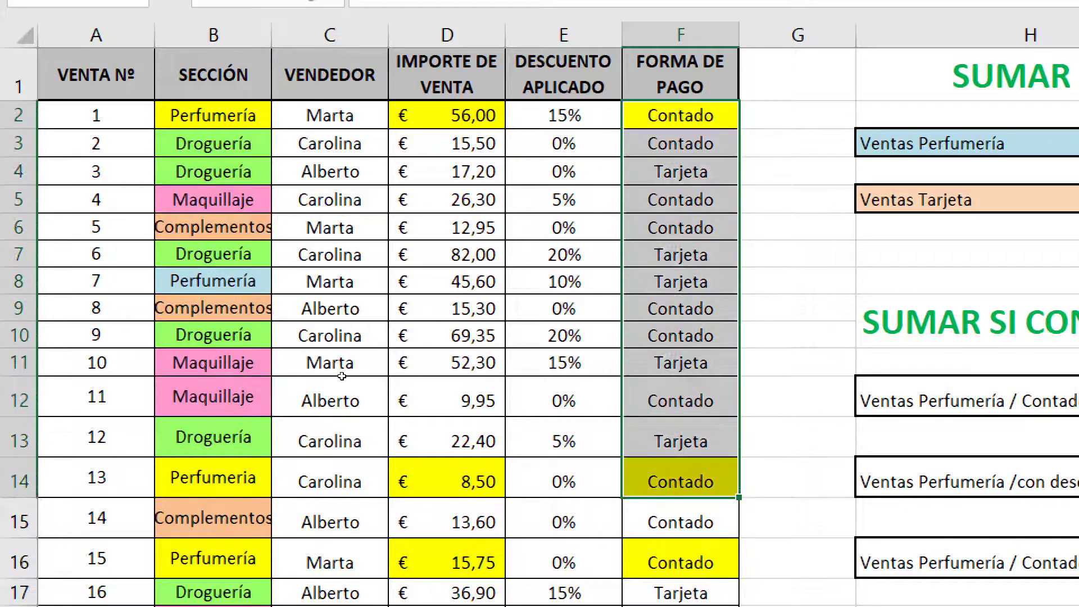
left_click(115, 182)
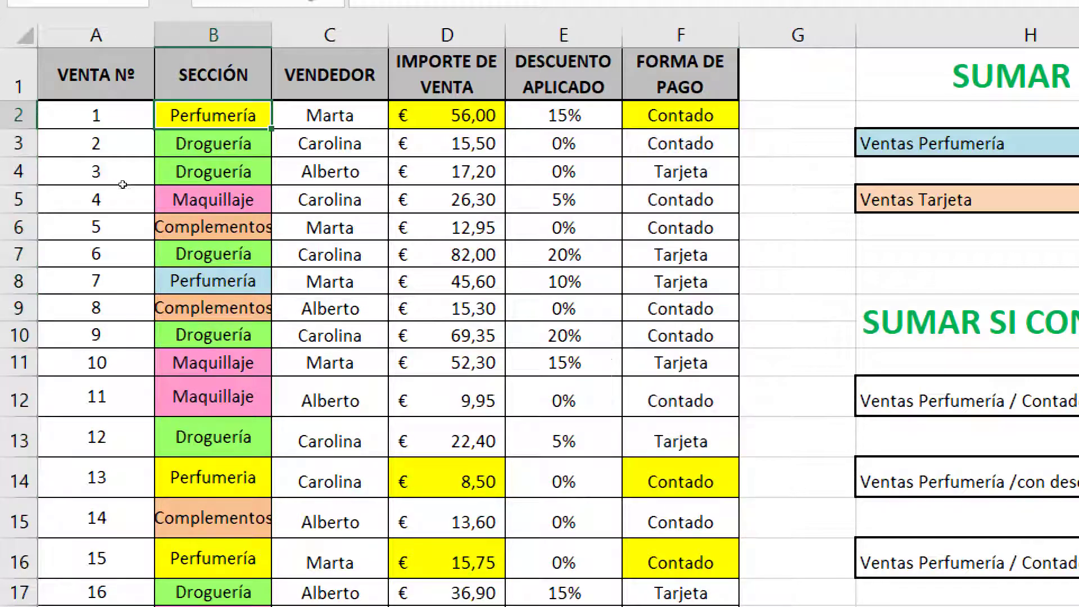
left_click(447, 116, "ctrl")
left_click(680, 116, "ctrl")
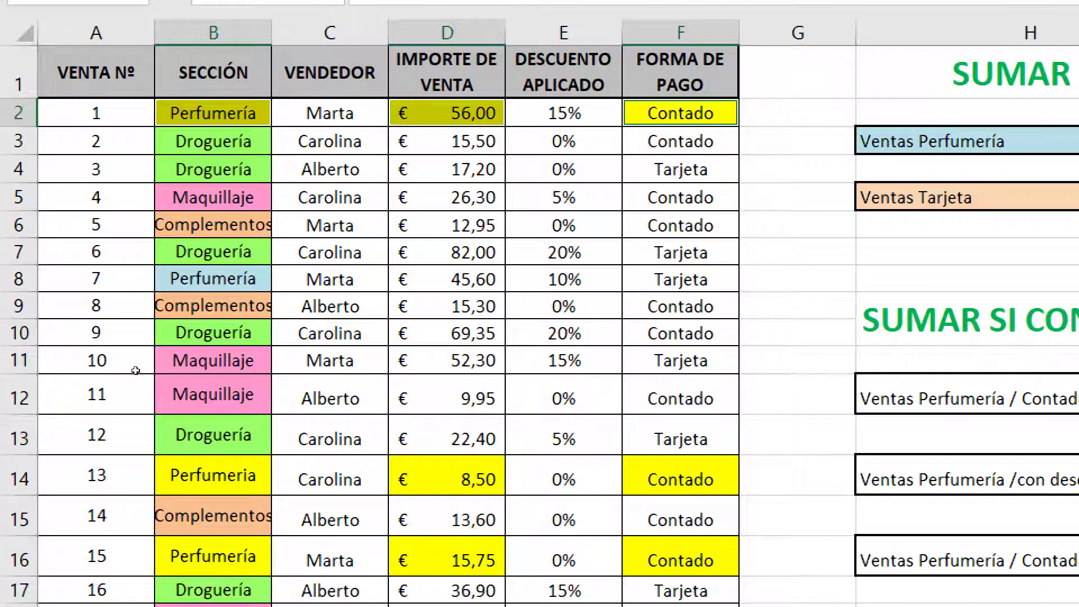
left_click(213, 475, "ctrl")
left_click(447, 479, "ctrl")
left_click(680, 479, "ctrl")
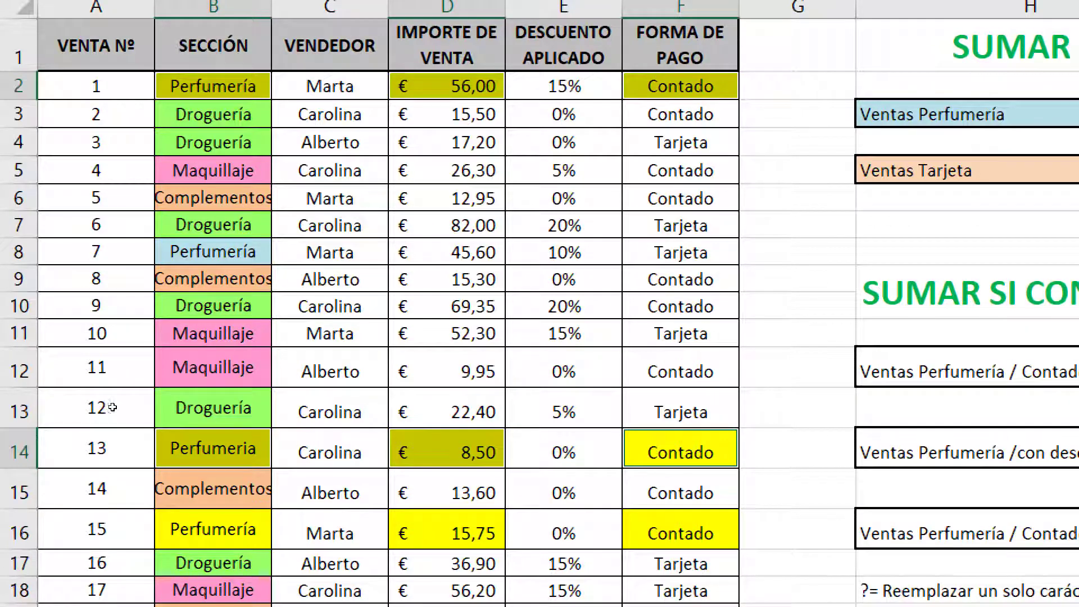
left_click(213, 529, "ctrl")
left_click(447, 529, "ctrl")
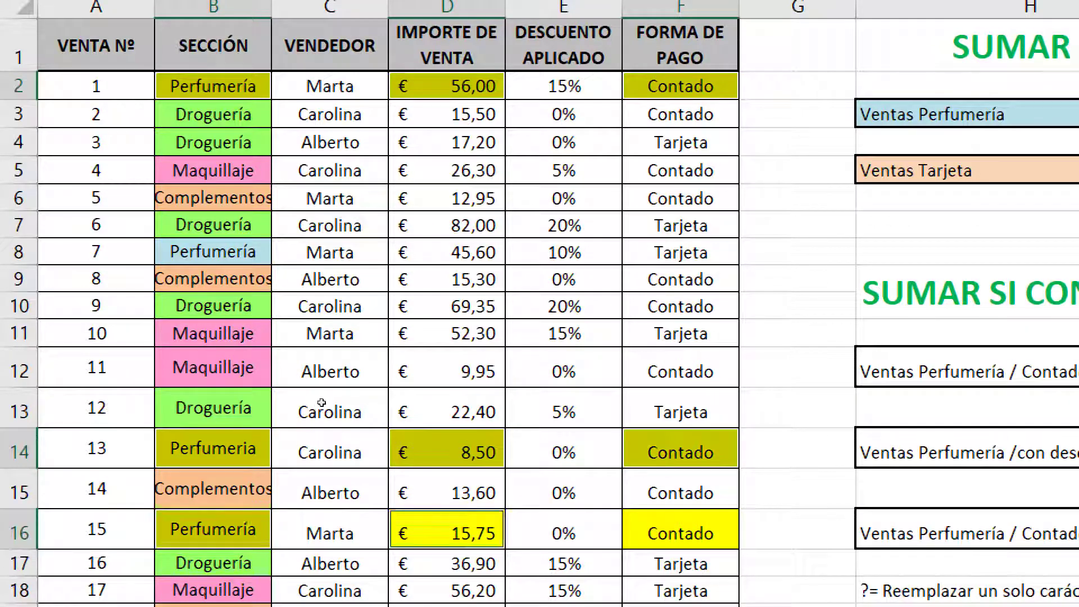
left_click(680, 529, "ctrl")
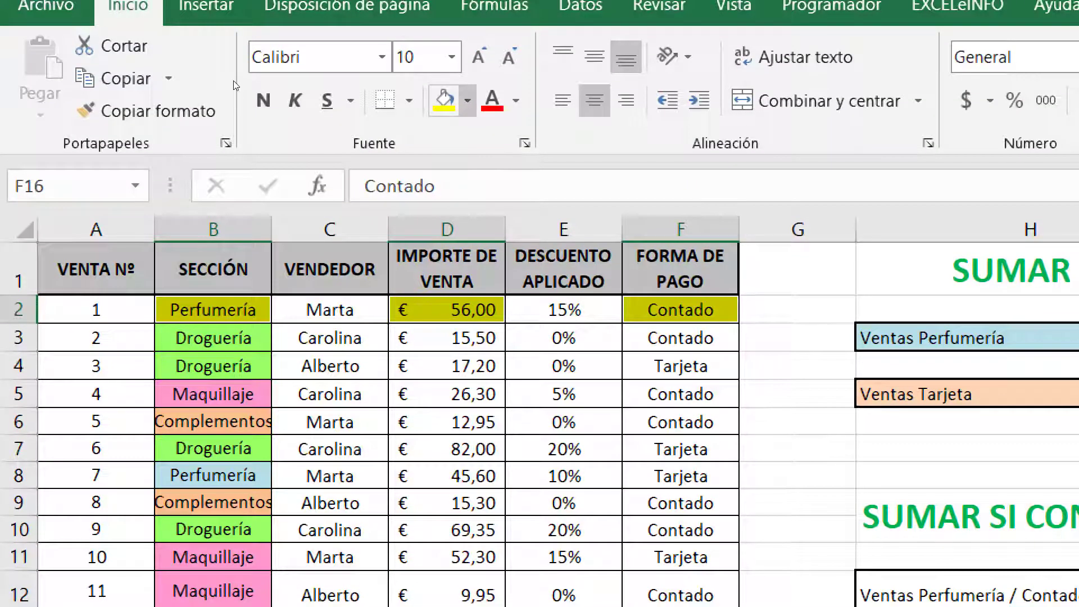
Set those nine cells to No Fill, then select the Descuento Aplicado and Sección columns.
left_click(467, 100)
left_click(512, 347)
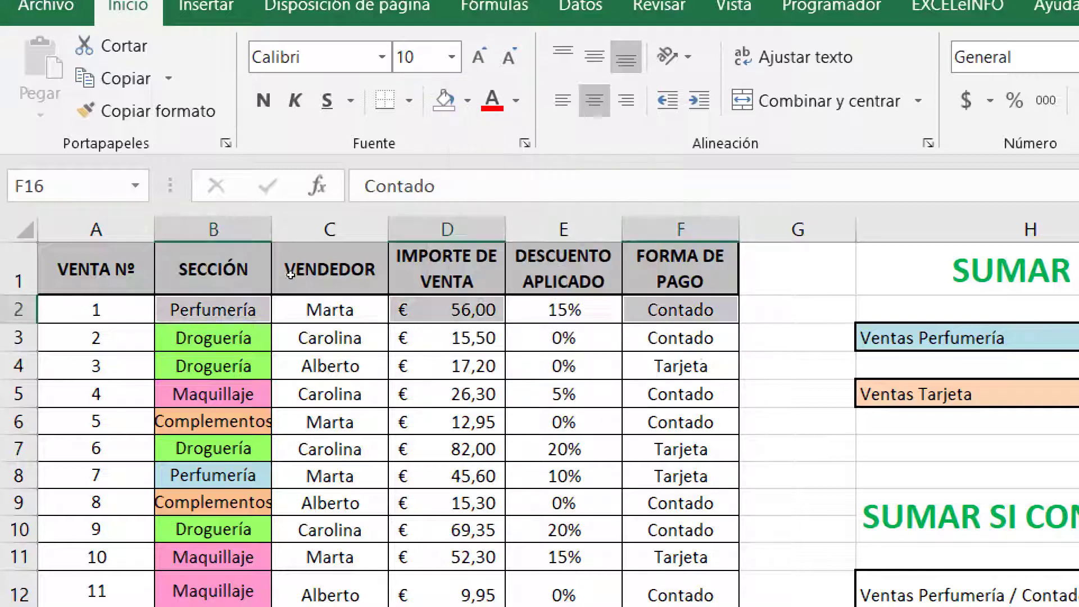
left_click(447, 421)
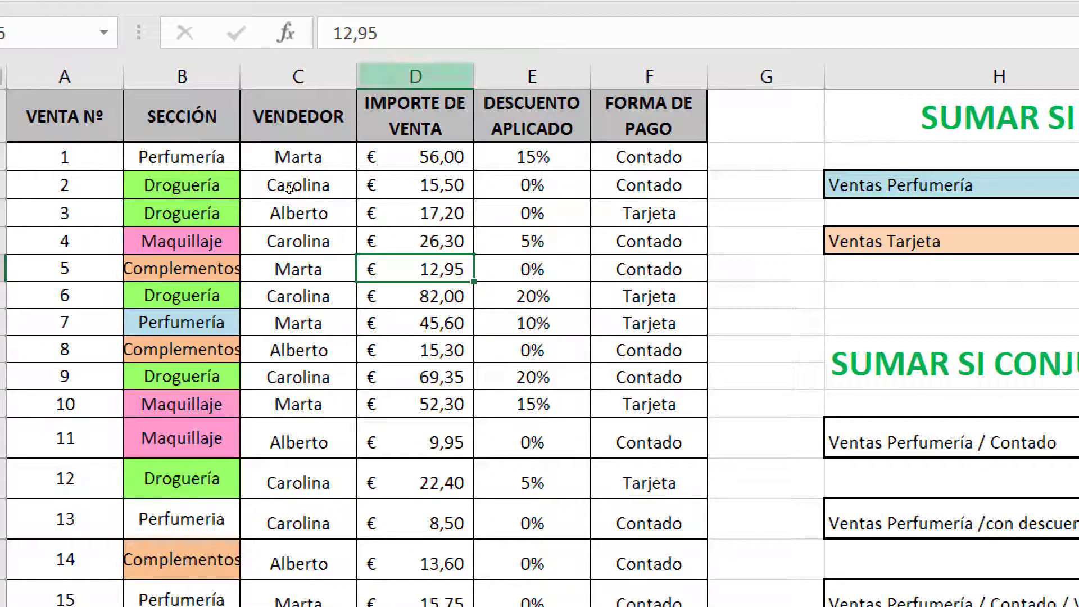
left_click(533, 76)
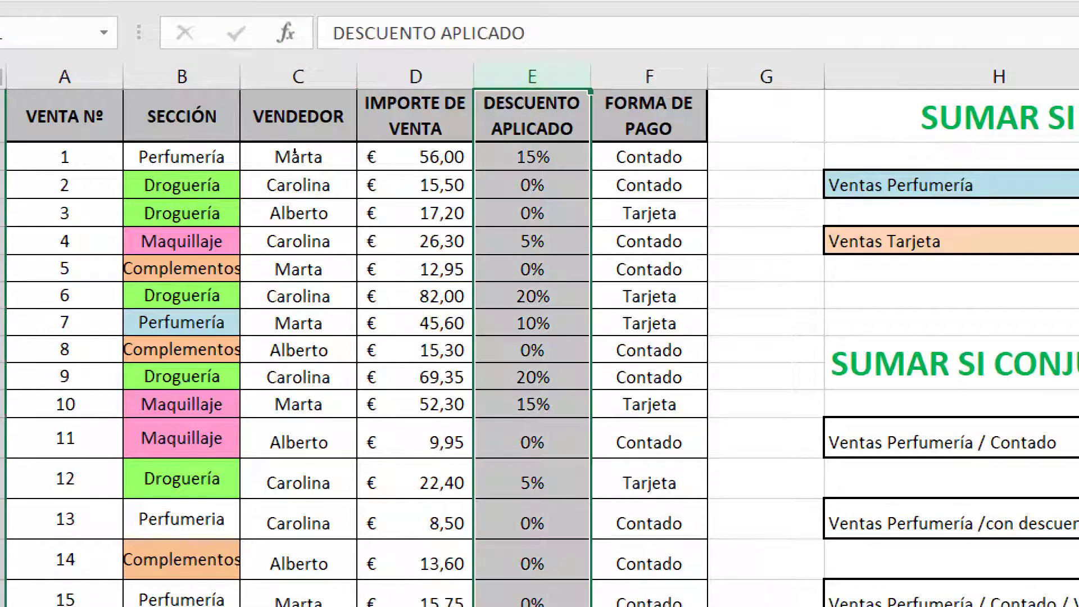
left_click(182, 75, "ctrl")
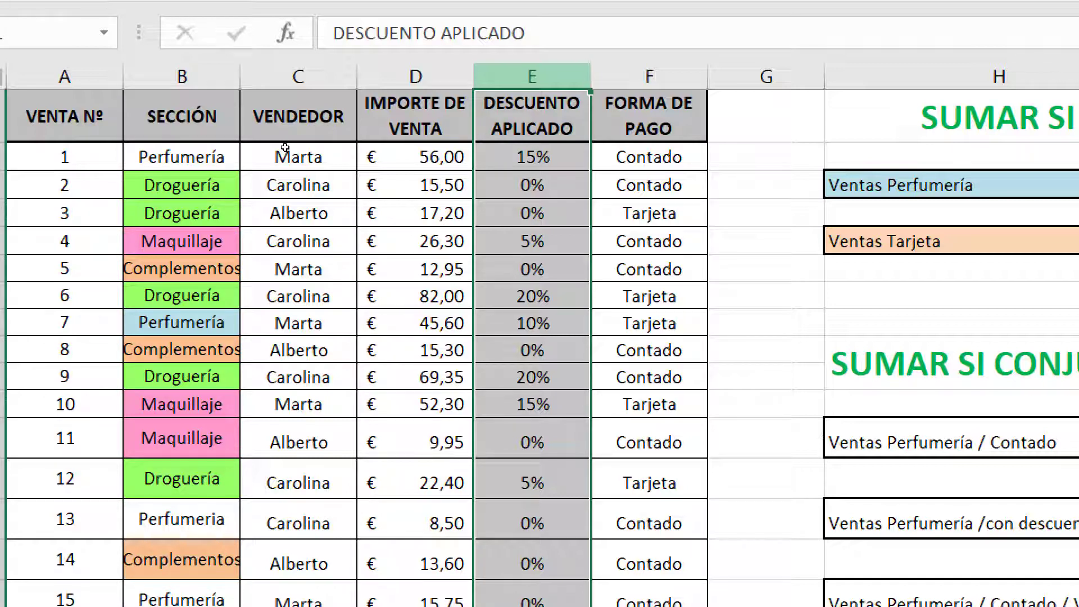
left_click(134, 166)
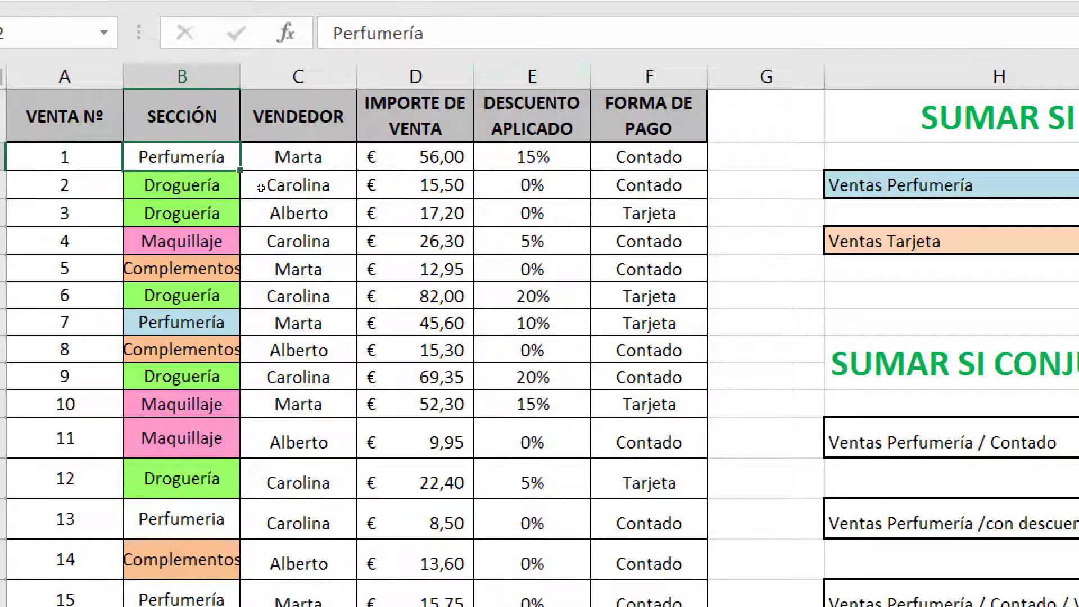
Fill yellow the section, amount and discount cells of sale 1 (15%) and sale 7 (10%).
left_click(532, 157, "ctrl")
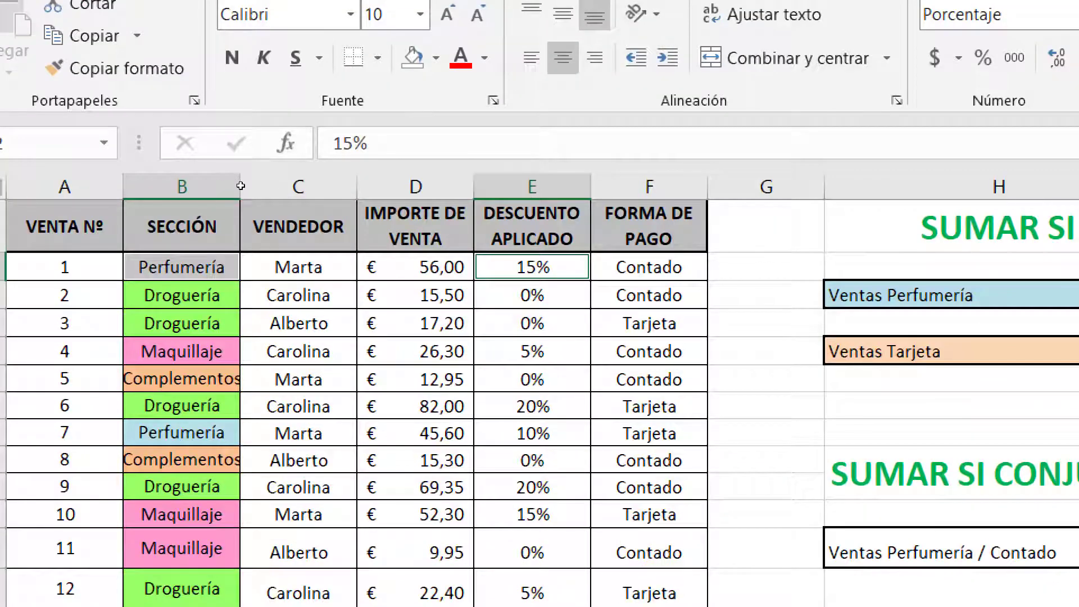
left_click(416, 267, "ctrl")
left_click(436, 57)
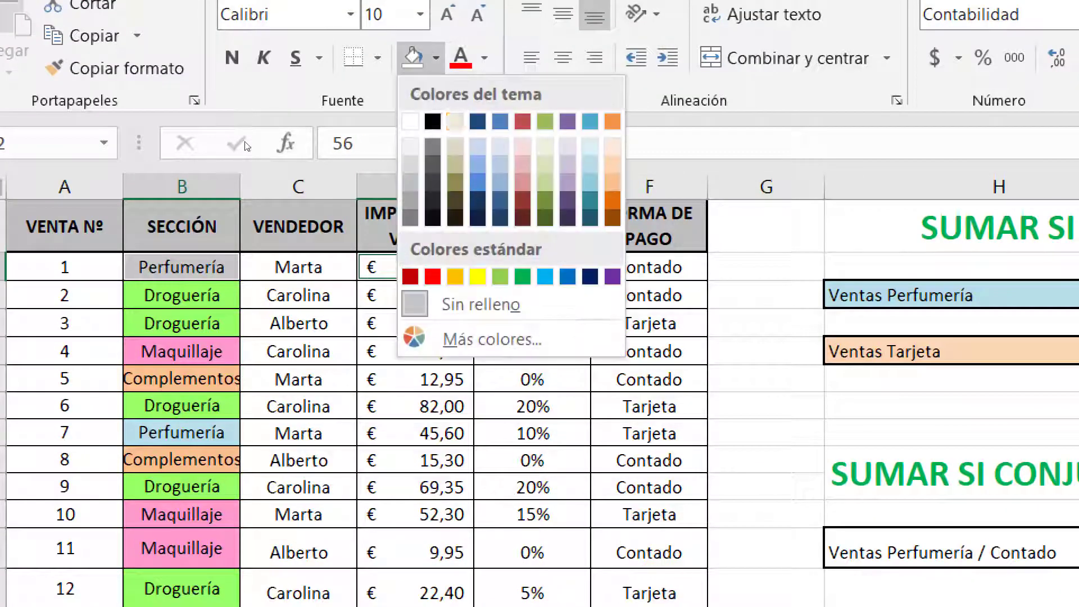
left_click(477, 276)
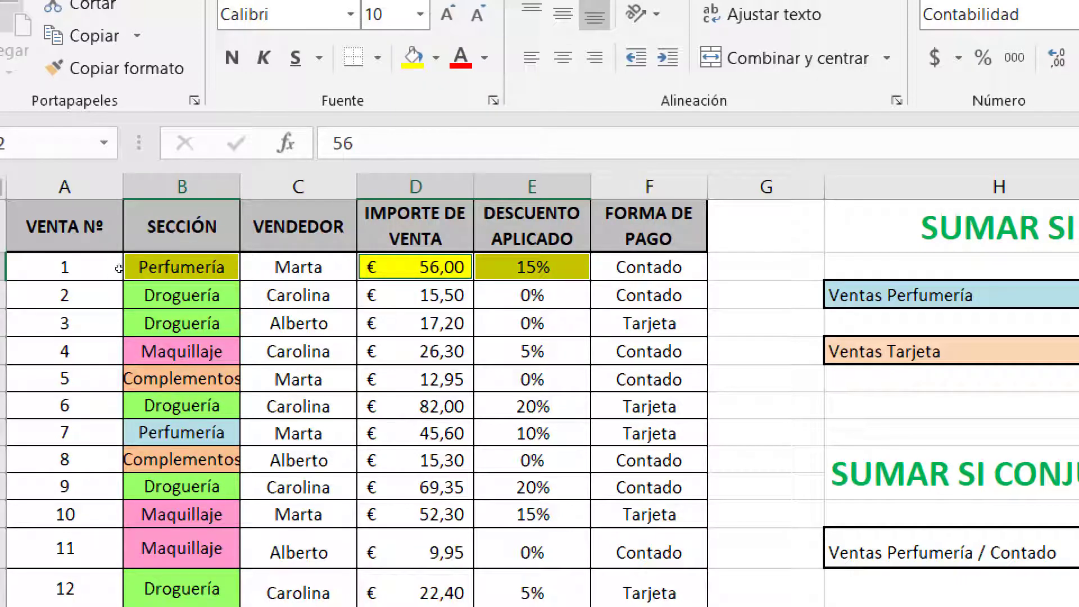
left_click(182, 432)
left_click(416, 433, "ctrl")
left_click(532, 433, "ctrl")
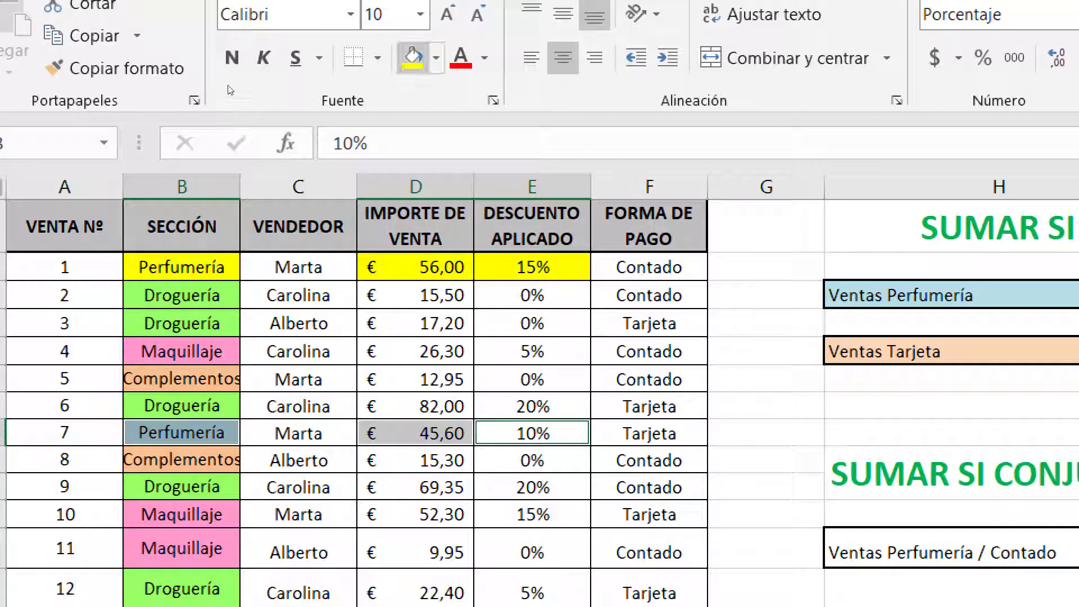
left_click(414, 56)
left_click(649, 267)
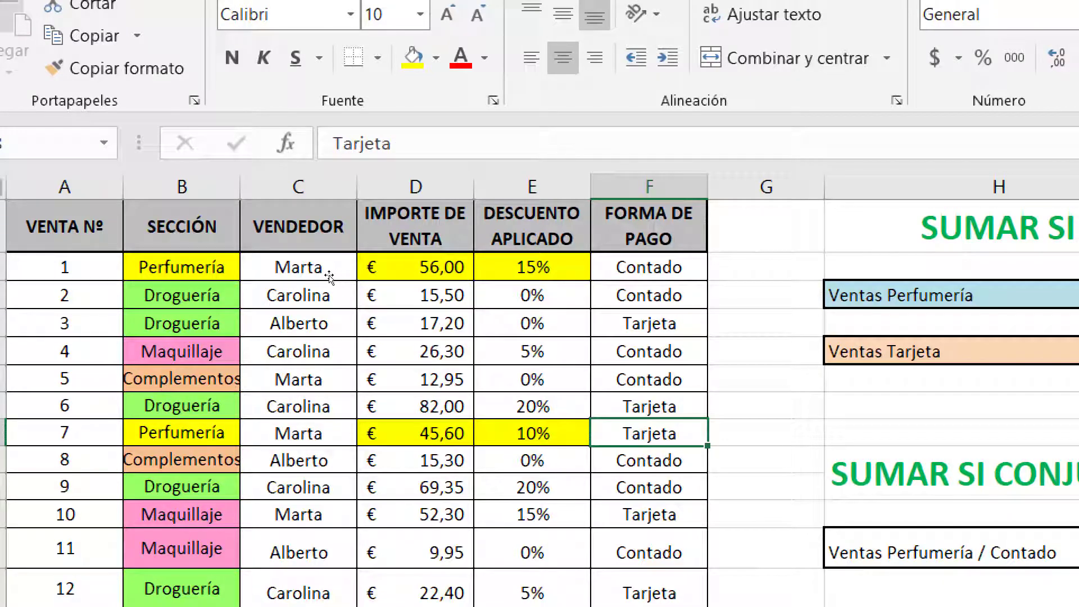
Check sale 15's discount, then select the 56,00 and 45,60 amounts of sales 1 and 7.
scroll(247, 284, "down", 2)
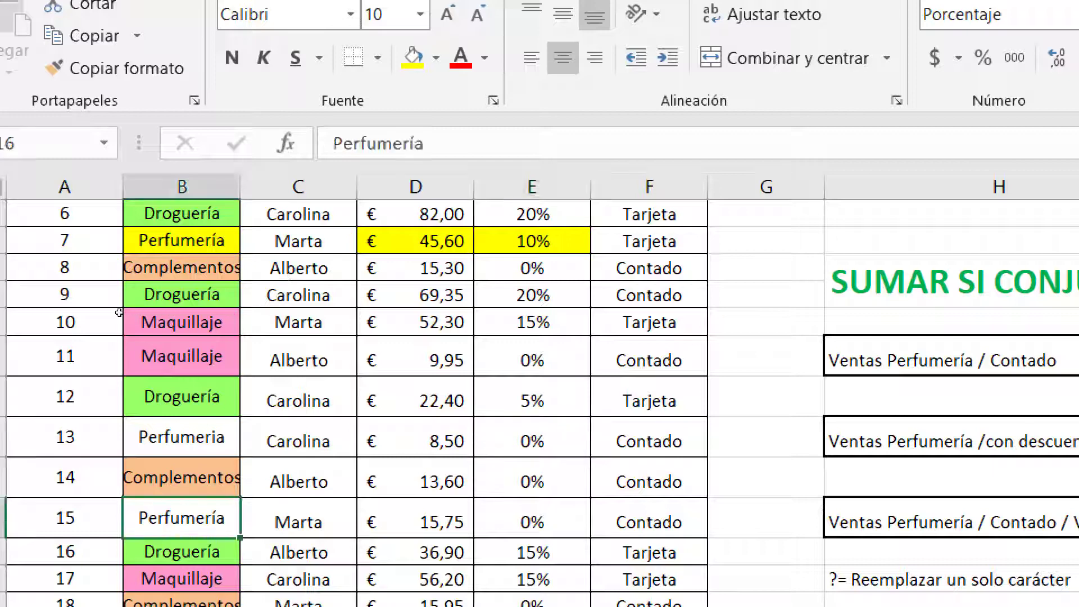
key("Right")
key("Right")
key("Right")
scroll(293, 318, "up", 2)
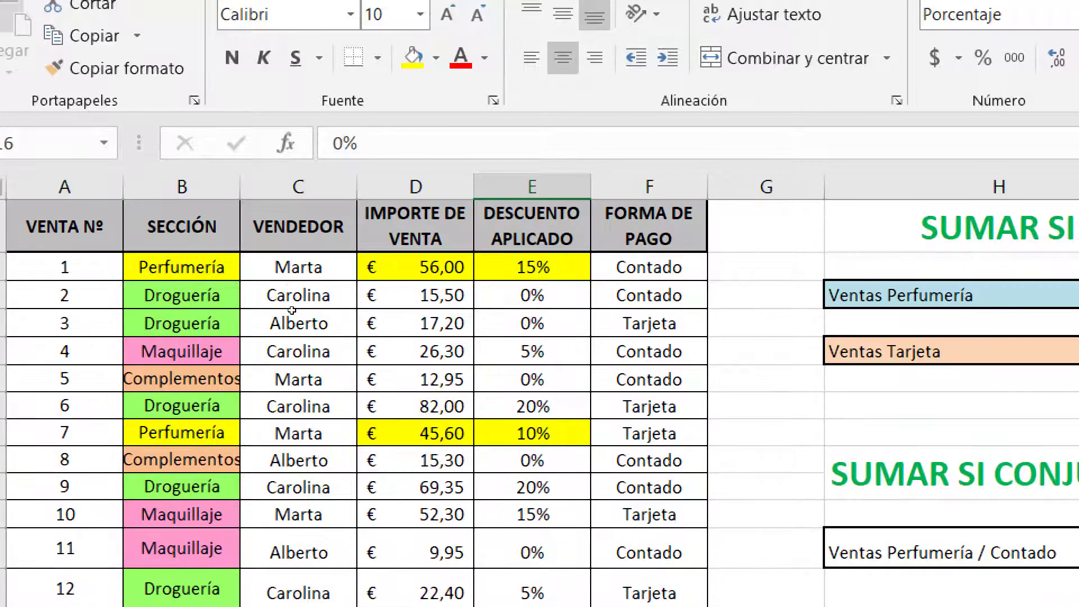
left_click(416, 267)
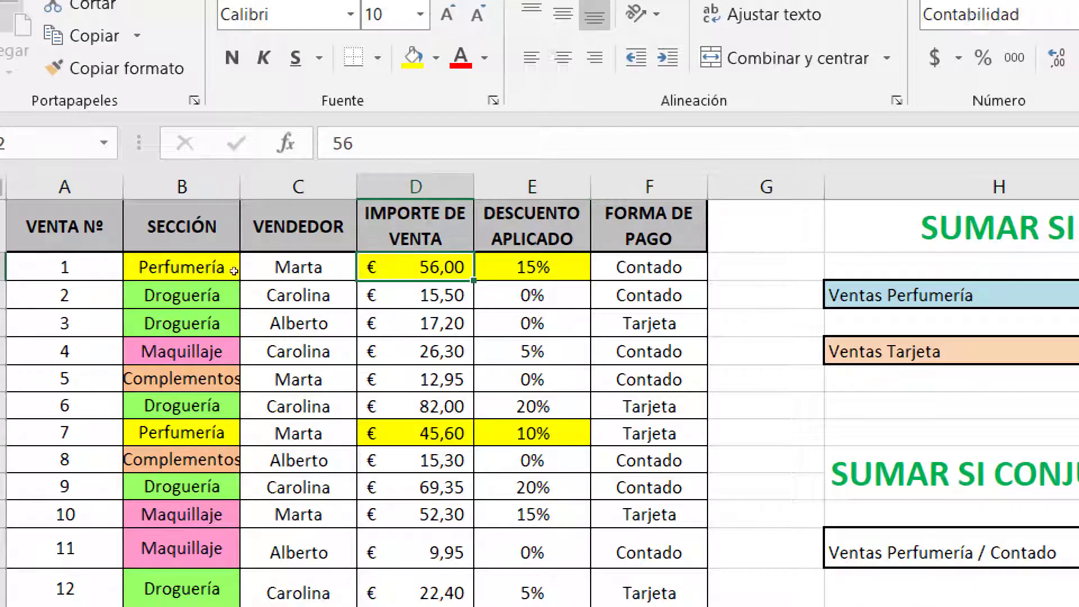
left_click(416, 433, "ctrl")
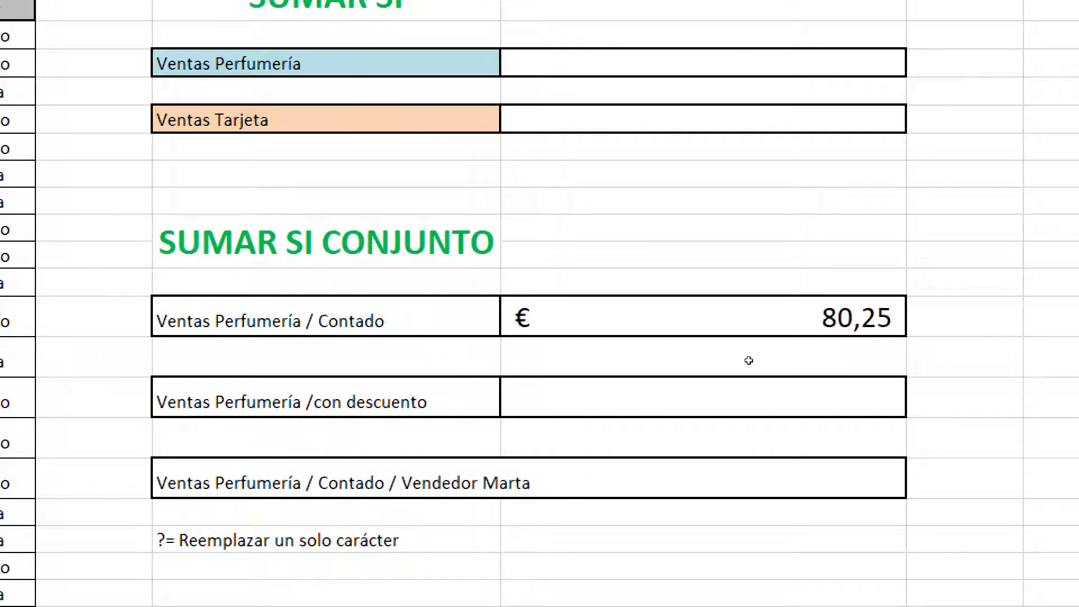
In the con descuento total cell, start a SUMAR.SI.CONJUNTO formula summing the sale amounts D2:D21.
left_click(874, 403)
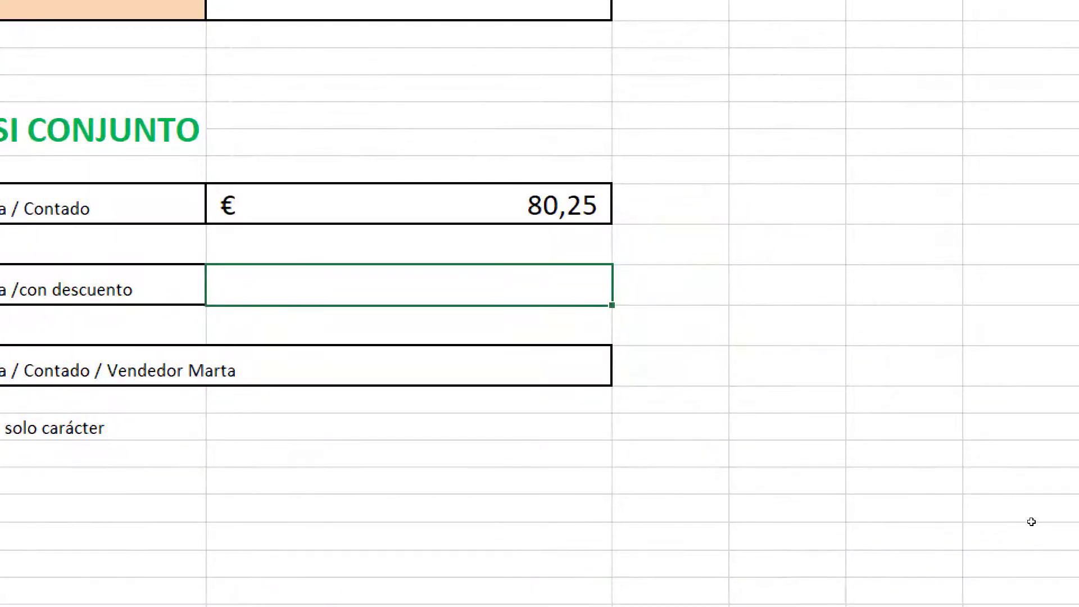
type("=suma")
key("Down")
key("Down")
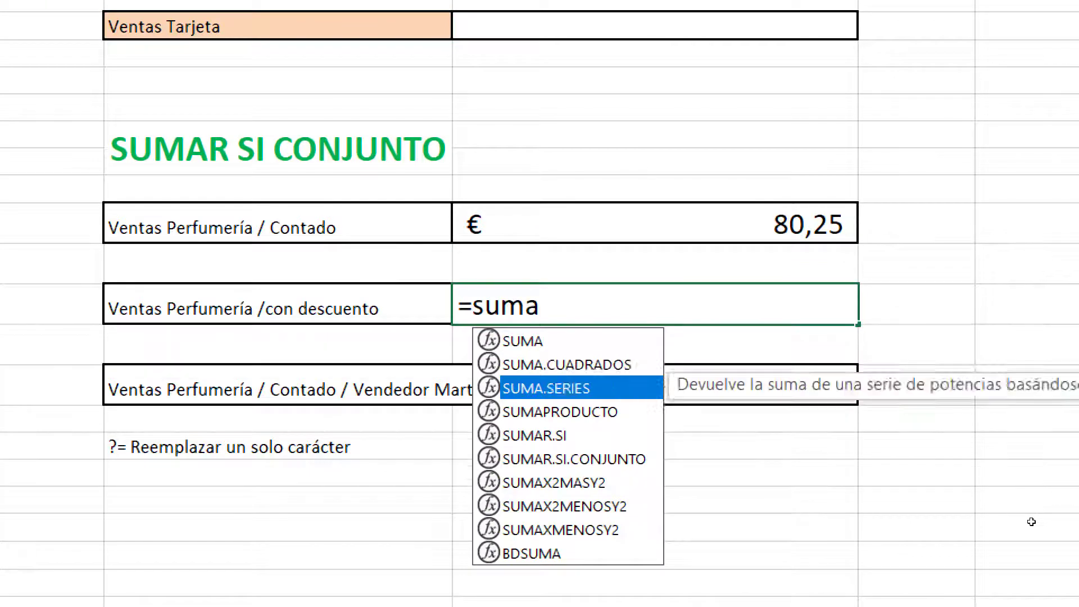
key("Down")
key("Down")
key("Down")
key("Tab")
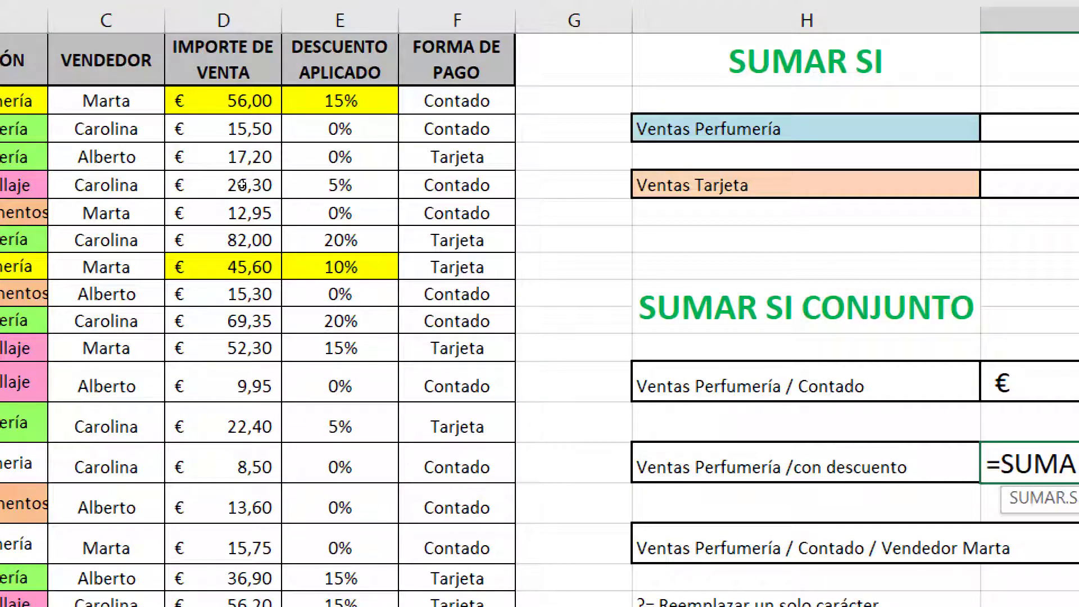
left_click_drag(242, 101, 250, 554)
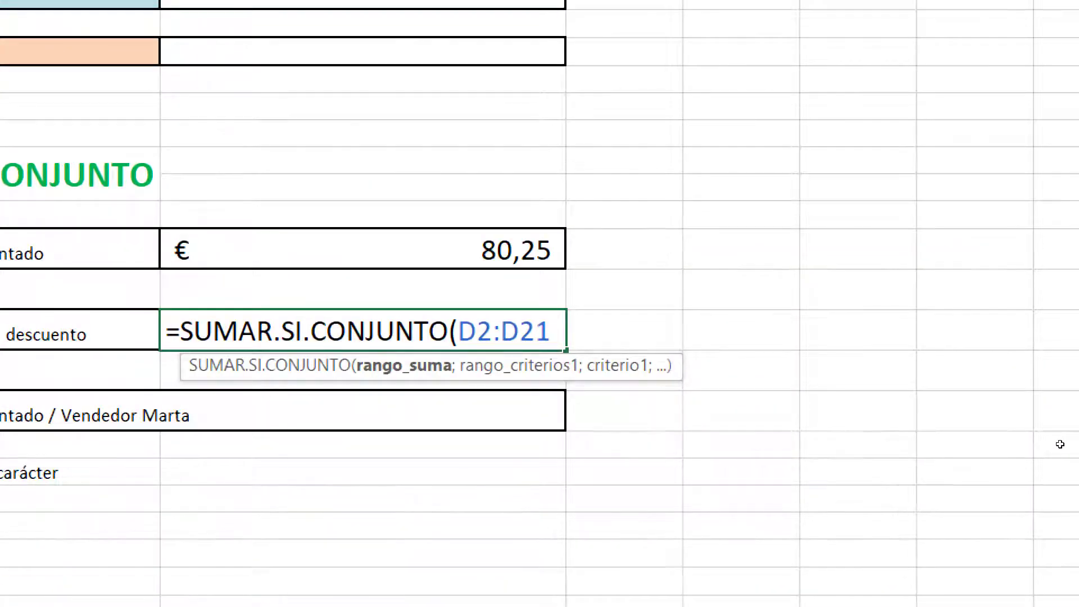
type(";")
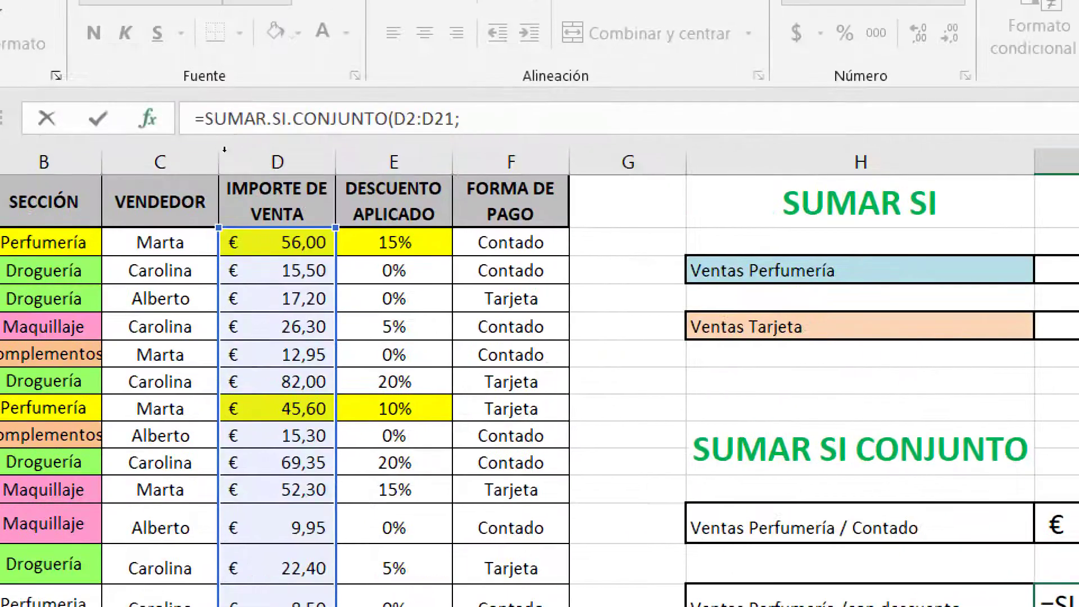
Add criteria '>0%' on the discount column and 'perfumer?a' on the section column, giving € 101,60.
left_click_drag(393, 242, 394, 598)
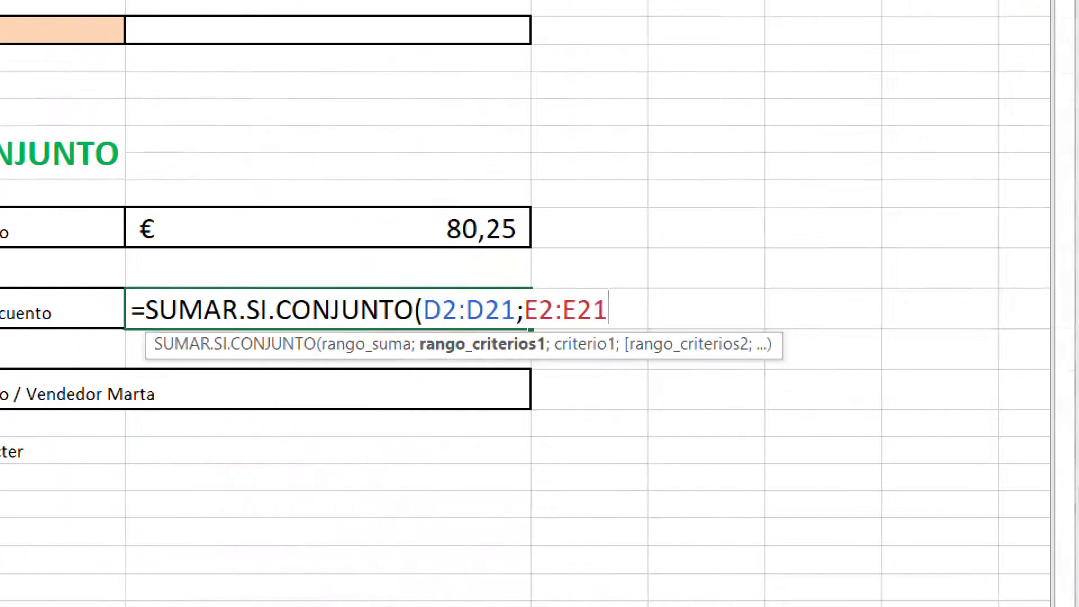
type(";")
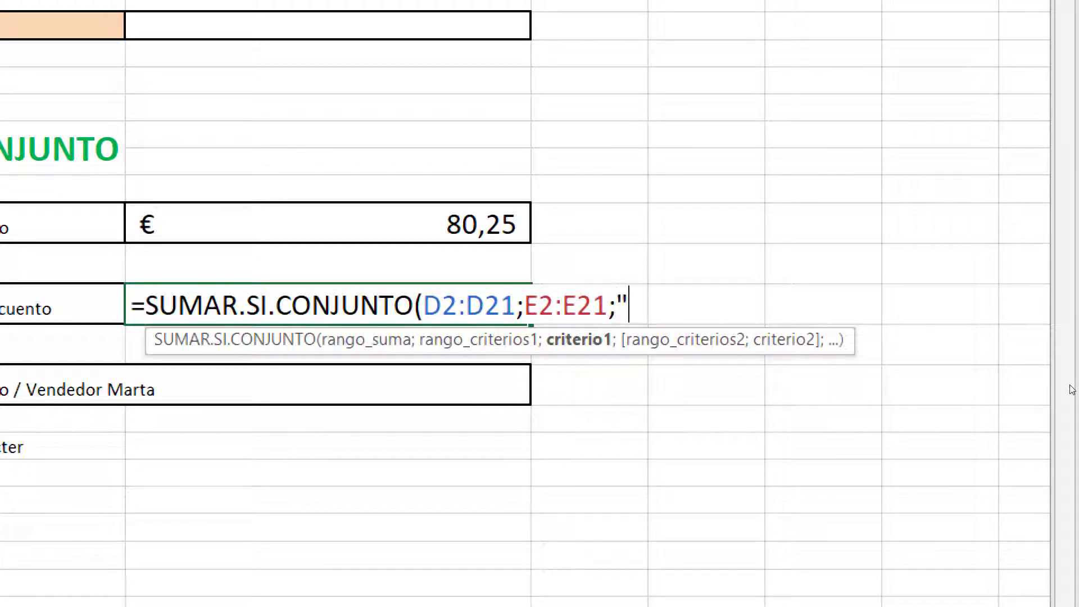
type(">")
type("0%")
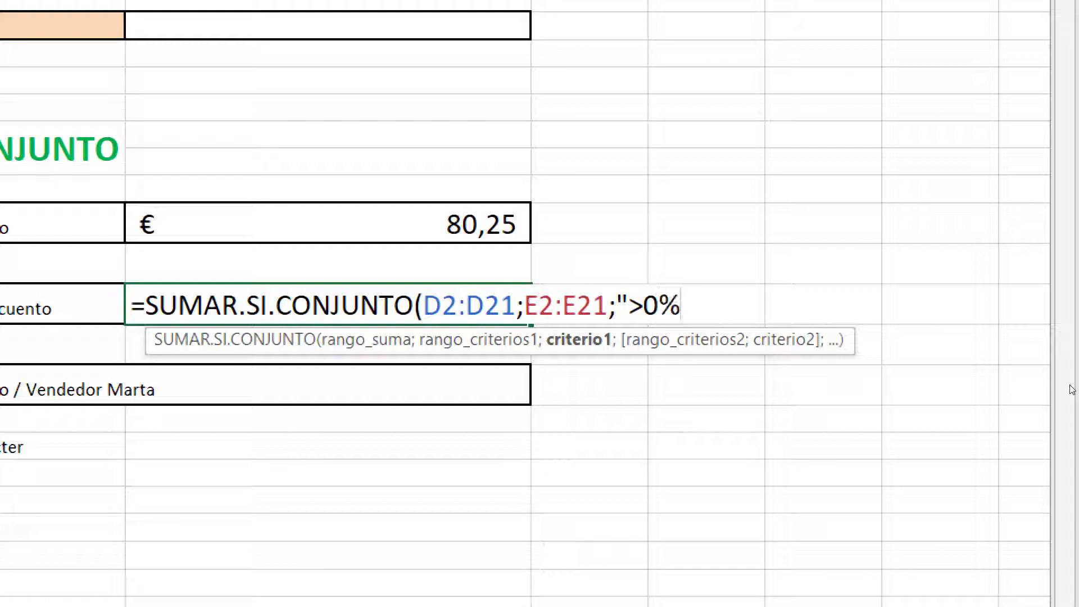
type("\"")
type(";")
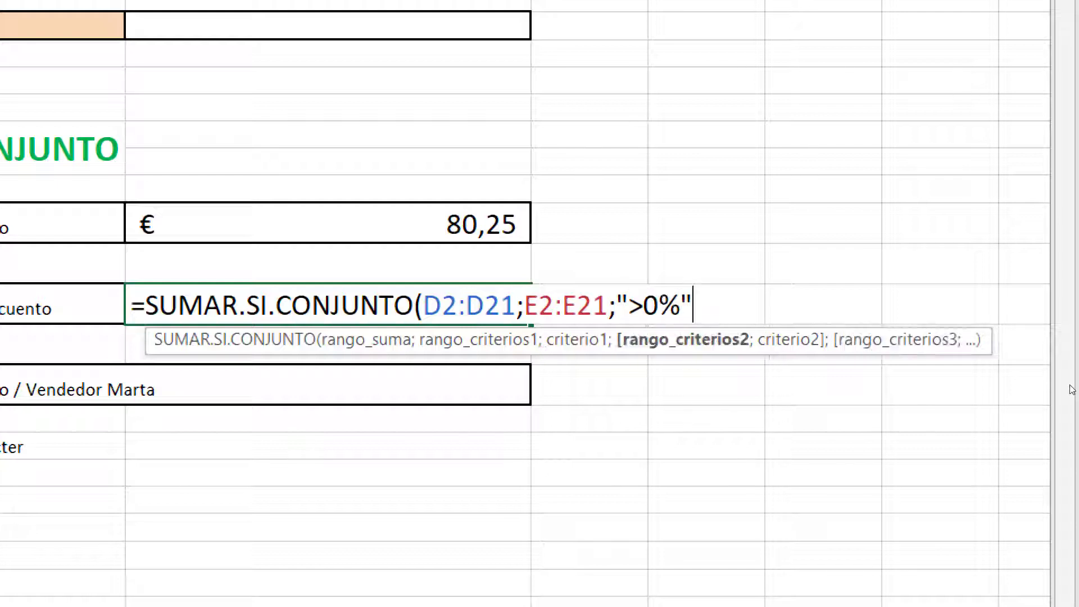
scroll(59, 178, "up", 1)
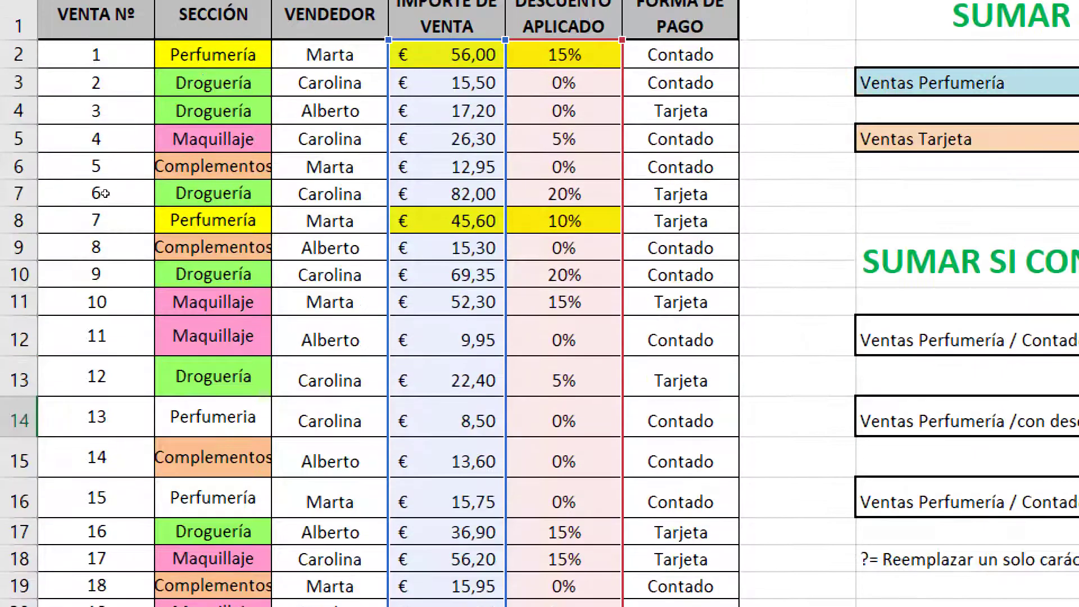
left_click_drag(213, 55, 110, 487)
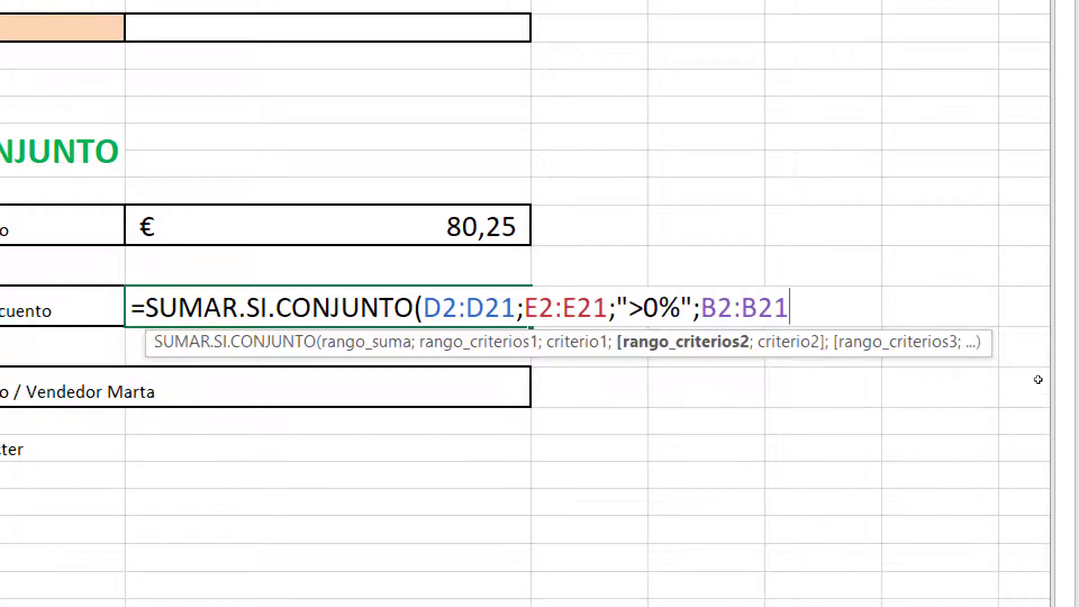
type(";\"pe")
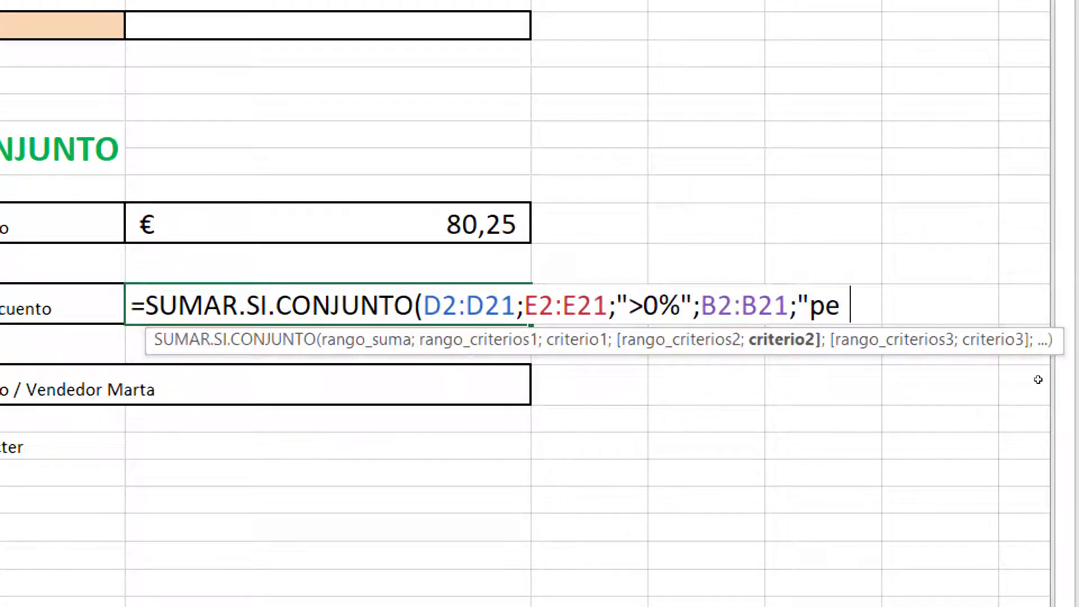
type("rfumer?a")
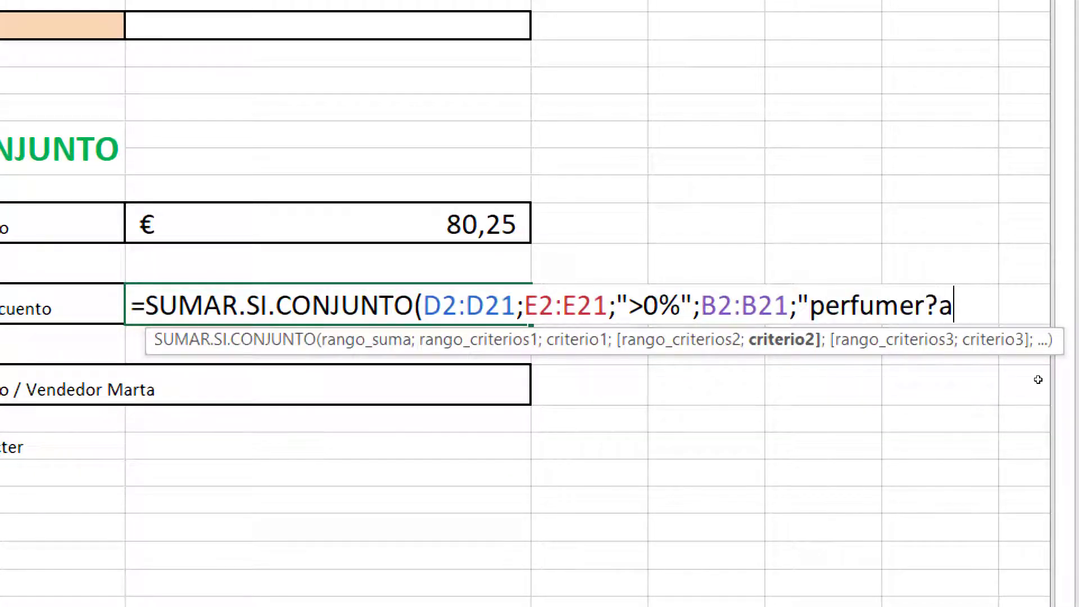
type("\"")
type(")")
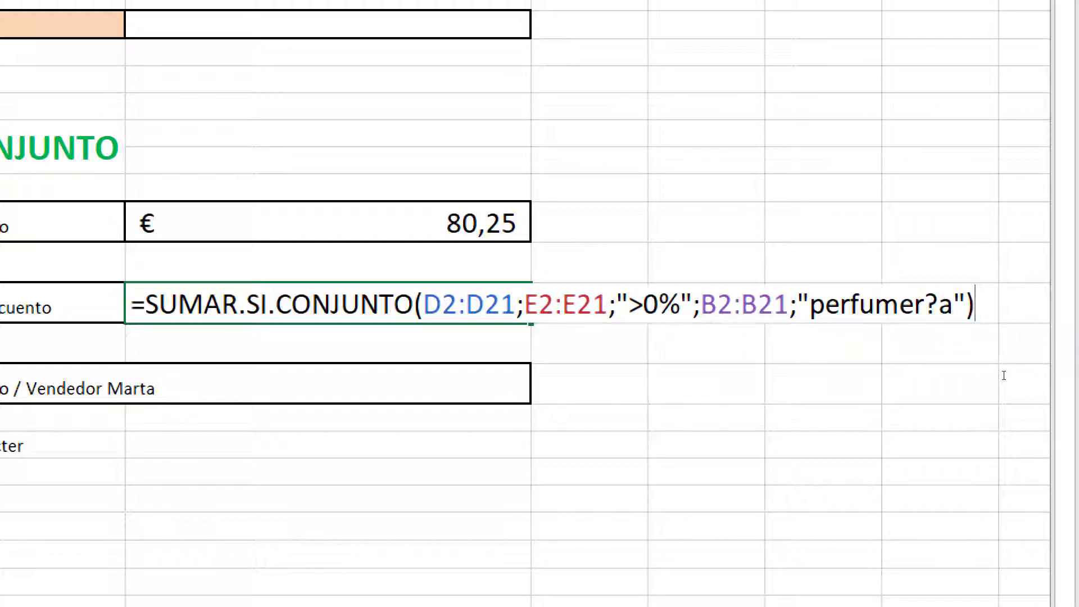
key("Return")
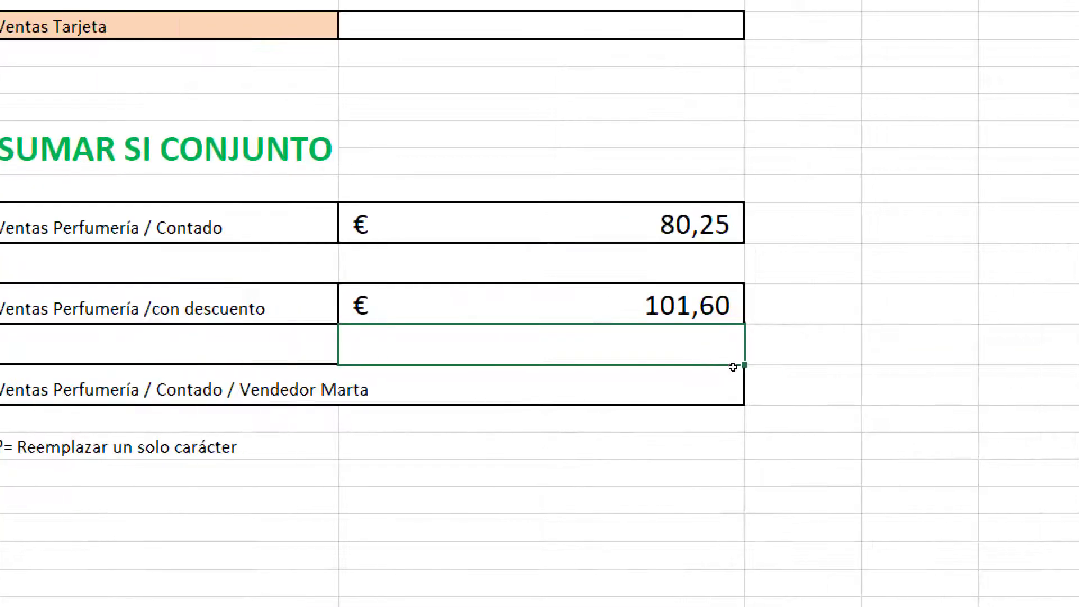
key("Up")
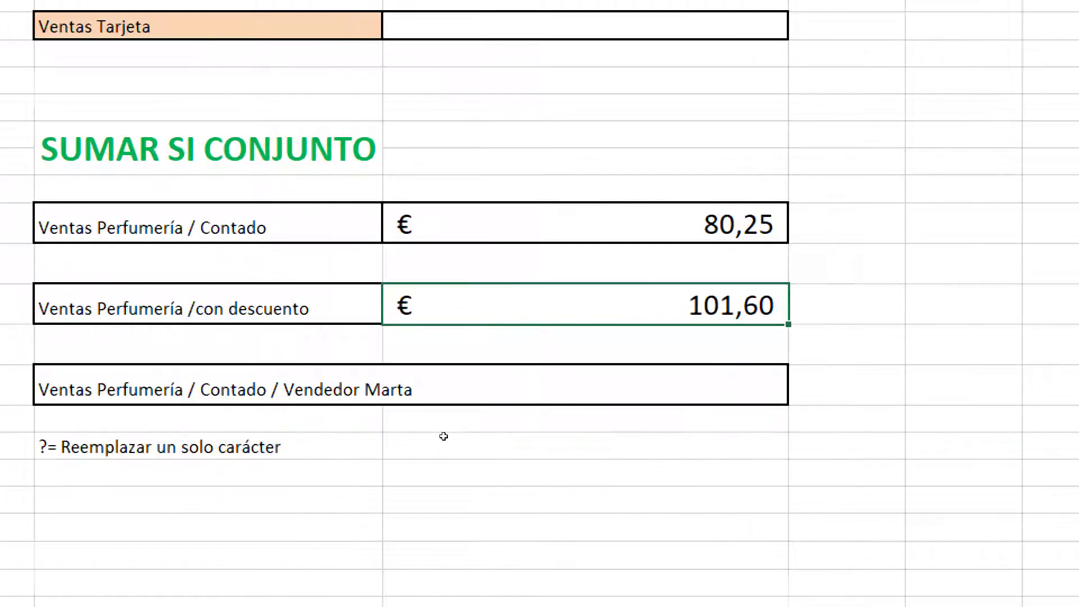
In the Vendedor Marta cell, start SUMAR.SI.CONJUNTO over the sale amounts with seller criterion 'marta'.
key("Down")
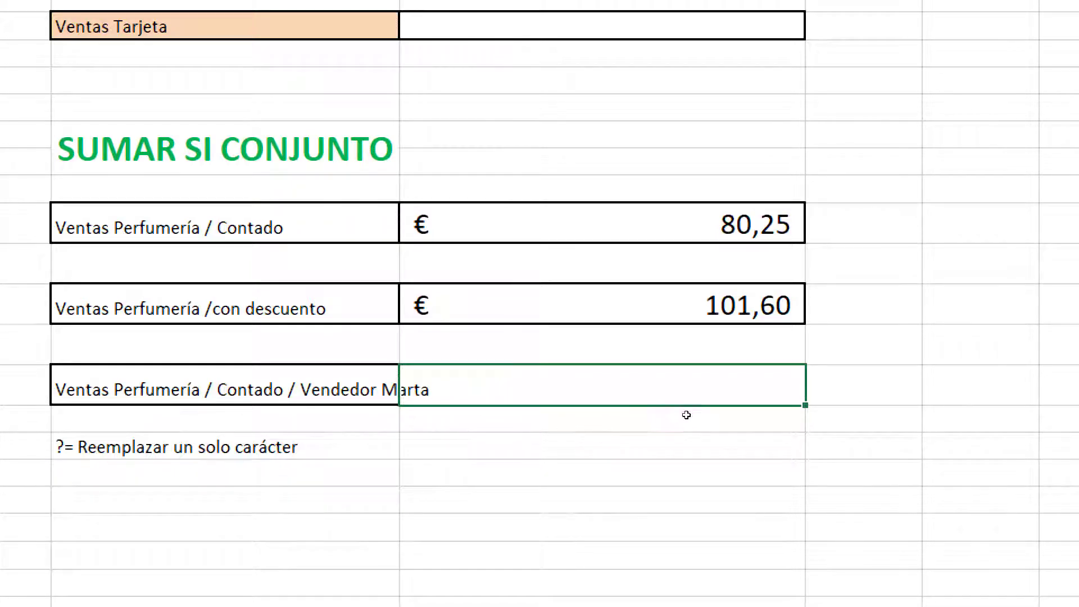
type("=suma")
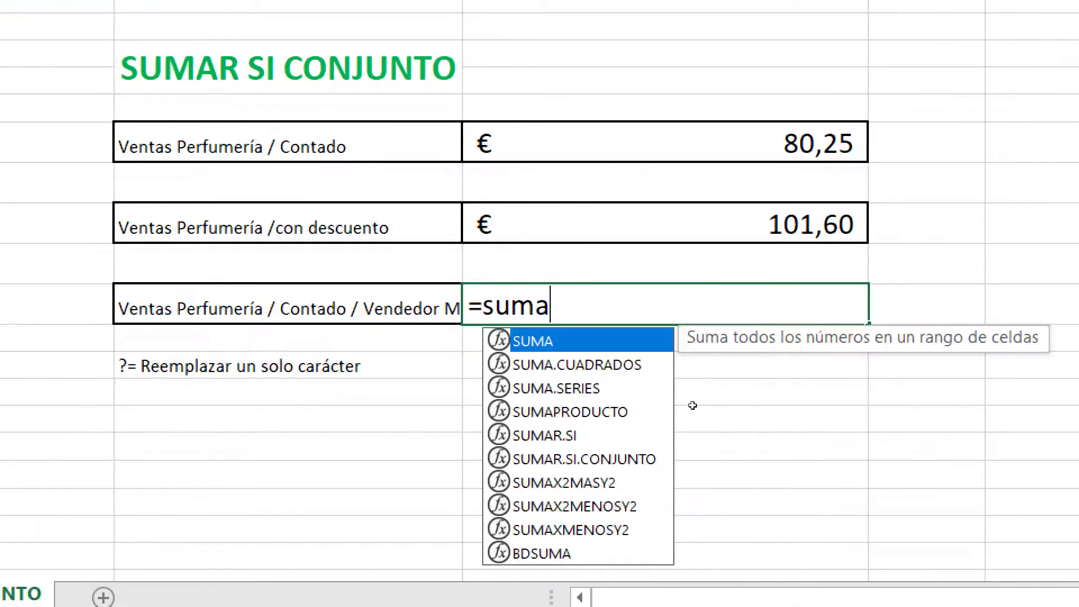
key("Down")
key("Down")
key("Down")
key("Down")
key("Down")
key("Tab")
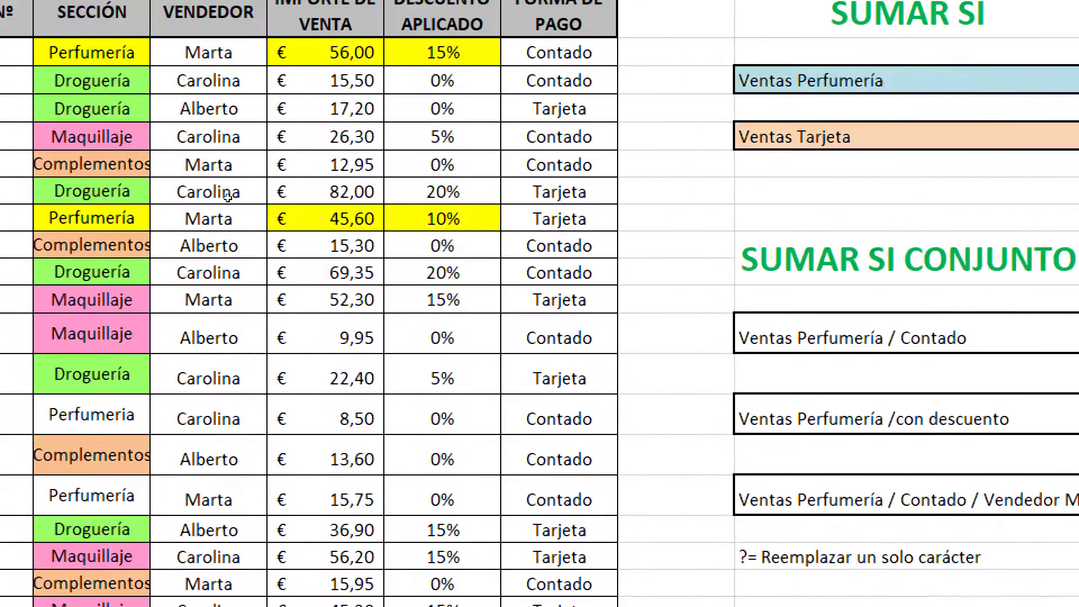
left_click_drag(207, 178, 216, 551)
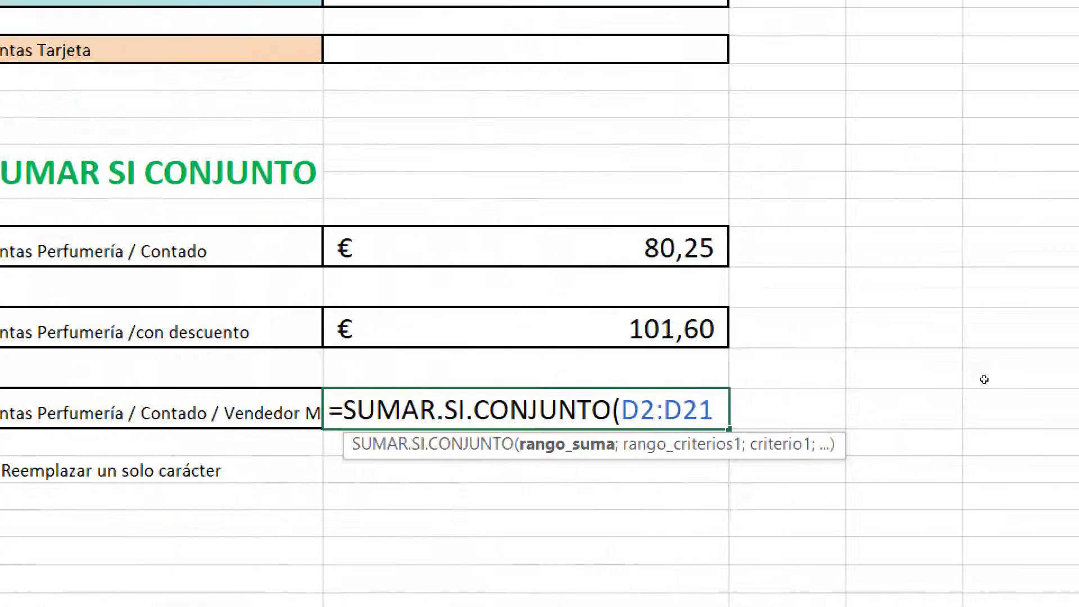
type(";")
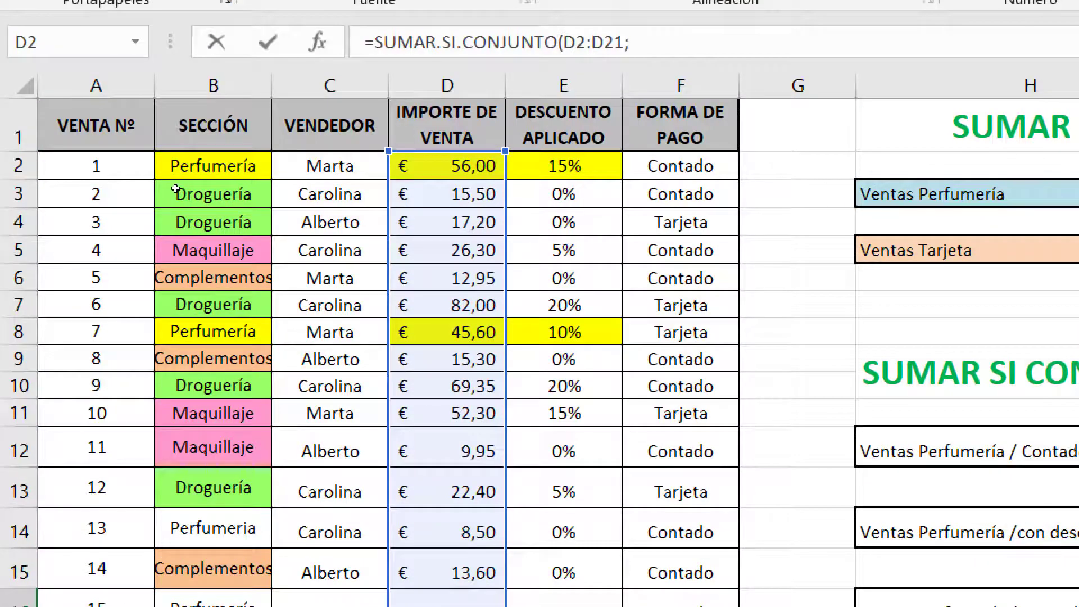
left_click_drag(175, 190, 161, 523)
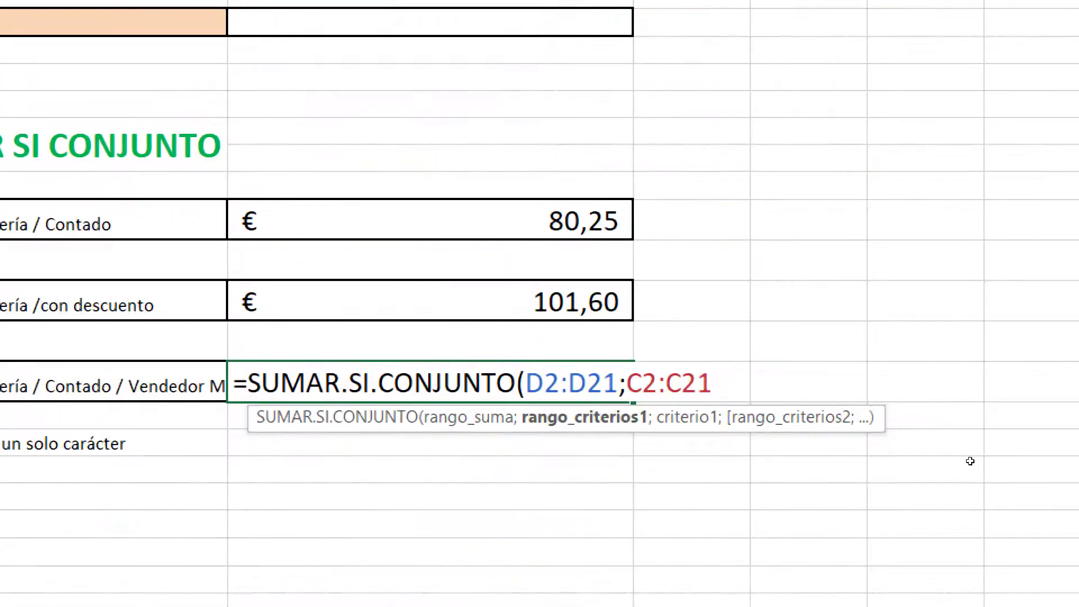
type(";\"marta ")
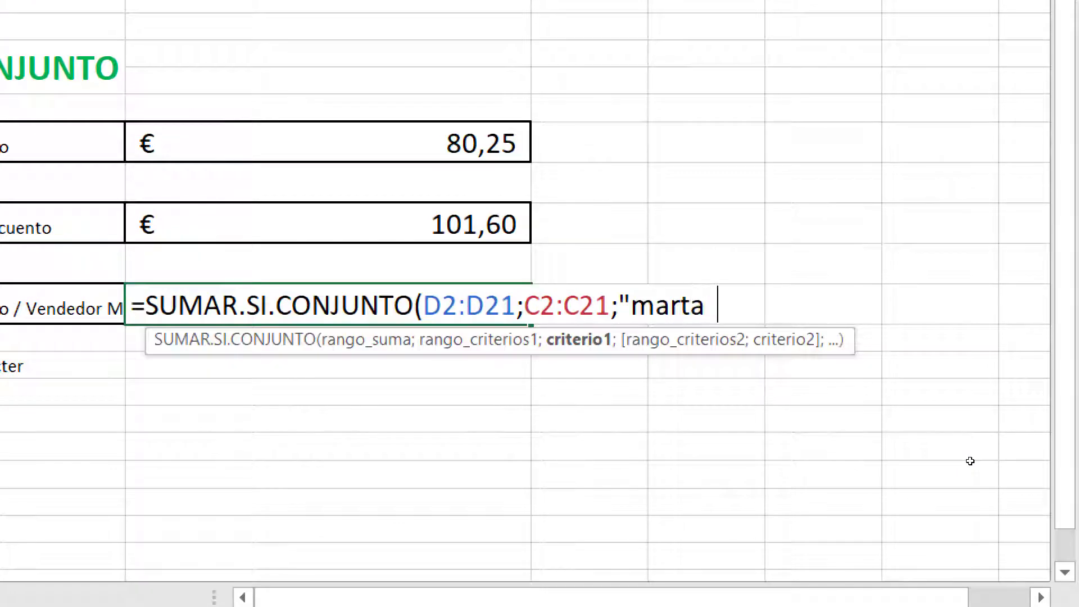
type(";")
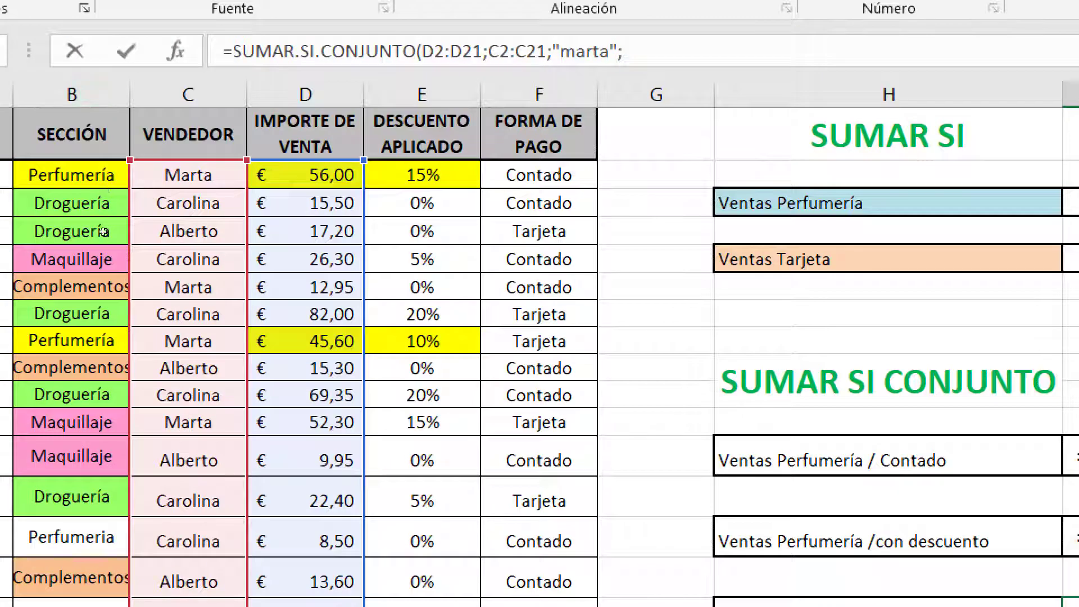
Add criteria 'perfumer?a' on B2:B21 and 'contado' on F2:F21, then confirm the formula.
left_click_drag(71, 175, 84, 525)
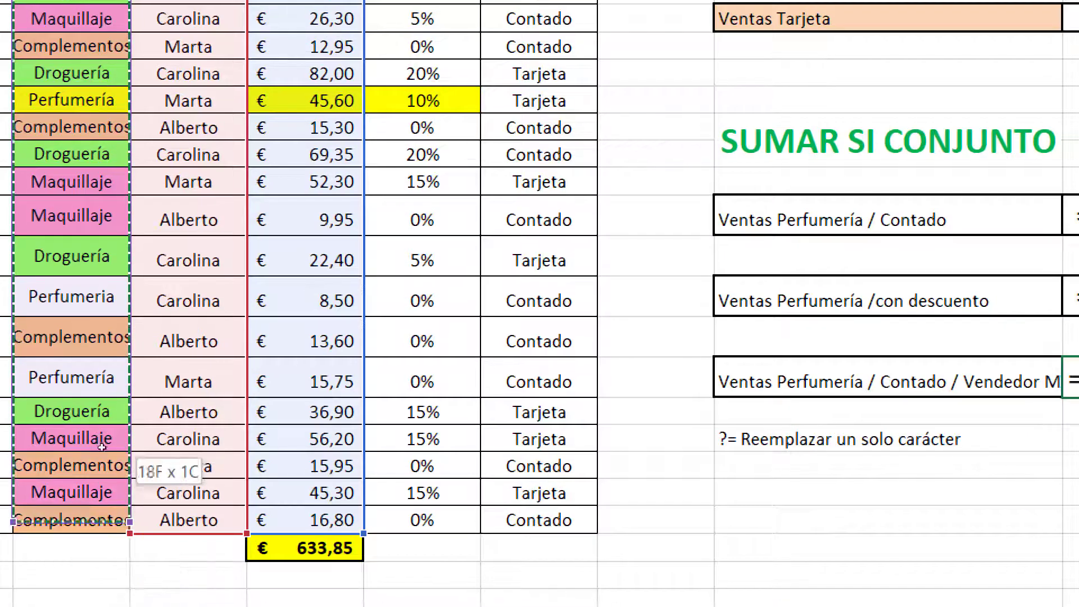
type(";")
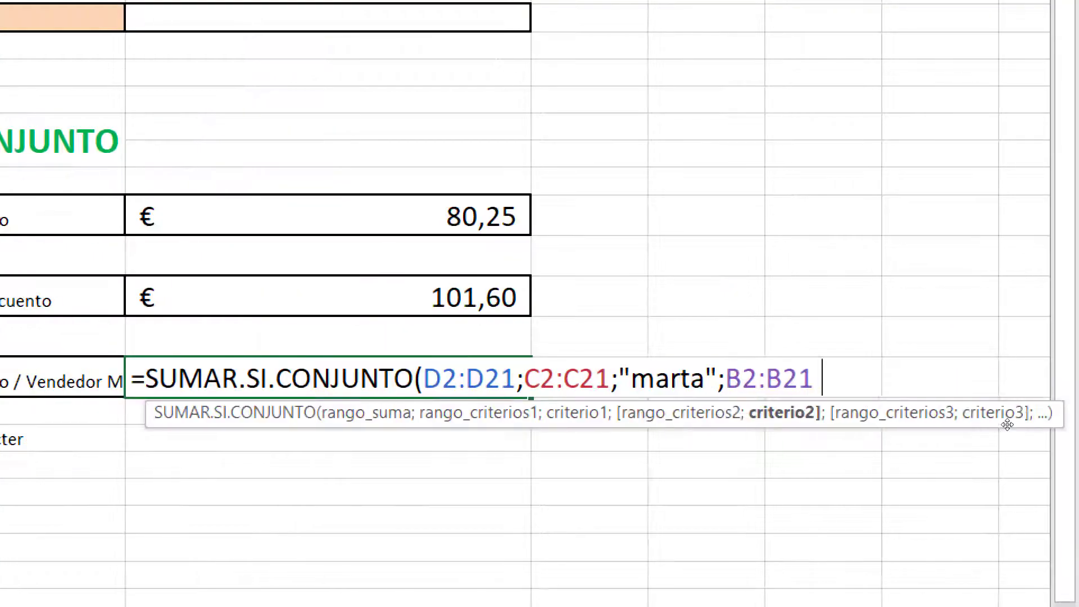
type("\"")
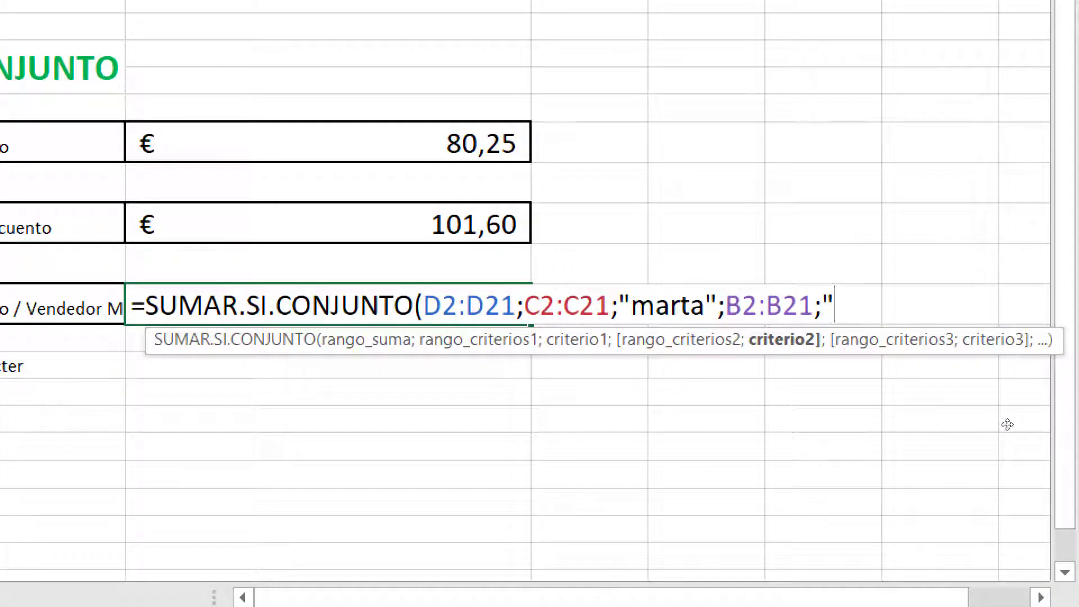
type("perfumer")
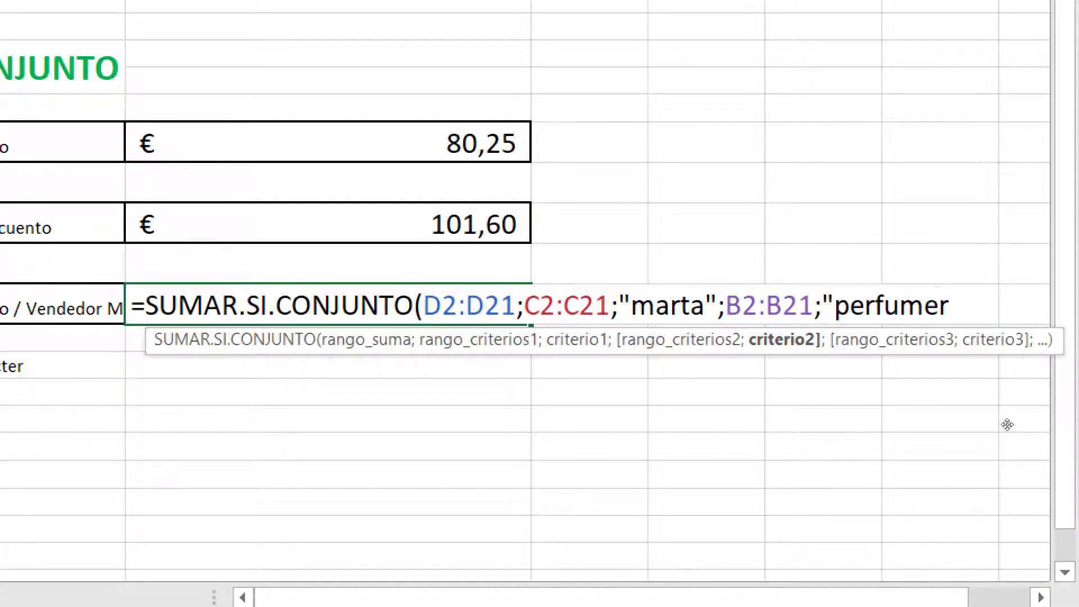
type("?a\";")
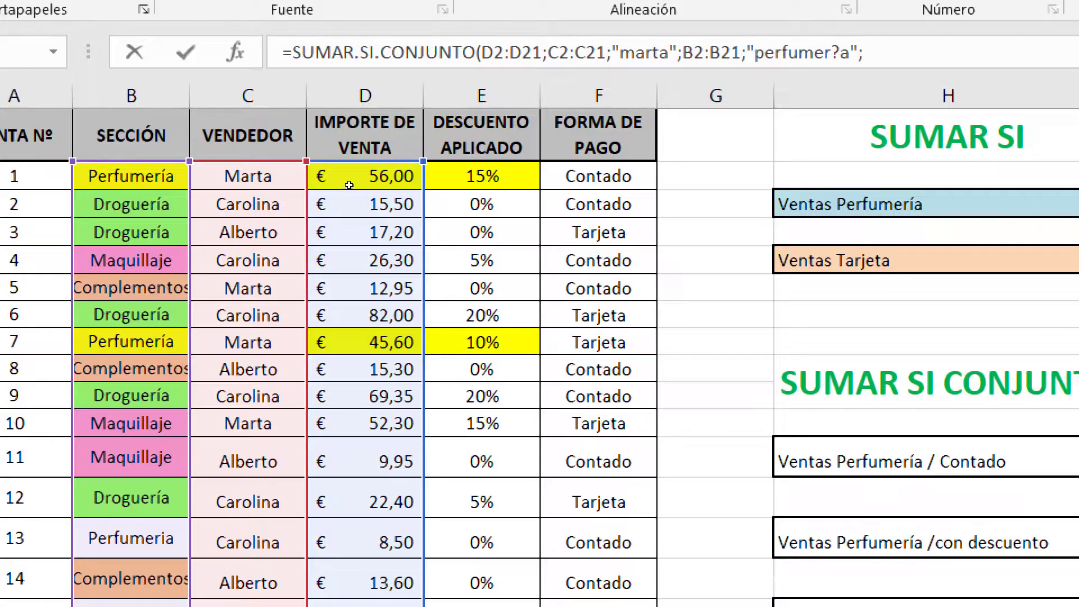
left_click_drag(680, 375, 599, 573)
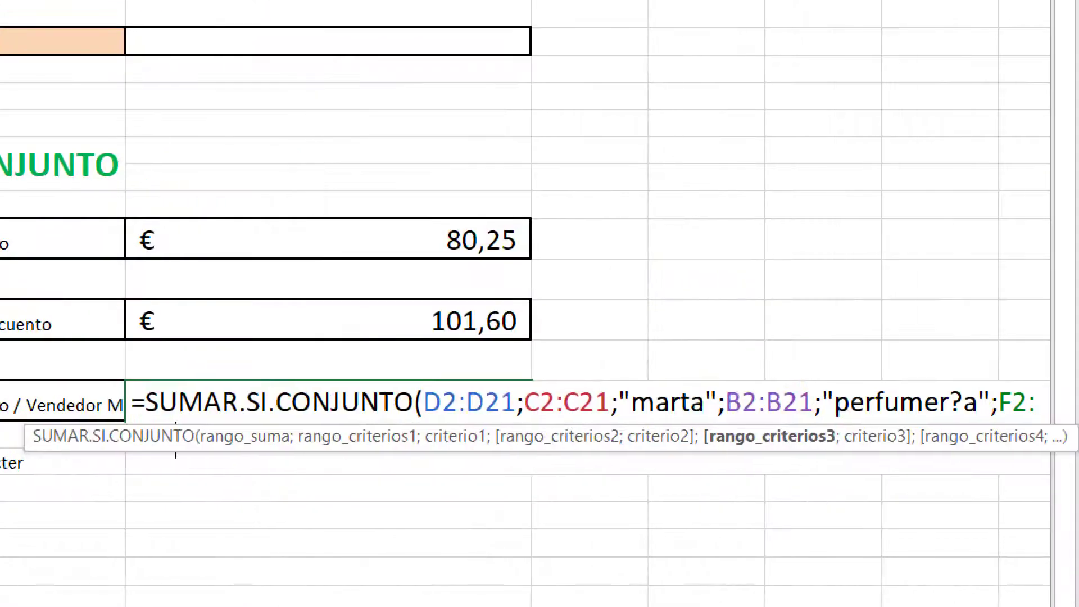
type(";\"")
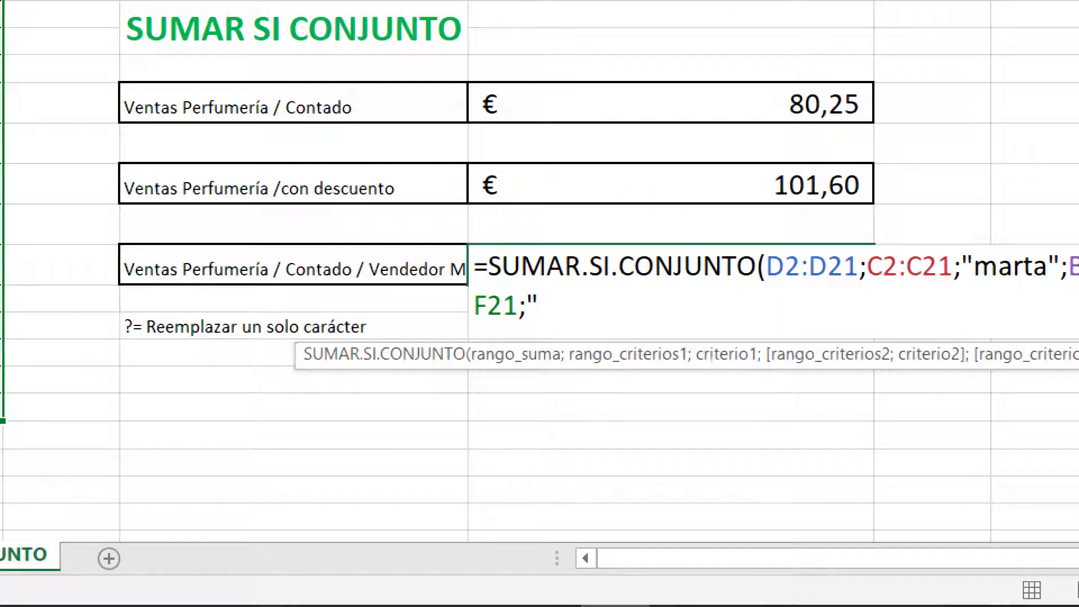
type("contado")
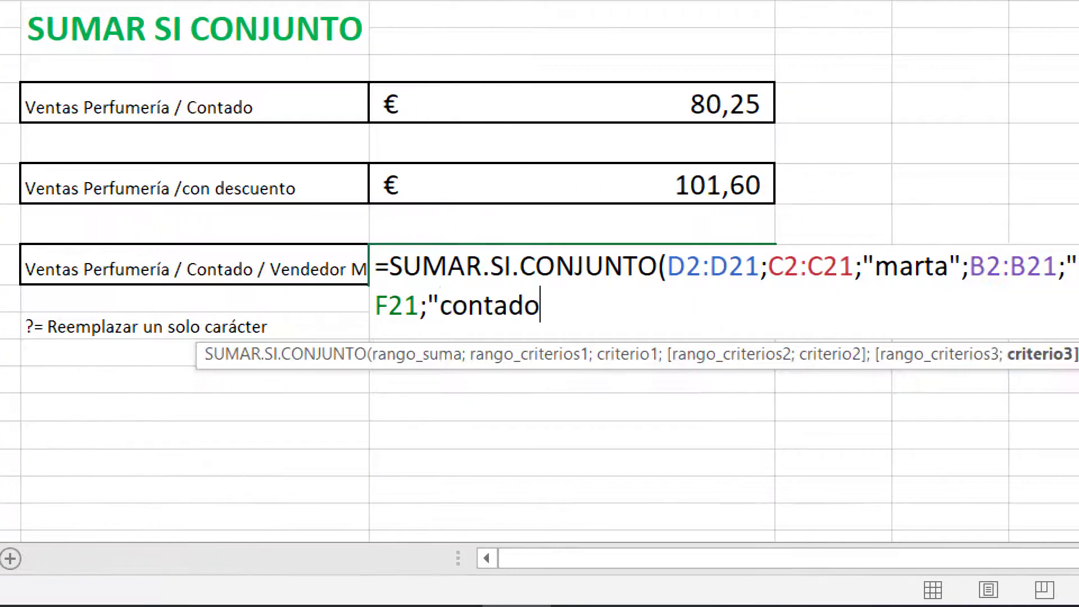
type("\")")
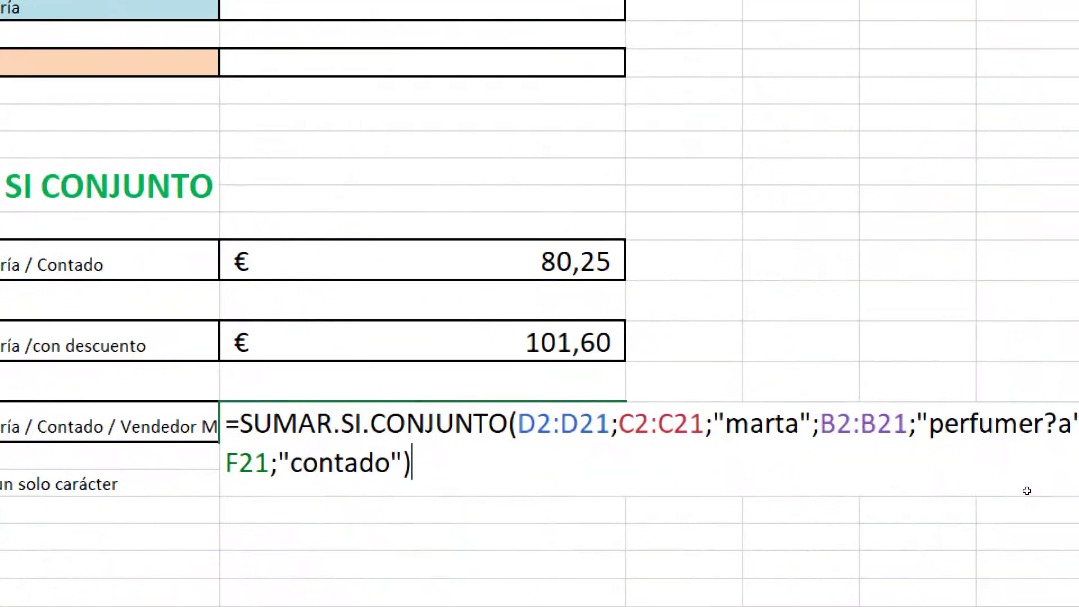
key("Return")
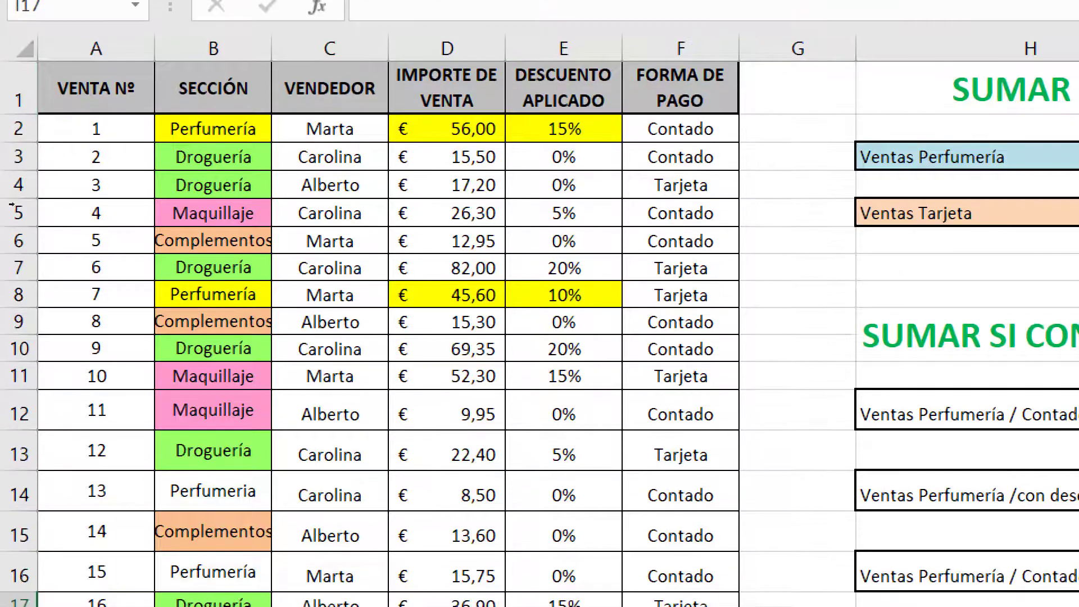
Fill seller cell C2 and payment cell F2 of sale 1 yellow.
left_click_drag(126, 184, 183, 185)
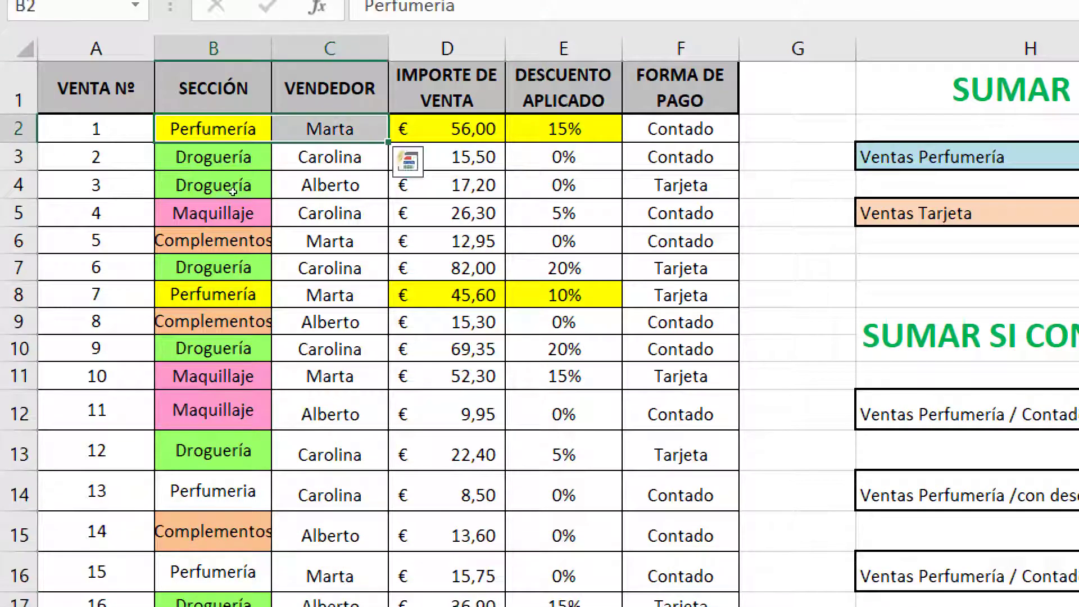
left_click(285, 186)
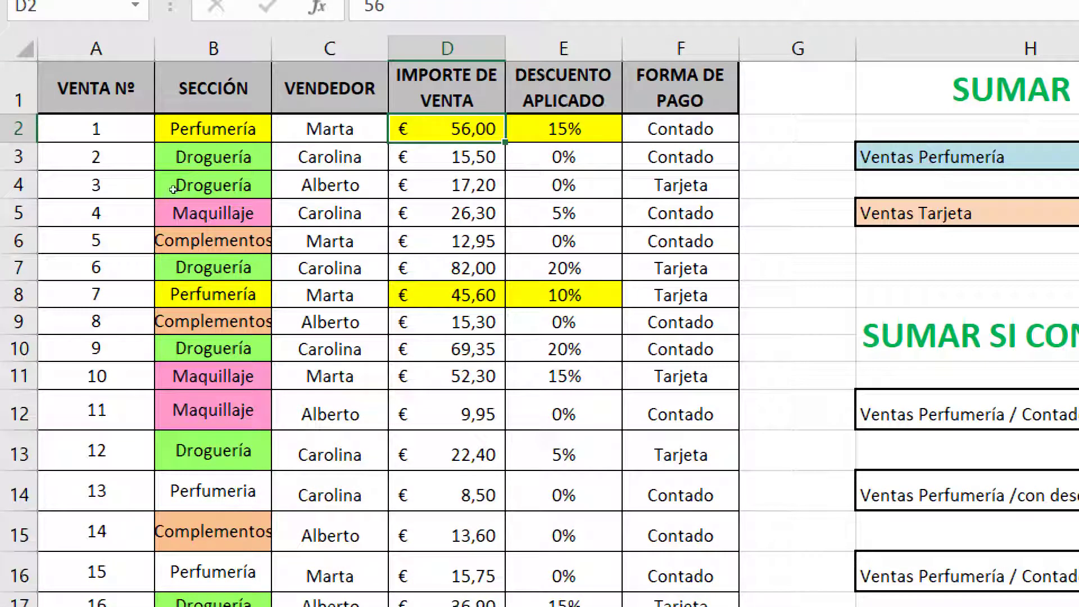
key("Left")
left_click(680, 129, "ctrl")
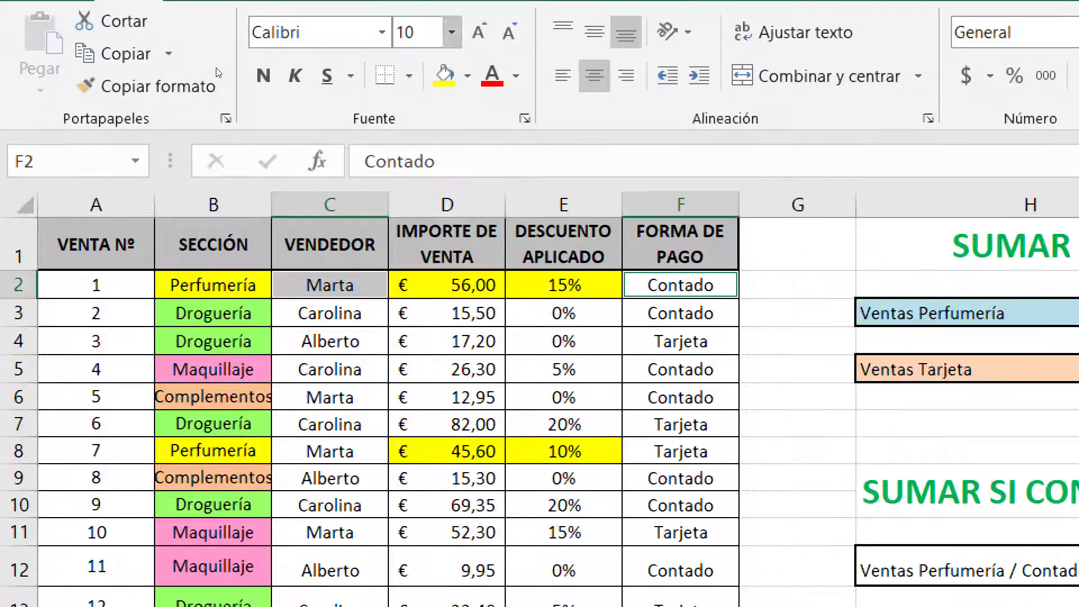
left_click(444, 74)
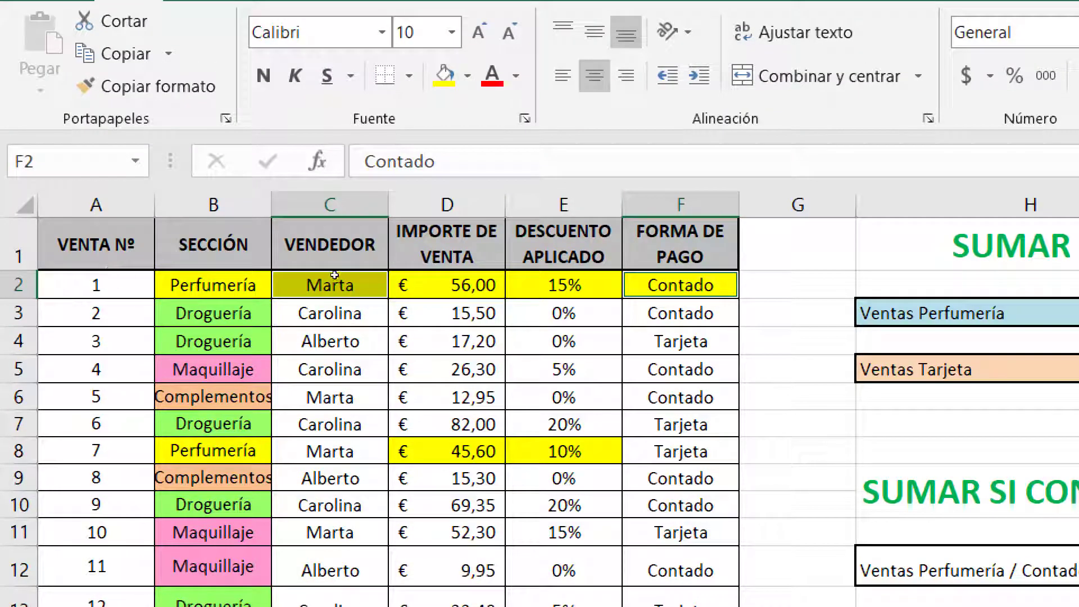
Remove the fill from sale row 8.
left_click_drag(213, 450, 680, 452)
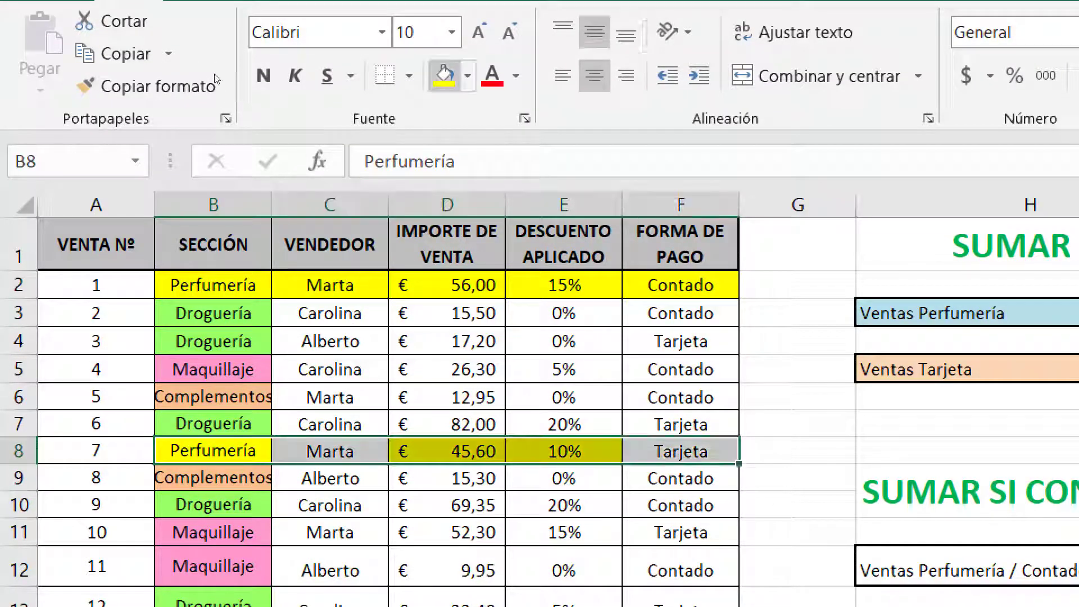
left_click(467, 76)
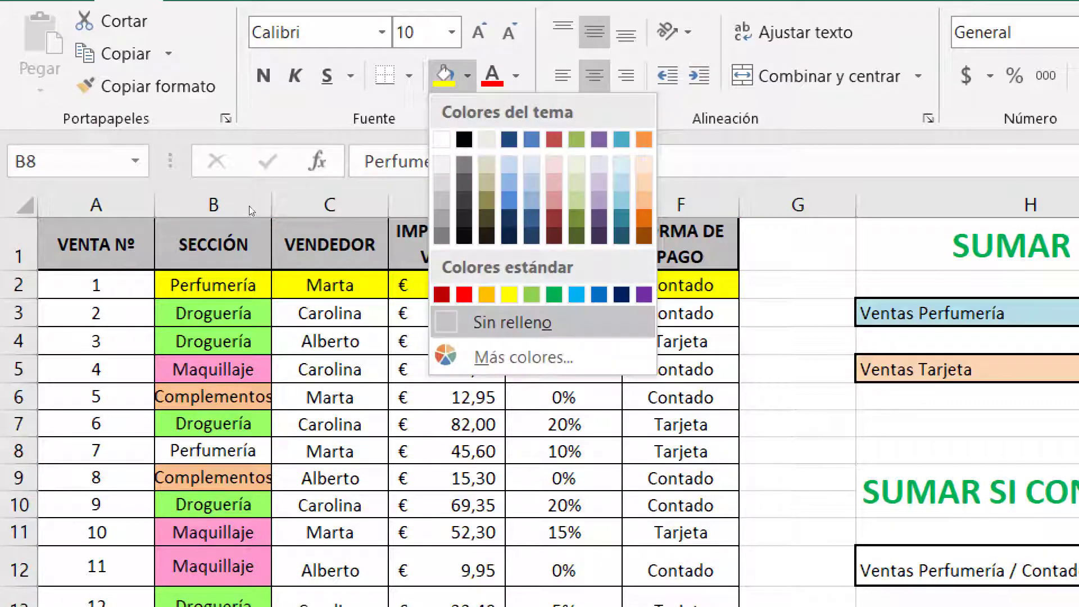
left_click(513, 322)
Fill sale row 16 yellow from section to payment.
scroll(88, 227, "down", 2)
scroll(88, 227, "down", 1)
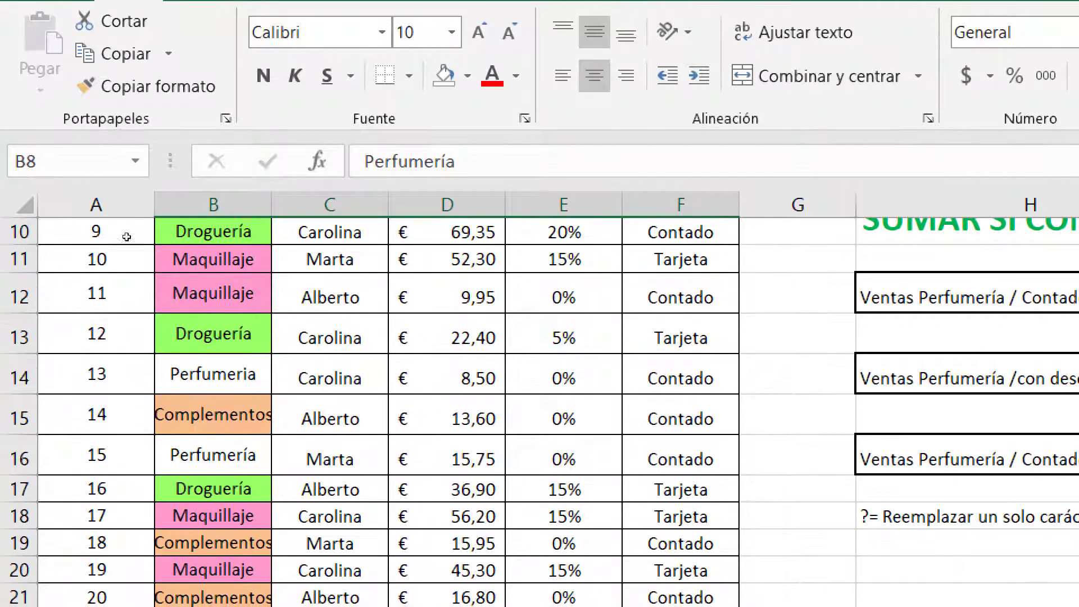
left_click_drag(213, 373, 680, 378)
left_click_drag(213, 455, 680, 459)
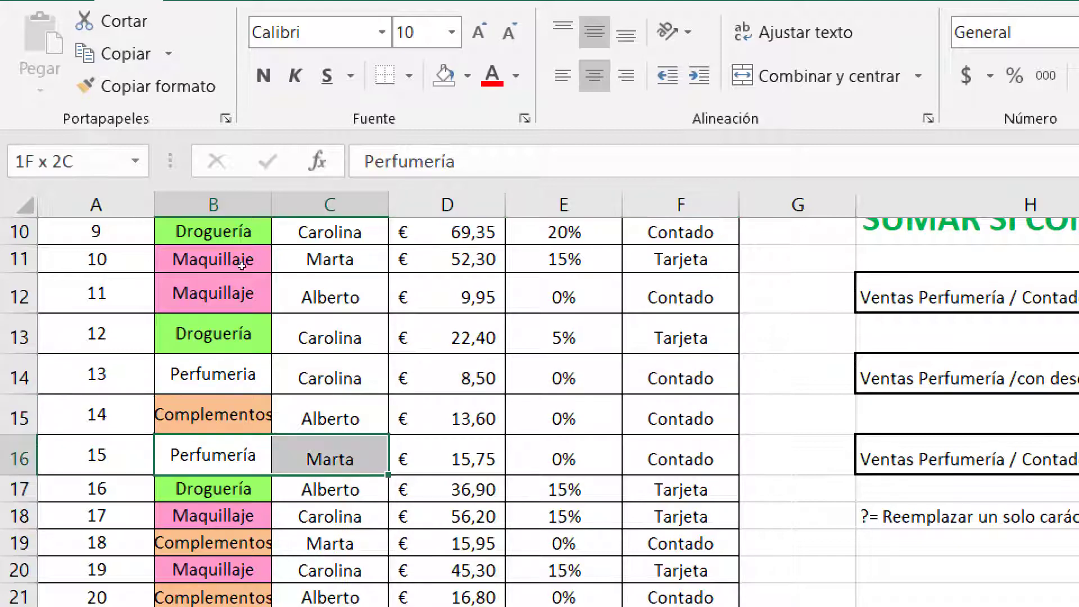
left_click(467, 76)
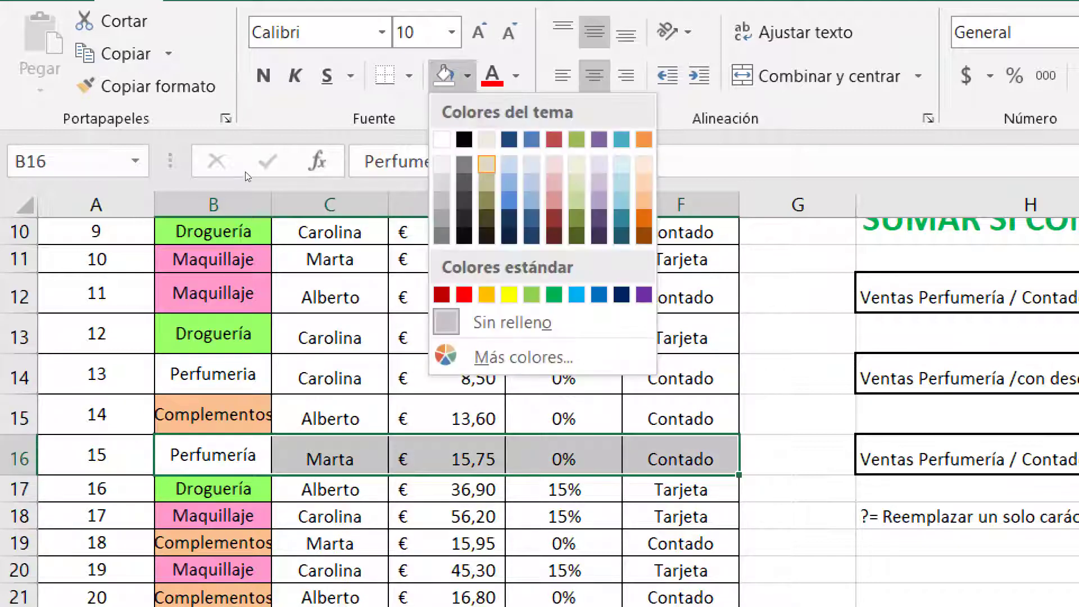
left_click(503, 292)
Select amounts D2 and D16 to confirm they total € 71,75.
key("Right")
key("Right")
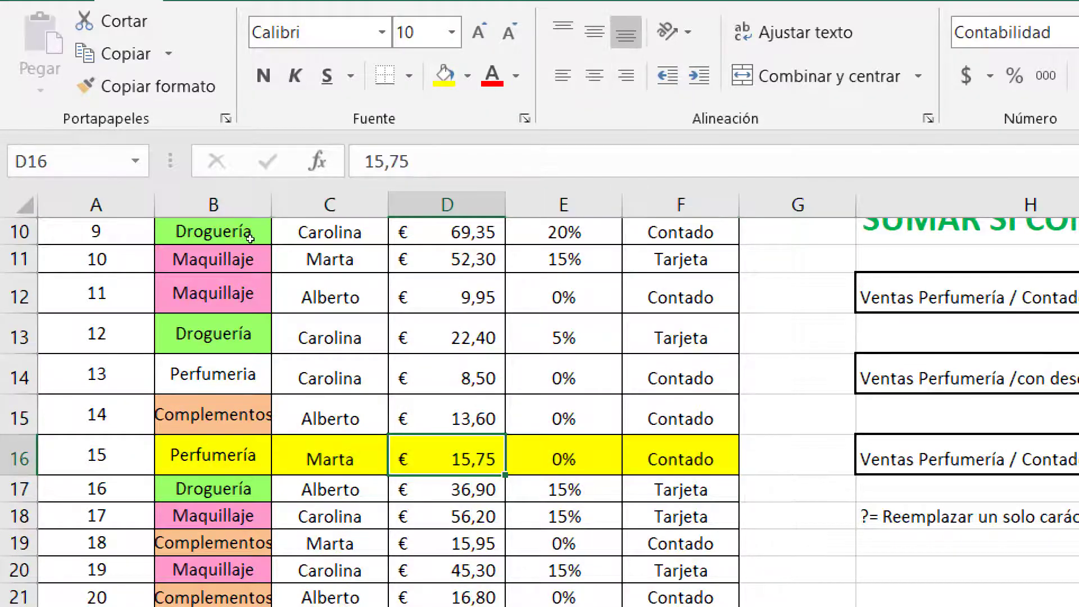
scroll(236, 265, "up", 3)
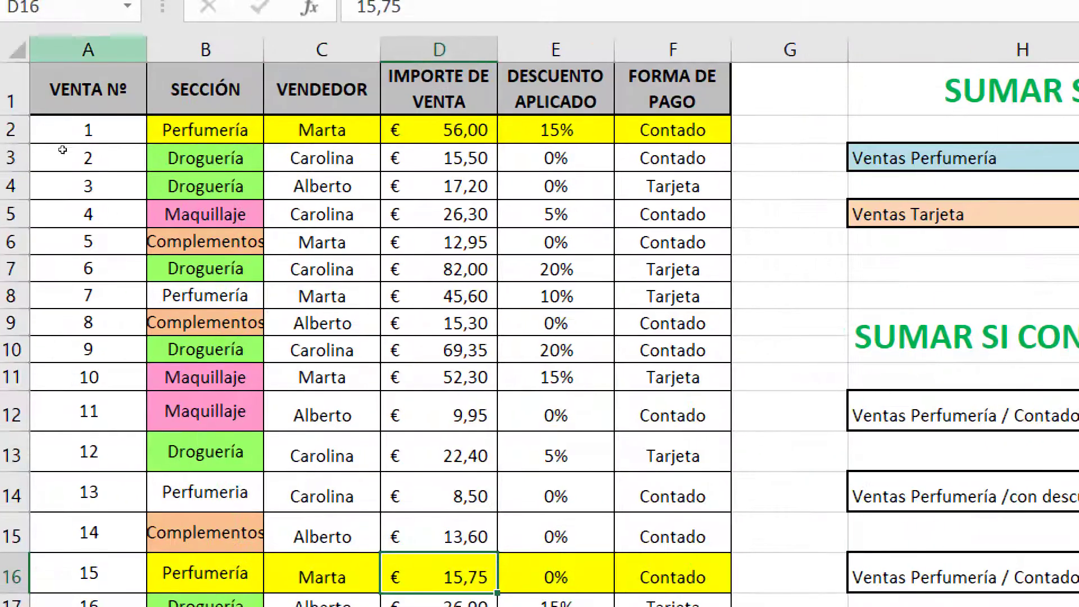
left_click(34, 90)
key("Right")
key("Right")
key("Down")
key("Down")
key("Down")
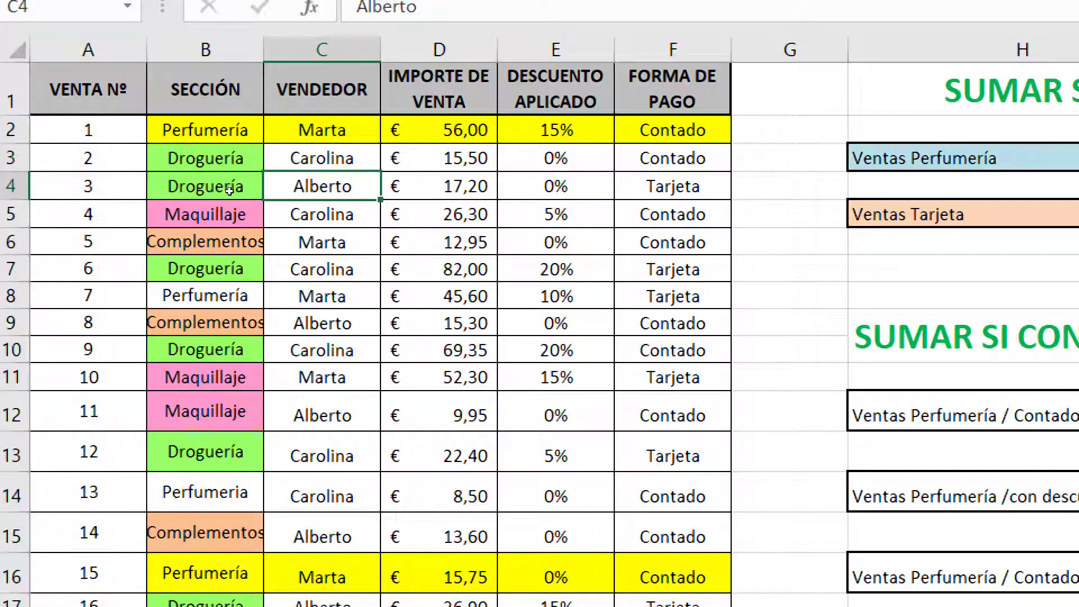
key("Up")
key("Up")
key("Right")
left_click(438, 573, "ctrl")
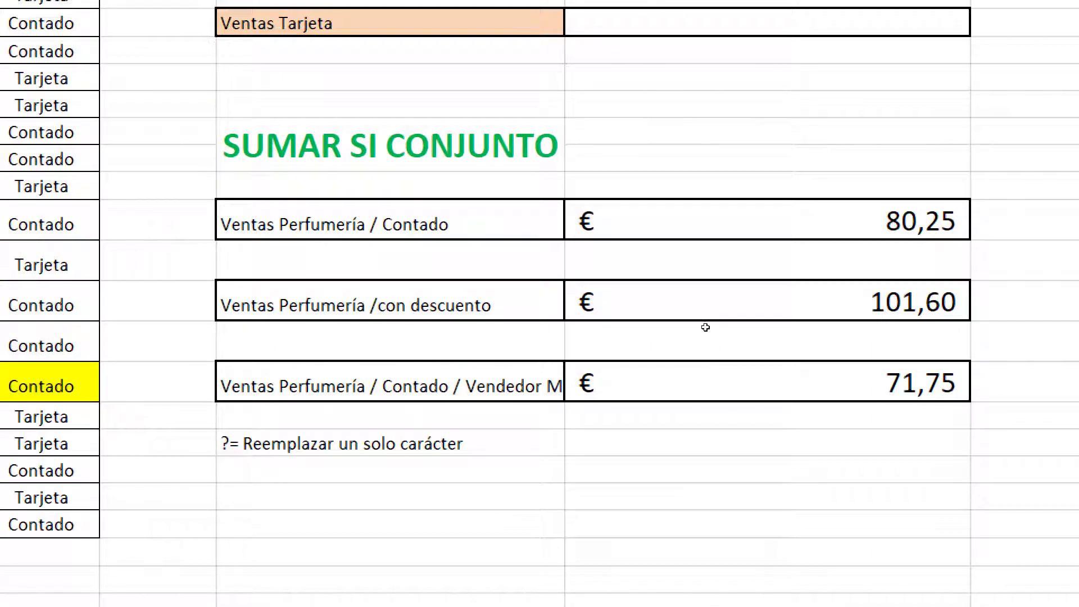
double_click(688, 413)
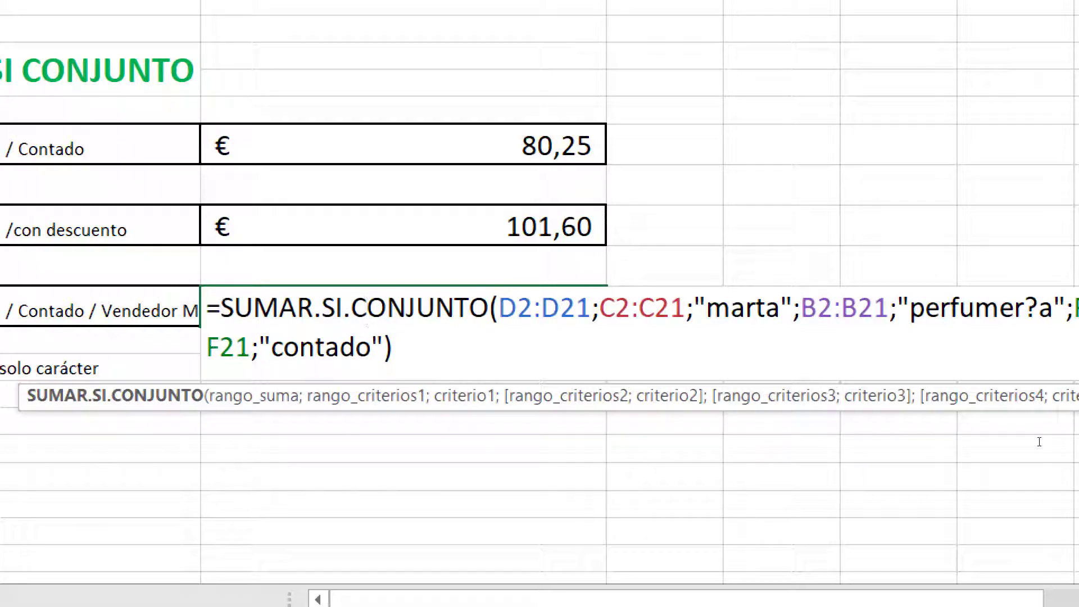
key("Return")
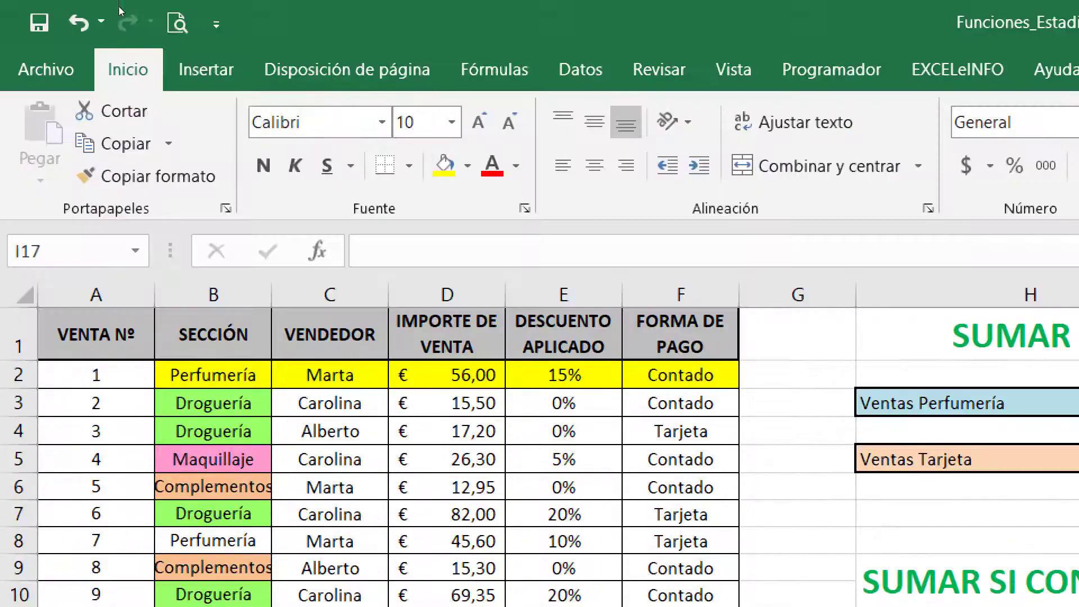
Browse the statistical functions under Más funciones, then switch to the CONTAR sheet.
left_click(495, 69)
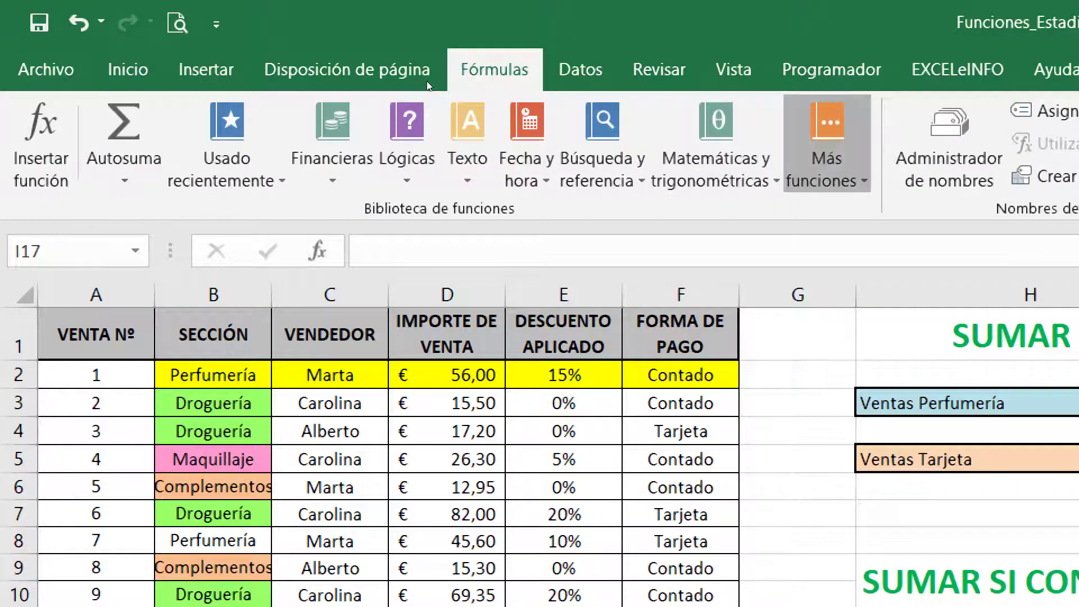
left_click(825, 146)
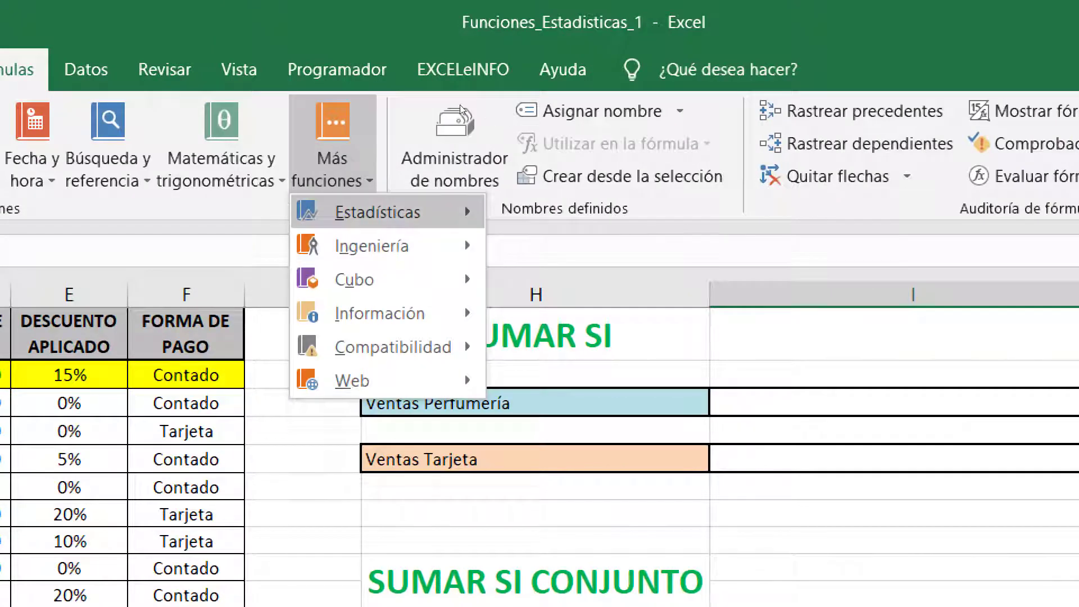
mouse_move(378, 213)
scroll(657, 237, "down", 4)
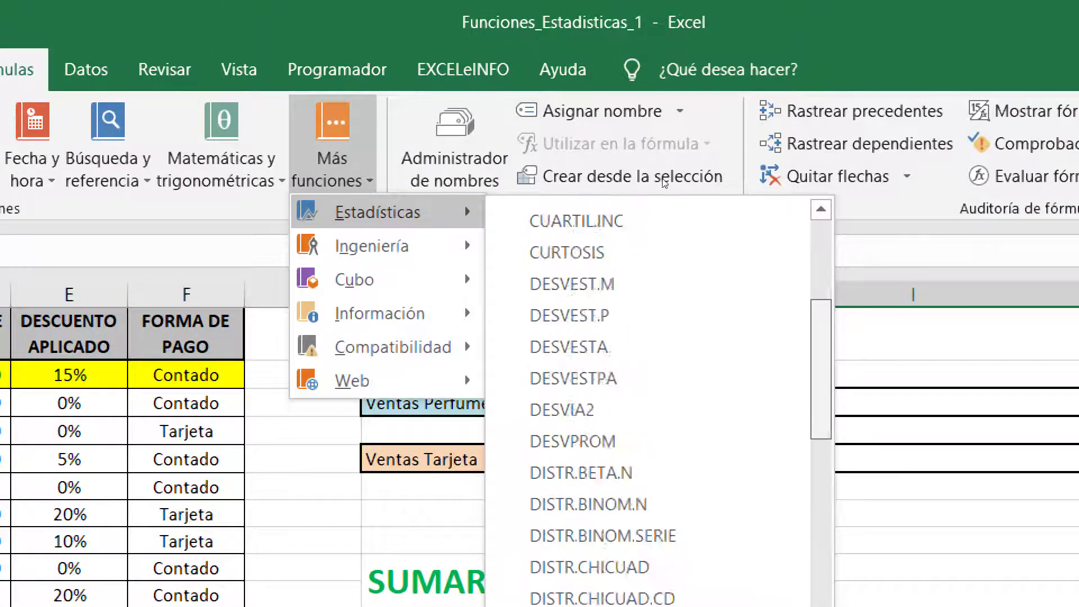
scroll(655, 229, "down", 5)
scroll(659, 287, "down", 6)
scroll(659, 288, "down", 5)
scroll(655, 331, "down", 3)
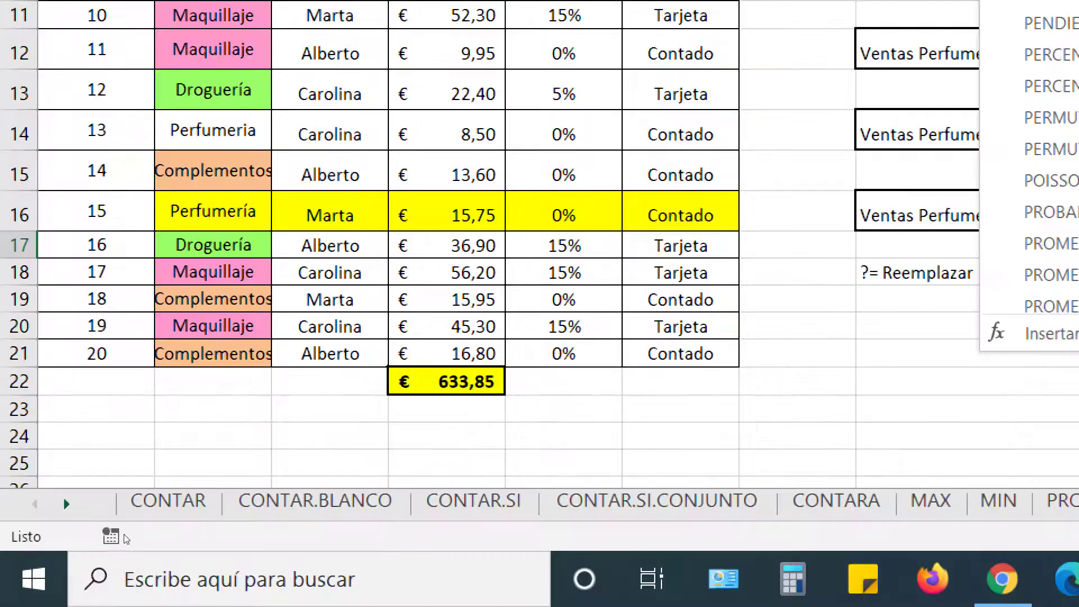
left_click(131, 522)
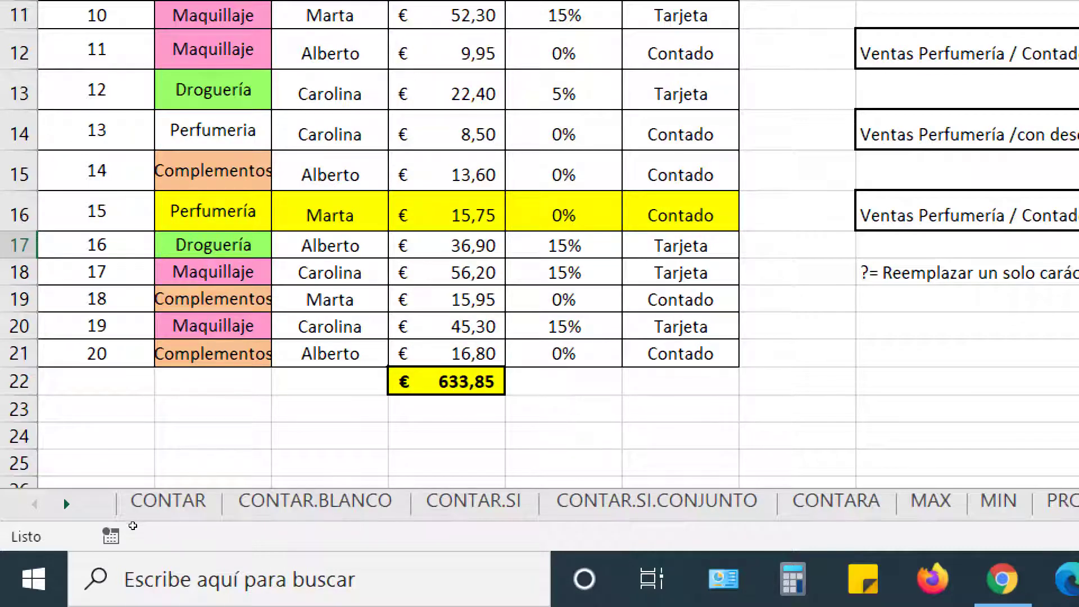
left_click(133, 522)
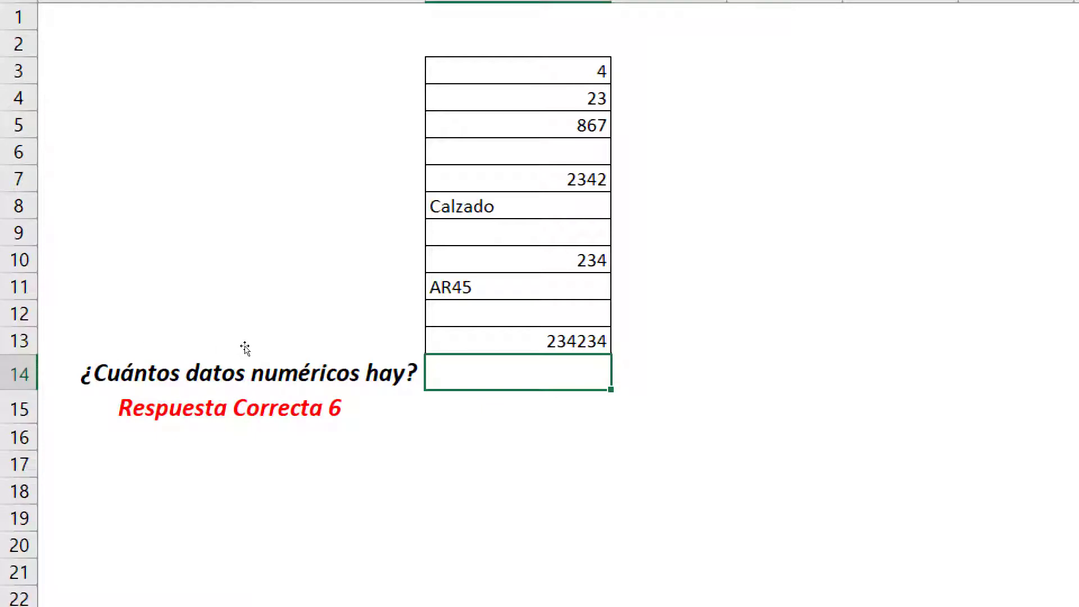
Enter =CONTAR(B3:B13) in B14 to count the numeric entries.
type("=contar")
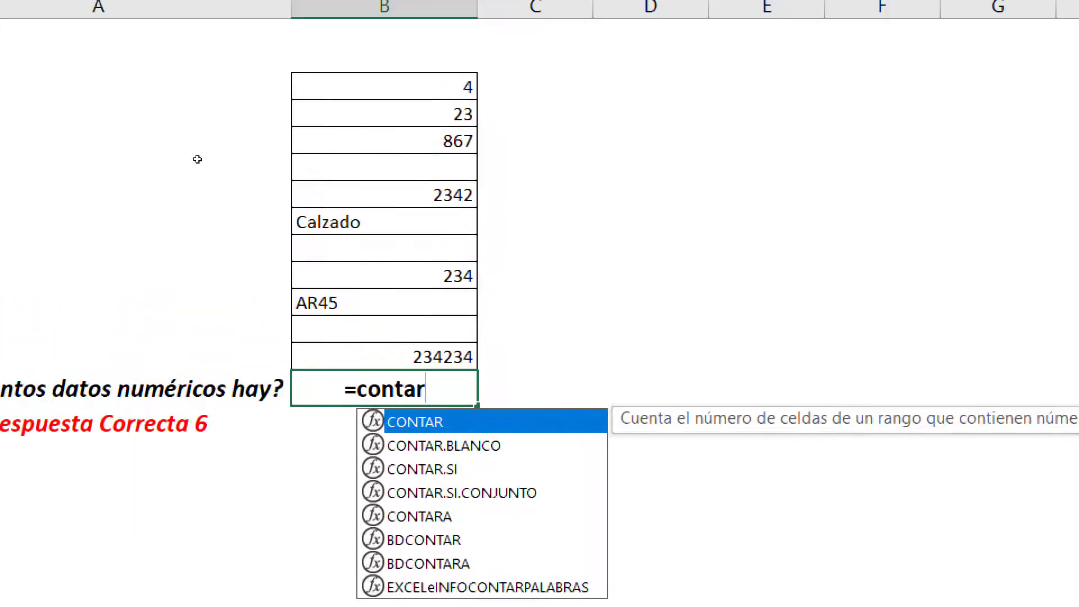
key("Tab")
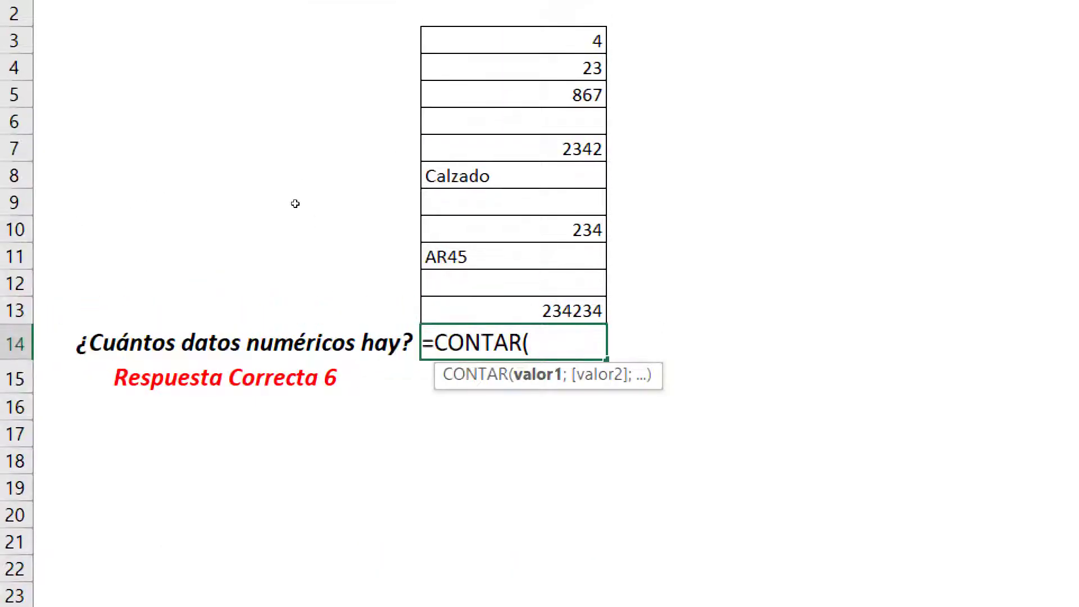
left_click_drag(513, 40, 513, 310)
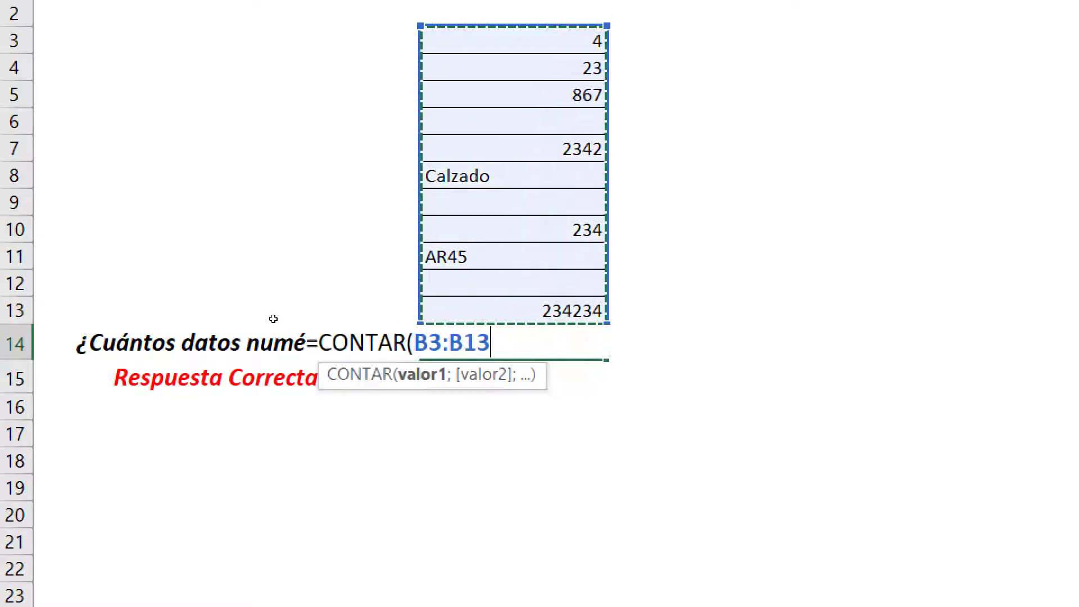
type(")")
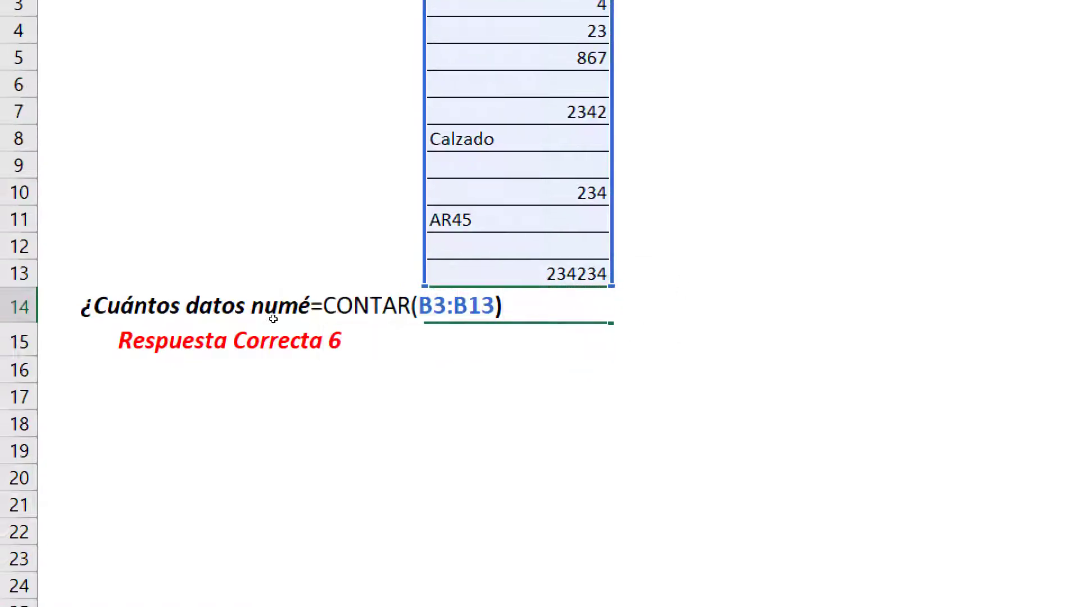
key("Return")
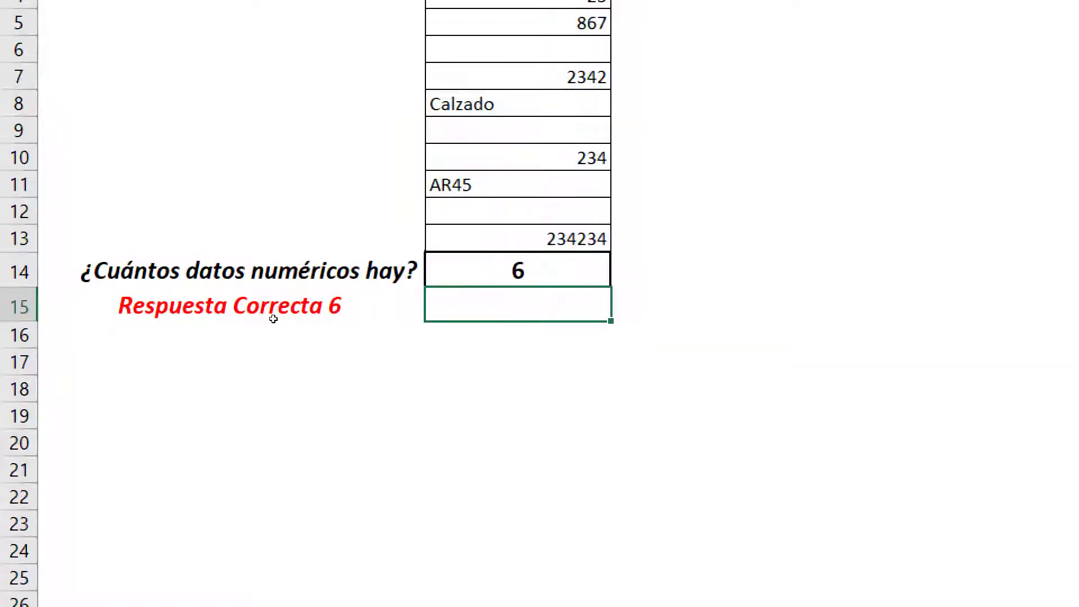
Step through B3–B13 to verify the 6 numeric values, then review the B14 formula.
key("Up")
key("Up")
key("Up")
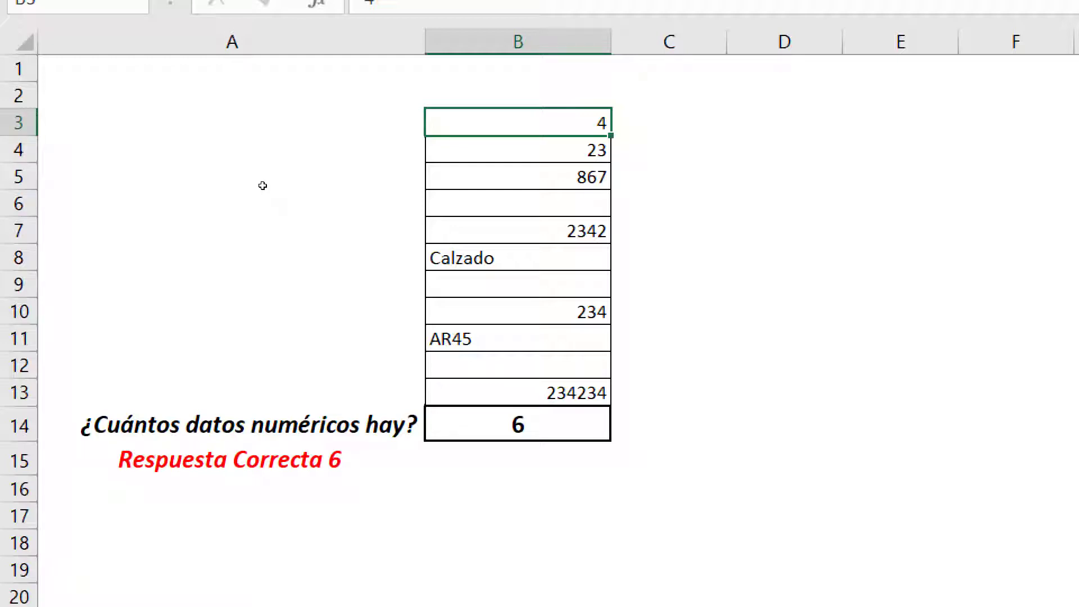
key("Down")
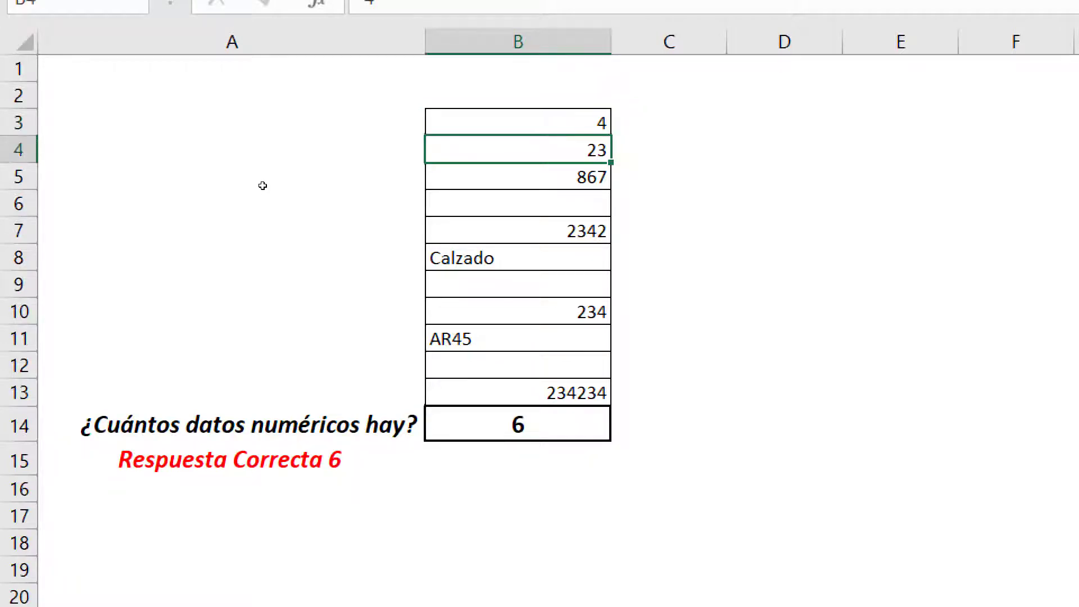
key("Down")
key("Down")
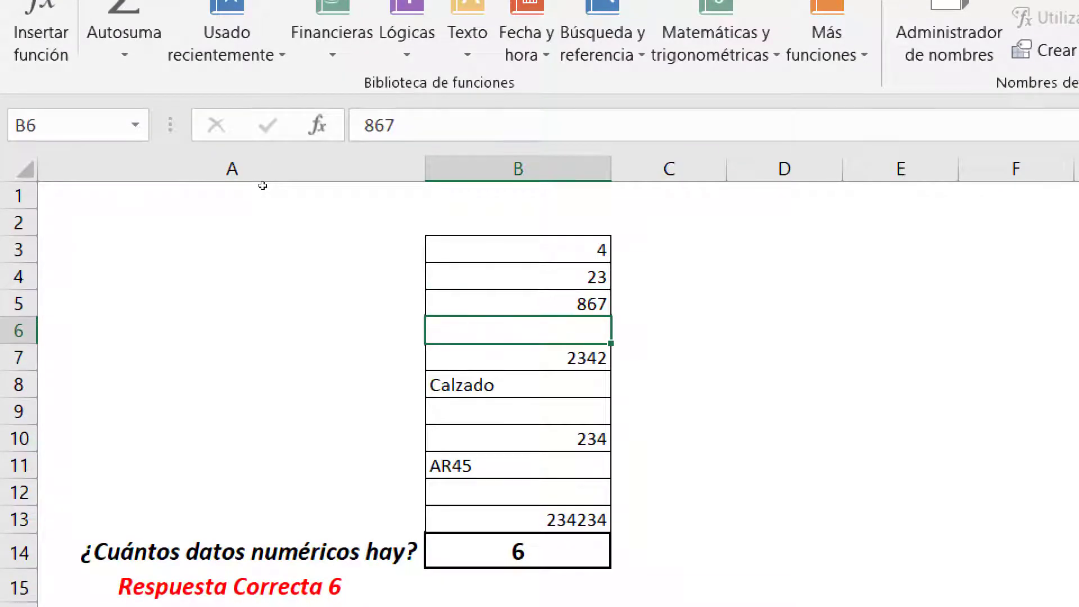
key("Down")
key("Down")
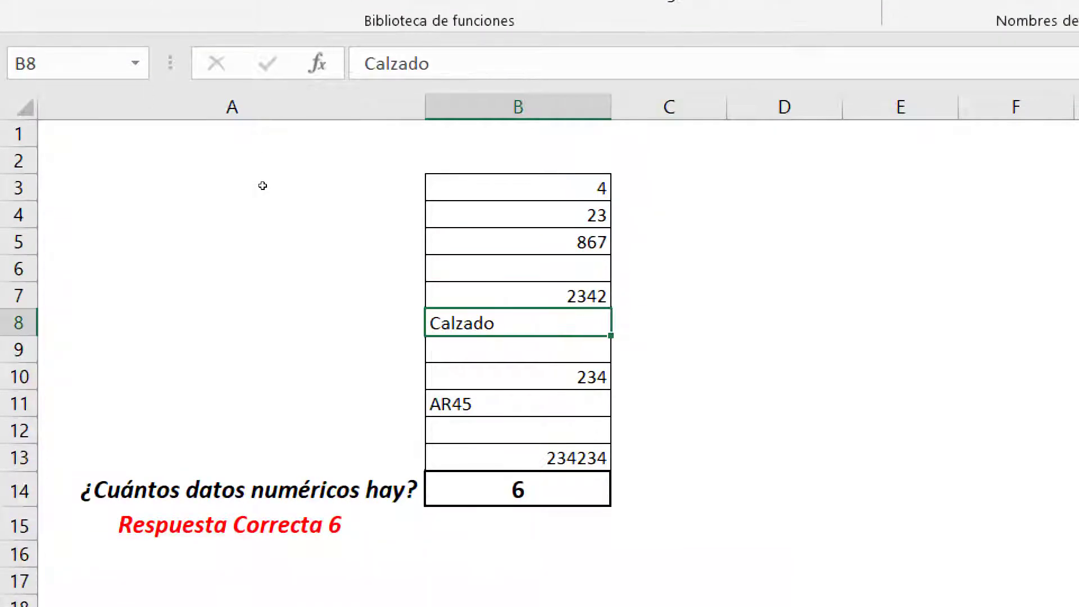
key("Down")
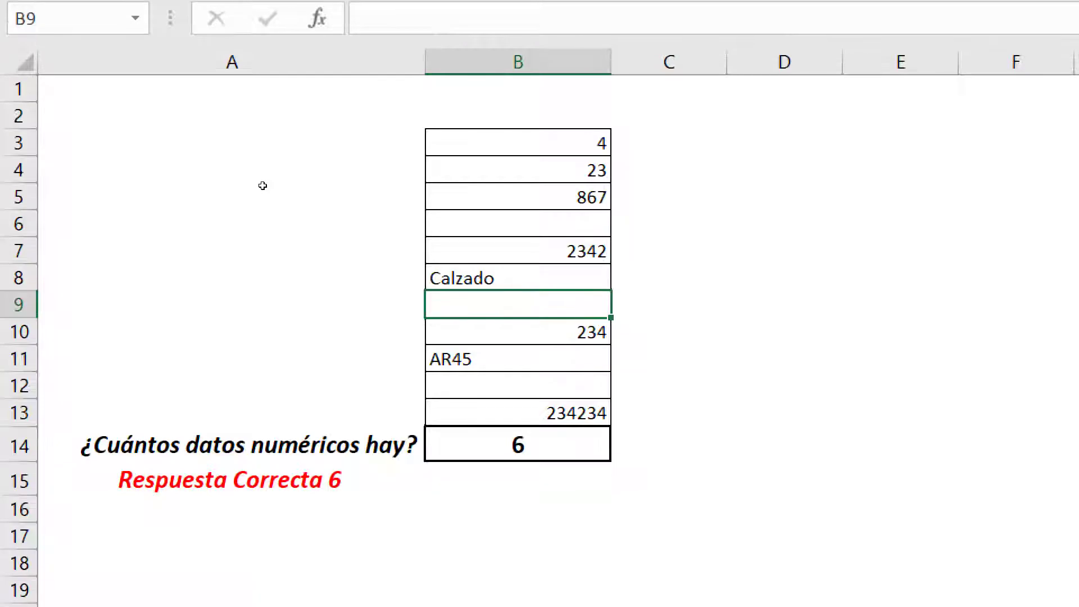
key("Down")
key("Down")
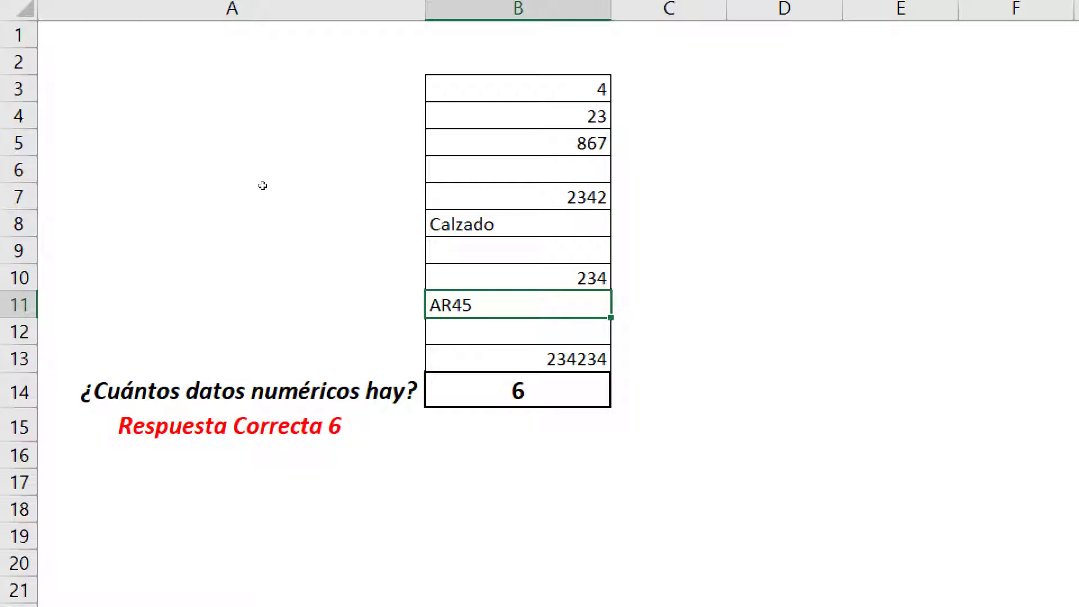
key("Down")
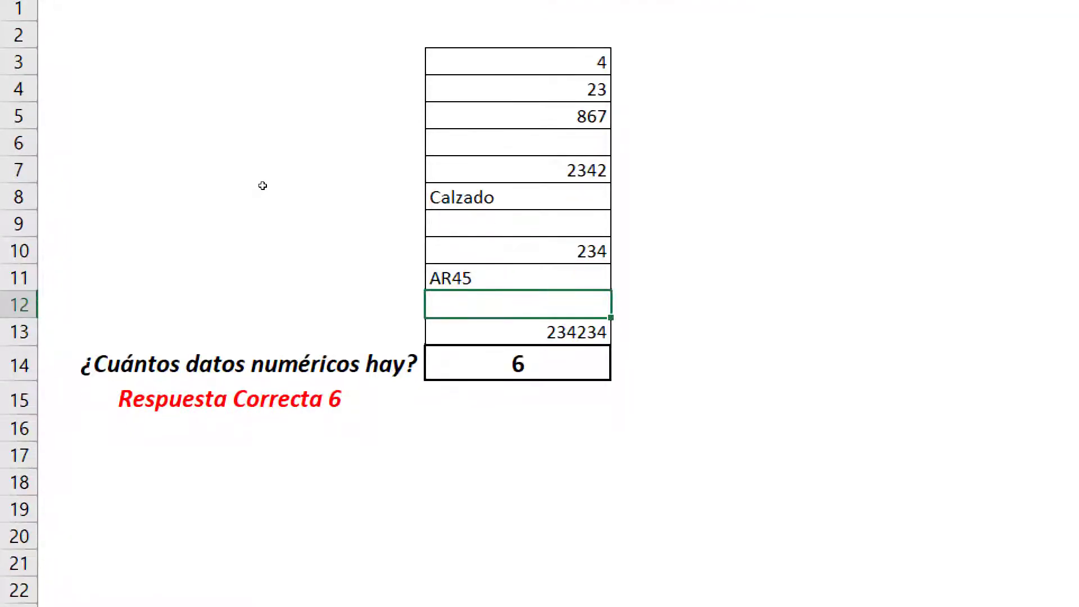
key("Down")
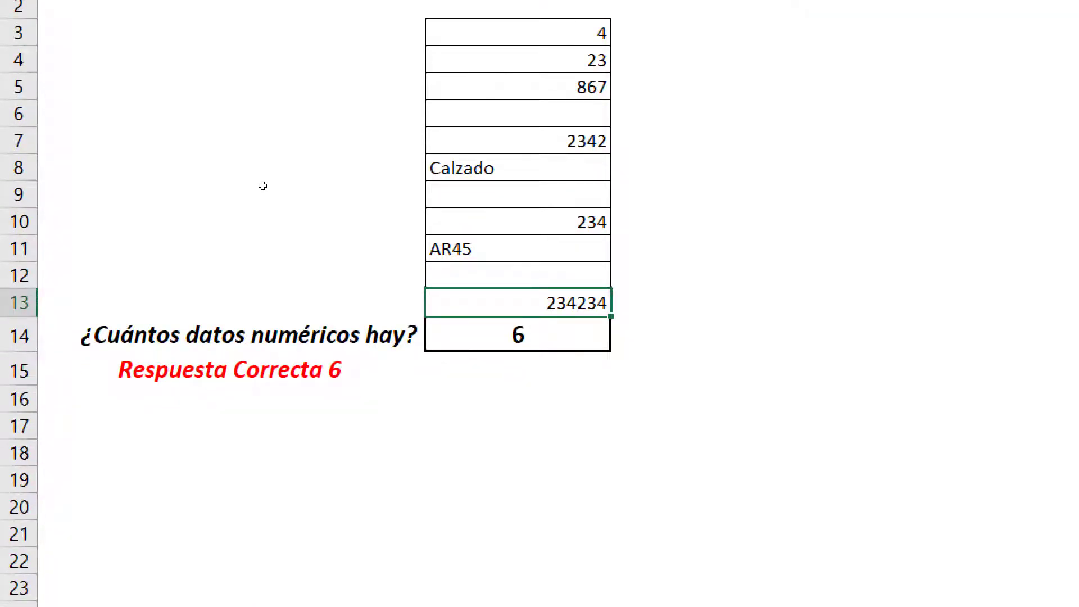
key("Down")
key("F2")
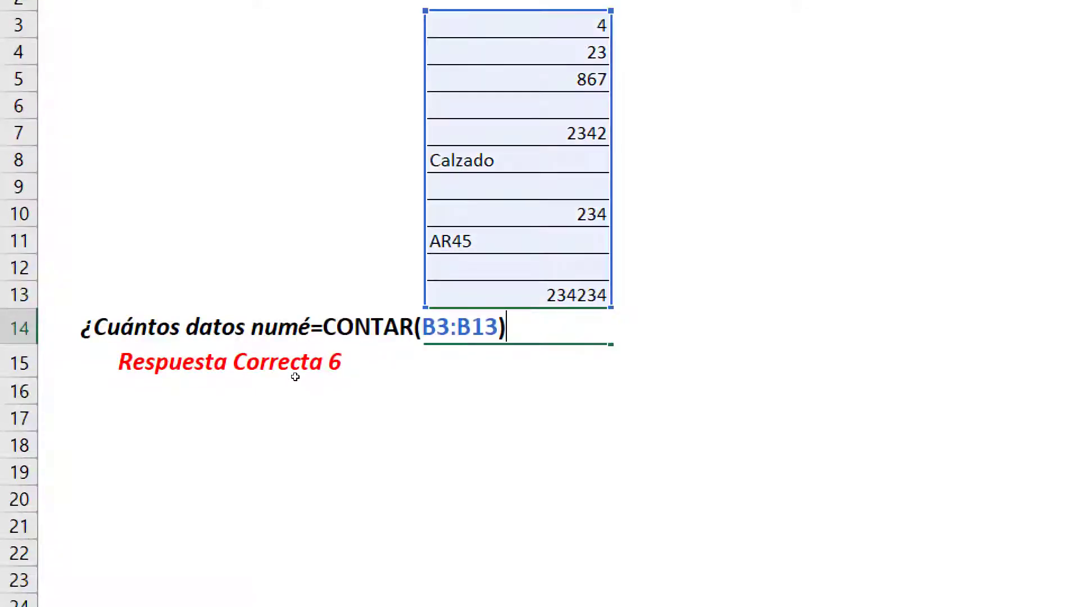
key("Return")
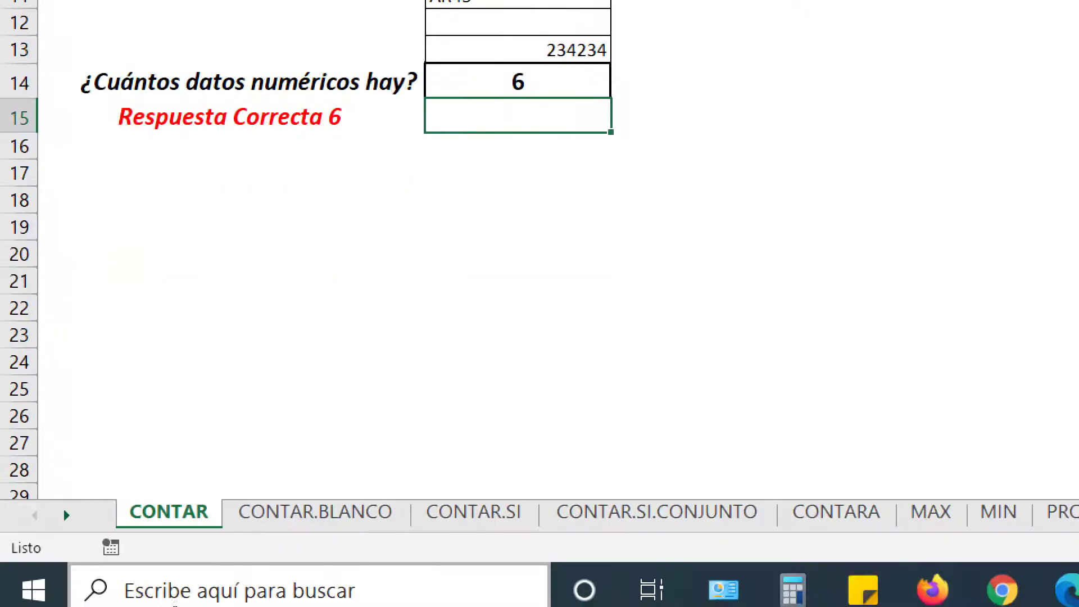
On the CONTARA sheet, enter =CONTARA(B3:B13) in B14, returning 8.
key("ctrl+Page_Down")
key("ctrl+Page_Down")
key("ctrl+Page_Down")
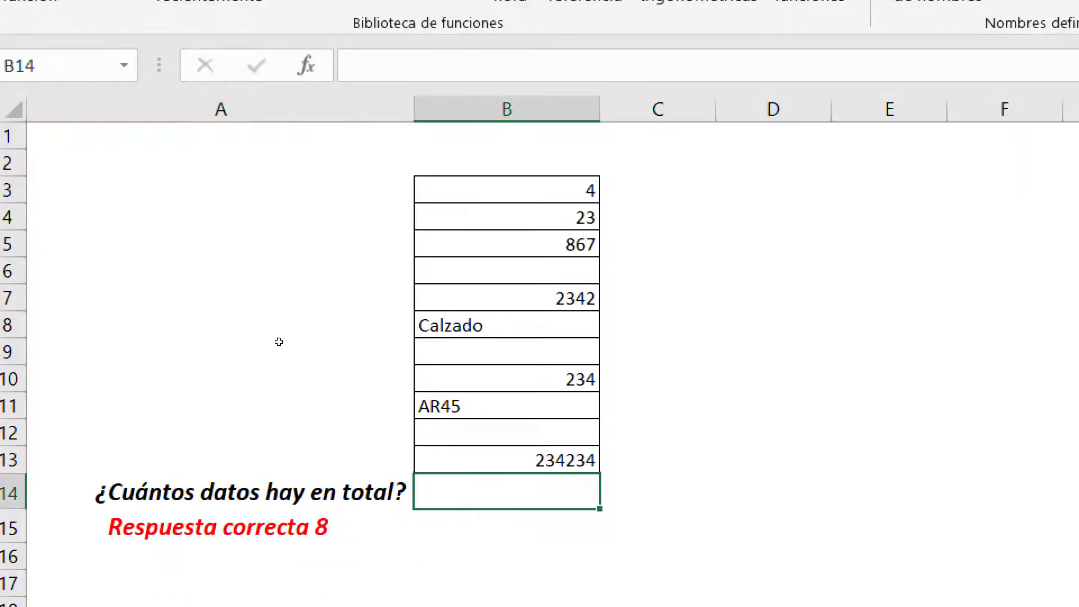
type("=c")
type("ontar")
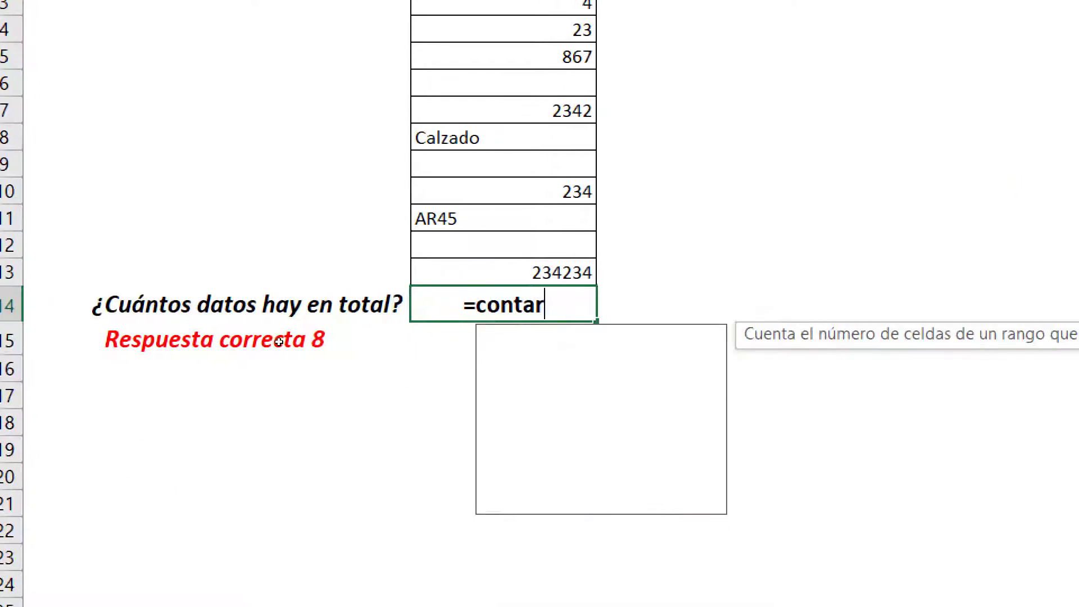
type("a")
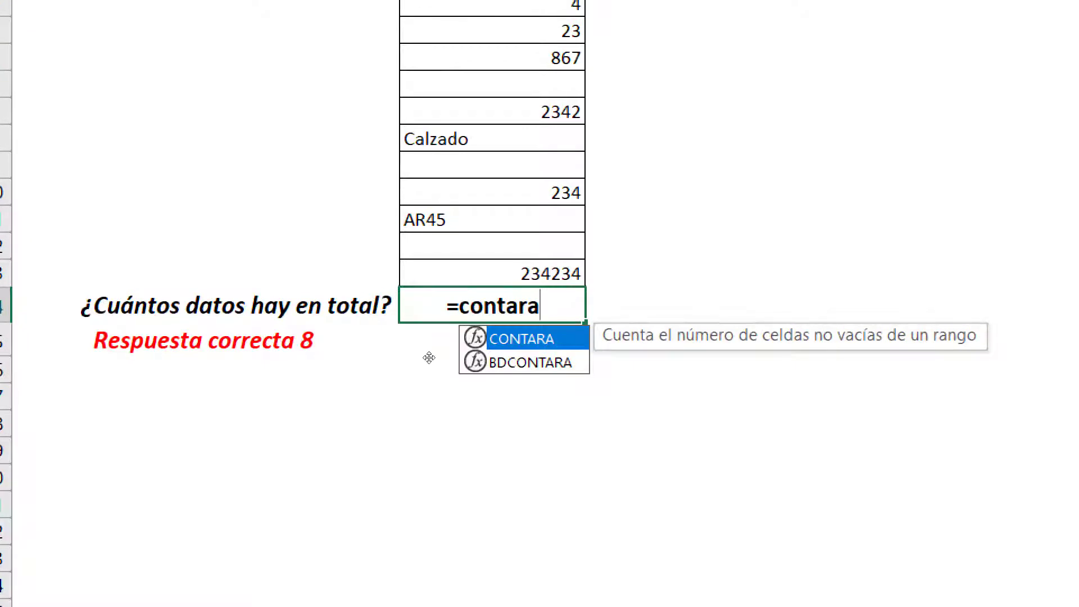
key("Tab")
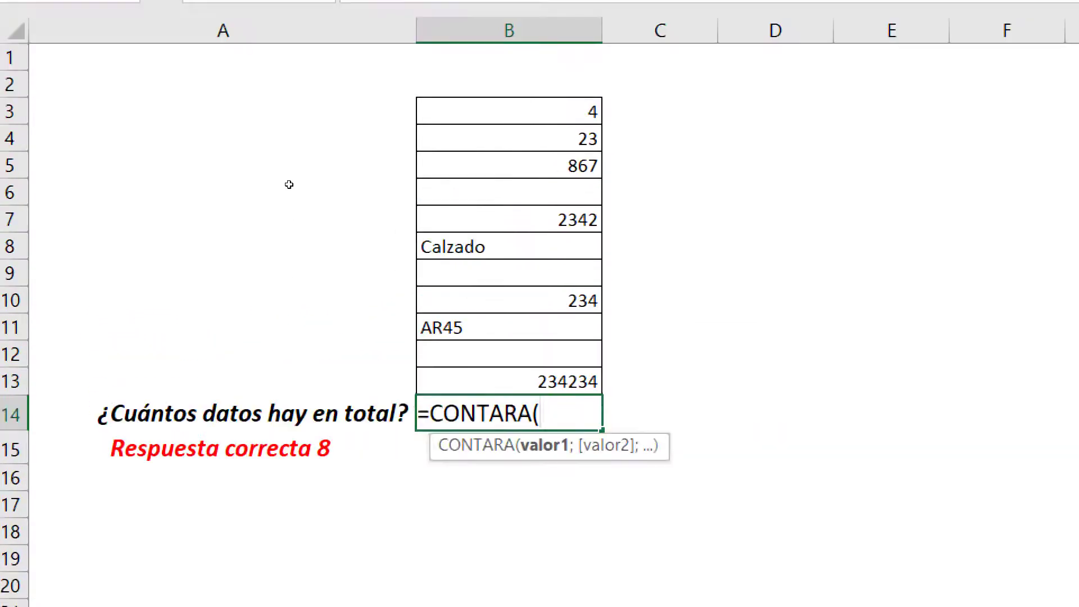
key("Up")
key("Up")
key("Up")
key("shift+Down")
key("shift+Down")
key("shift+Down")
key("shift+Down")
key("shift+Down")
key("shift+Down")
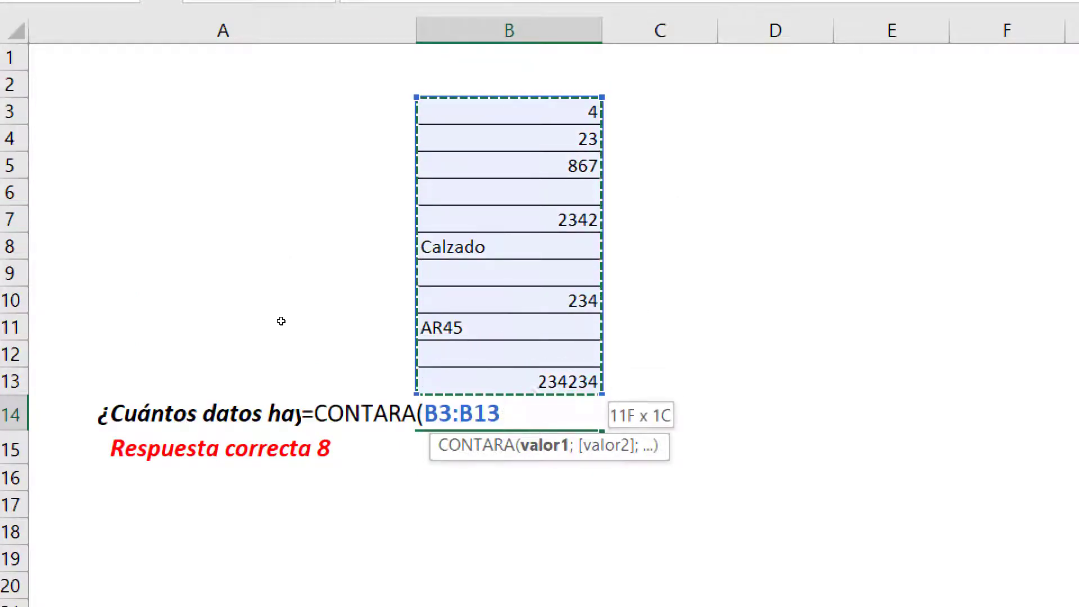
type("()")
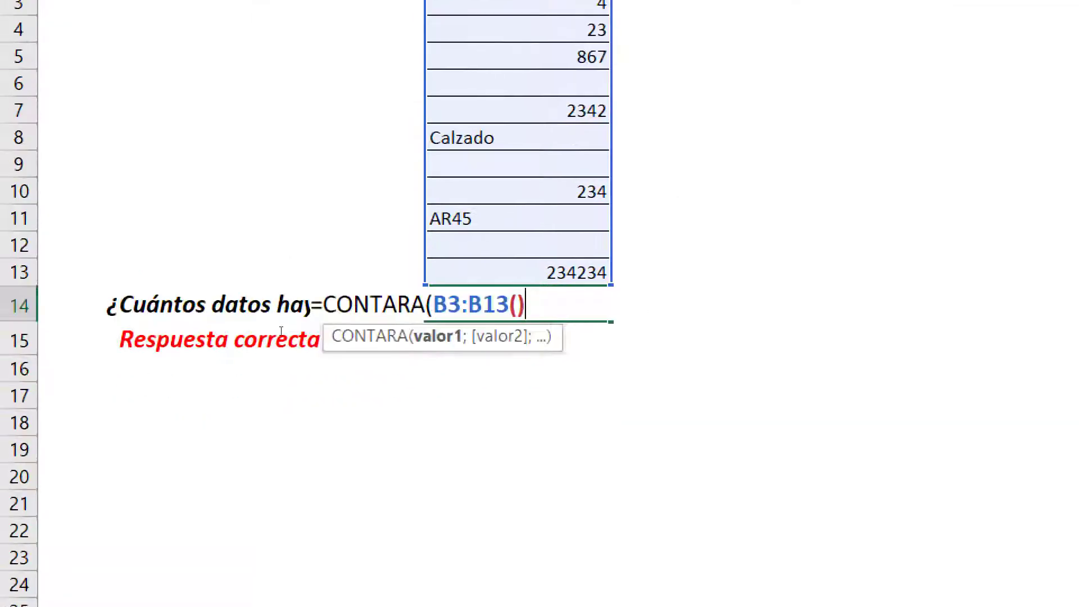
key("BackSpace")
key("BackSpace")
type(")")
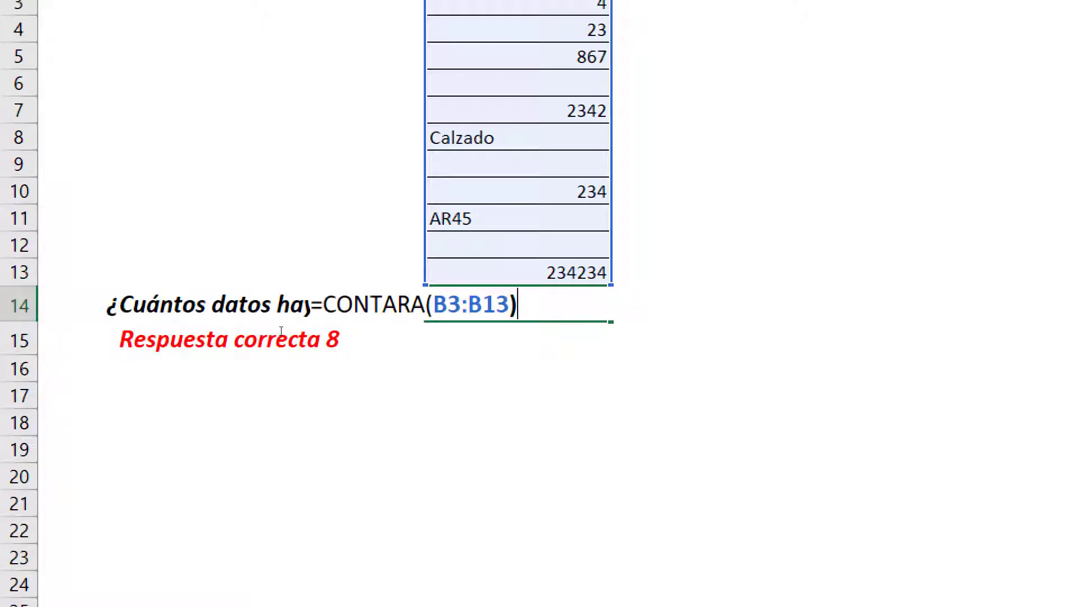
key("Return")
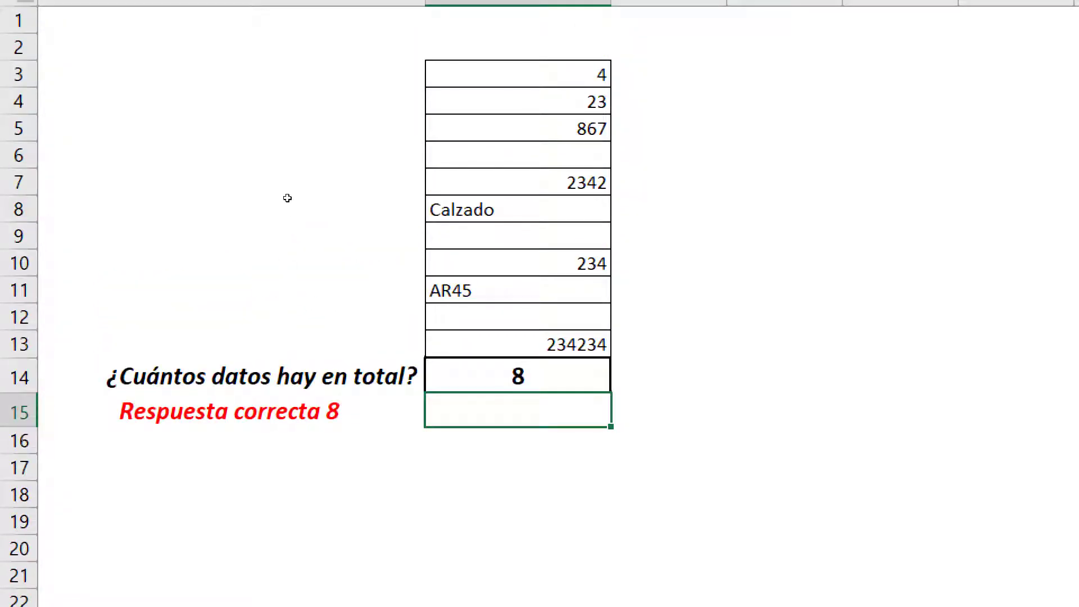
Step down through the data cells to recheck the entries, including Calzado and AR45.
key("Down")
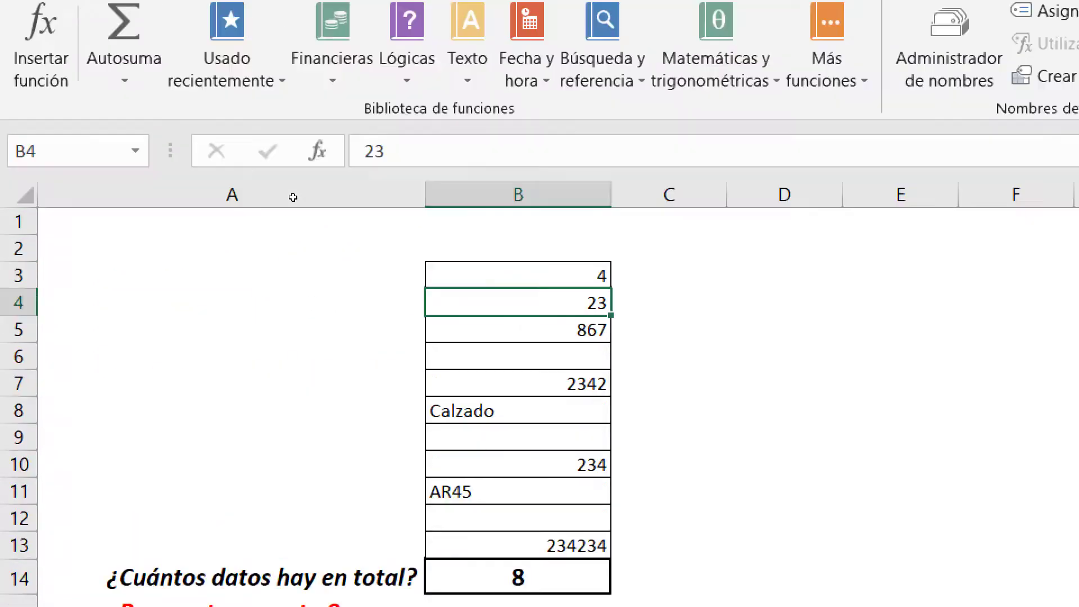
key("Down")
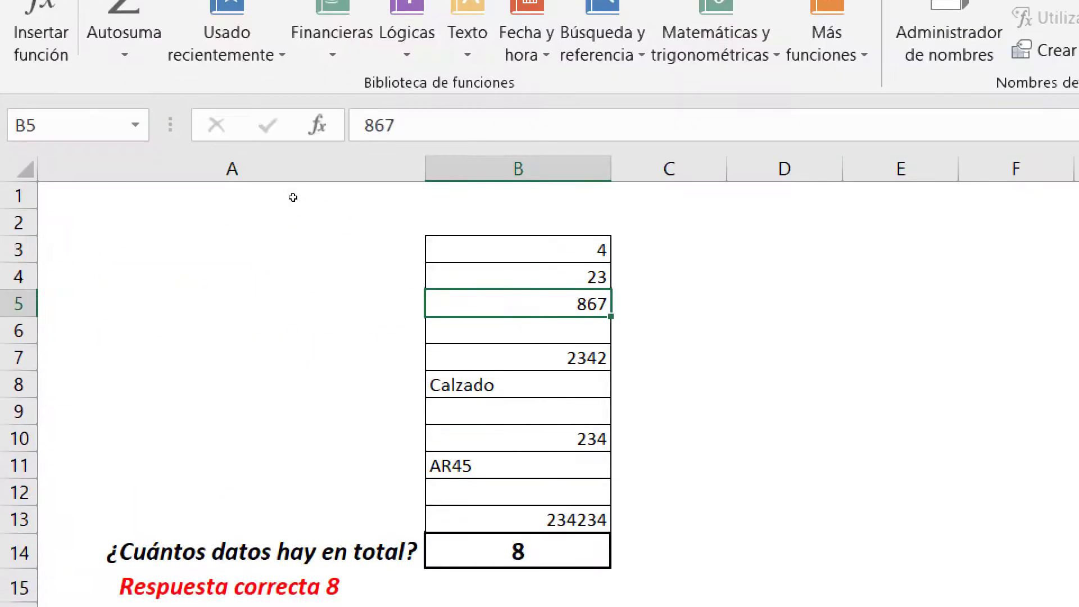
key("Down")
key("Down")
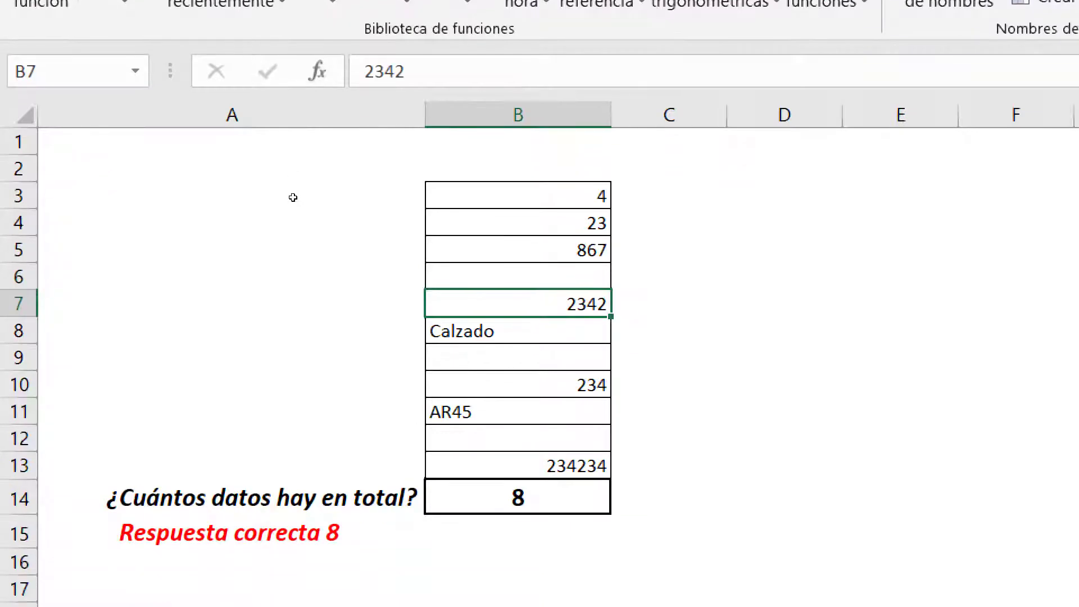
key("Down")
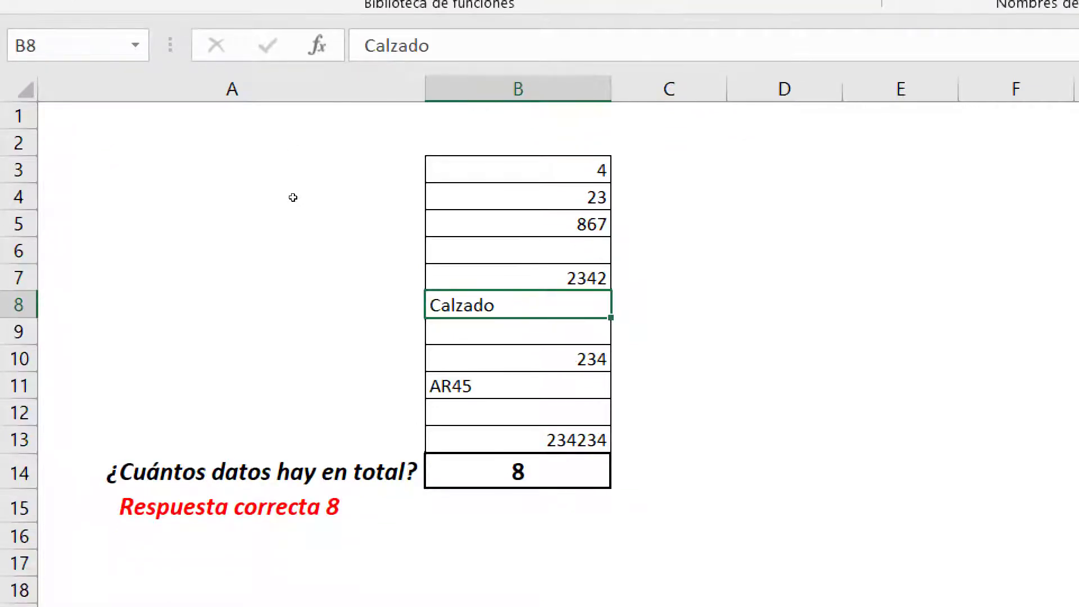
key("Down")
key("Down")
key("Down")
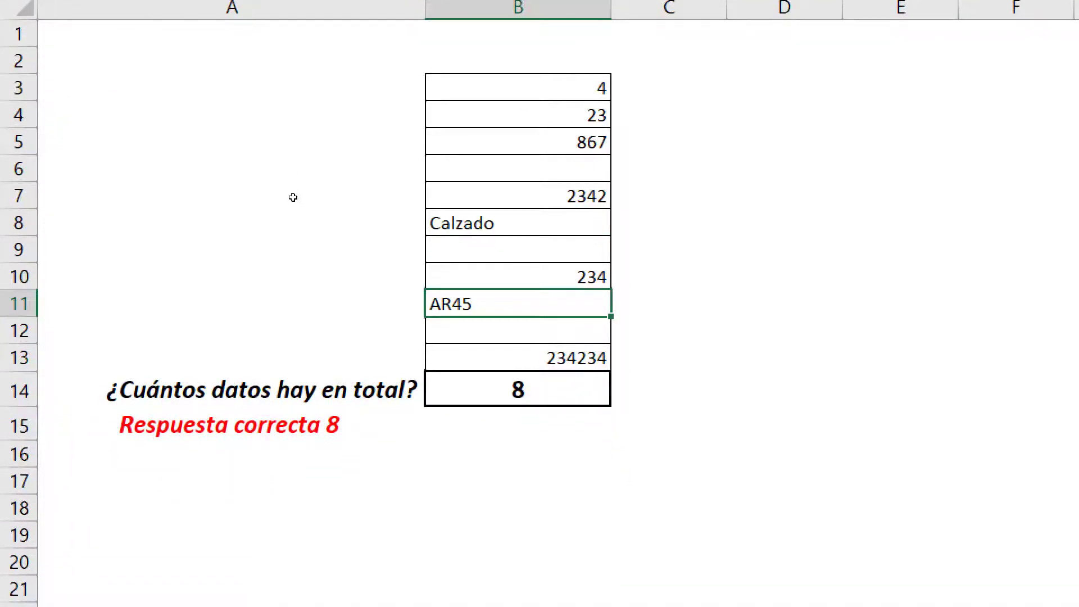
key("Down")
key("Down")
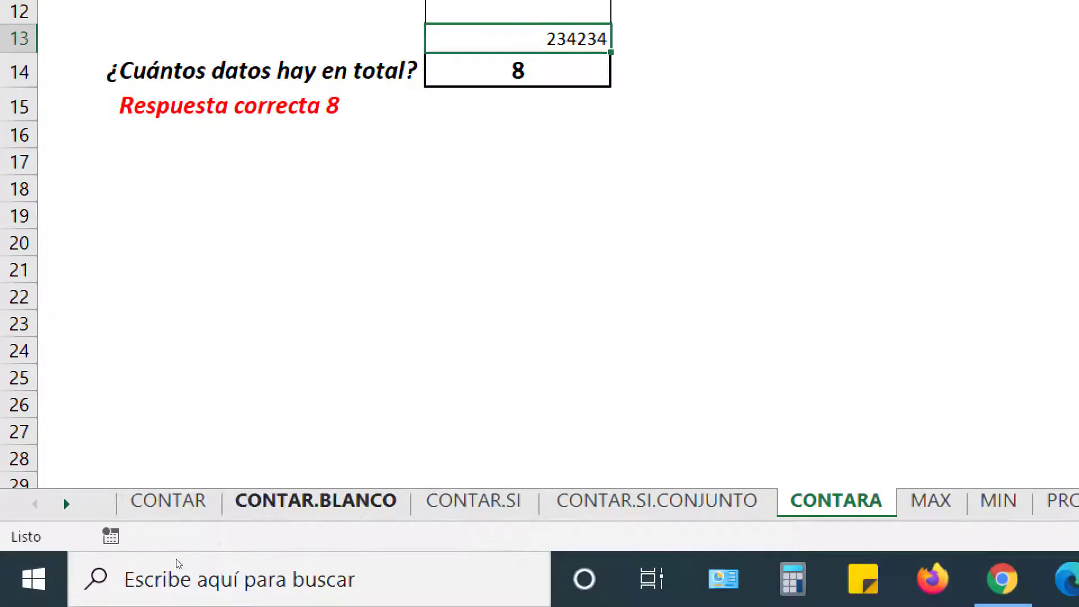
On the CONTAR.BLANCO sheet, count the blank cells with a CONTAR.BLANCO formula.
left_click(315, 500)
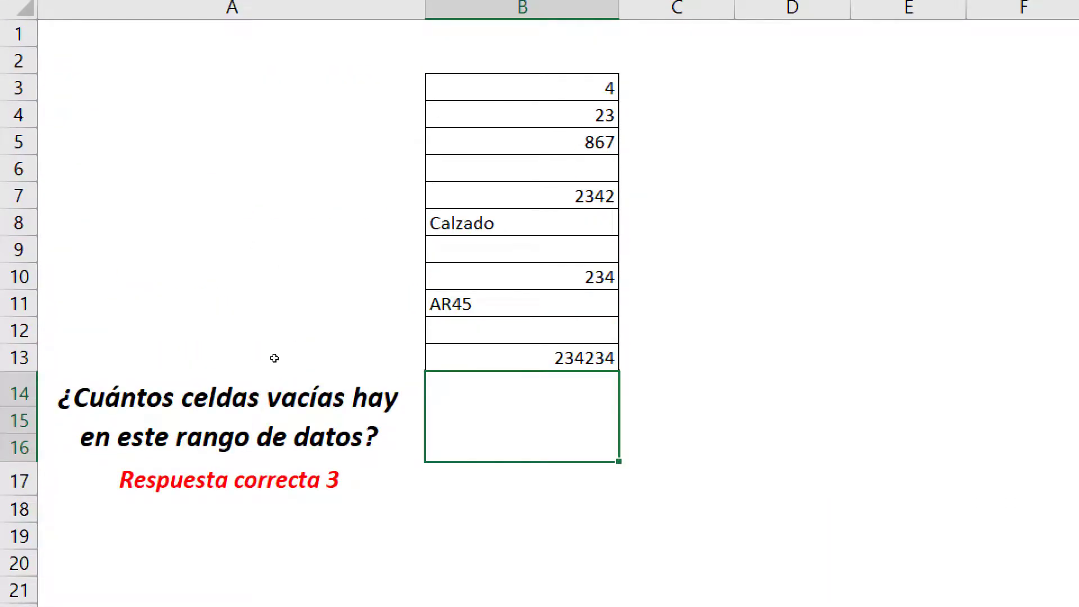
type("=contar")
key("Down")
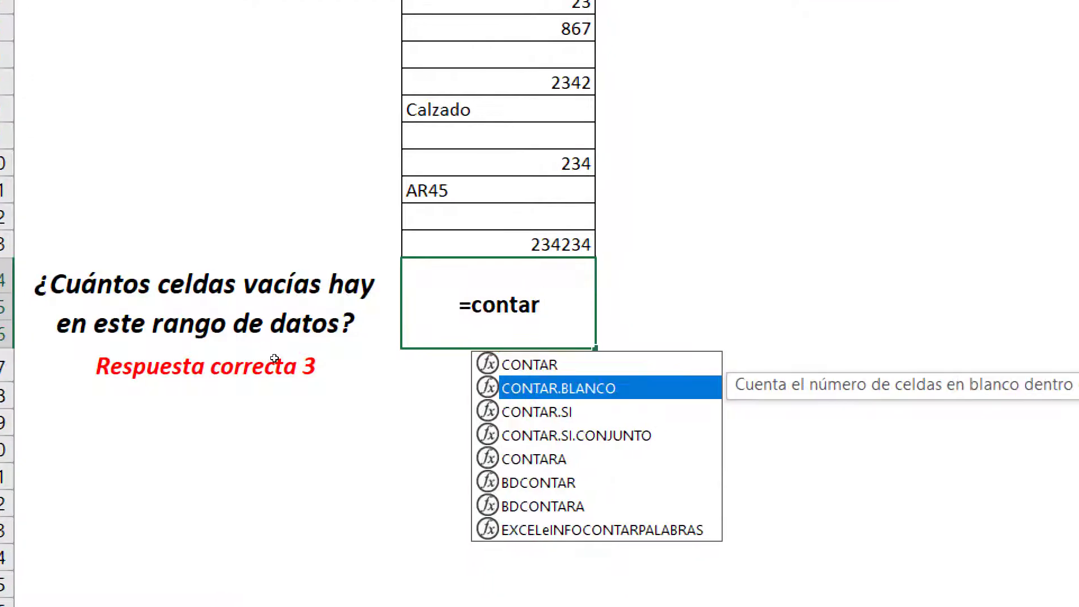
key("Tab")
scroll(261, 176, "up", 2)
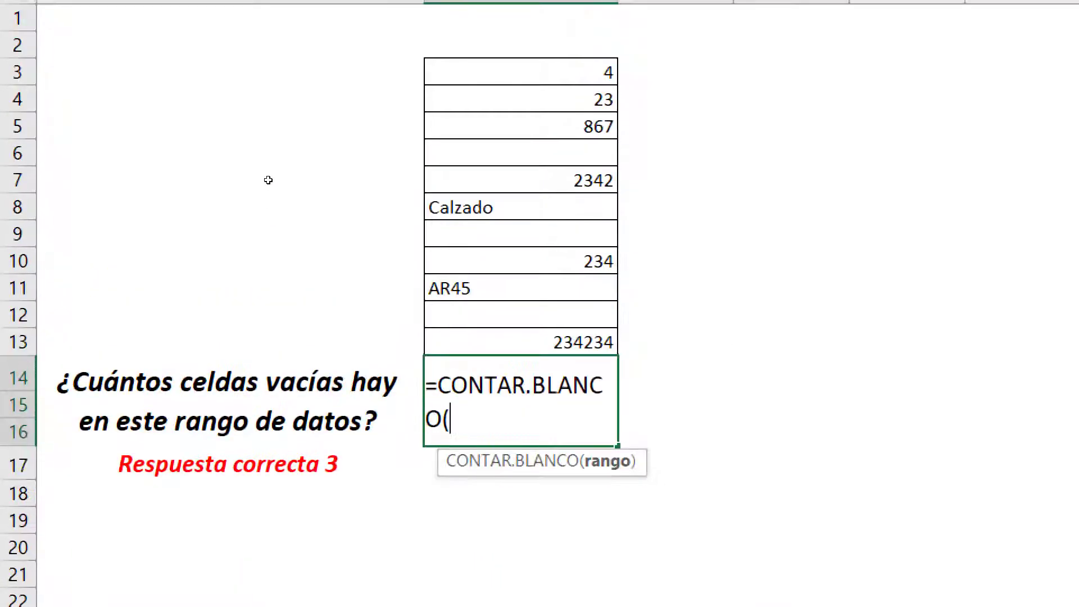
left_click_drag(264, 188, 258, 315)
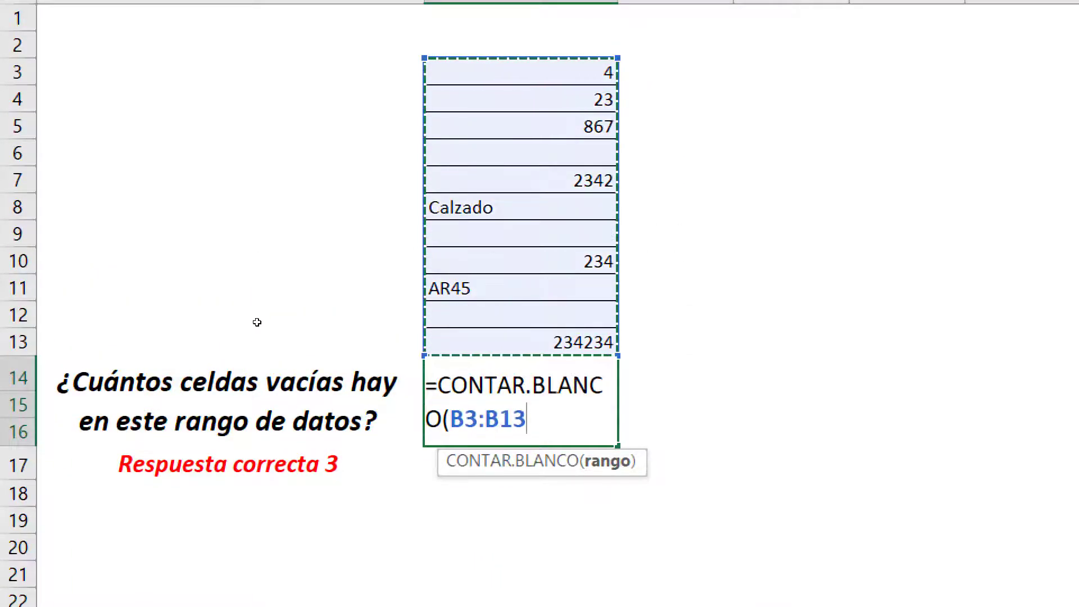
type(")")
key("Return")
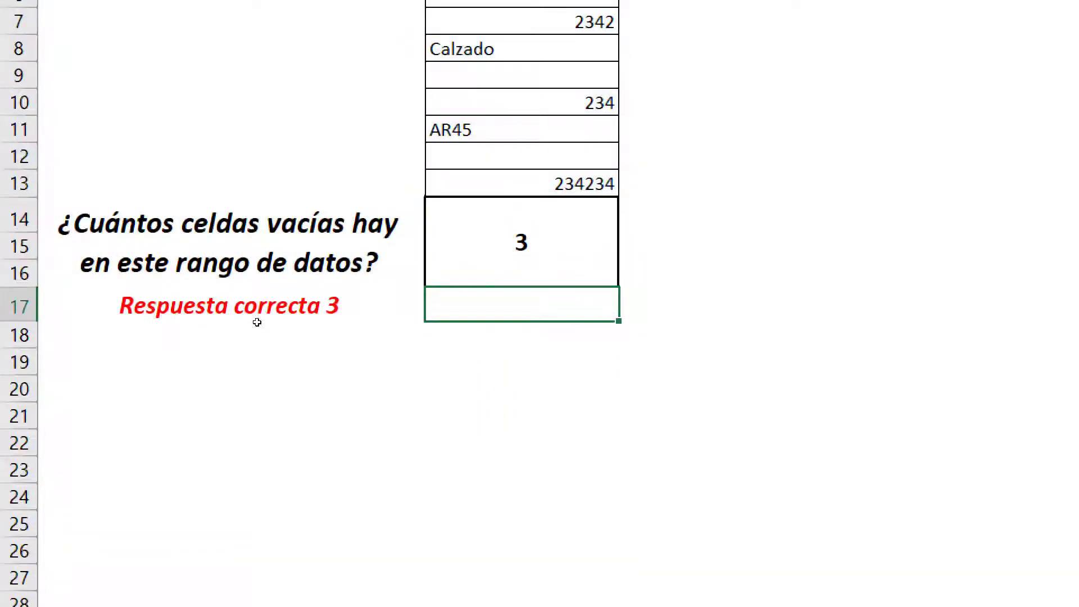
Point out the empty cells B6 and B9, then switch to the CONTAR.SI sheet.
key("Up")
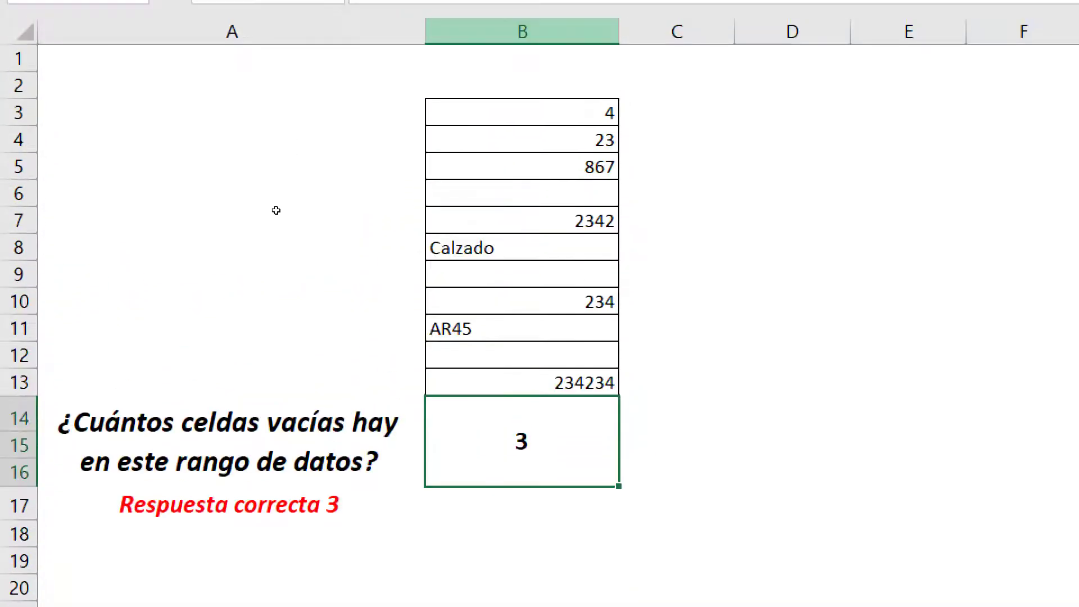
left_click(266, 229)
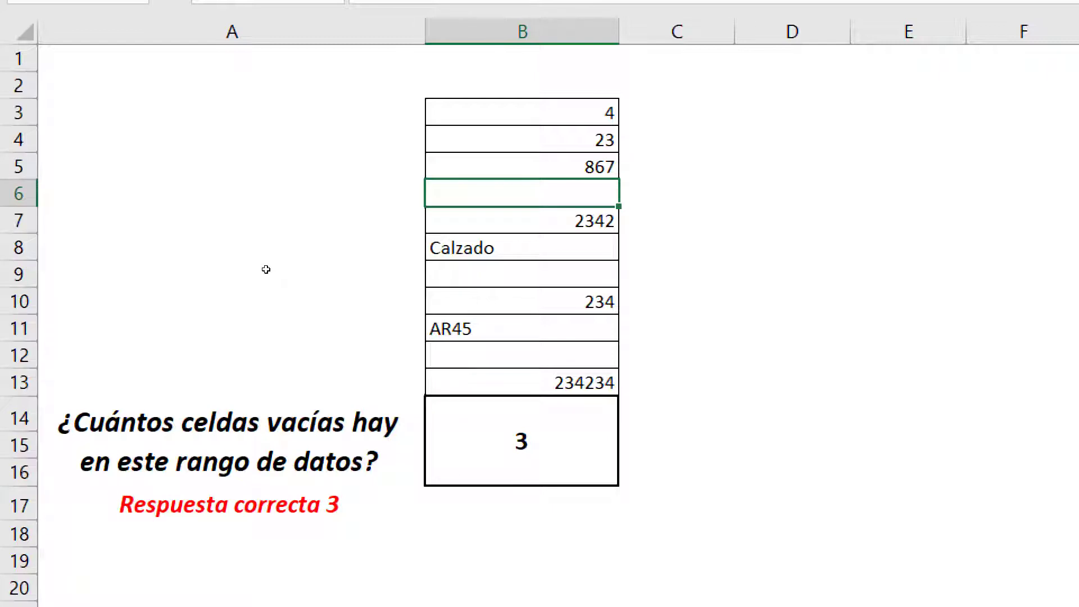
key("Down")
key("Down")
key("Down")
key("Down")
key("Down")
key("Down")
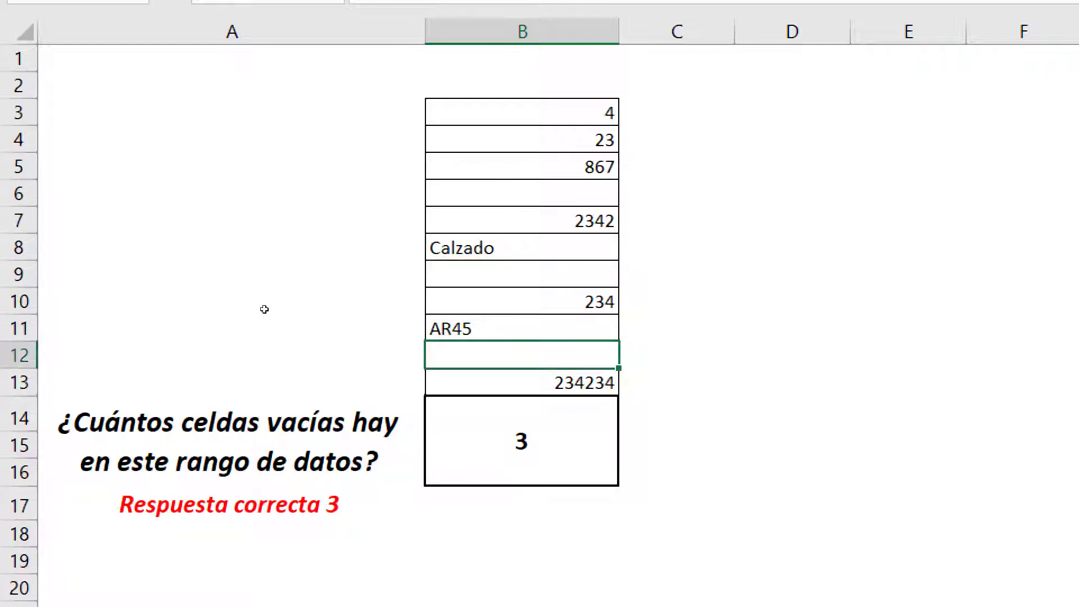
key("ctrl+Page_Down")
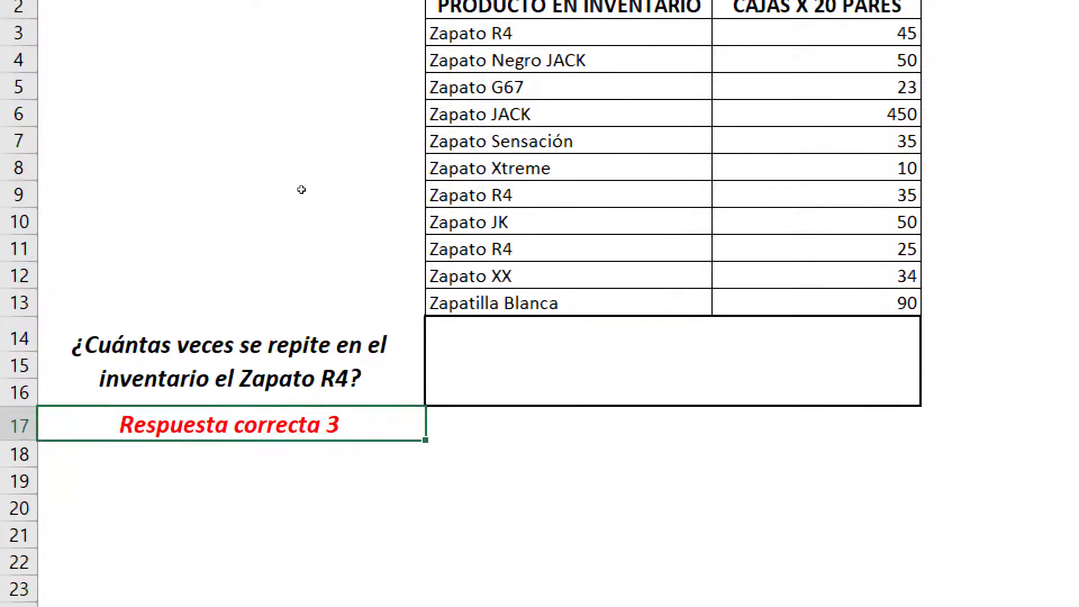
Enter =CONTAR.SI(B3:B13;"zapato r4") in answer box B14.
key("Up")
key("Right")
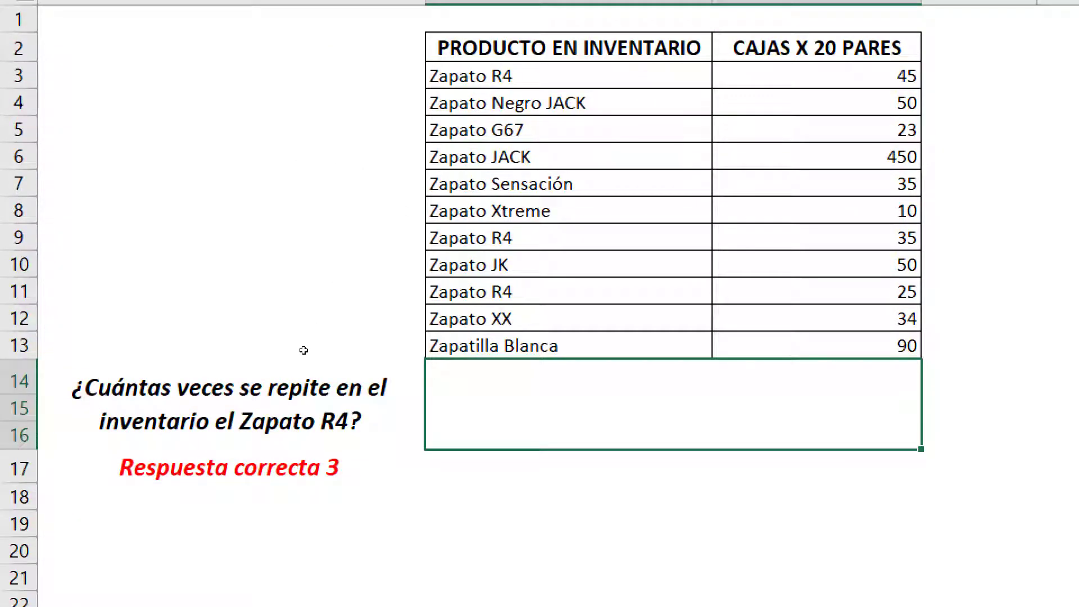
type("=")
type("contar")
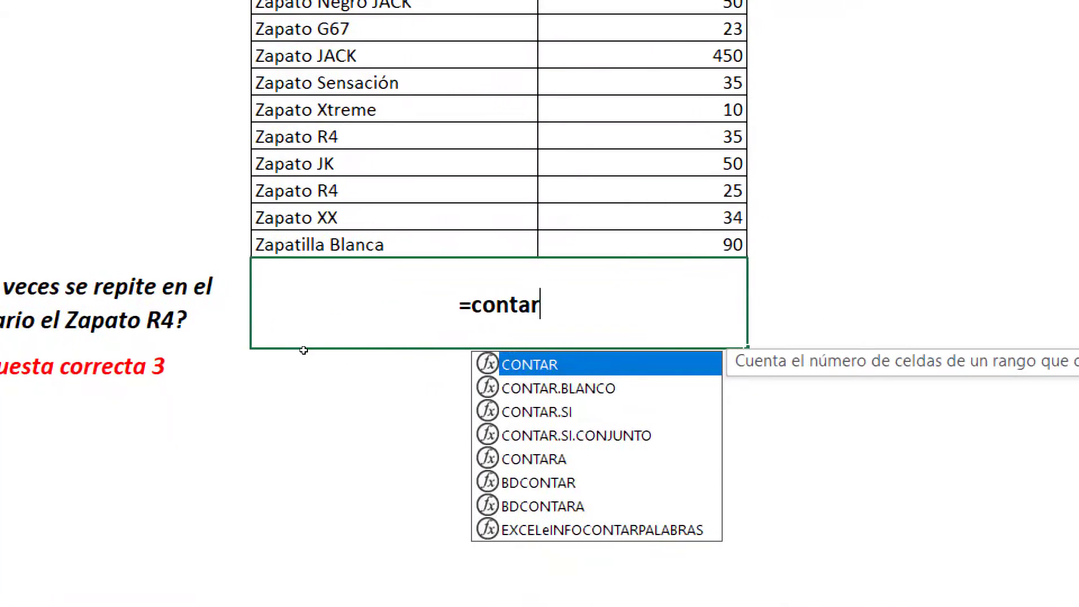
key("Down")
key("Down")
key("Tab")
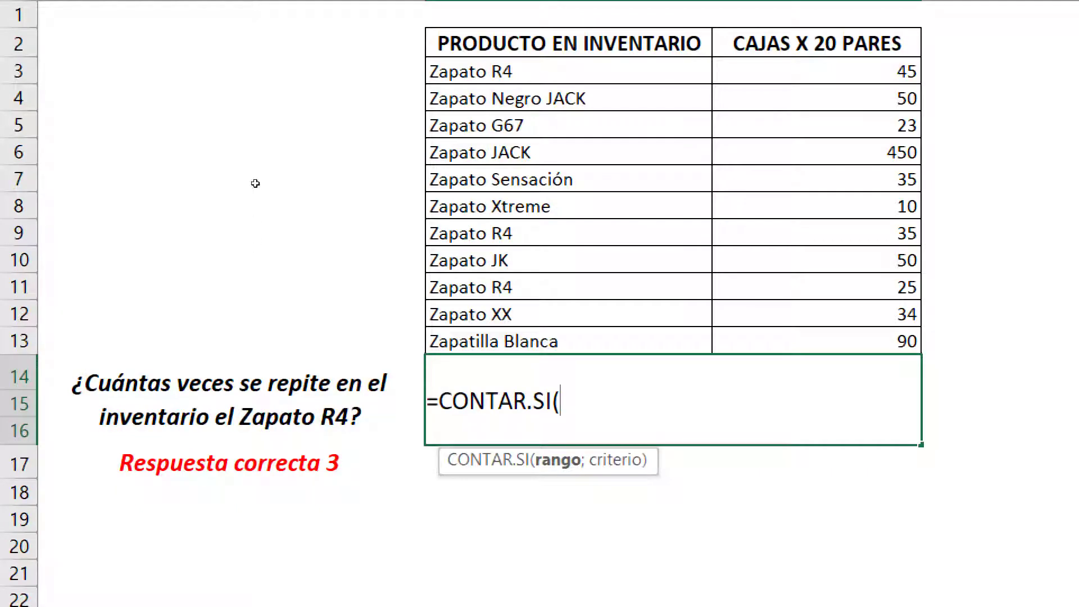
left_click_drag(257, 194, 256, 322)
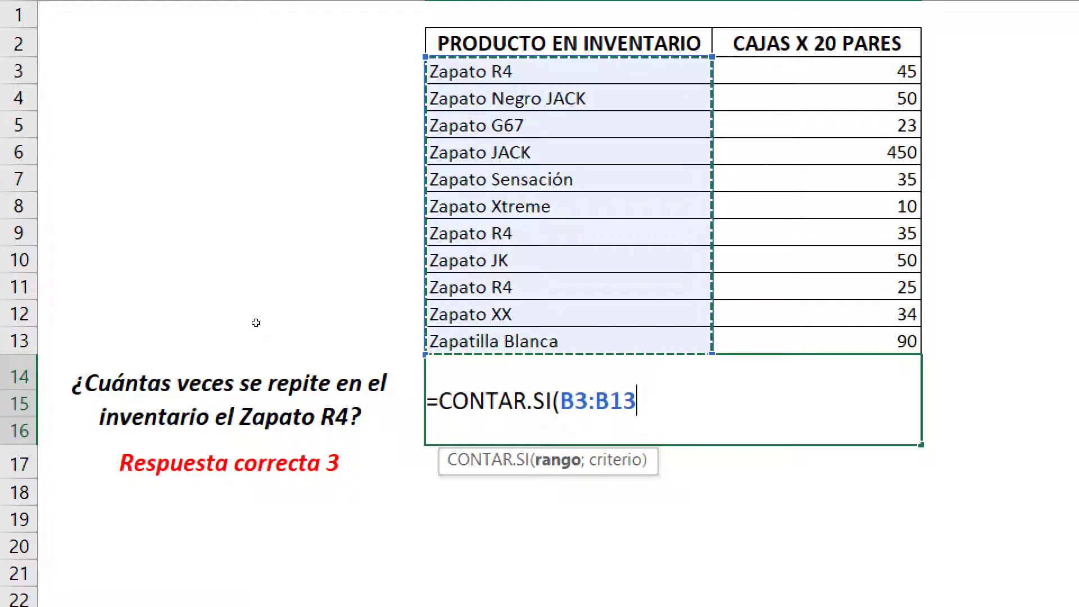
type(";")
type("\"")
type("zapa")
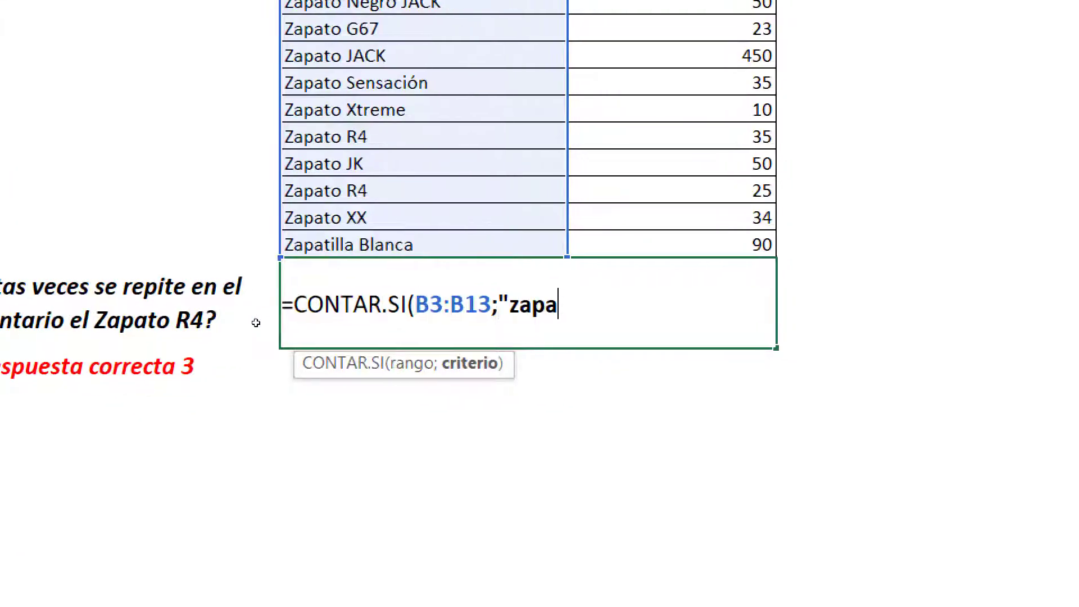
type("to r4\"")
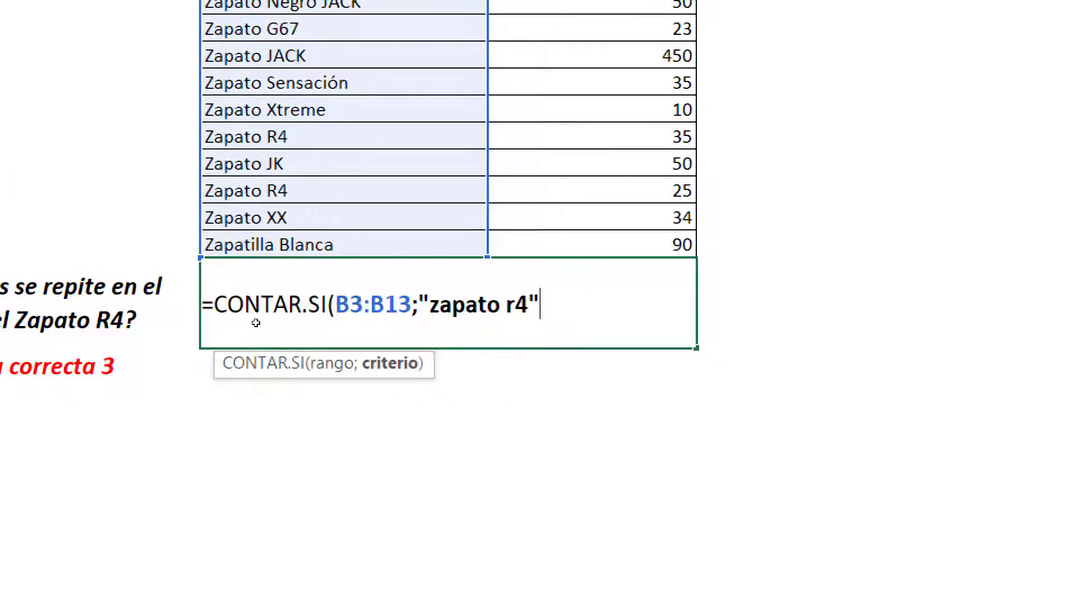
type(")")
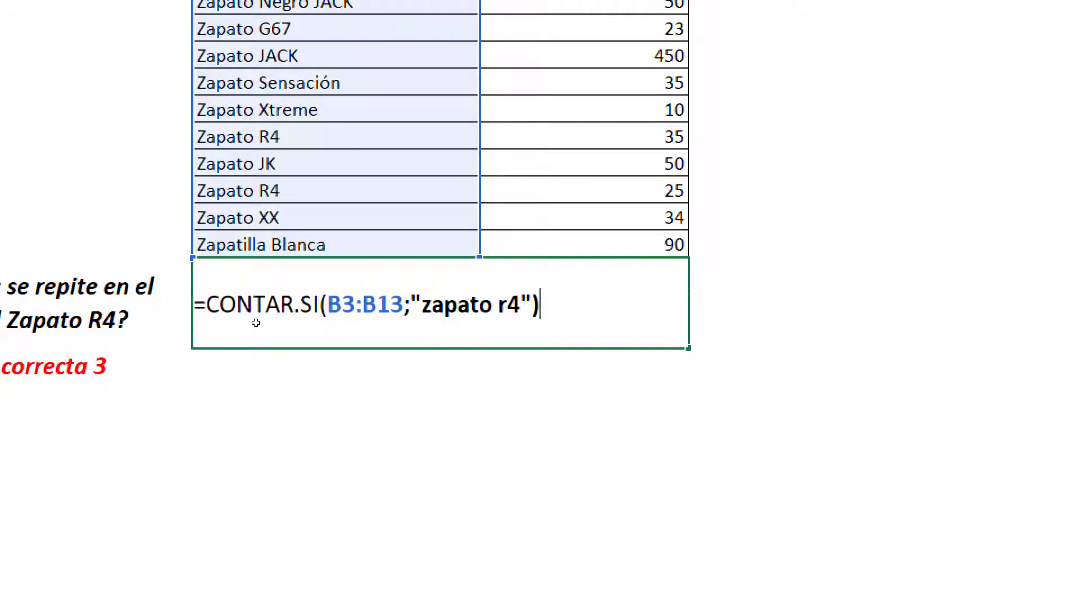
key("Return")
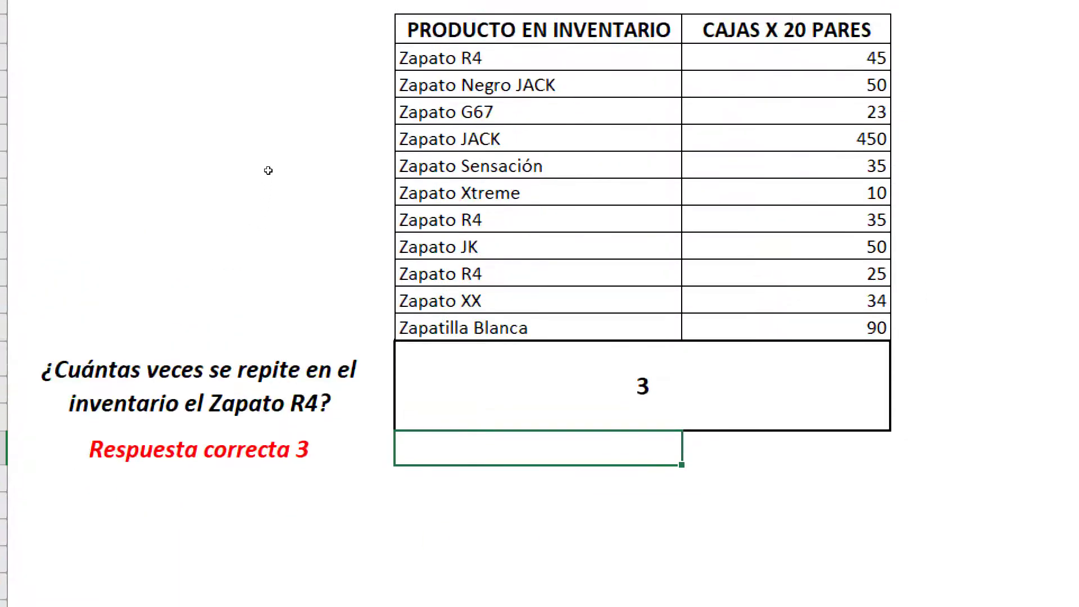
Check the three Zapato R4 entries in the list, then select question cell A14.
key("ctrl+Up")
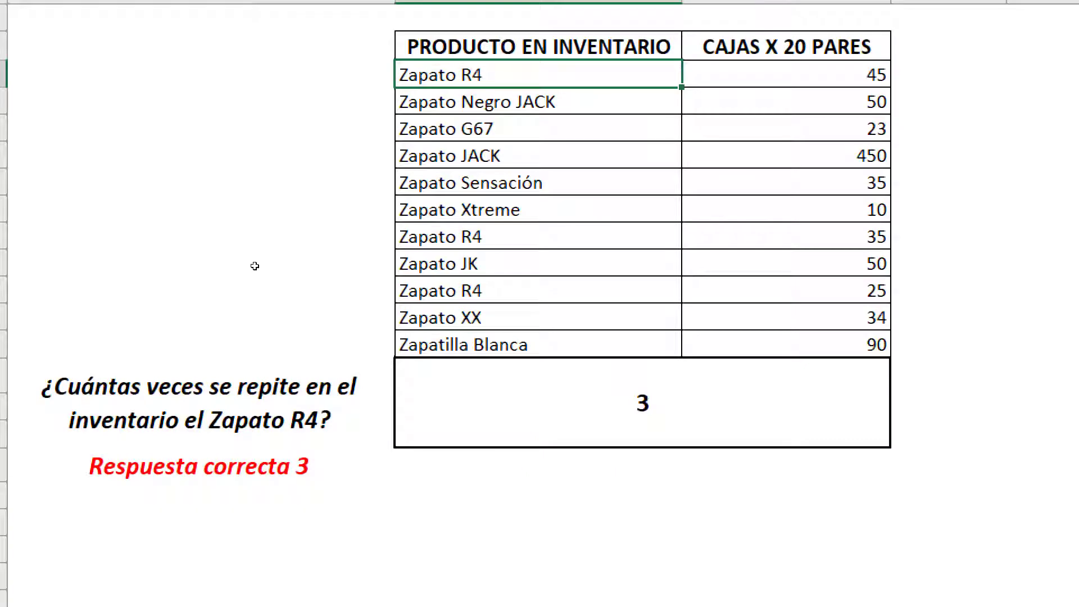
key("Down")
key("Down")
key("Down")
key("Down")
key("Down")
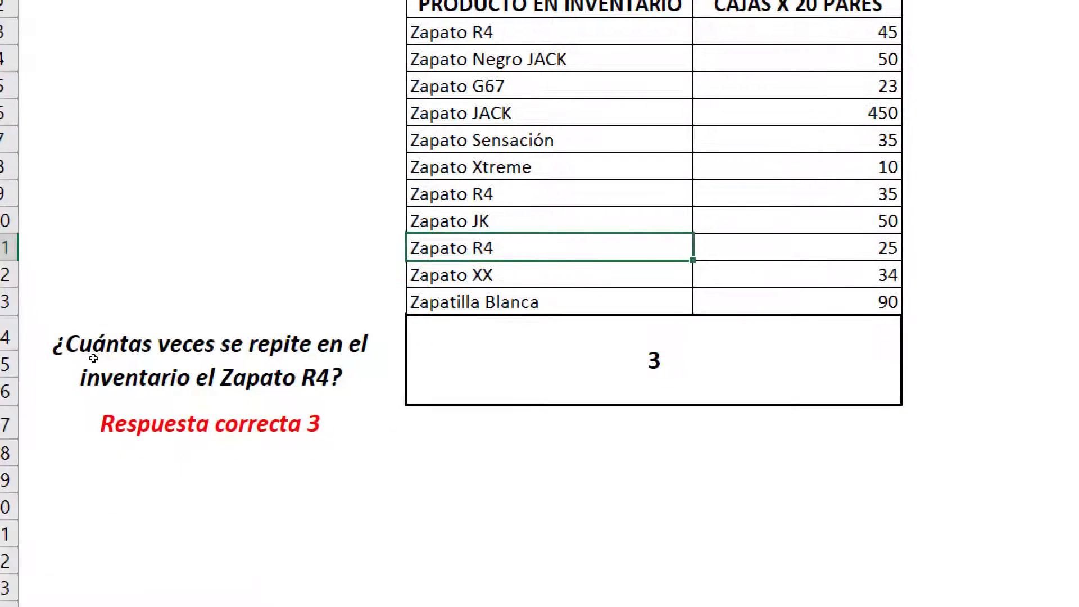
left_click(95, 362)
key("shift+Down")
left_click(97, 367)
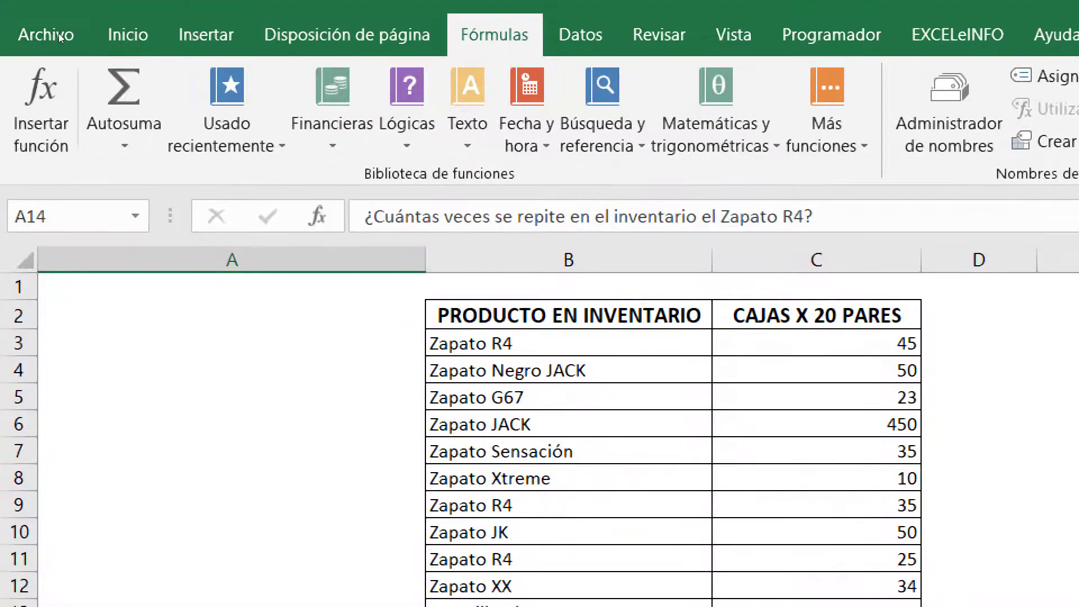
Copy the question cell's formatting onto the new question block A18:A20.
left_click(128, 34)
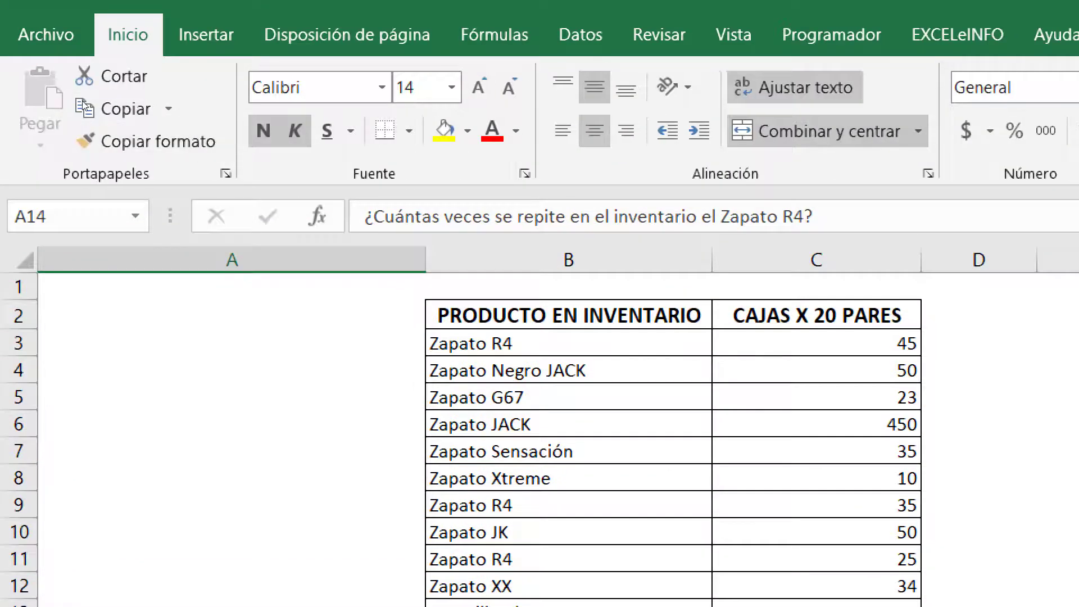
left_click(145, 140)
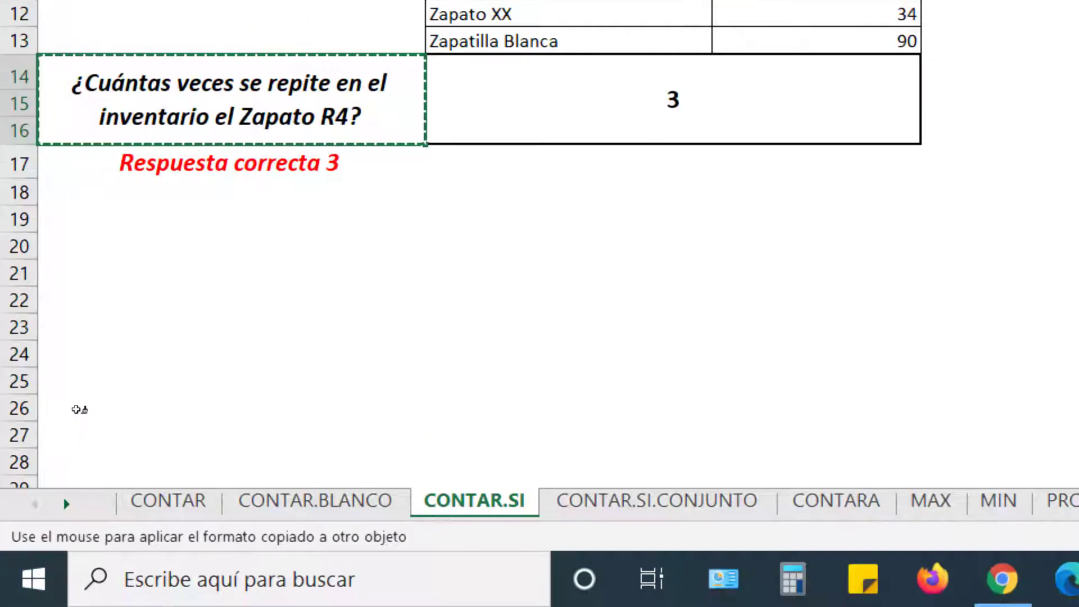
key("Down")
key("Down")
key("Return")
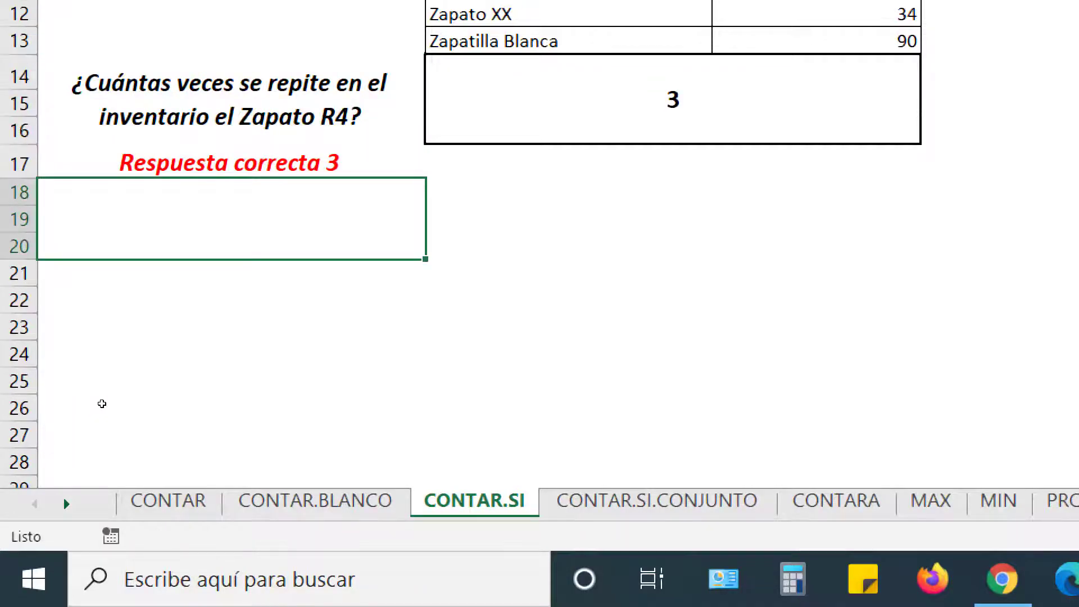
Type the question '¿Cuántos zapatos se encuentran en la base de datos que corresponden a la referencia R?'.
type("¿Cuan")
key("BackSpace")
key("BackSpace")
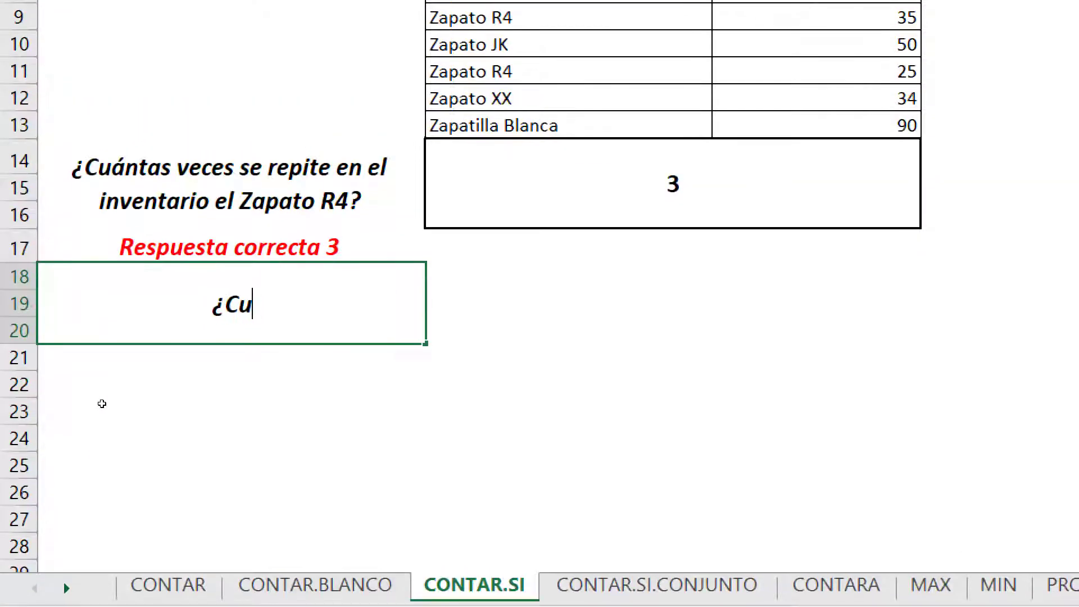
type("ántas vece")
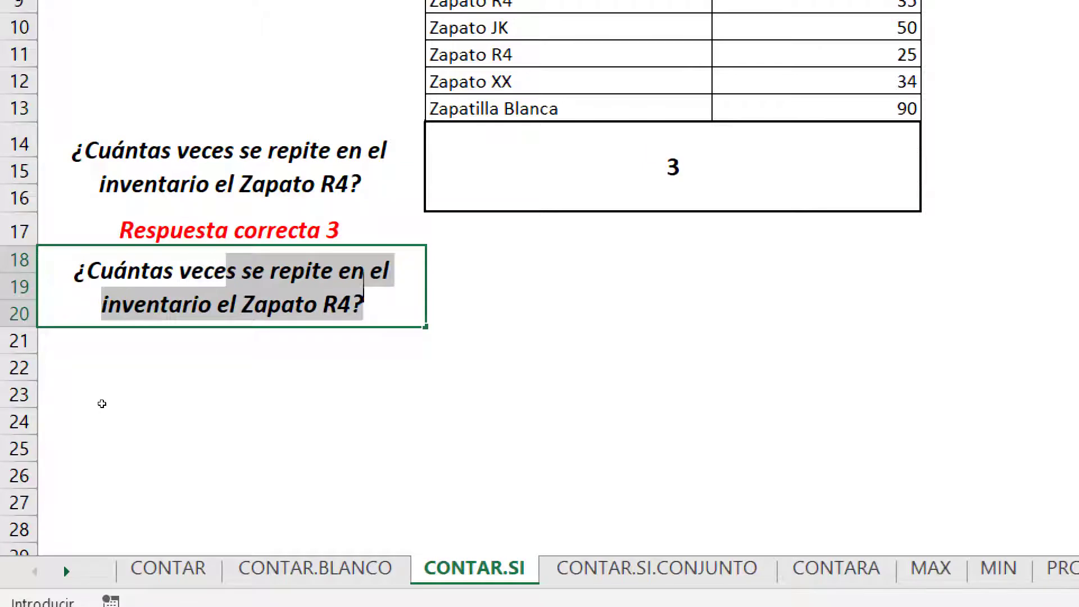
type("s se r")
key("BackSpace")
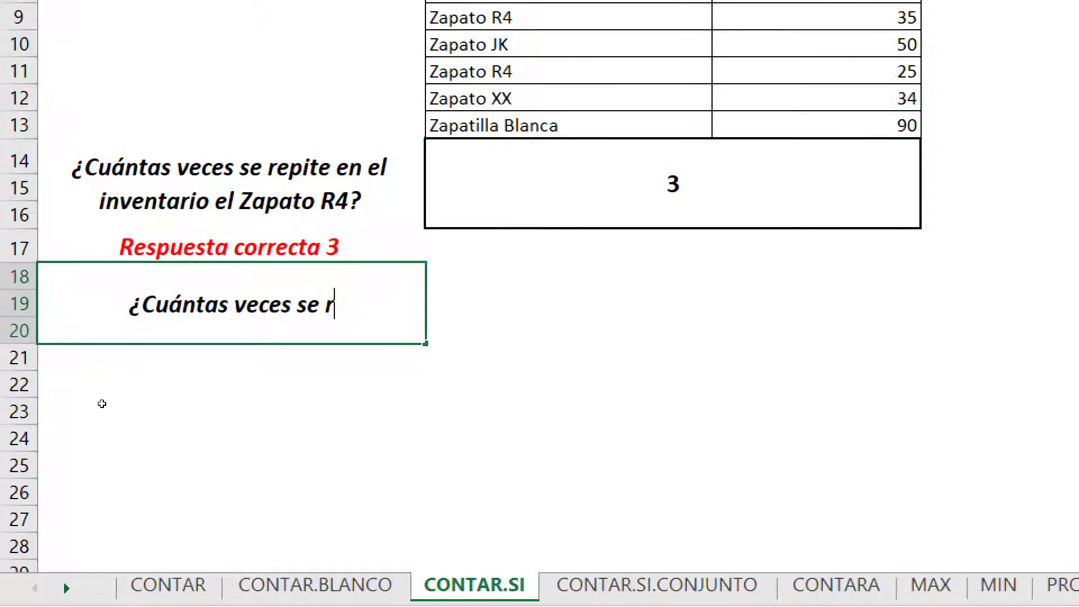
key("BackSpace")
key("BackSpace")
key("BackSpace")
key("BackSpace")
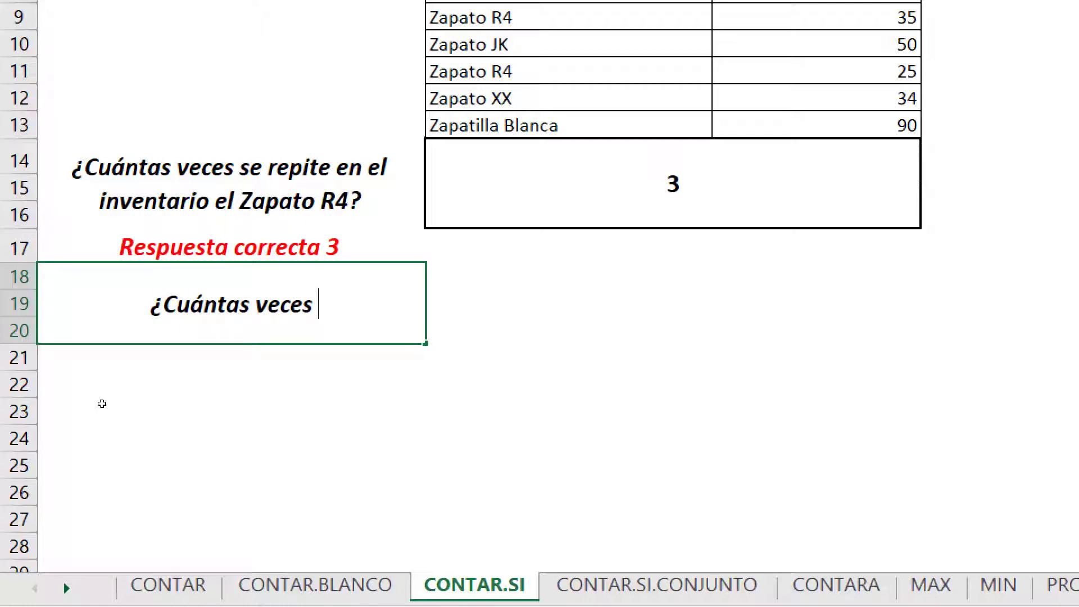
key("BackSpace")
key("BackSpace")
key("BackSpace")
key("BackSpace")
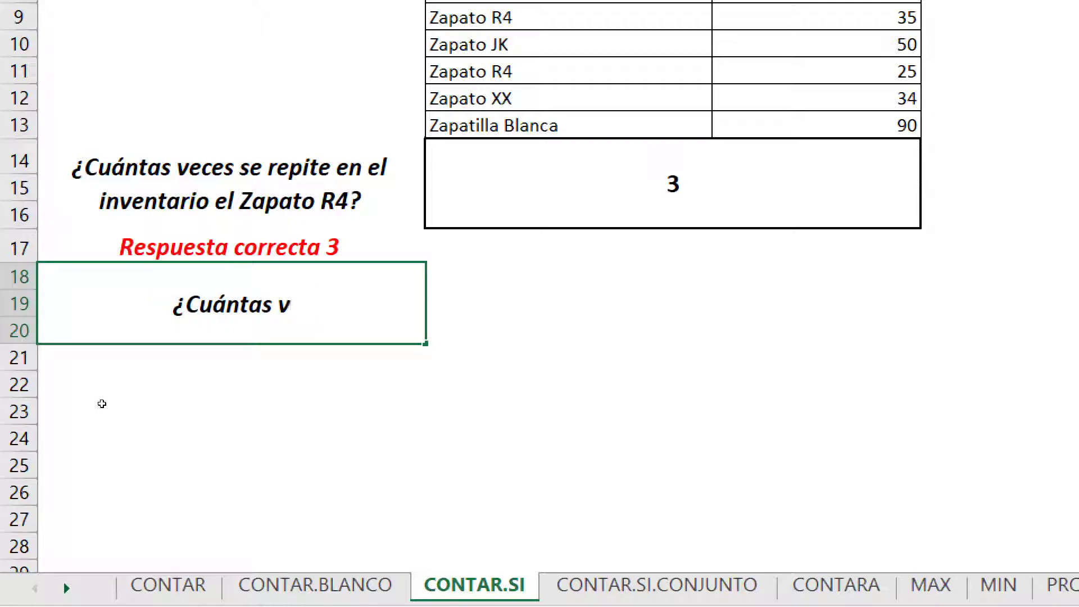
key("BackSpace")
key("BackSpace")
key("BackSpace")
key("BackSpace")
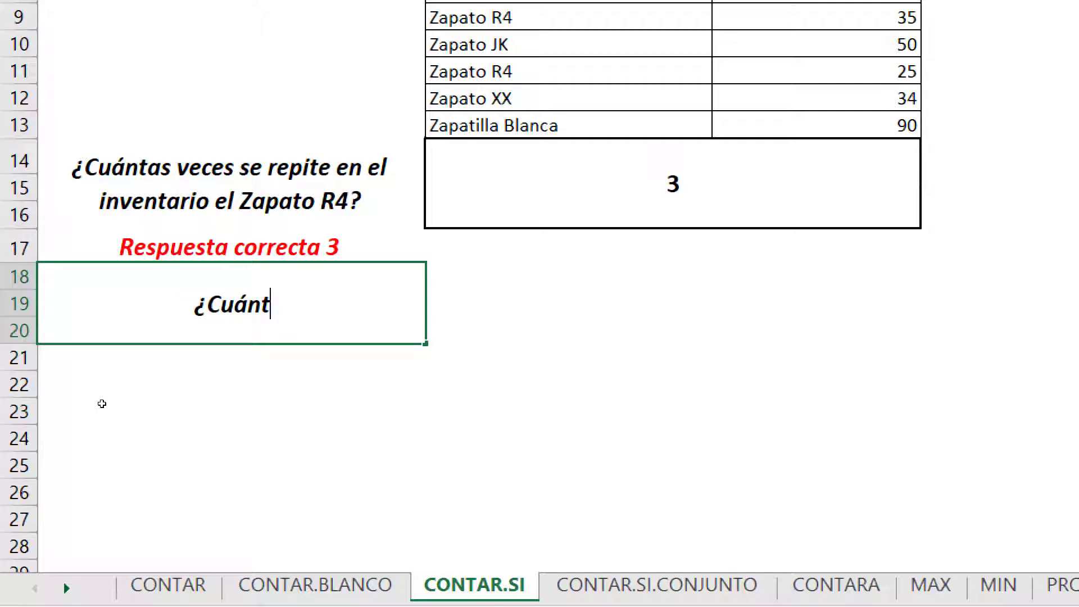
type("os zapatos ")
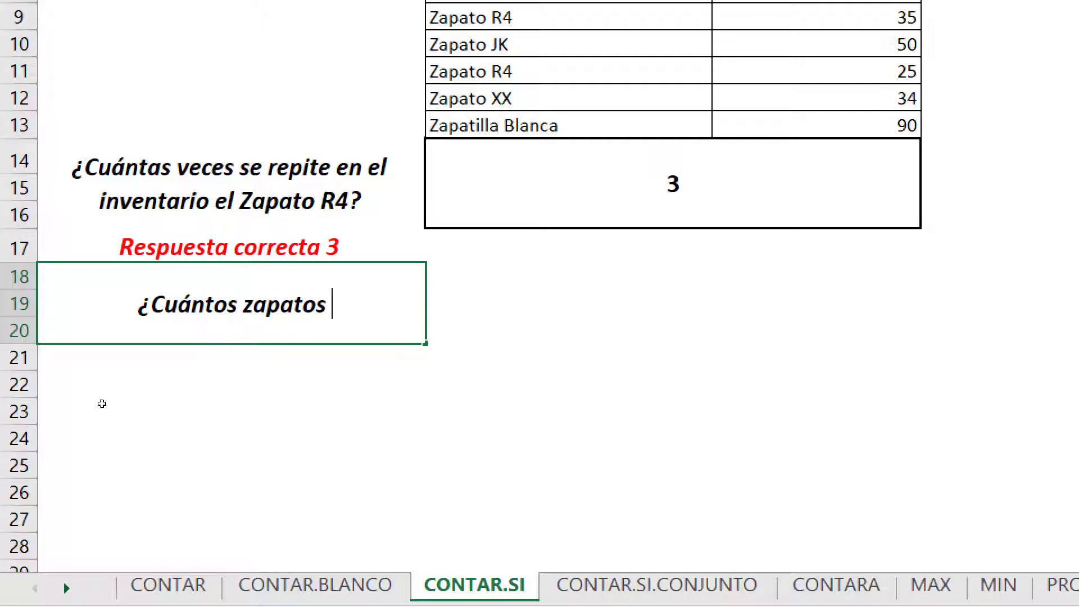
type("se")
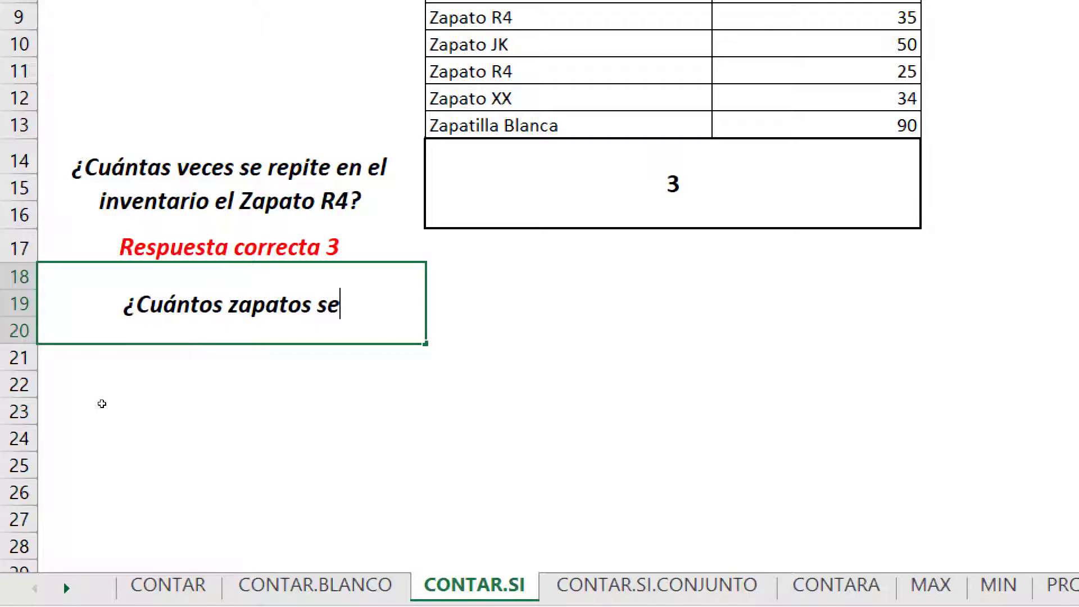
type(" encuentran ")
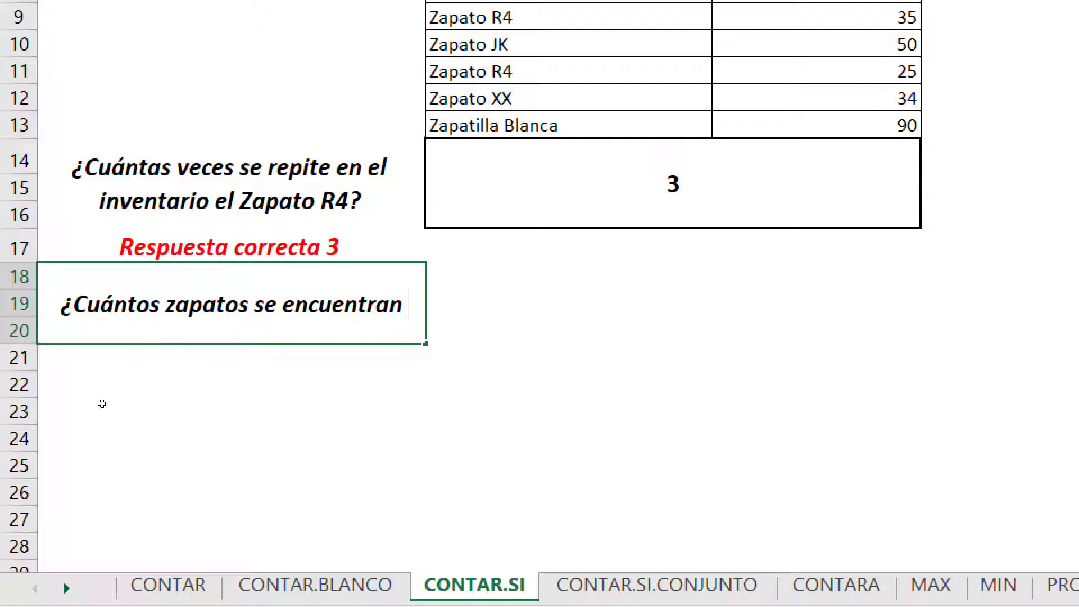
type("en la ")
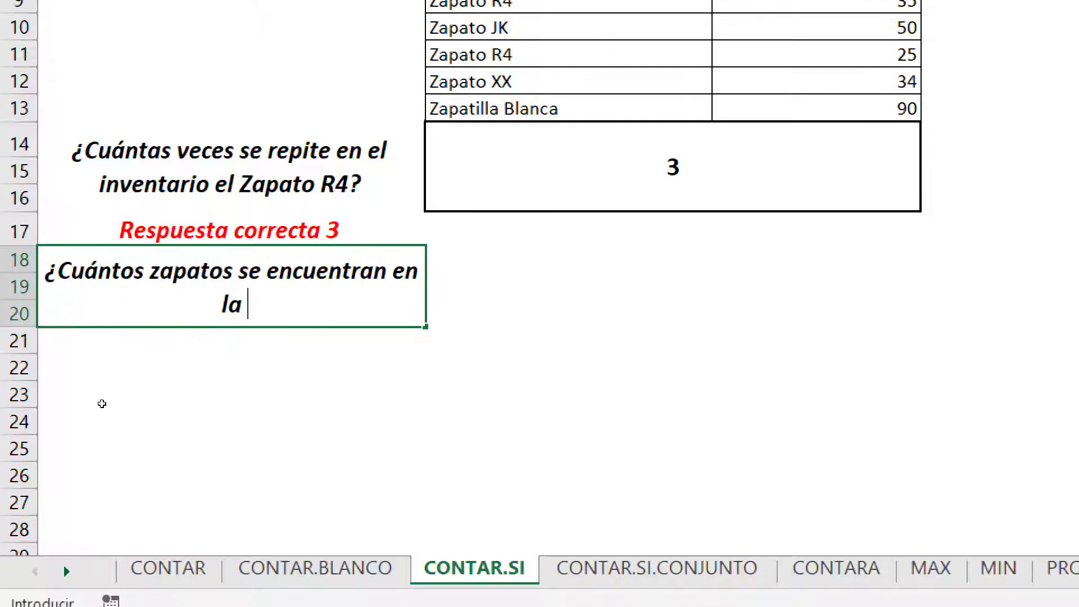
type("base de dat")
type("os q")
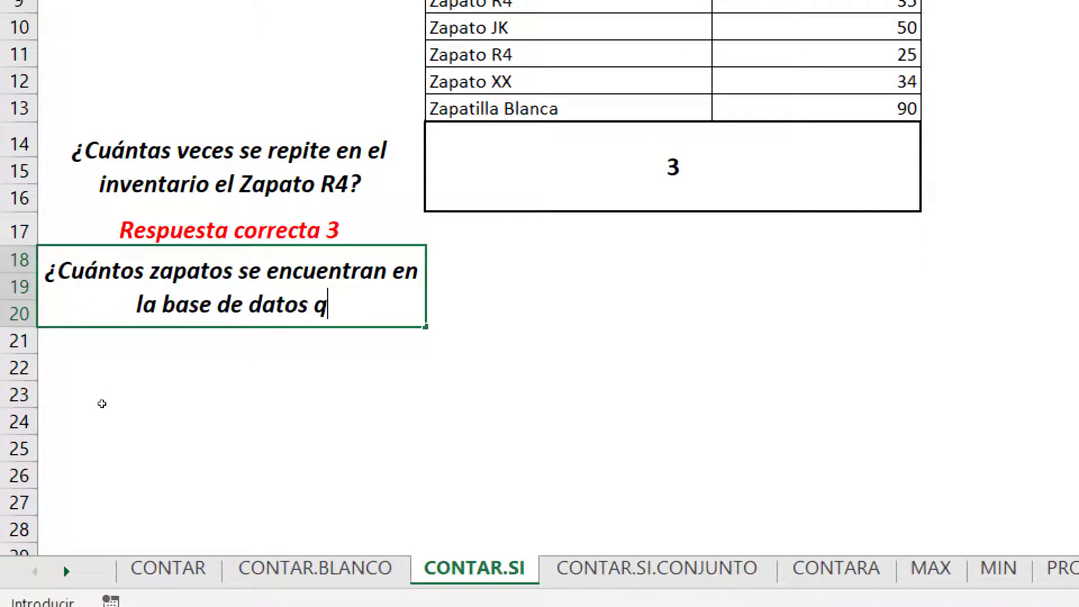
type("ue corresp")
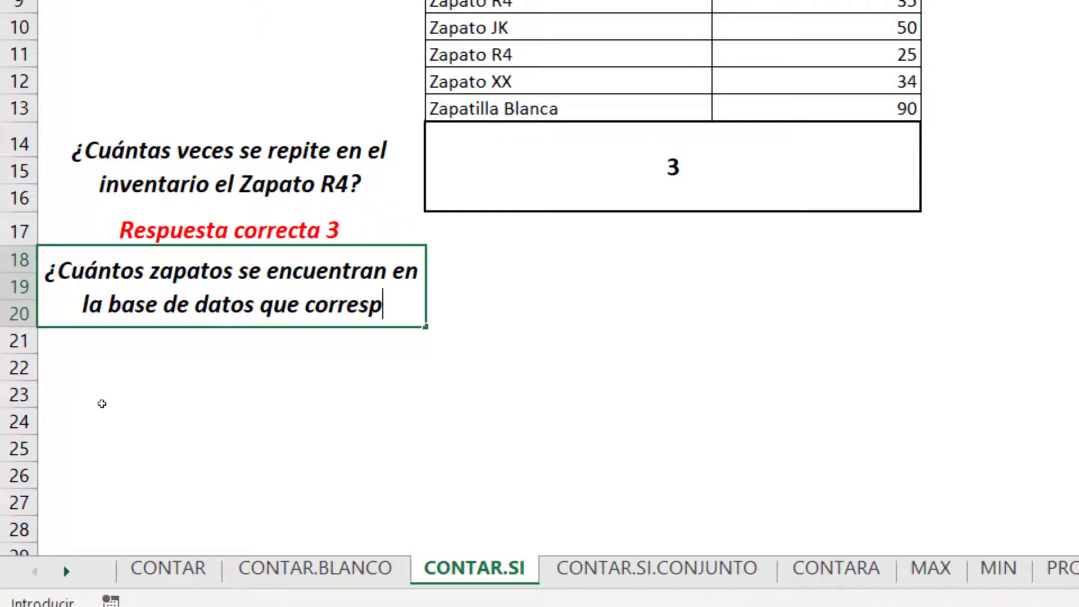
type("onden a")
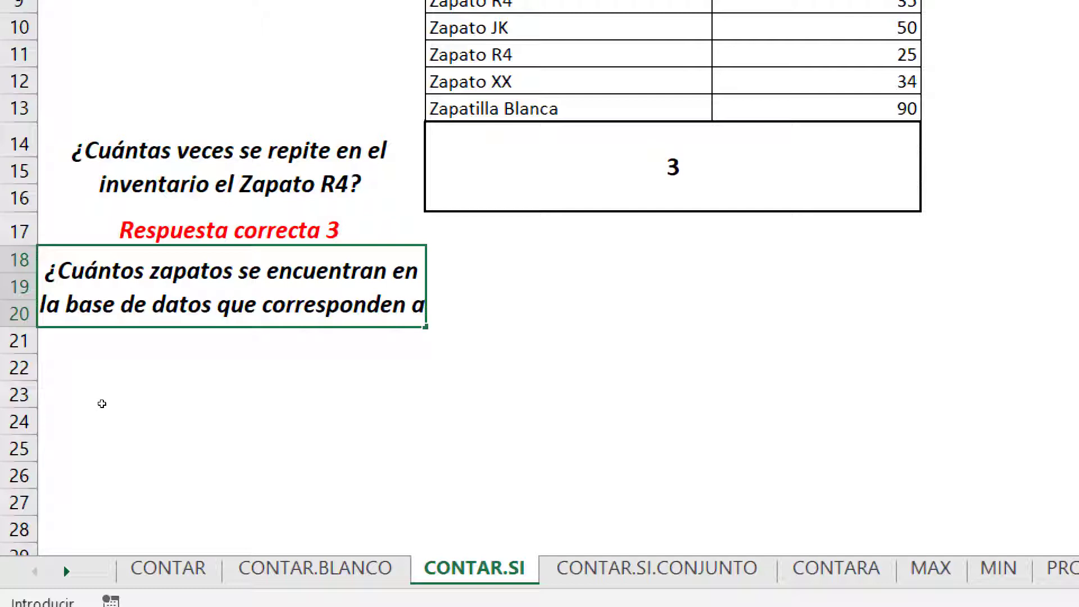
type(" la")
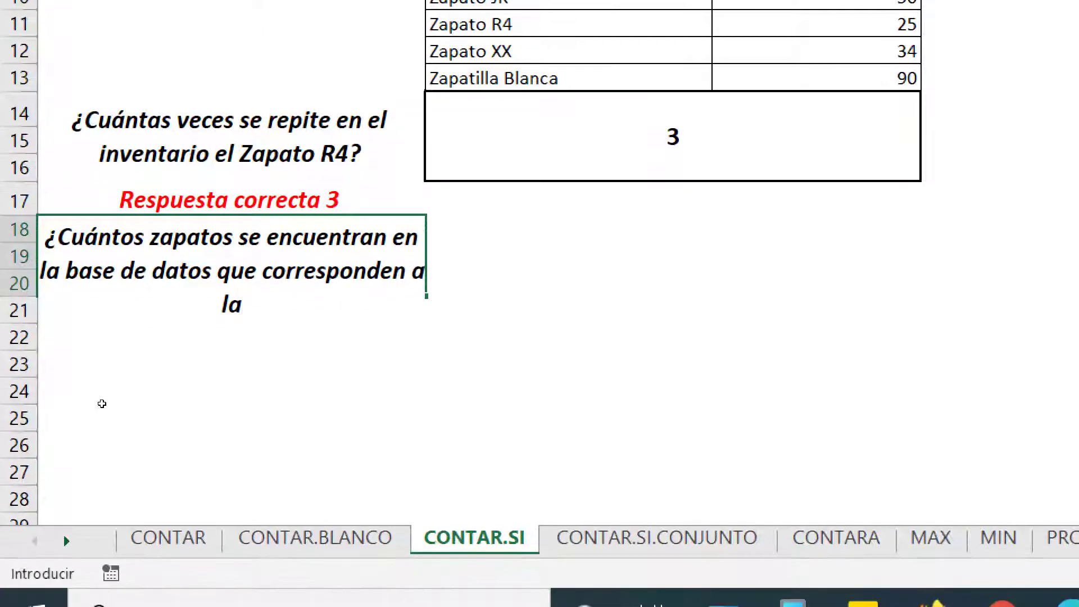
type(" referencia ")
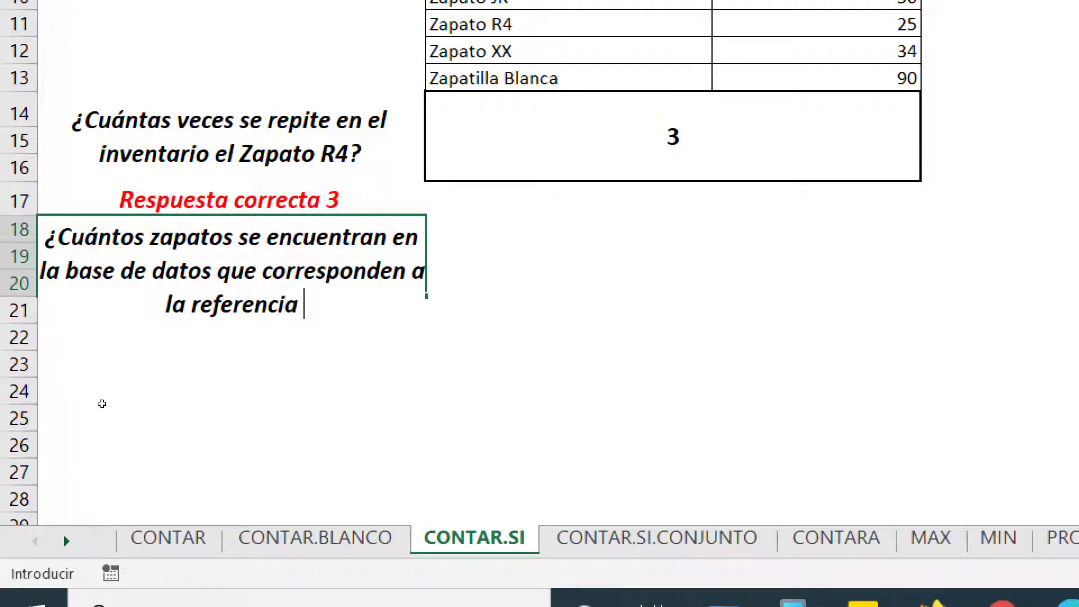
type("R")
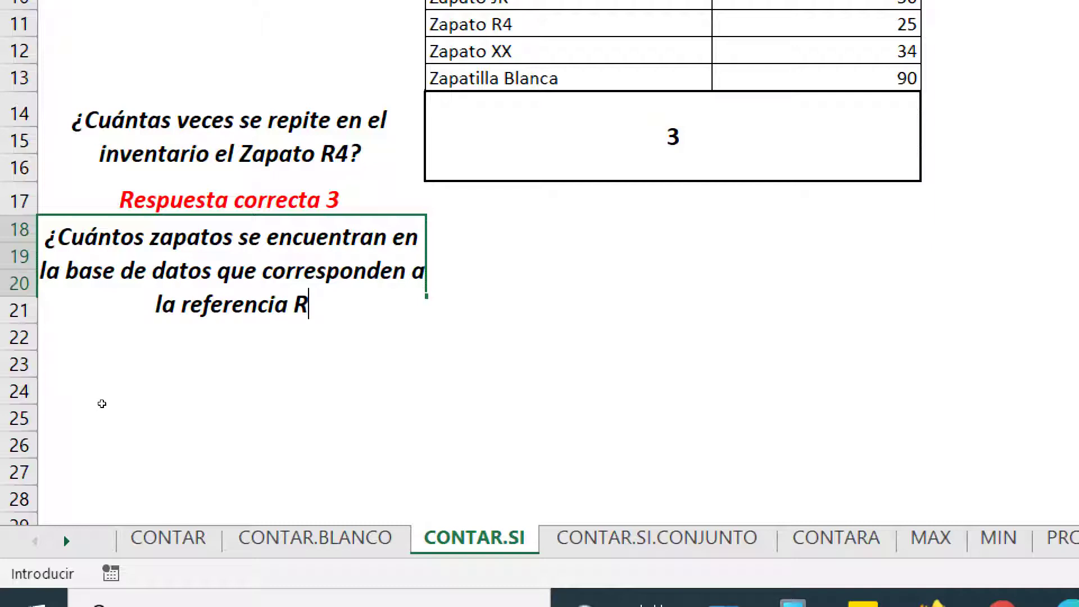
type("?")
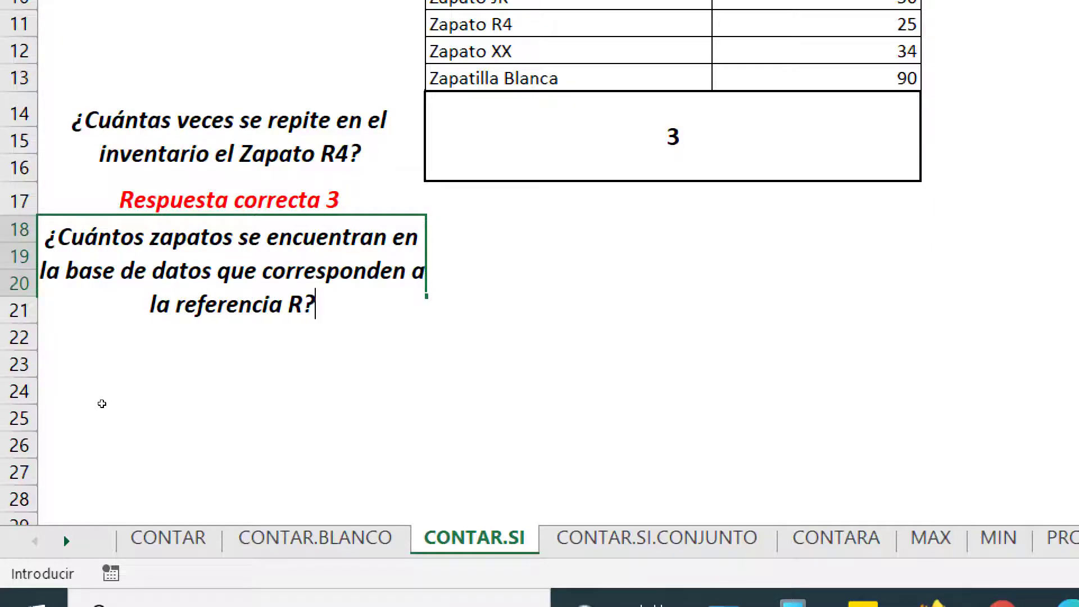
key("Return")
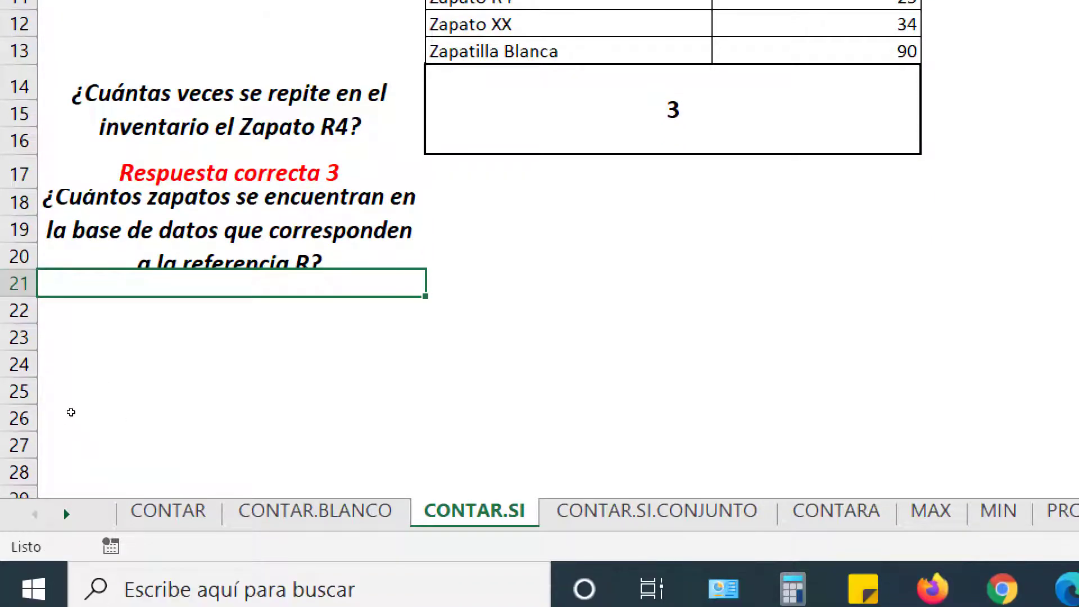
key("Up")
Make row 20 taller to show the whole question, and rename Zapato G67 to Zapato R67.
left_click_drag(13, 437, 12, 313)
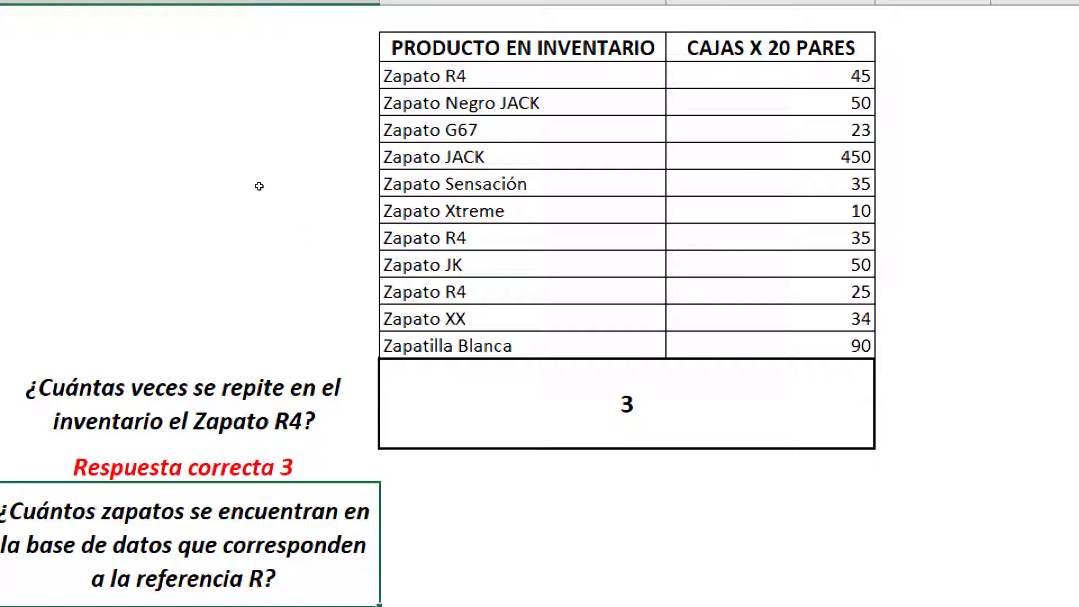
key("F2")
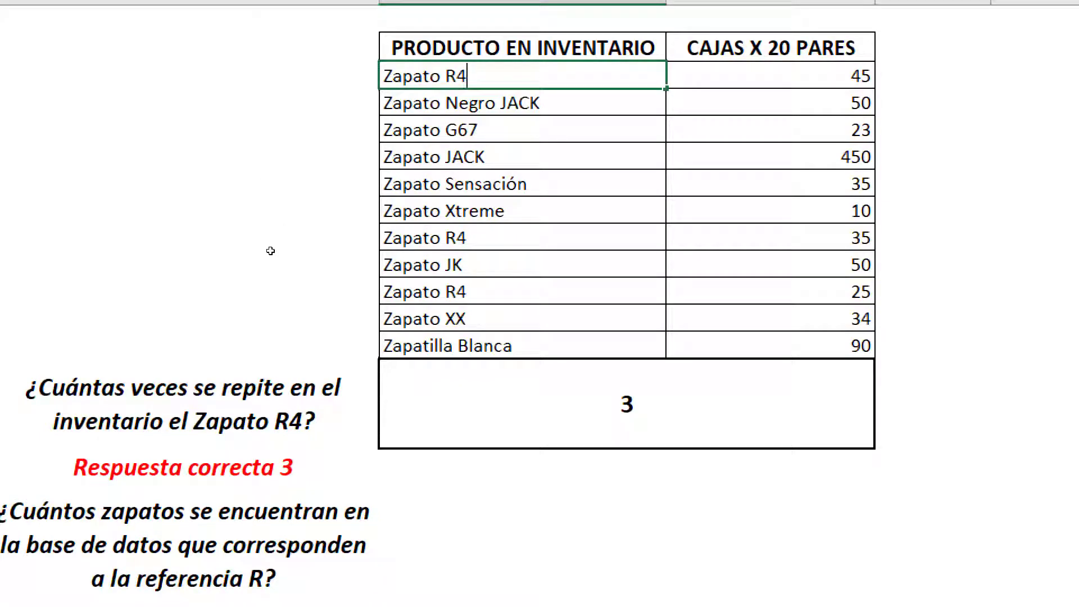
key("Return")
key("Return")
key("F2")
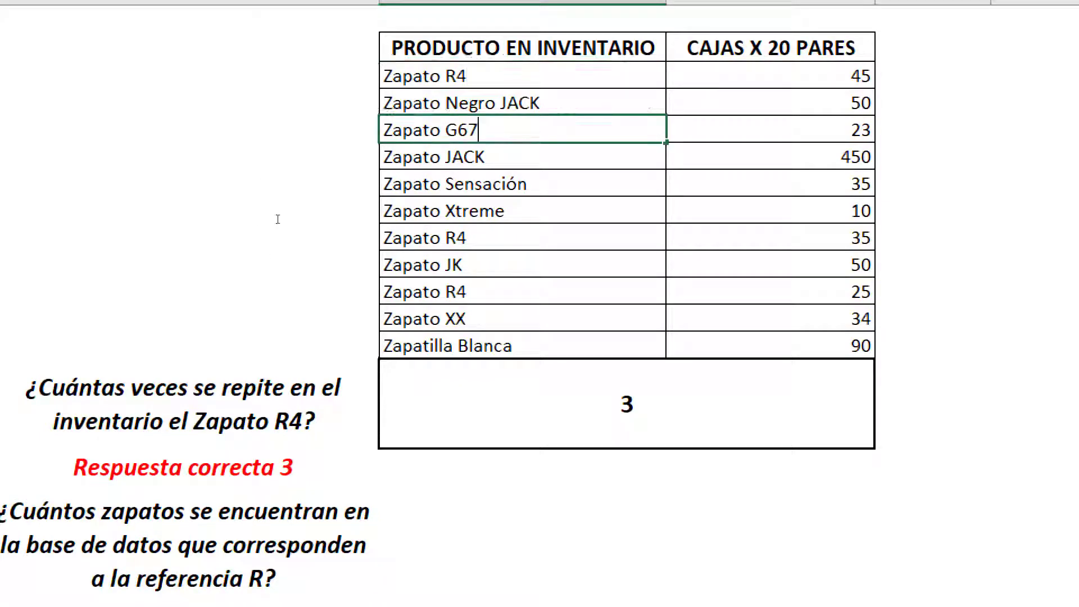
key("Left")
key("Left")
key("BackSpace")
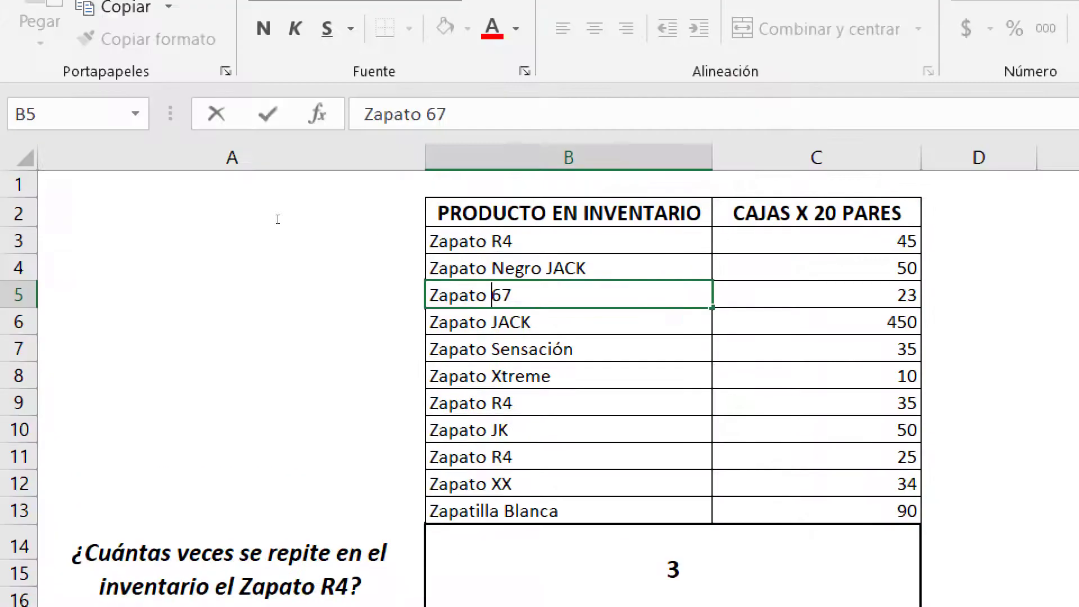
type("R")
key("Return")
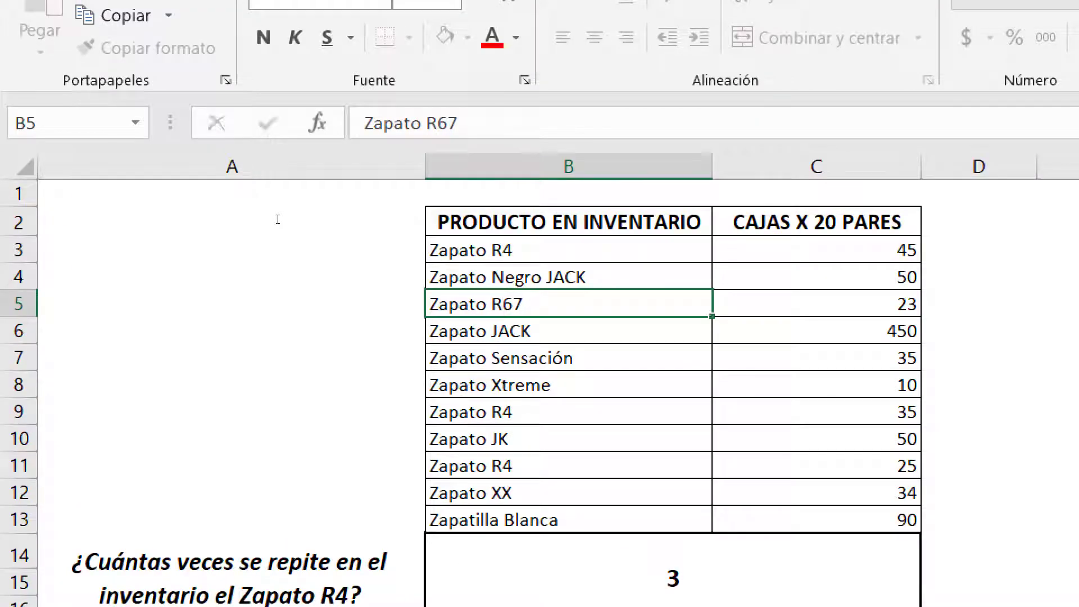
key("Return")
key("Return")
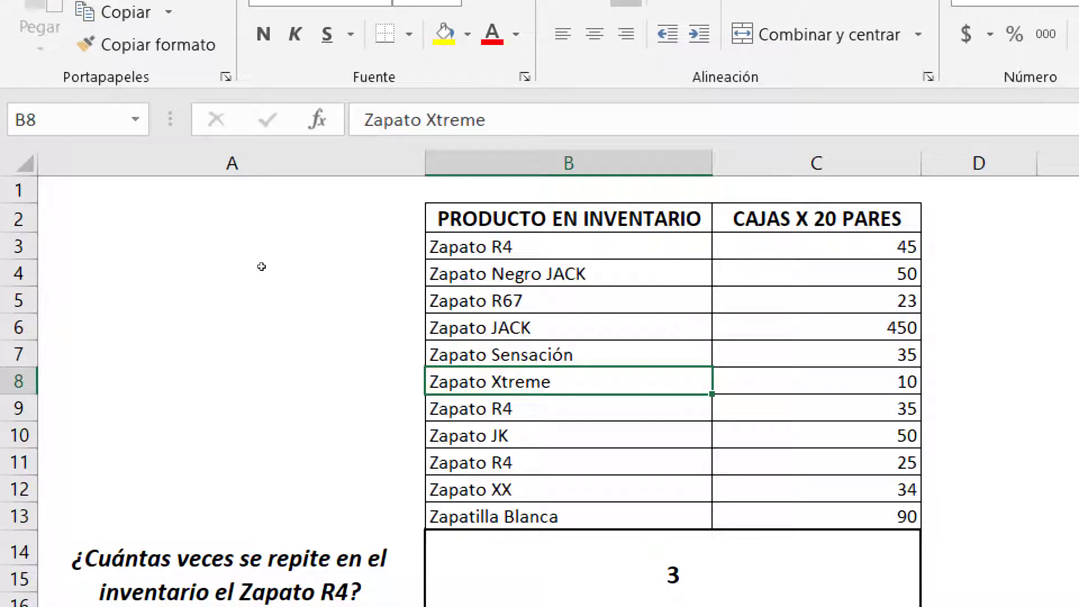
Rename the second Zapato R4 entry to Zapato R AZUL.
key("Return")
key("F2")
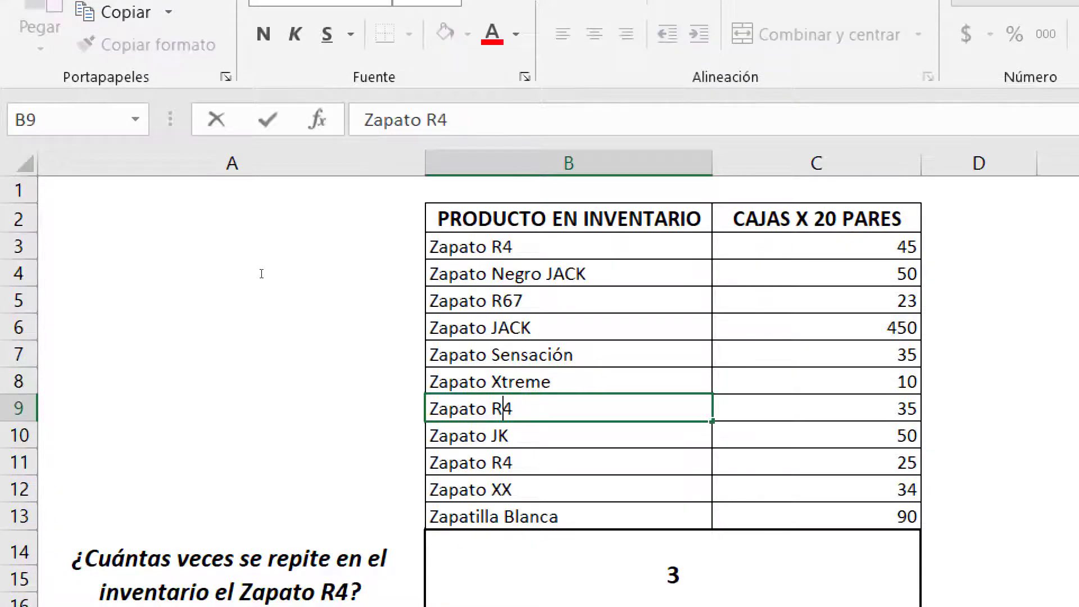
key("BackSpace")
type("A")
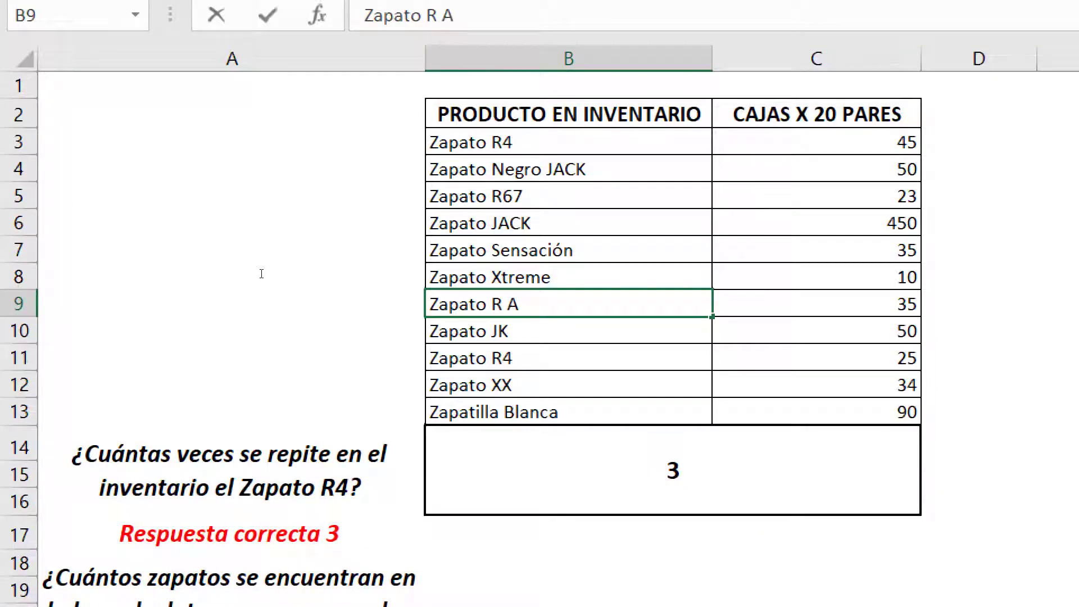
type("ZUL")
key("Return")
key("Return")
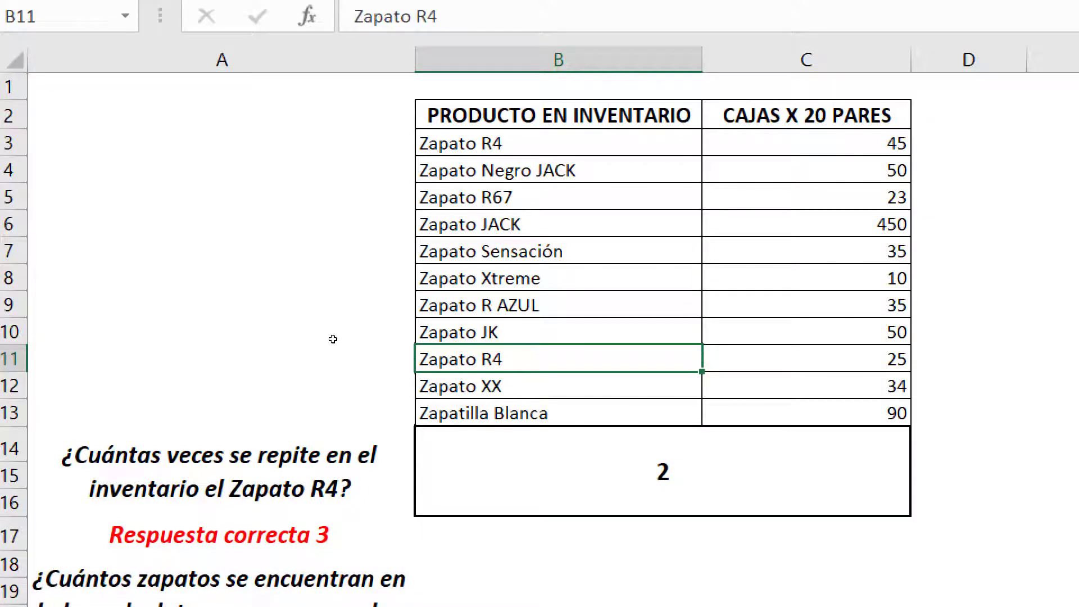
Review the B14 count formula, now returning 2, and copy the answer box's formatting.
key("Down")
key("Down")
key("Down")
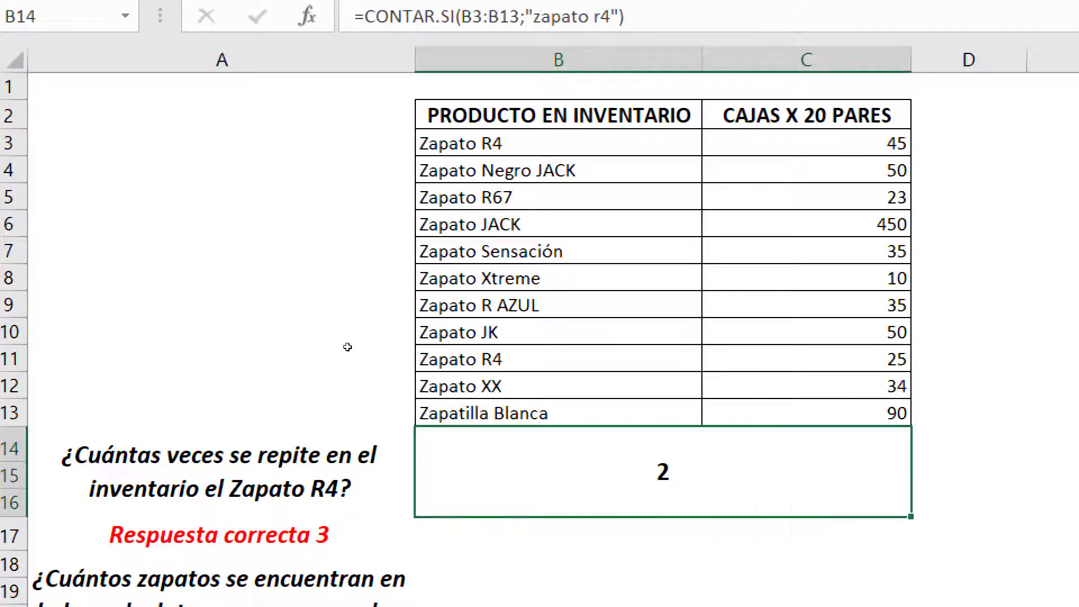
key("F2")
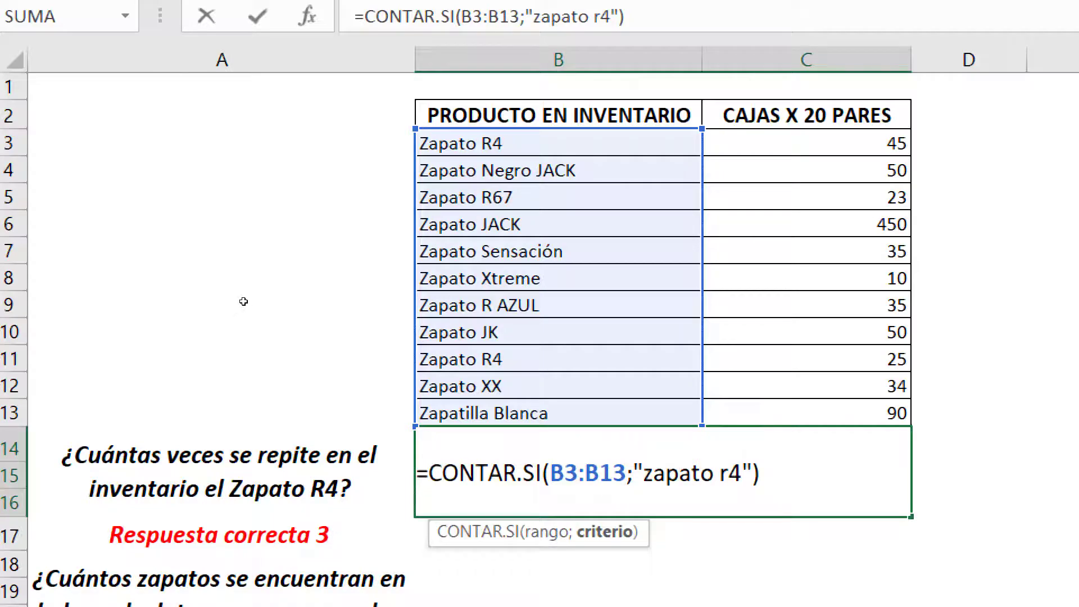
key("Return")
key("Up")
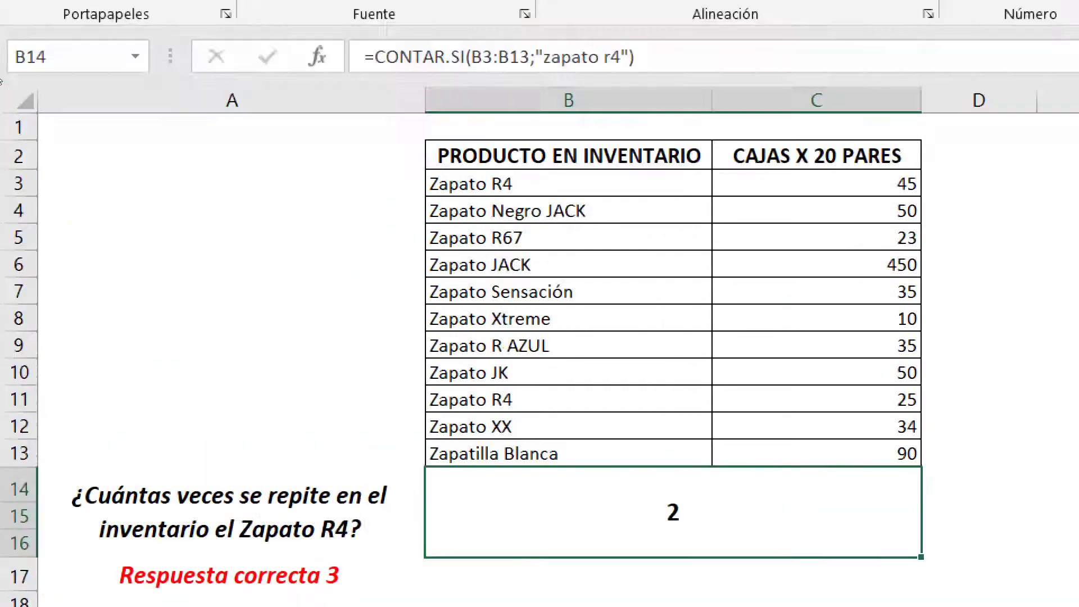
left_click(147, 46)
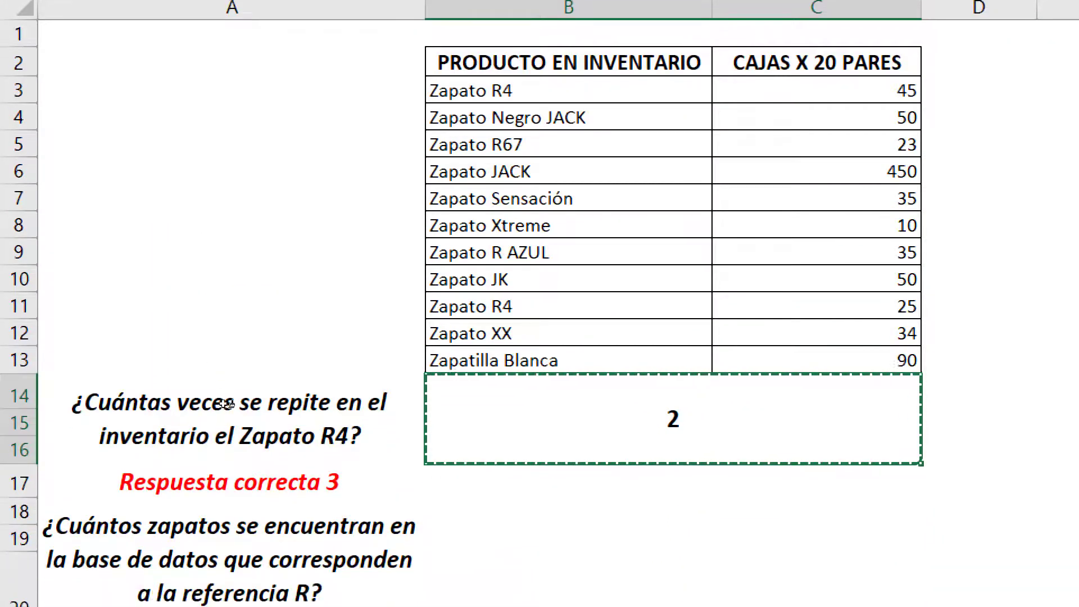
Paste the answer box border onto B18:B20 and highlight the product list B3:B13.
left_click(673, 483)
scroll(257, 481, "down", 1)
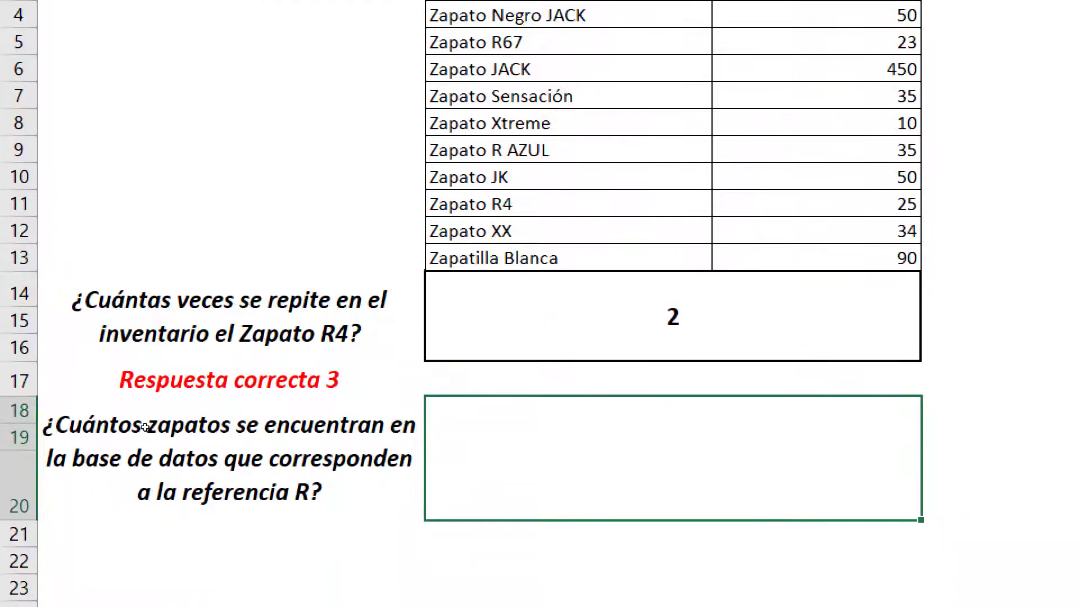
scroll(281, 236, "up", 3)
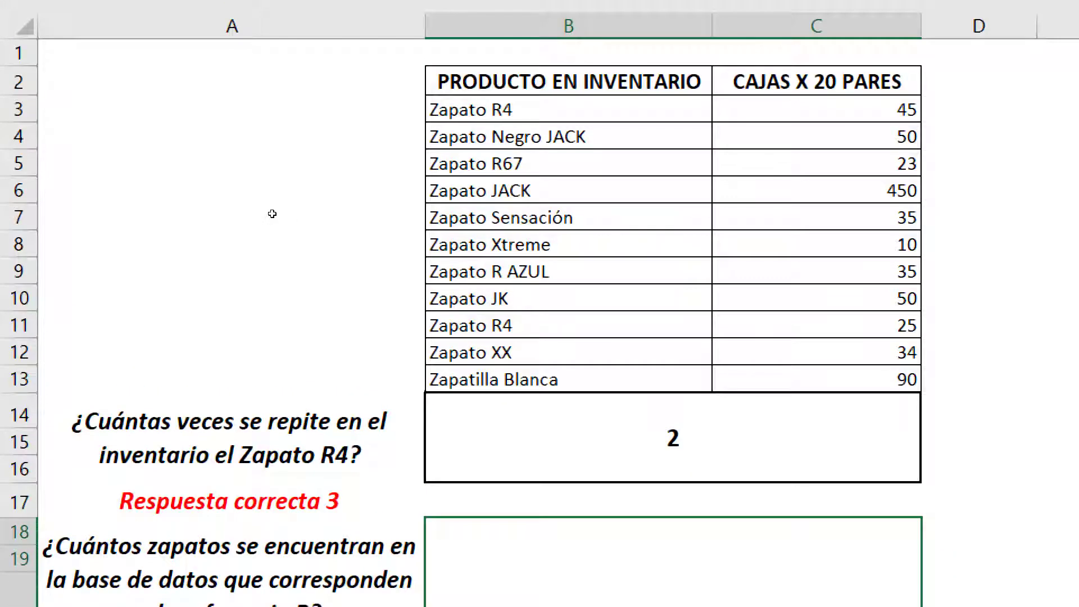
left_click_drag(569, 109, 569, 299)
key("shift+Down")
key("shift+Down")
key("shift+Down")
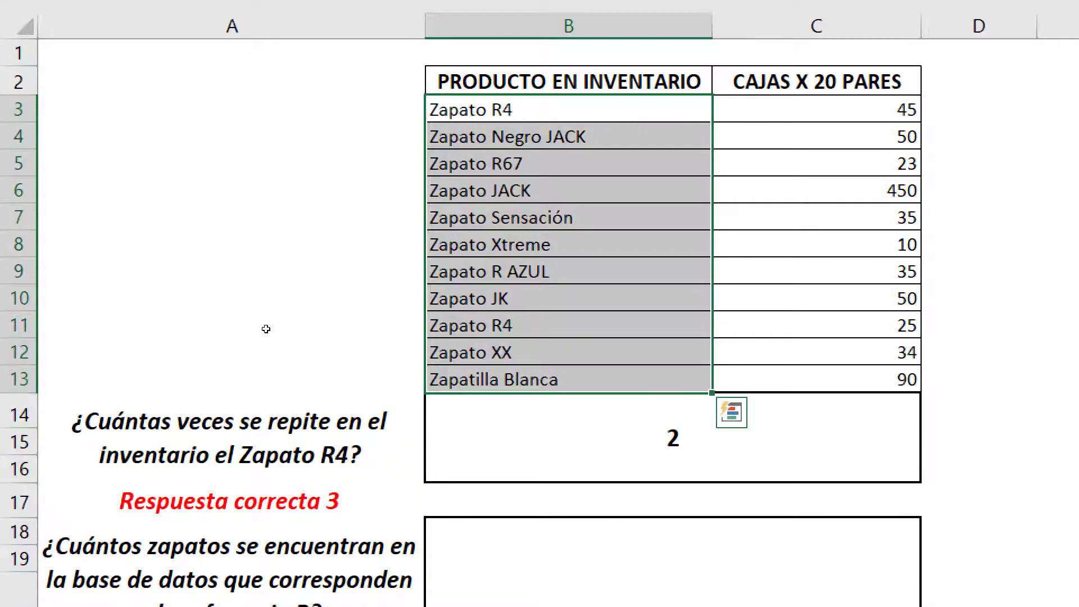
scroll(248, 327, "down", 2)
scroll(223, 313, "up", 2)
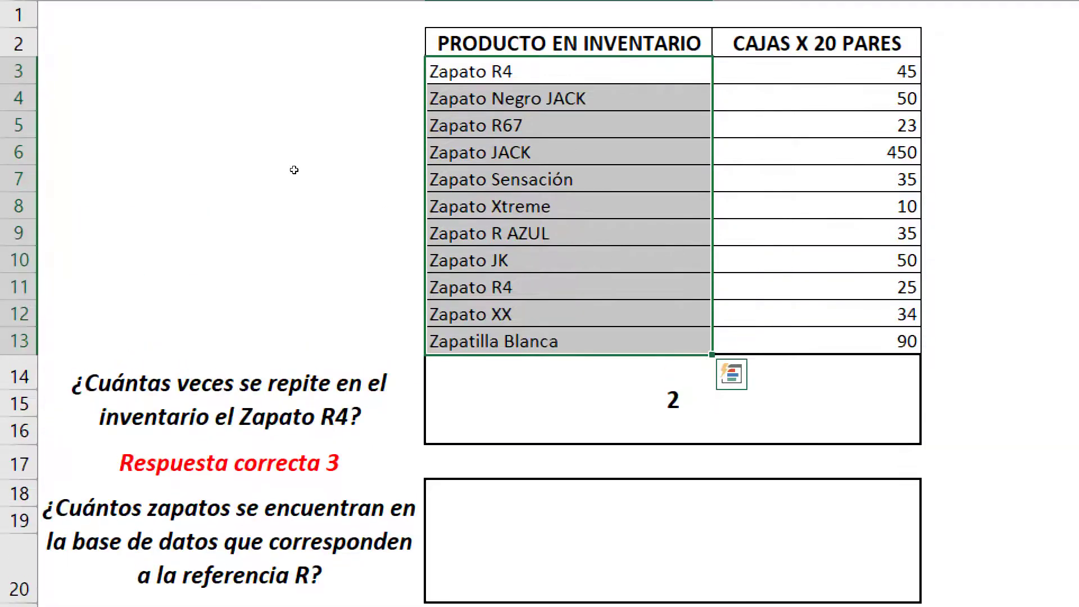
key("shift+BackSpace")
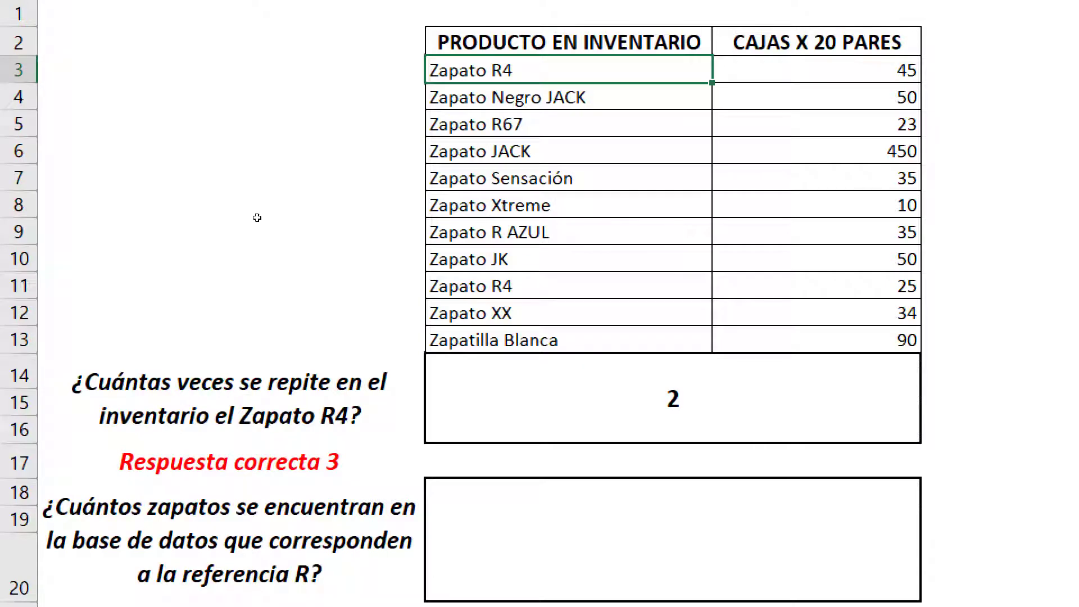
Step through Zapato R67, Zapato R AZUL and Zapato R4, then review B14's CONTAR.SI formula.
key("Down")
key("Down")
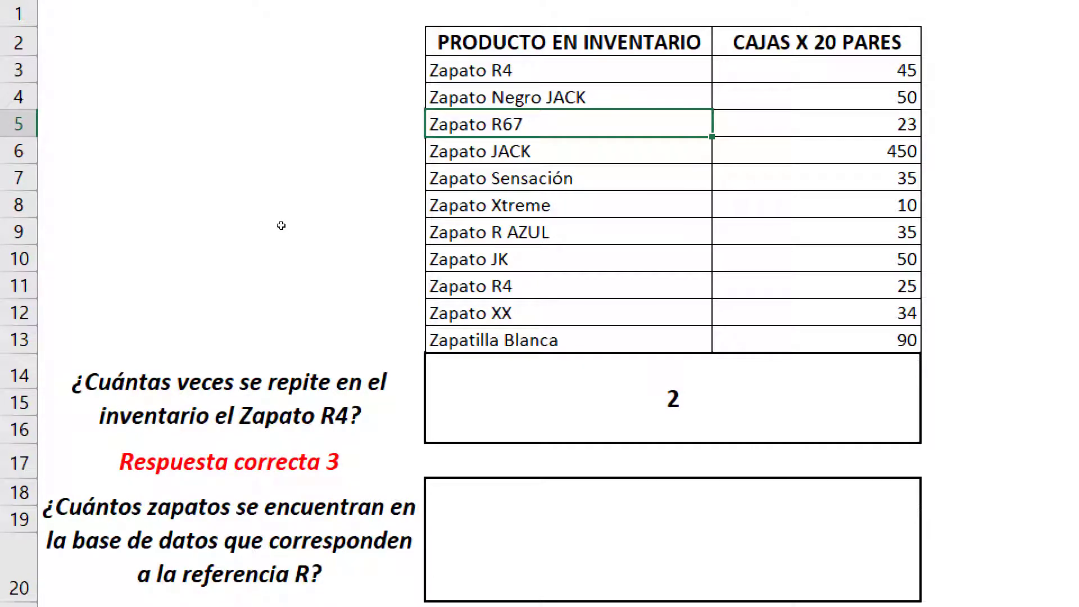
key("Down")
key("Down")
key("Down")
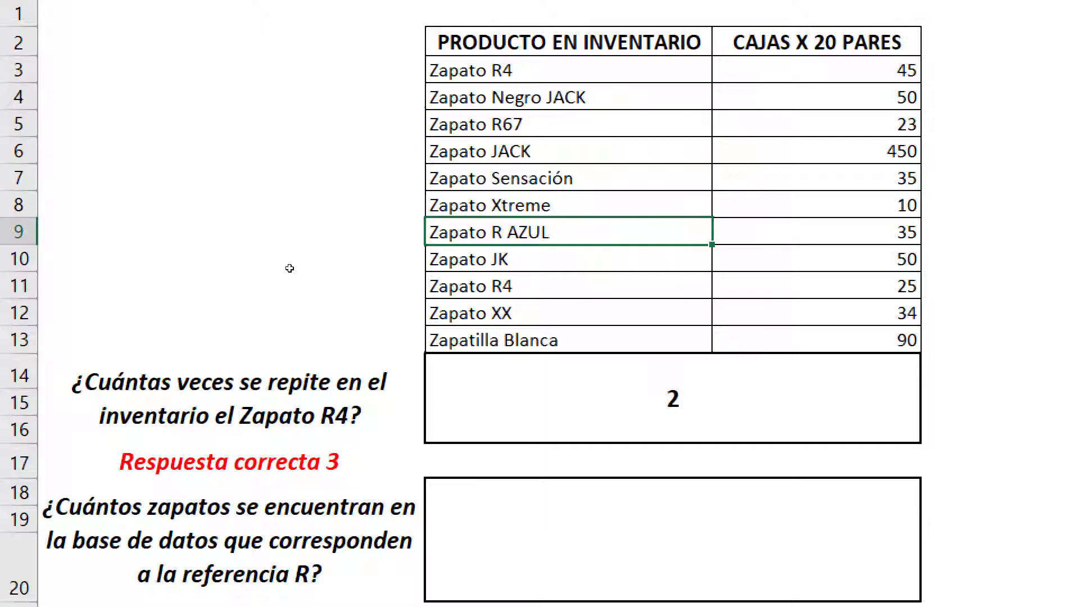
key("Down")
key("Down")
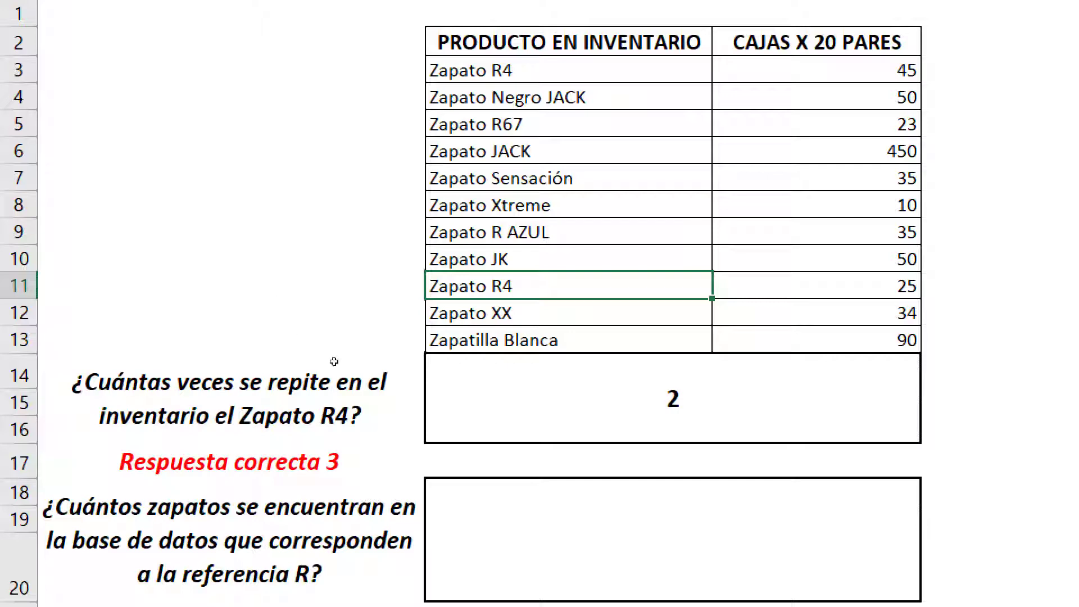
key("Down")
key("Down")
key("Down")
key("F2")
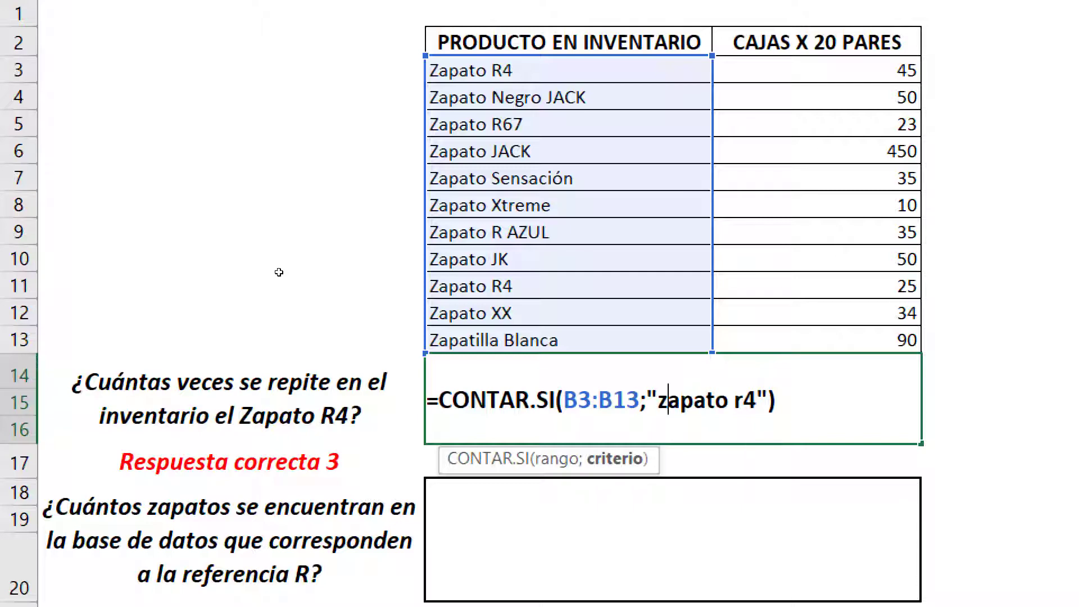
scroll(283, 525, "down", 2)
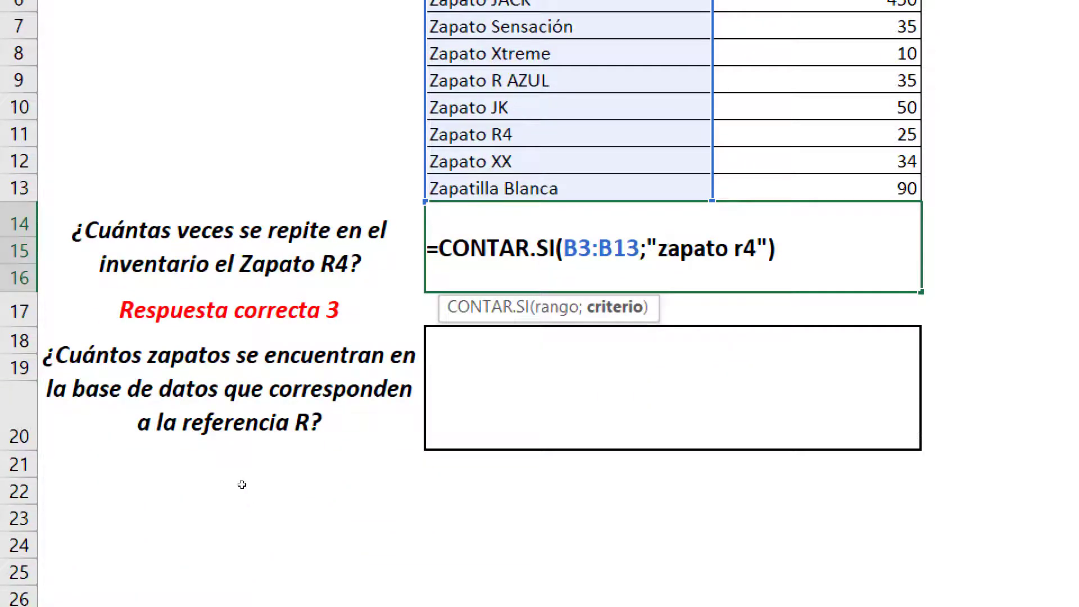
key("Return")
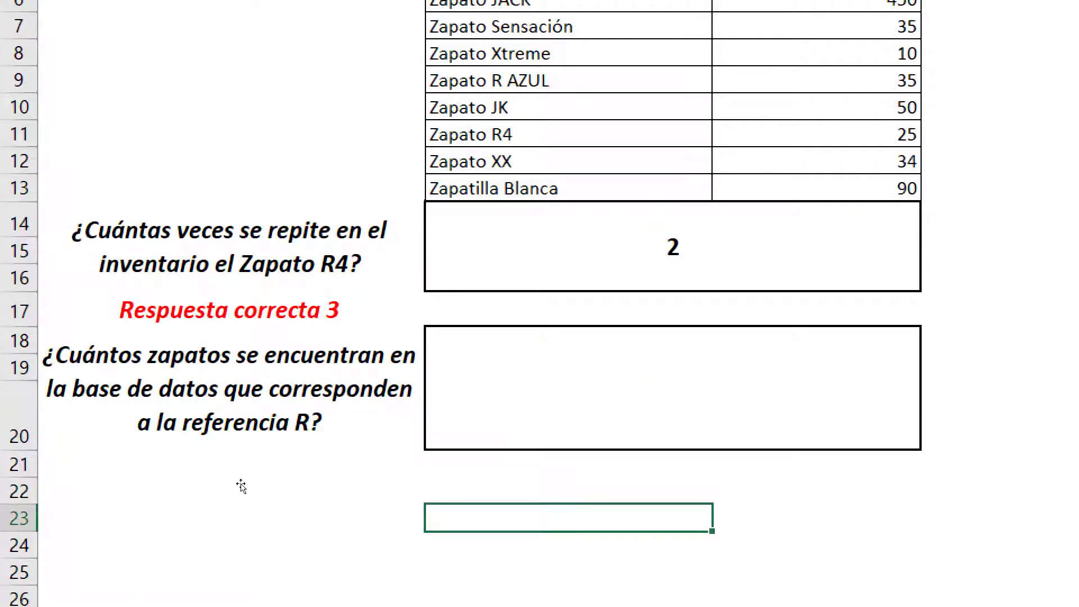
Type the note '*= Reemplazar una cadena de texto' below the answers.
type("*")
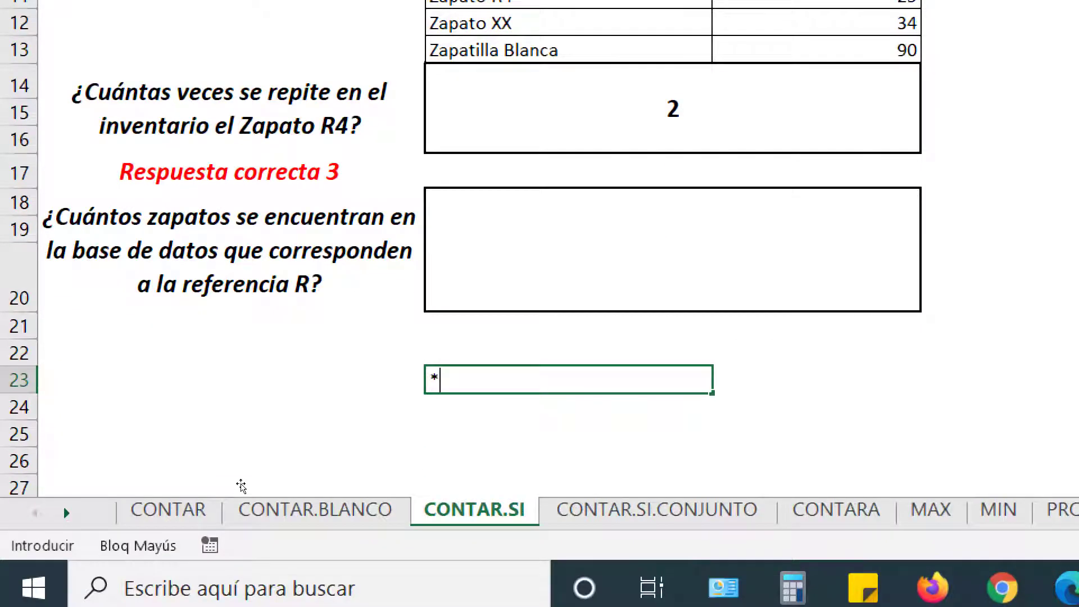
type("=")
key("Caps_Lock")
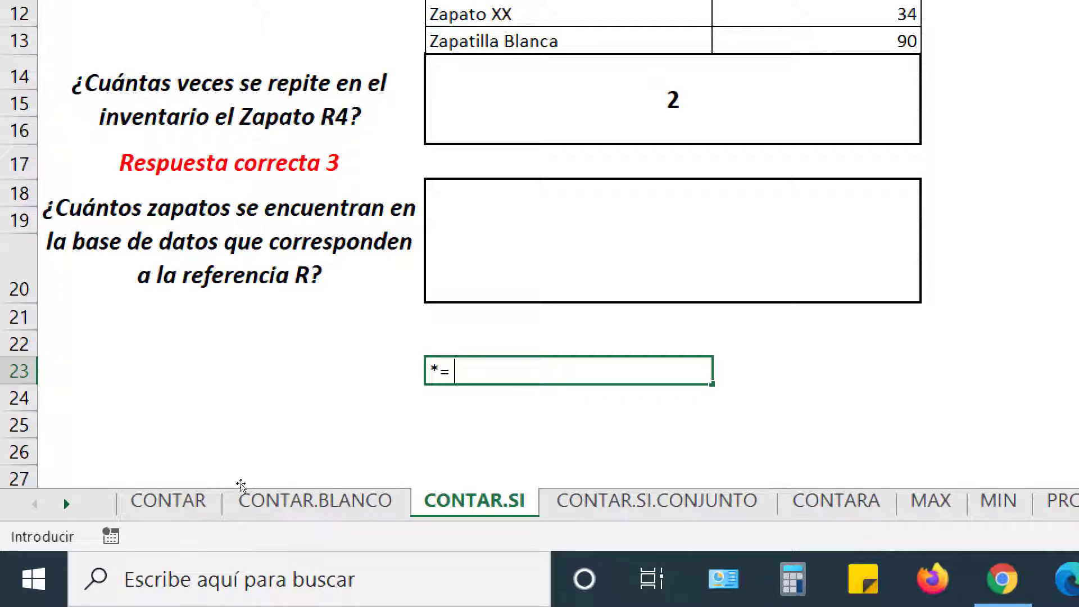
type("Reemp`l")
key("BackSpace")
key("BackSpace")
type("lazar u")
type("na")
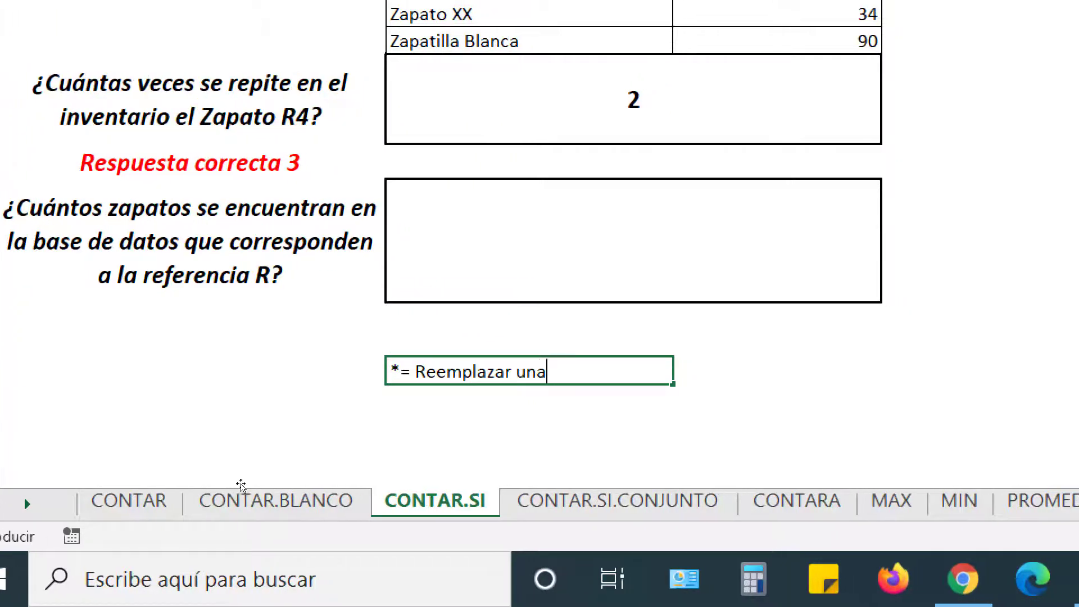
type(" cade")
type("na d")
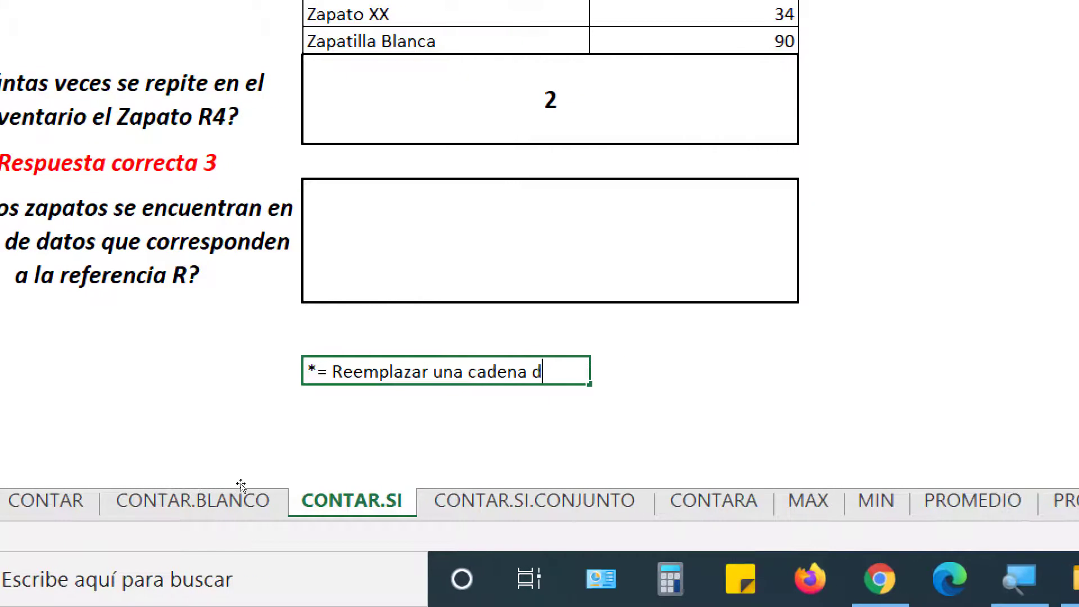
type("e texto")
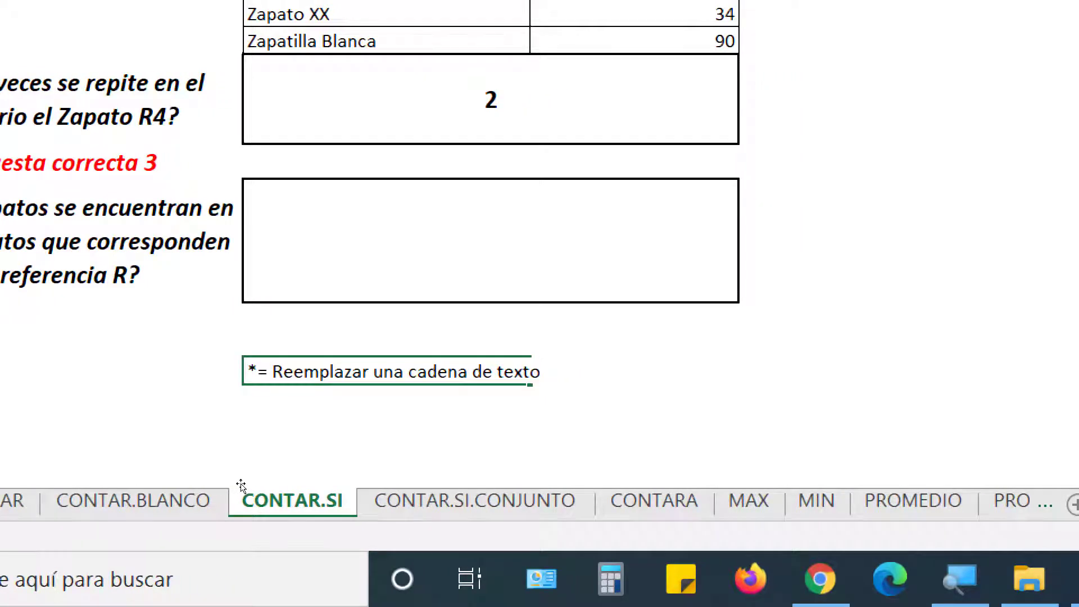
key("Return")
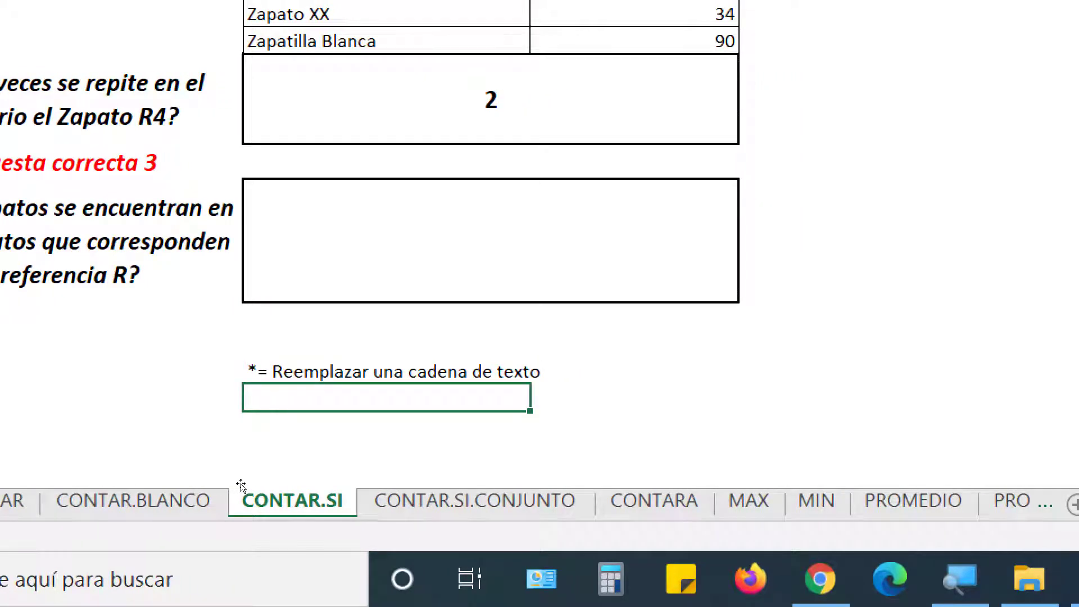
Append ', cualquiera que sea' to the wildcard note.
key("Up")
key("F2")
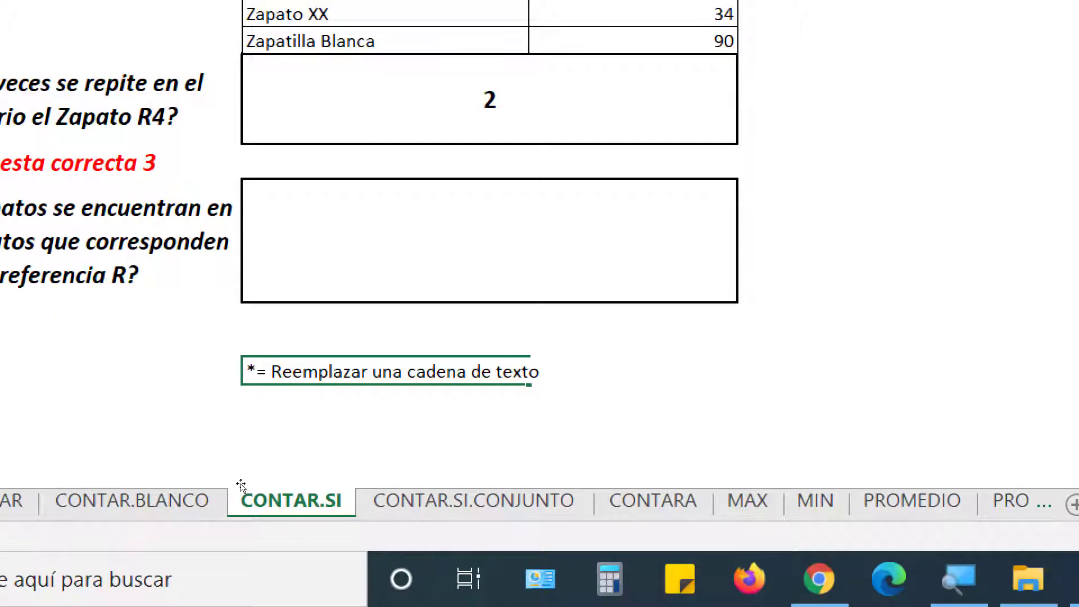
type(", cuya")
key("BackSpace")
key("BackSpace")
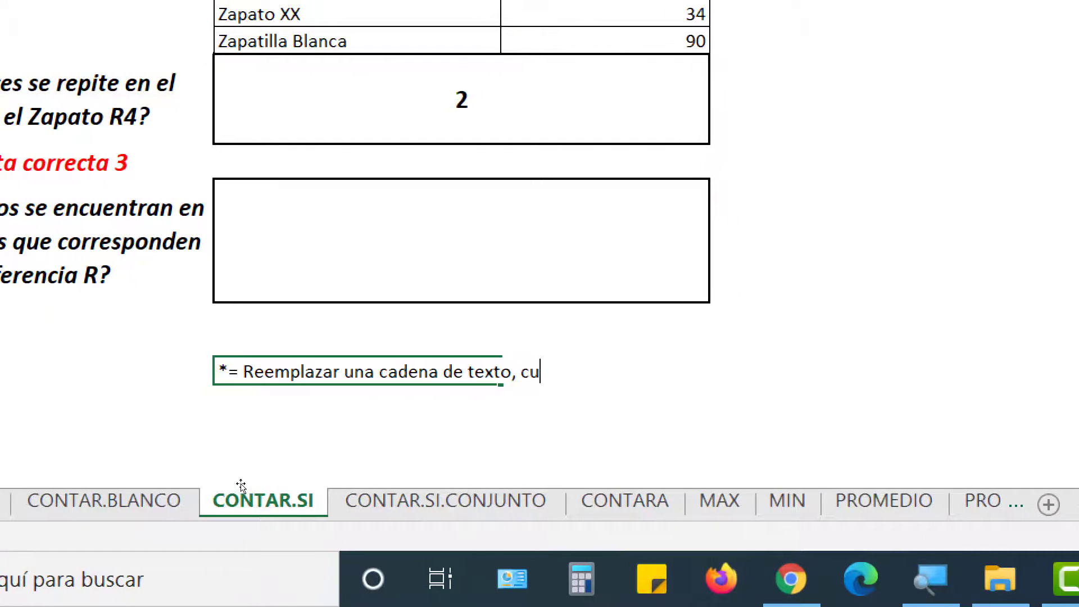
type("alquiera que se")
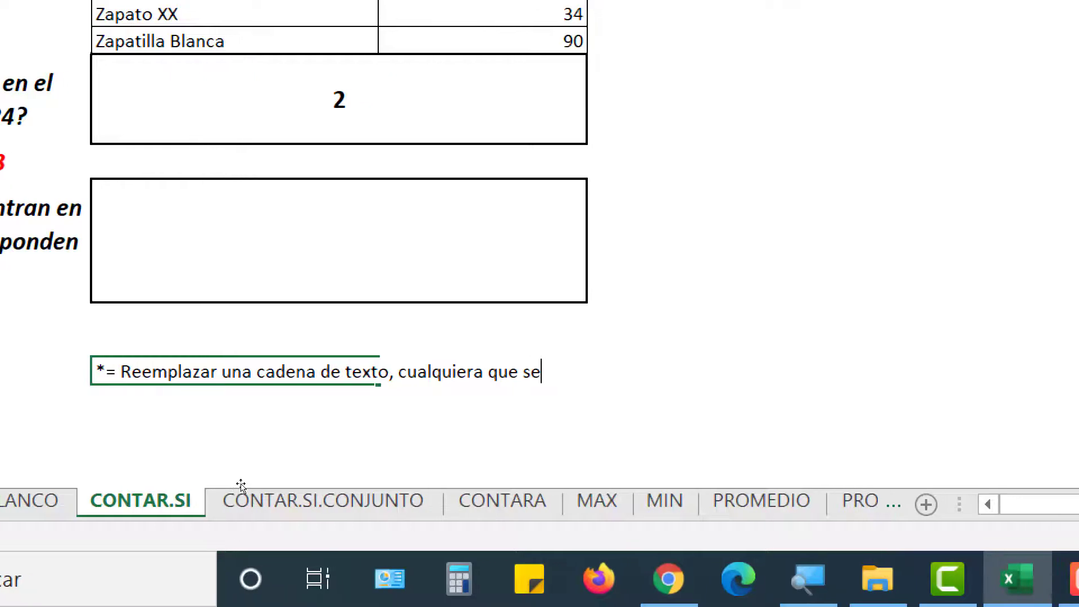
type("a")
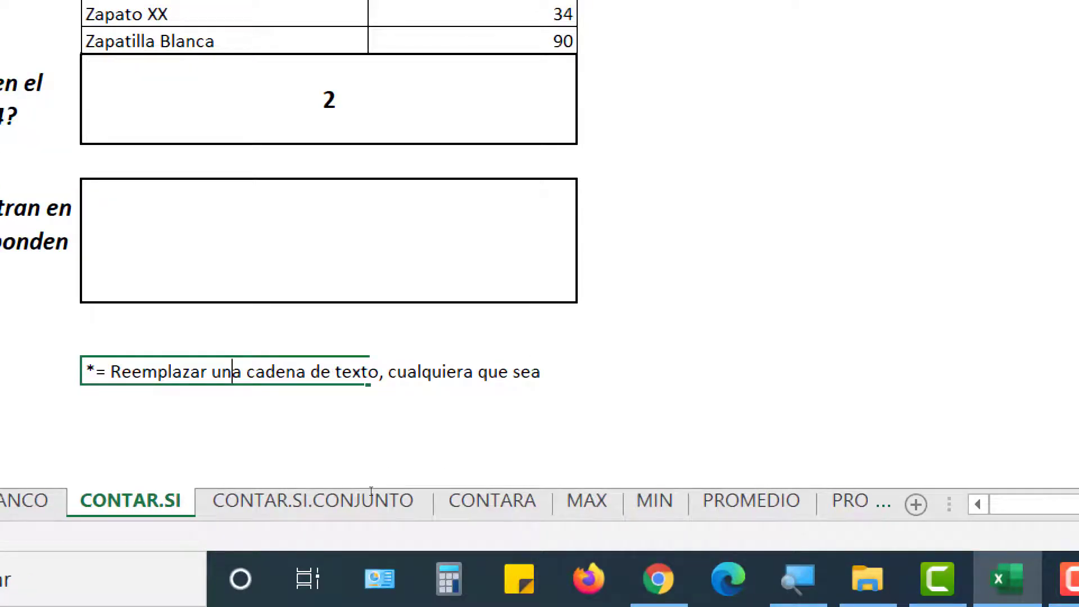
key("Return")
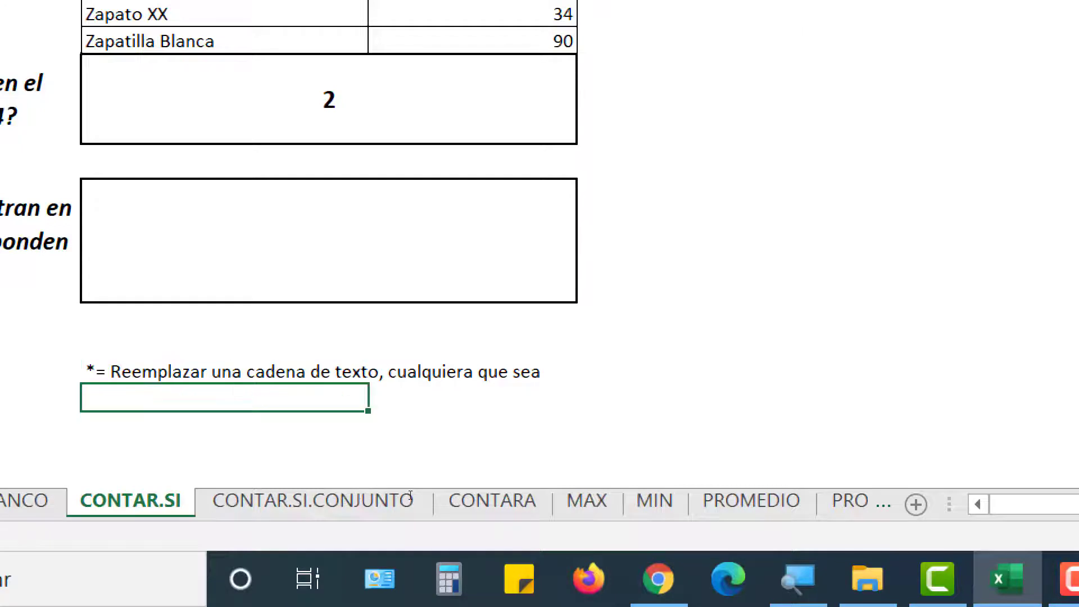
key("Up")
key("Up")
key("Up")
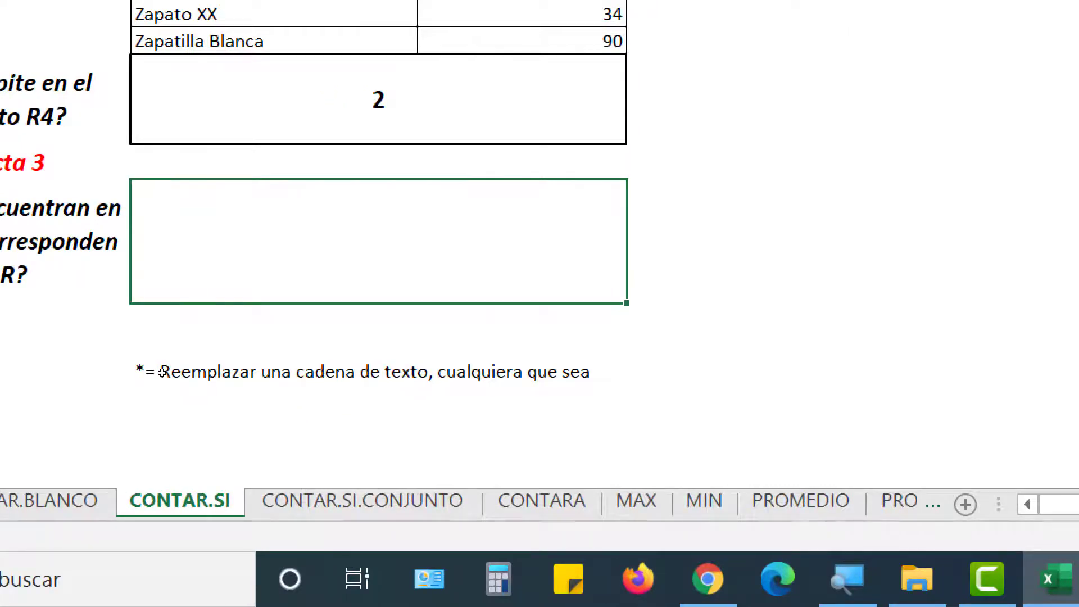
Enter =CONTAR.SI(B3:B13;"zapato r?") in the R-reference answer box, giving 2.
type("=contar")
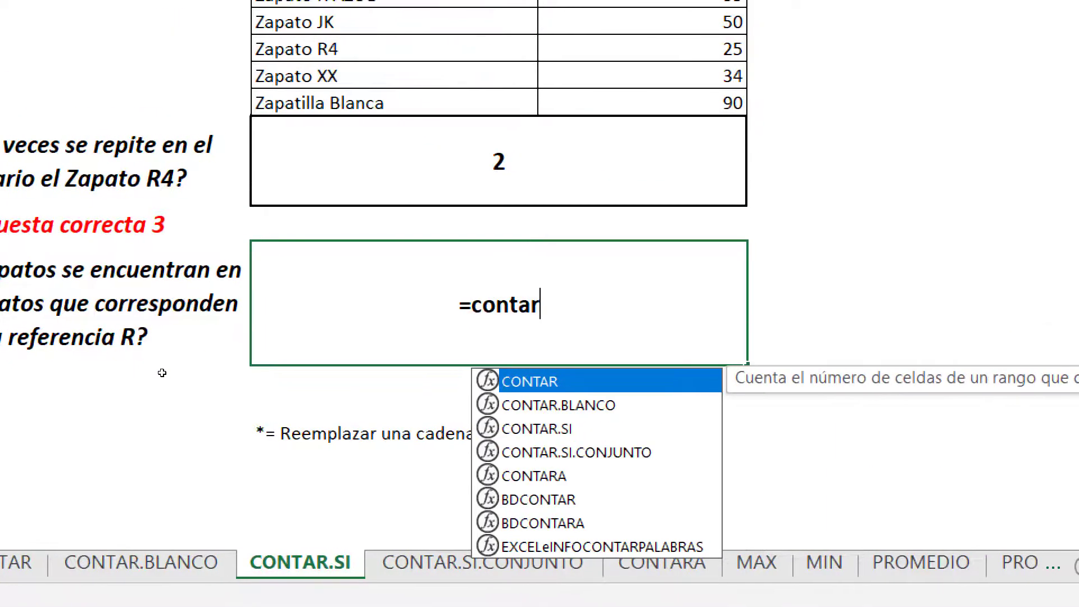
key("Down")
key("Down")
key("Tab")
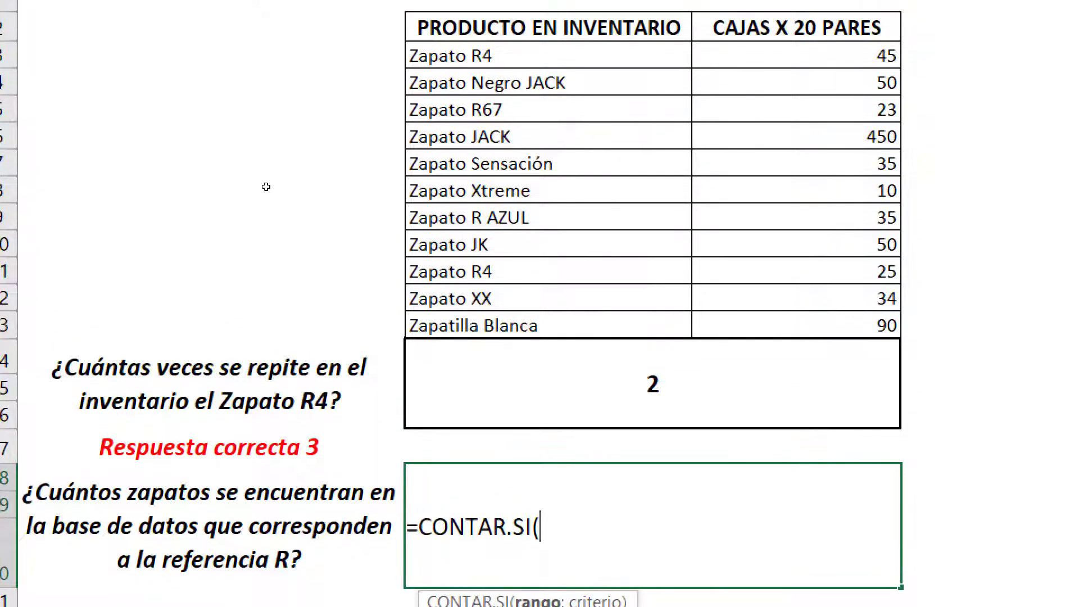
left_click_drag(450, 55, 450, 326)
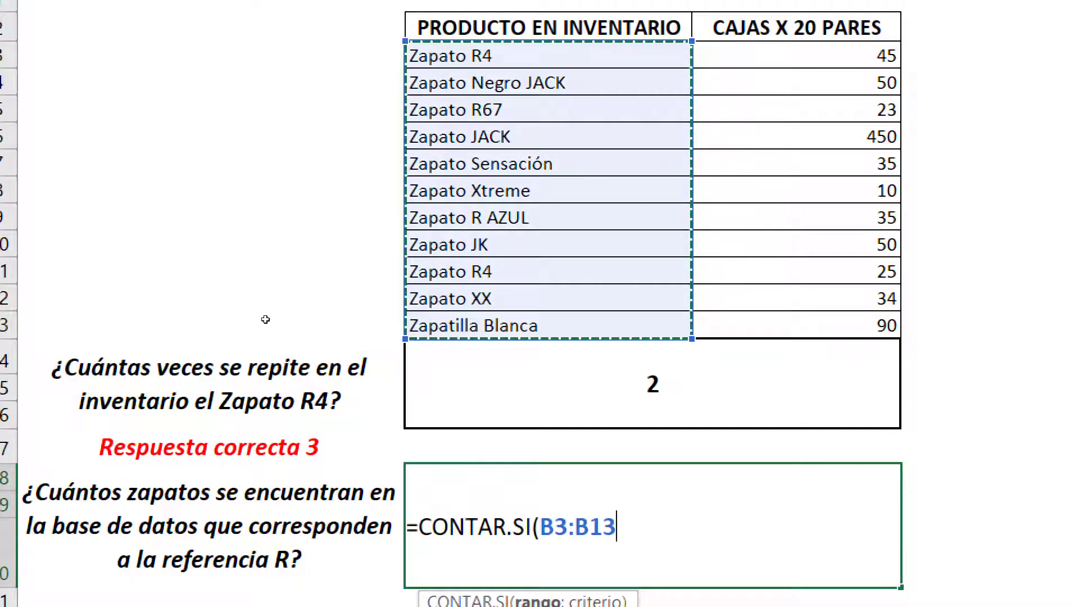
type(";")
type("\"z")
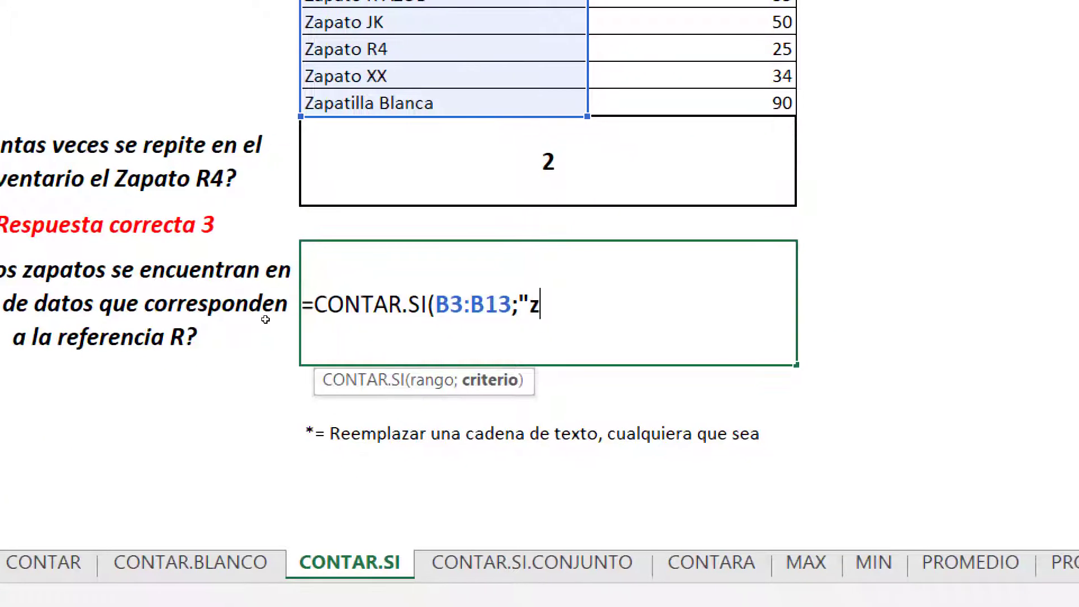
type("apato ")
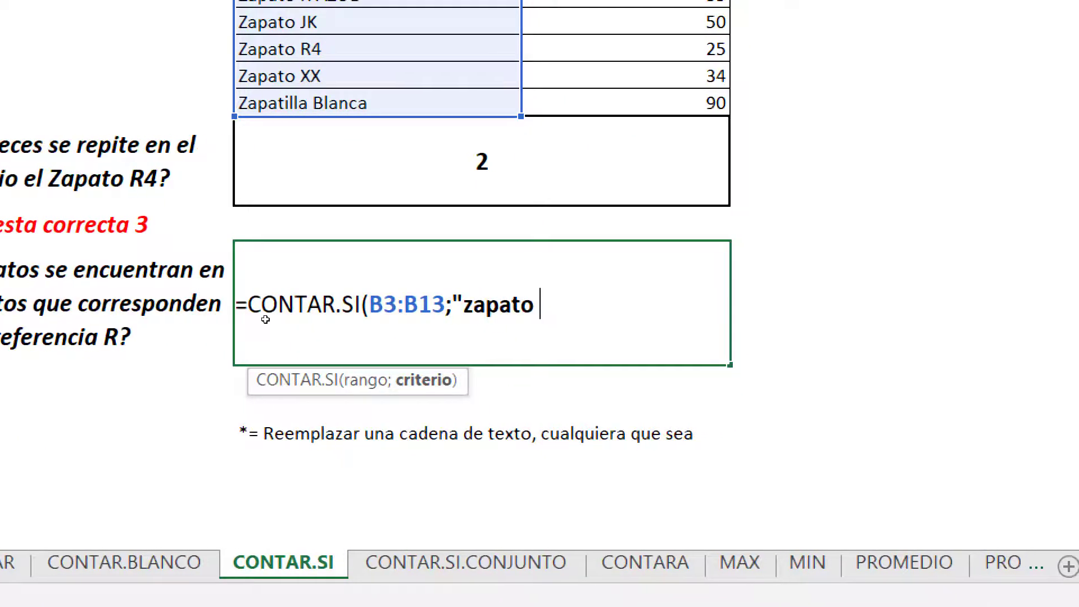
type("r")
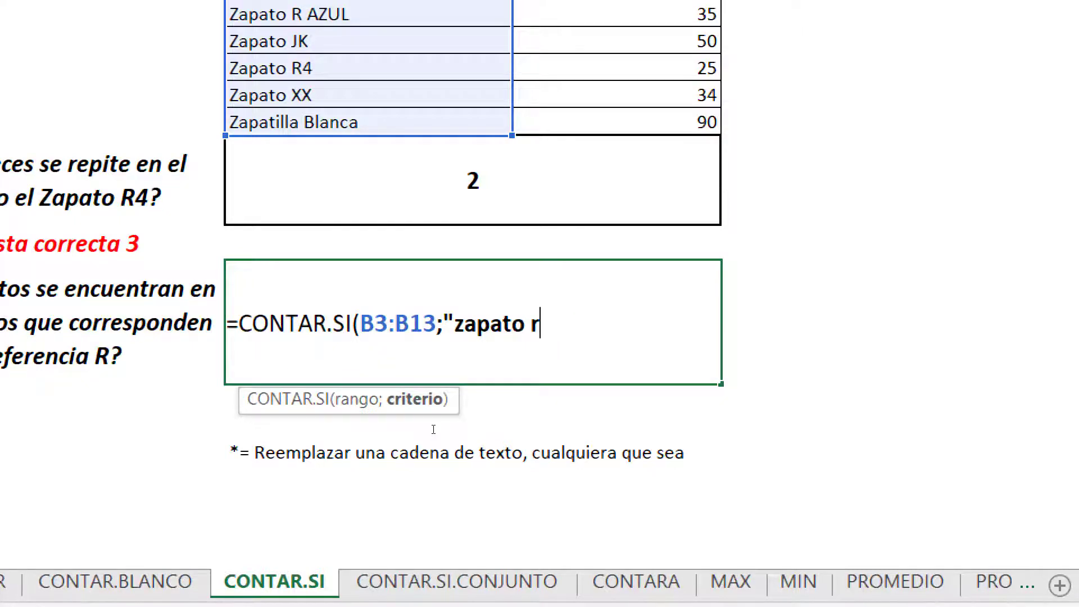
type("?")
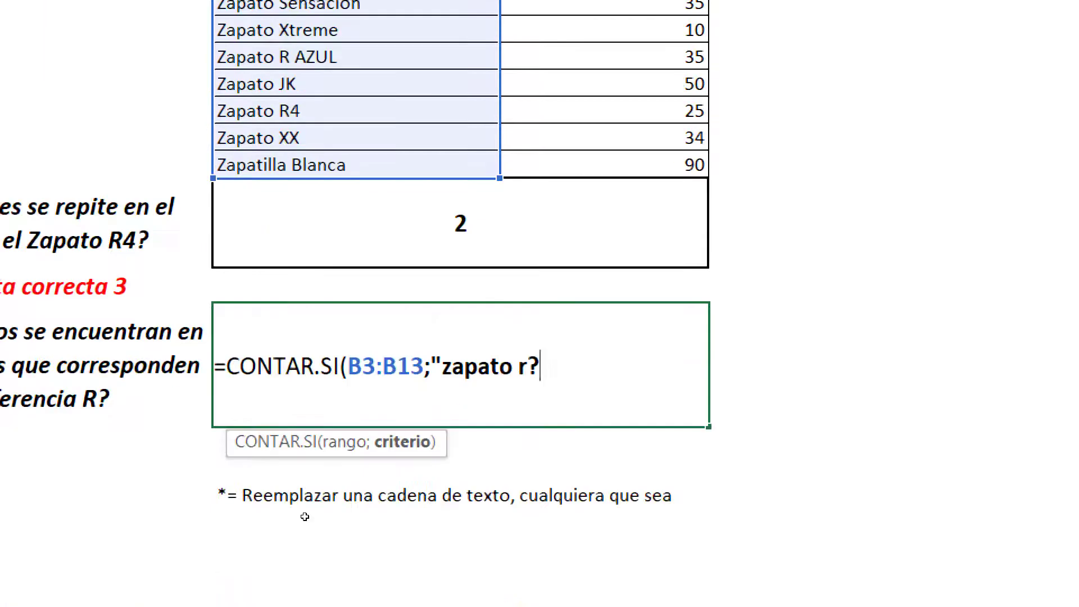
type("\"")
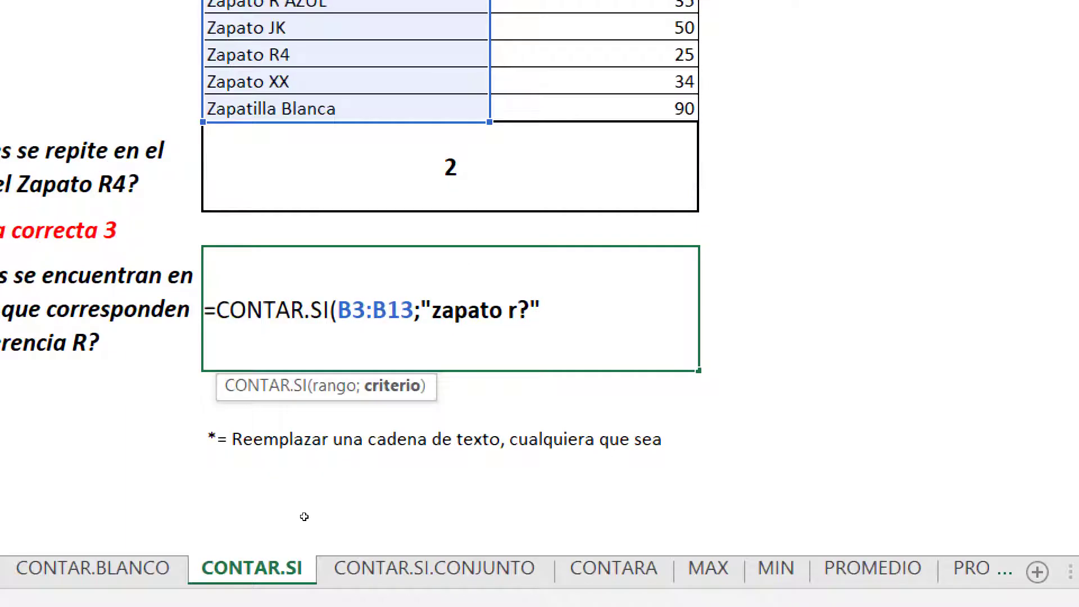
type(")")
key("Return")
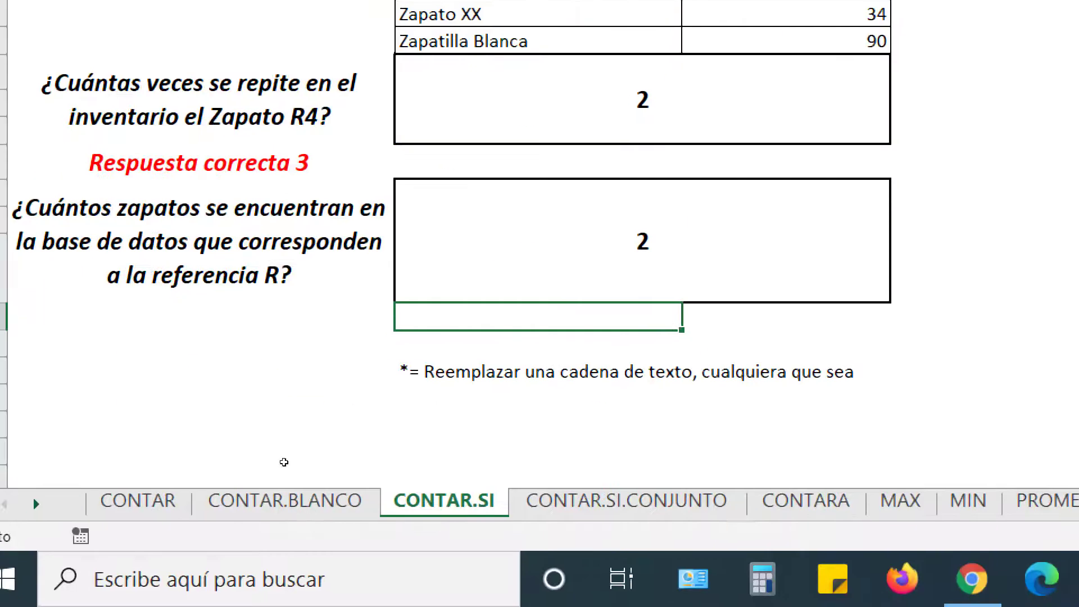
Change the criterion to "zapato r??" by adding a second ? wildcard.
key("Right")
key("Right")
key("Right")
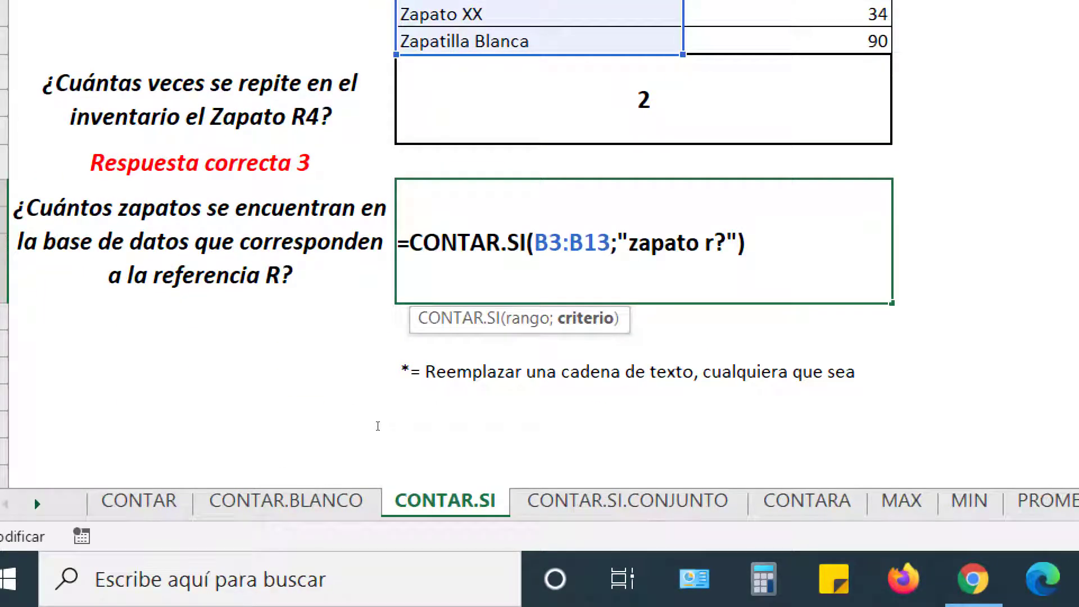
key("shift+Right")
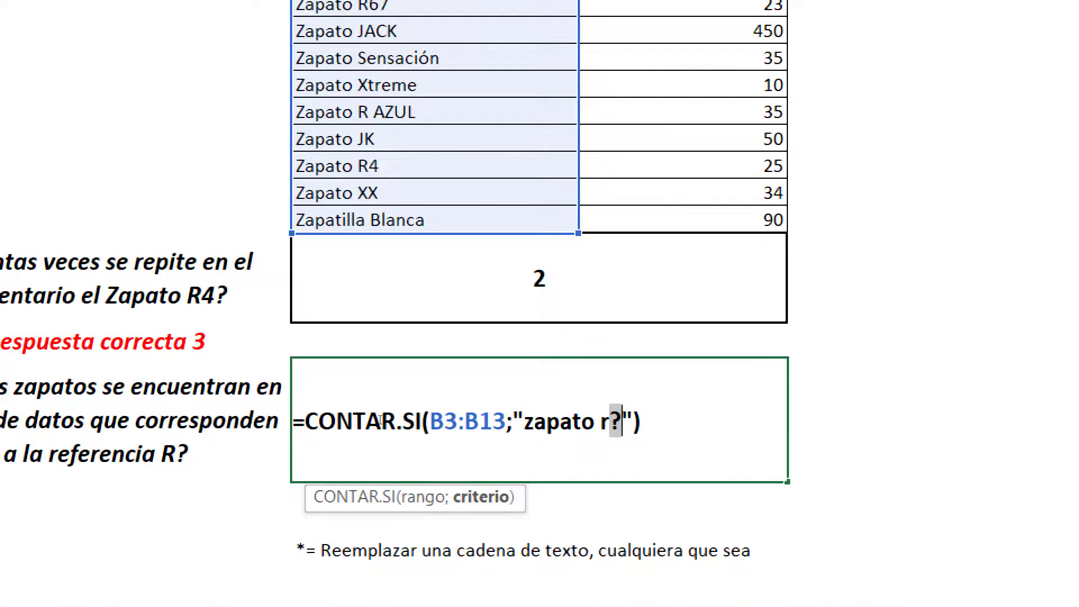
key("Right")
type("?")
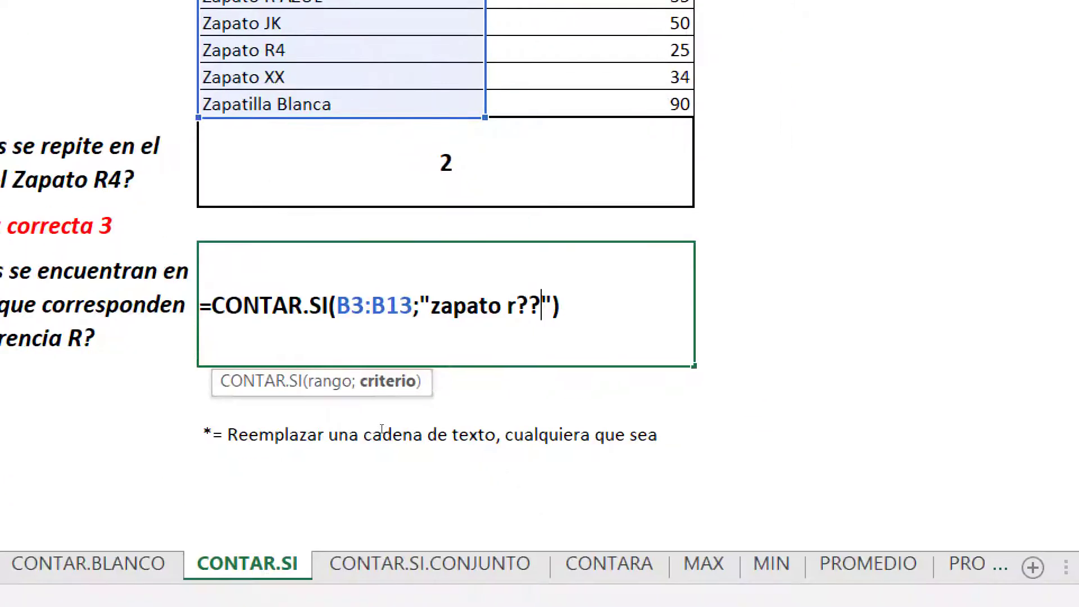
key("Return")
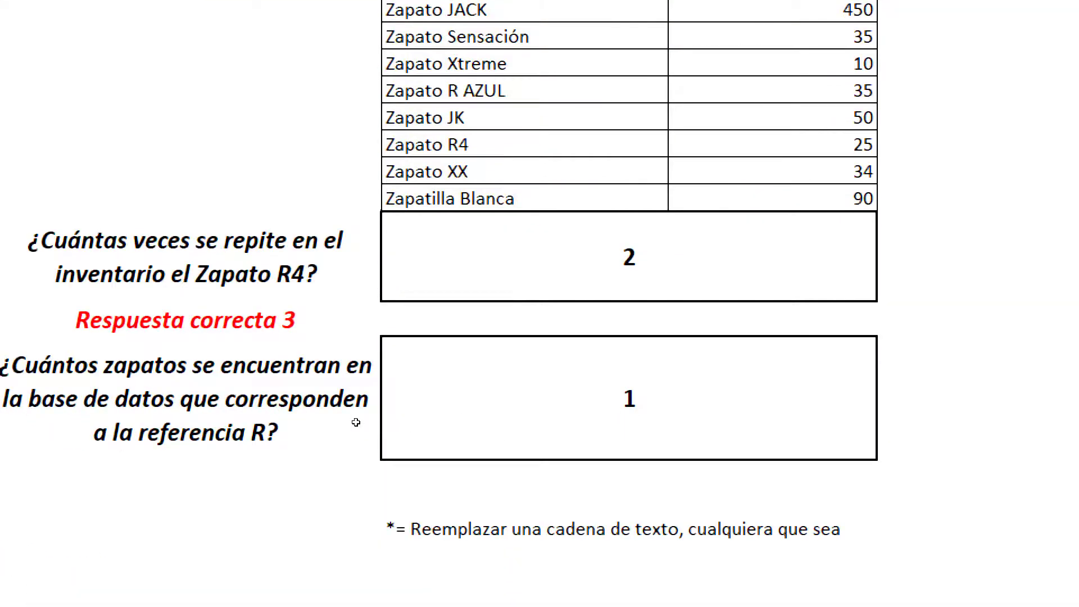
Replace the ?? wildcards with * so the criterion reads "zapato r*", giving 4.
double_click(405, 438)
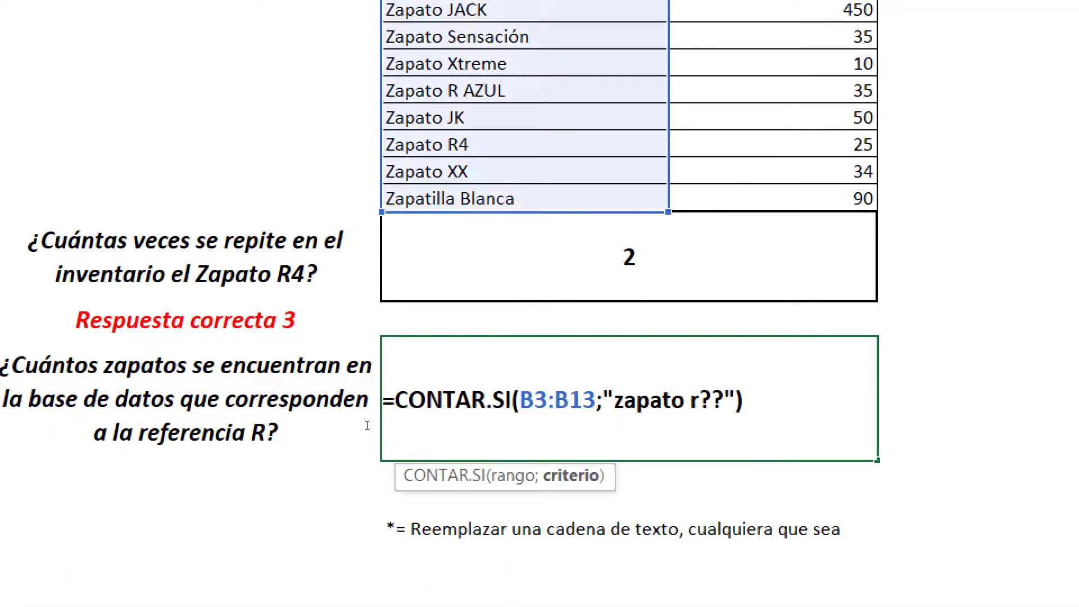
key("shift+Right")
key("shift+Right")
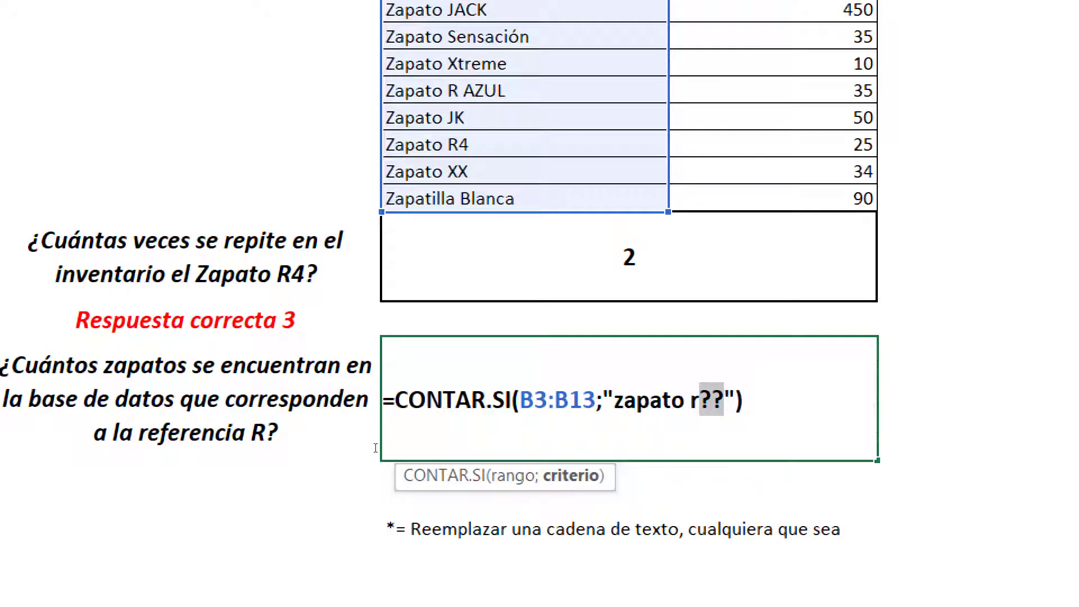
type("*")
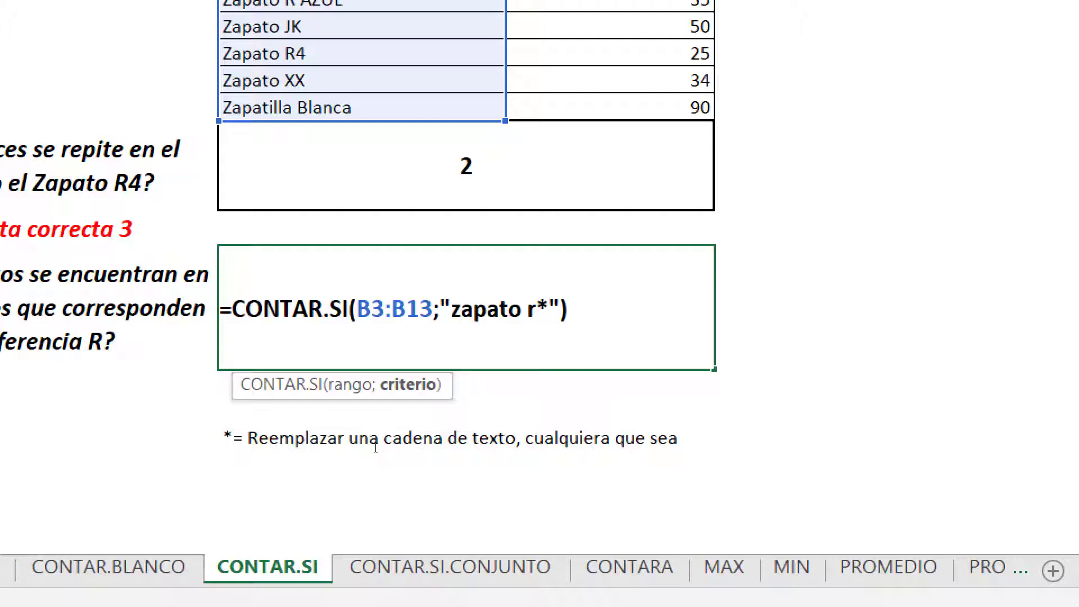
key("Return")
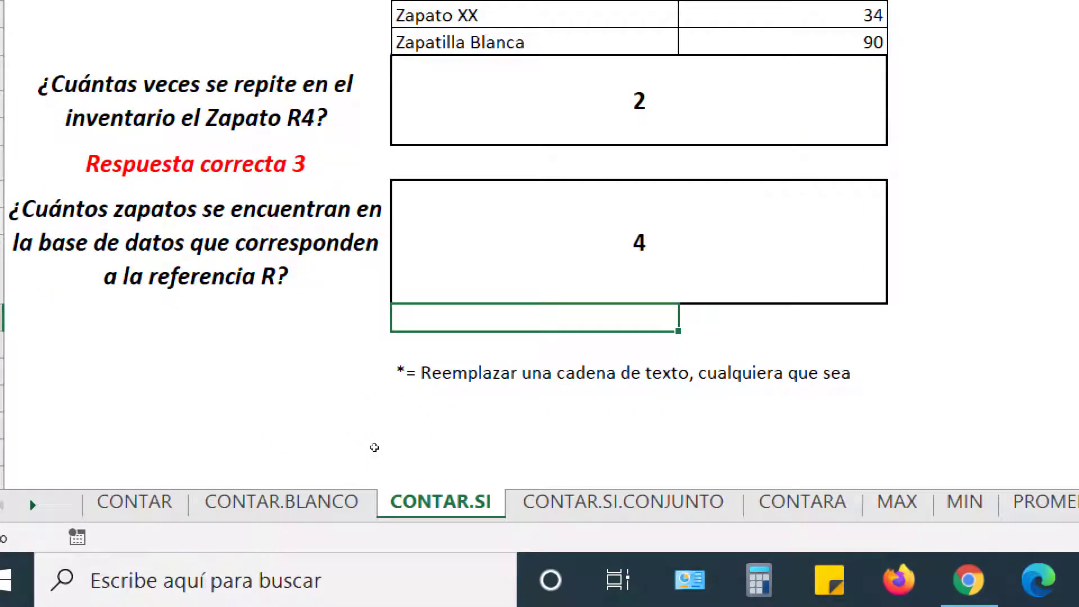
key("Up")
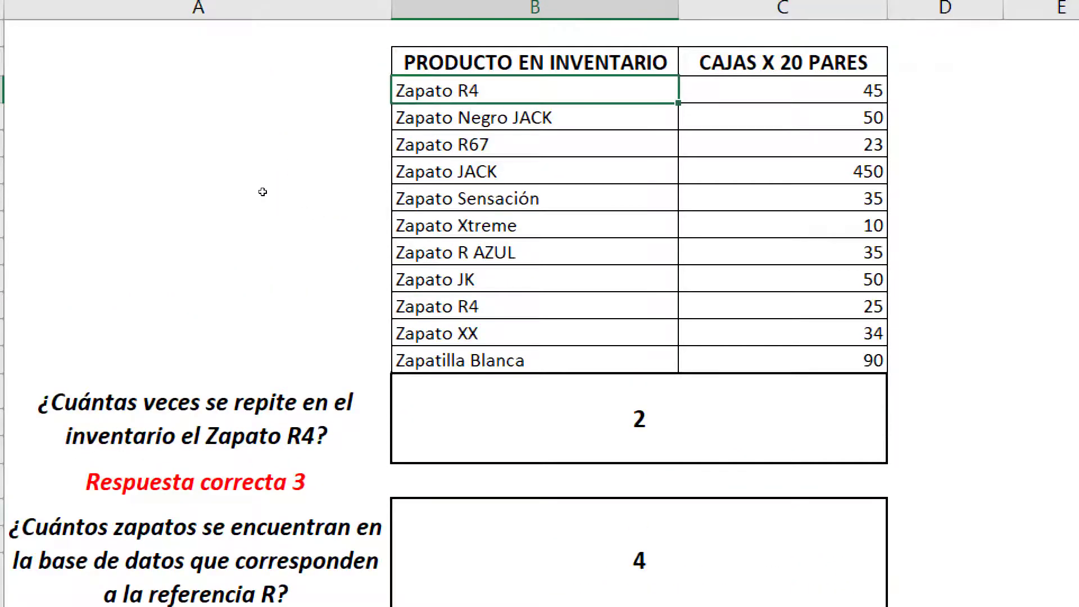
key("Down")
key("Down")
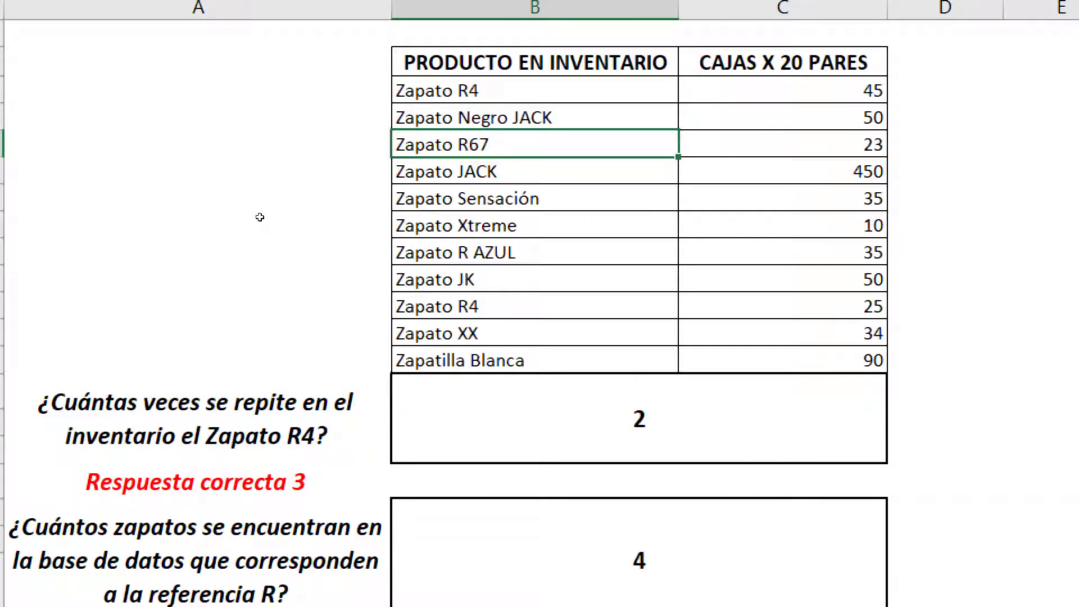
key("Down")
key("Down")
key("Down")
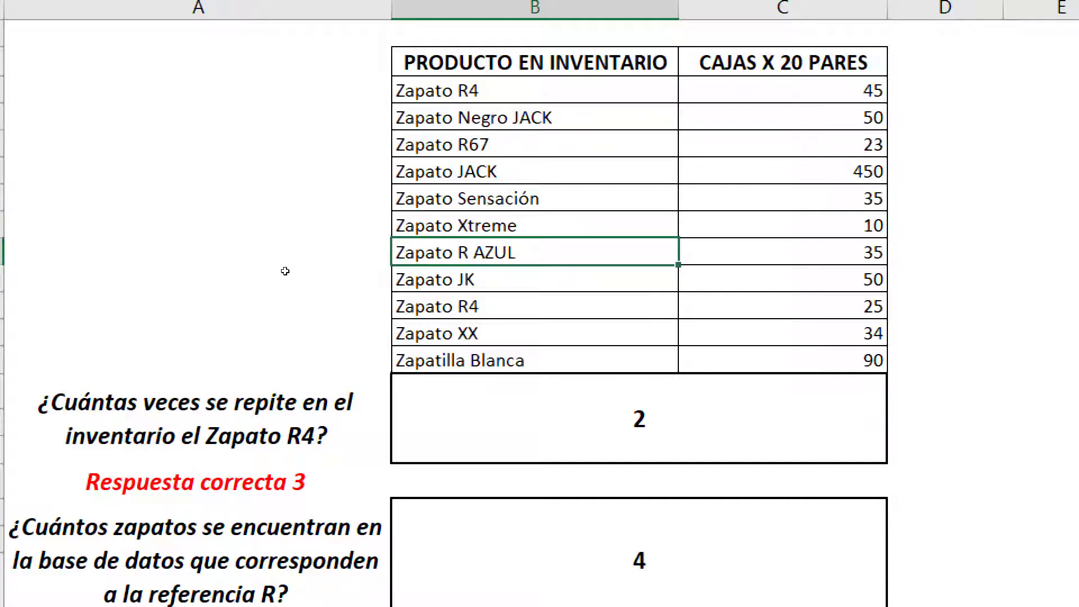
key("Down")
key("Down")
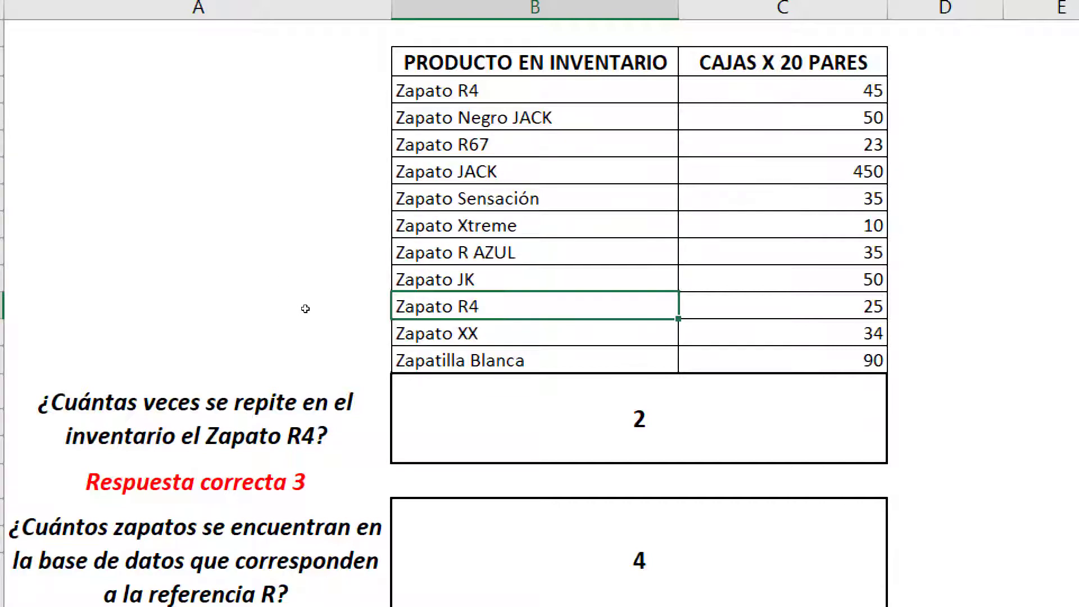
double_click(527, 565)
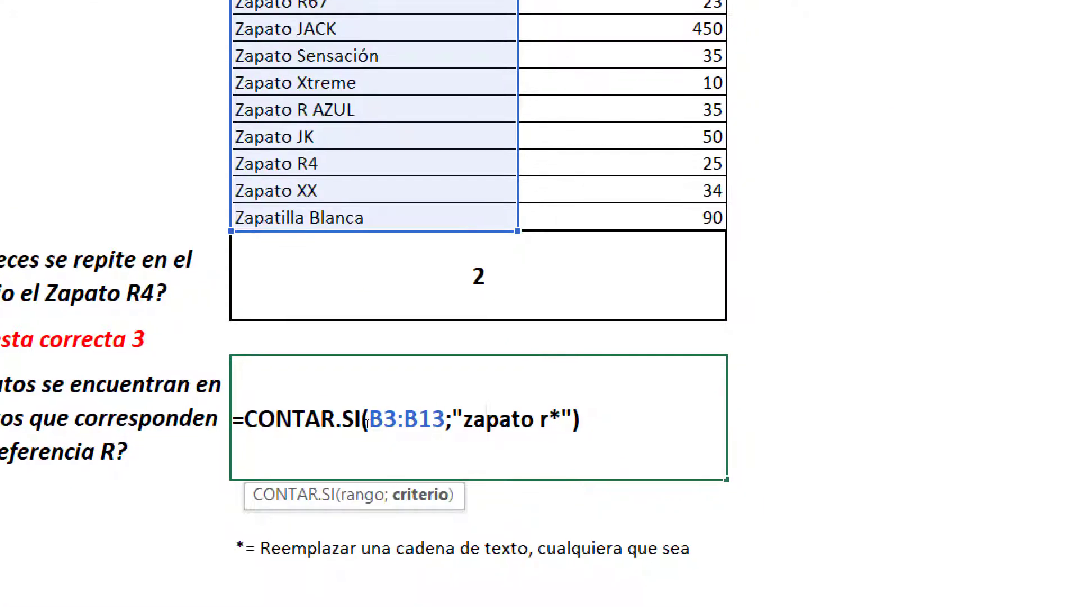
key("Right")
key("Right")
key("Right")
key("shift+Right")
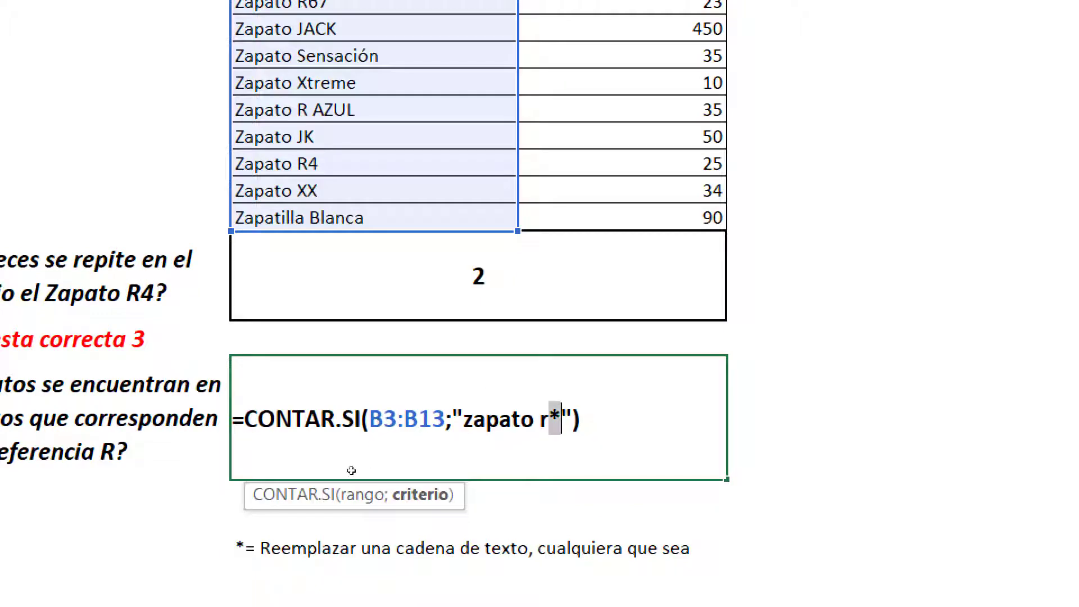
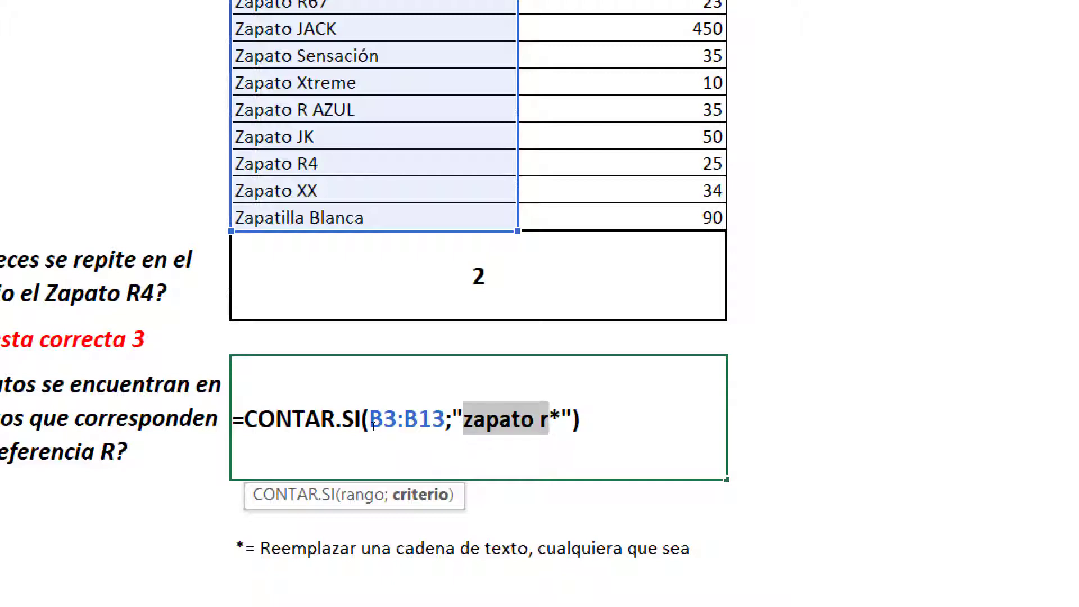
Commit =CONTAR.SI(B3:B13;"zapato r*") in the answer cell, returning 4.
key("Return")
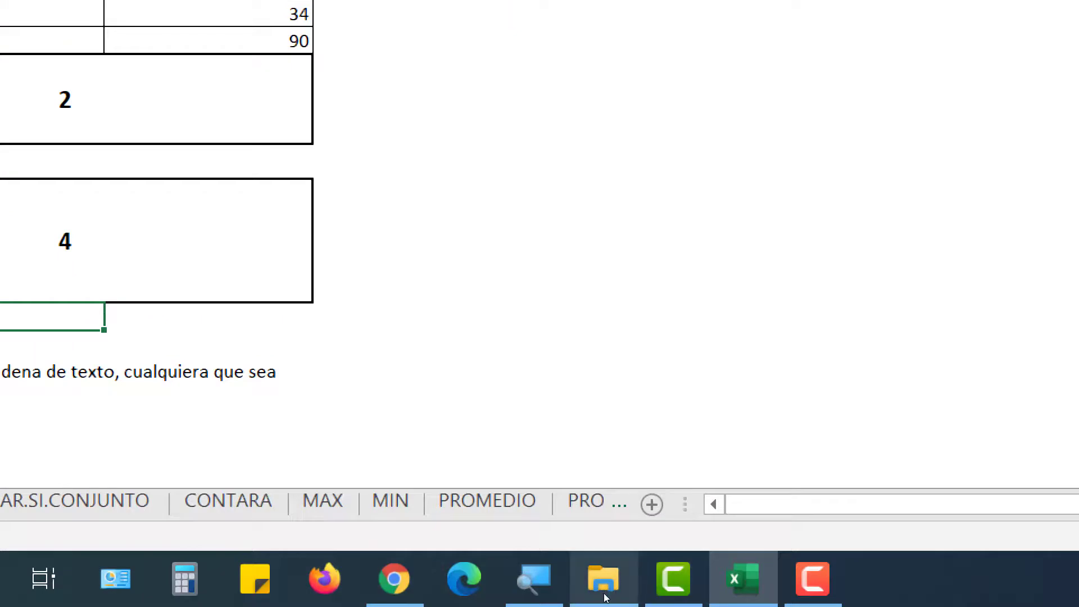
Browse MEMORIA > SENA > COMPLEMENTARIOS > JUICIOS EVALUATIVOS > 2152506 and select FINALIZADA FICHA 2152506 AC.
left_click(604, 596)
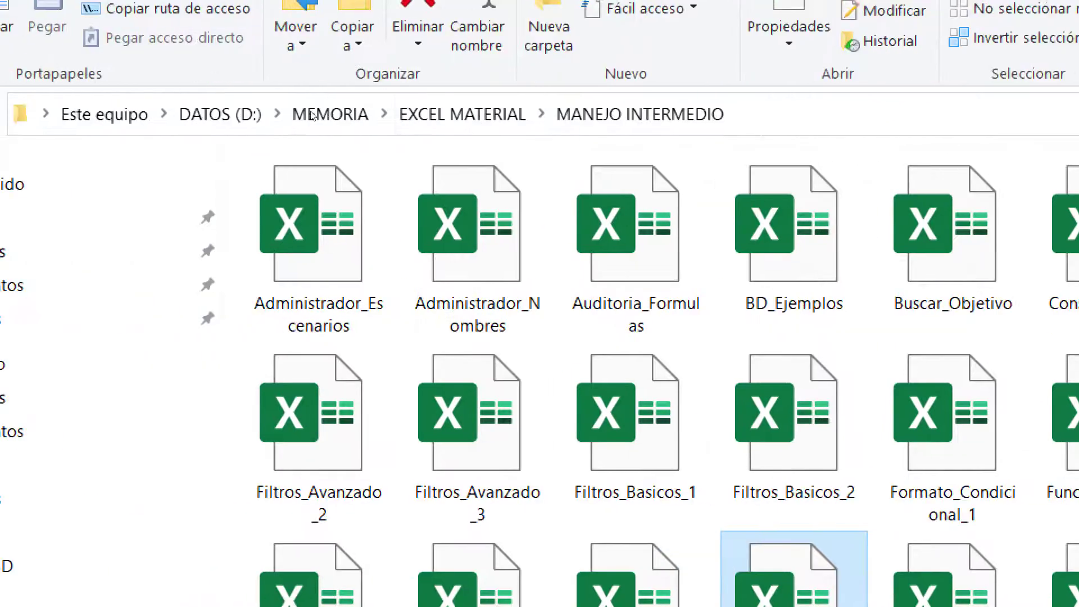
left_click(329, 115)
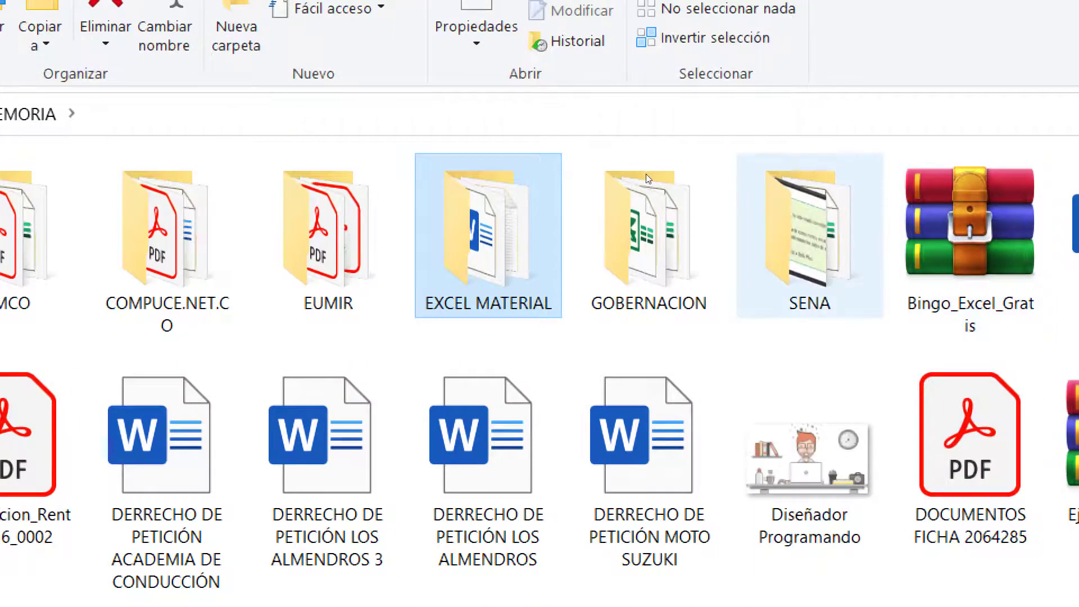
double_click(810, 224)
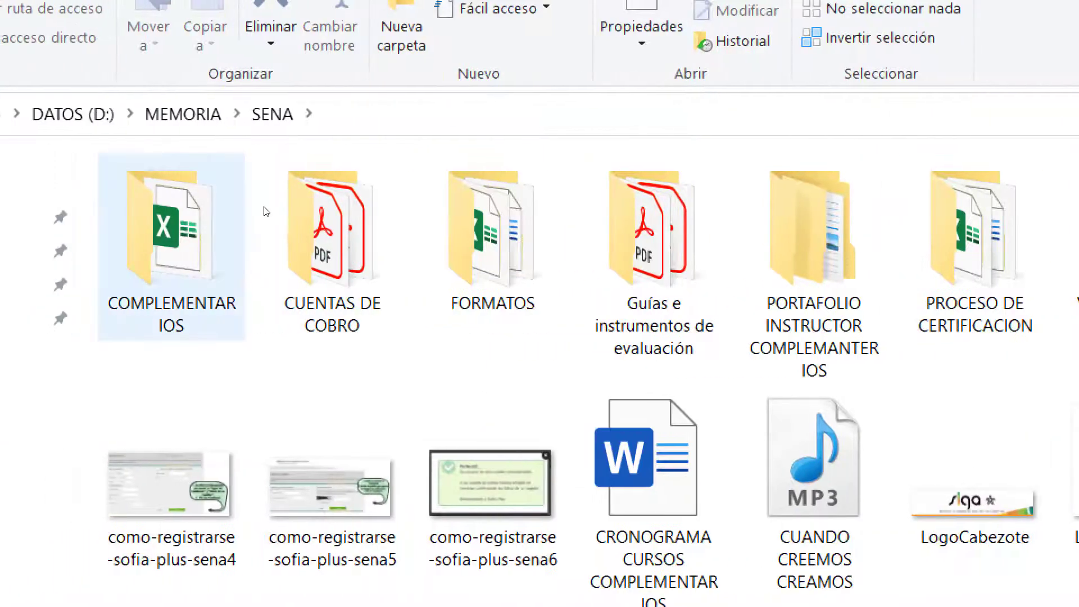
double_click(256, 201)
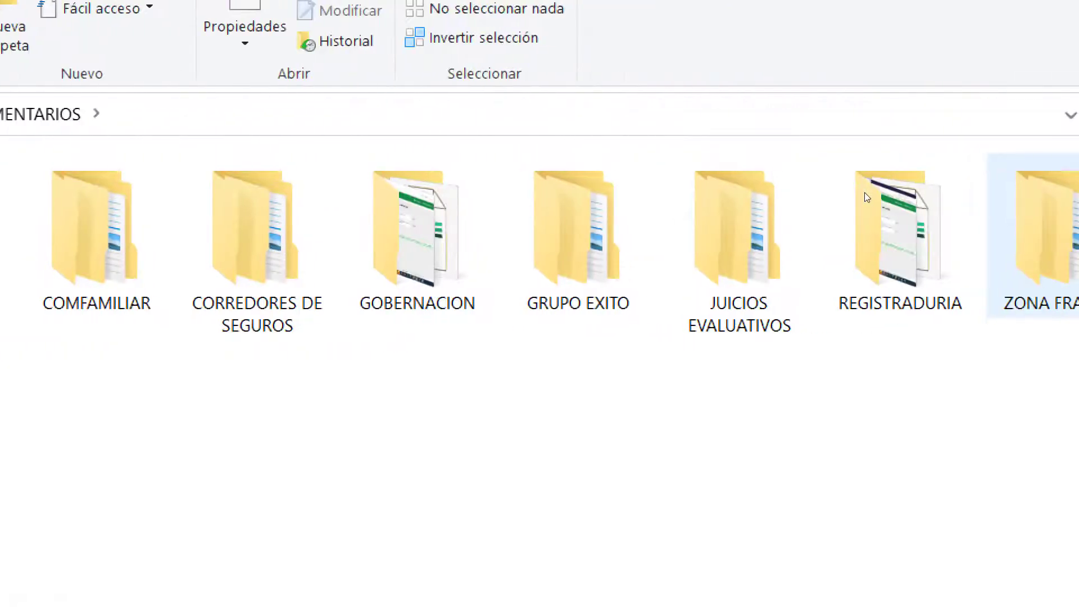
double_click(716, 181)
double_click(731, 394)
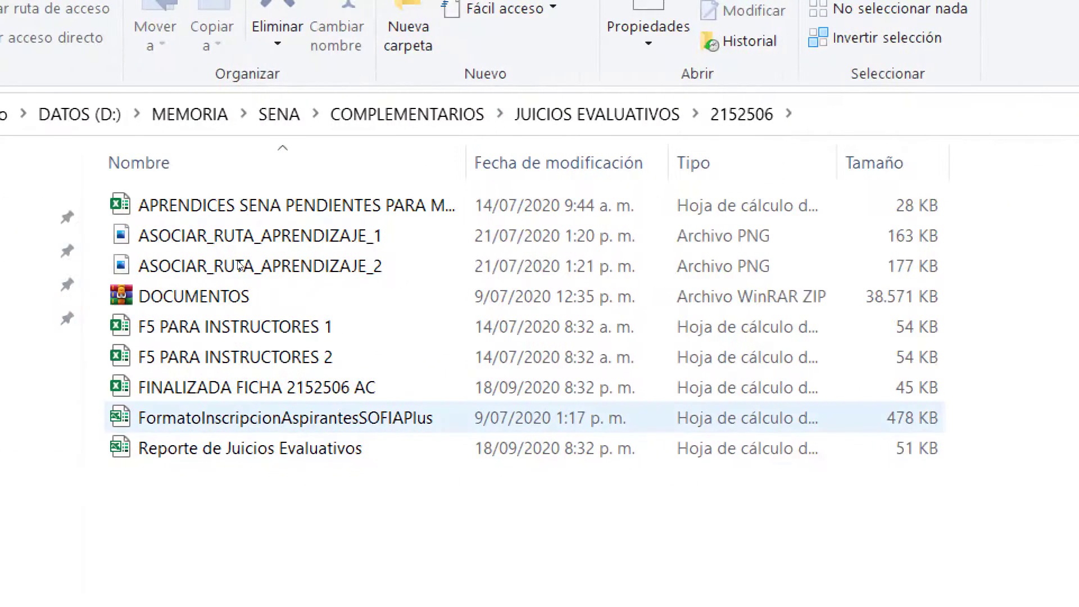
left_click(253, 387)
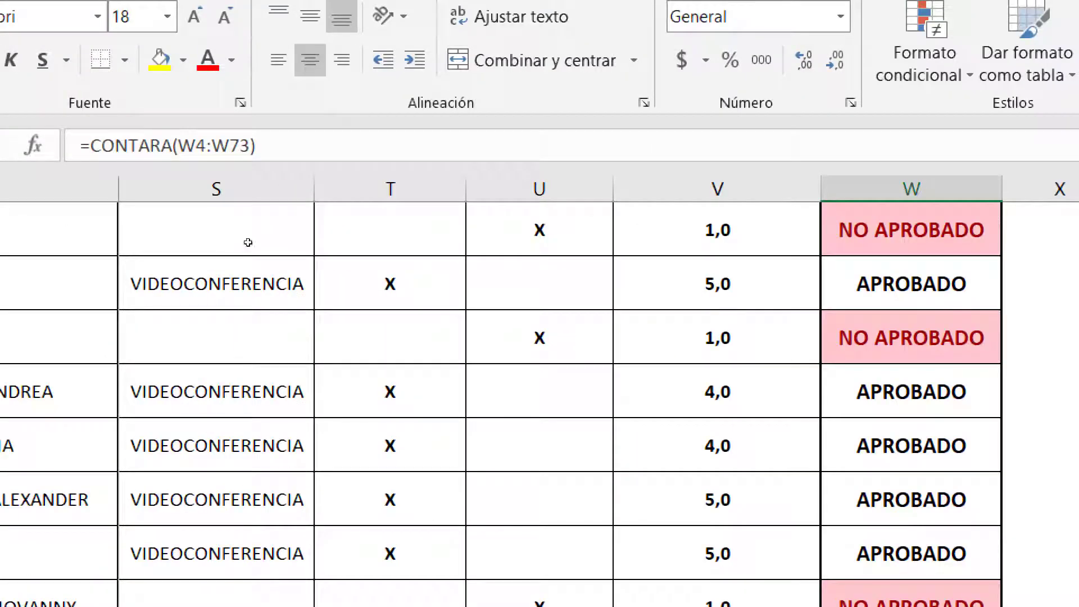
Scroll down column W to the TOTAL APRENDICES summary and select the total of 70.
scroll(645, 286, "down", 3)
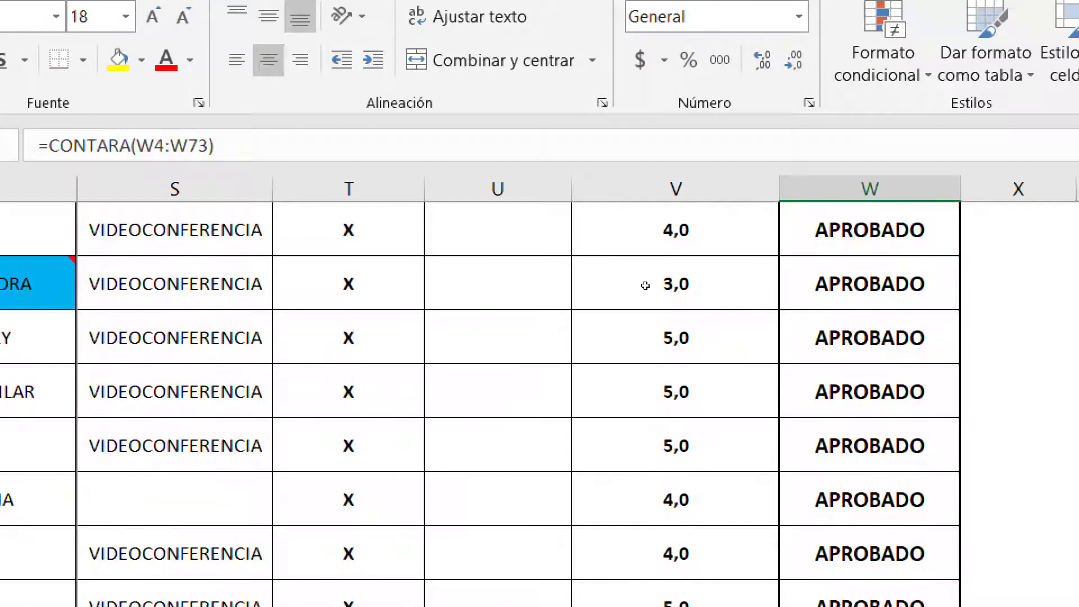
scroll(645, 285, "down", 3)
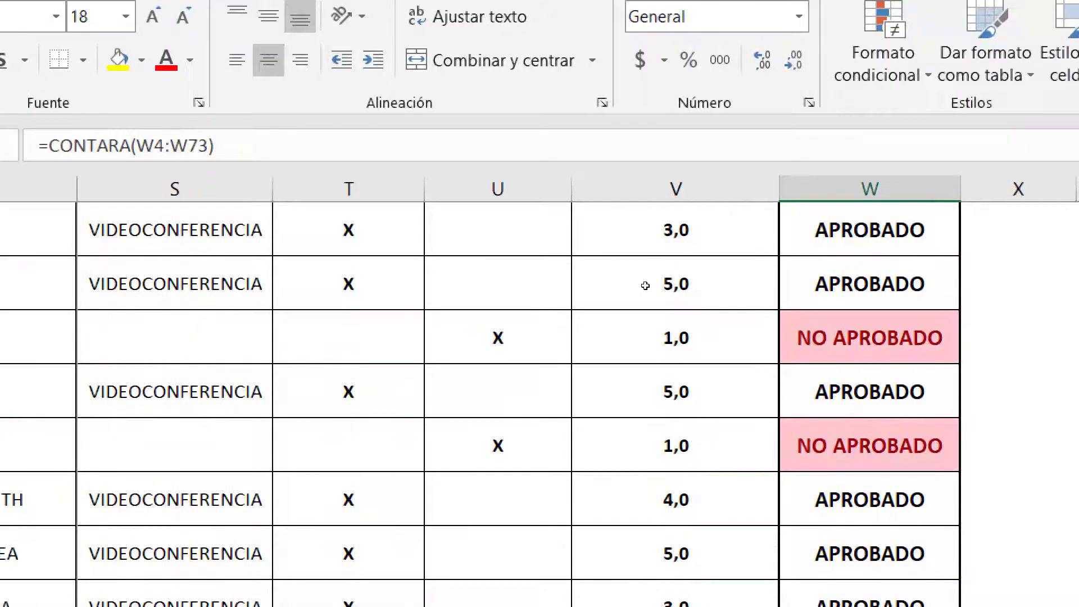
scroll(646, 285, "down", 3)
scroll(645, 285, "down", 3)
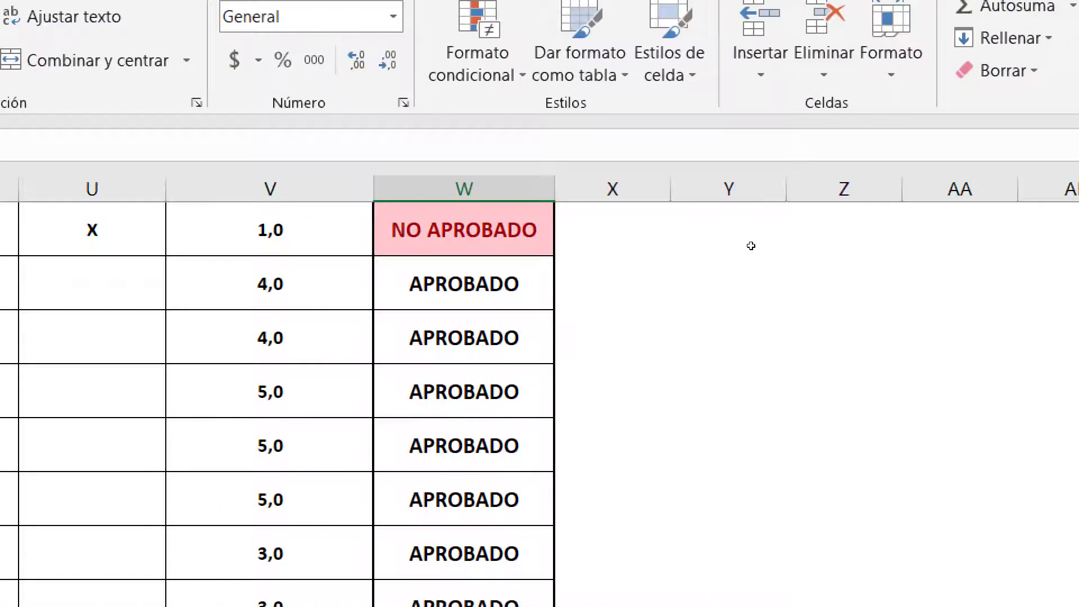
scroll(751, 246, "up", 1)
scroll(751, 246, "up", 2)
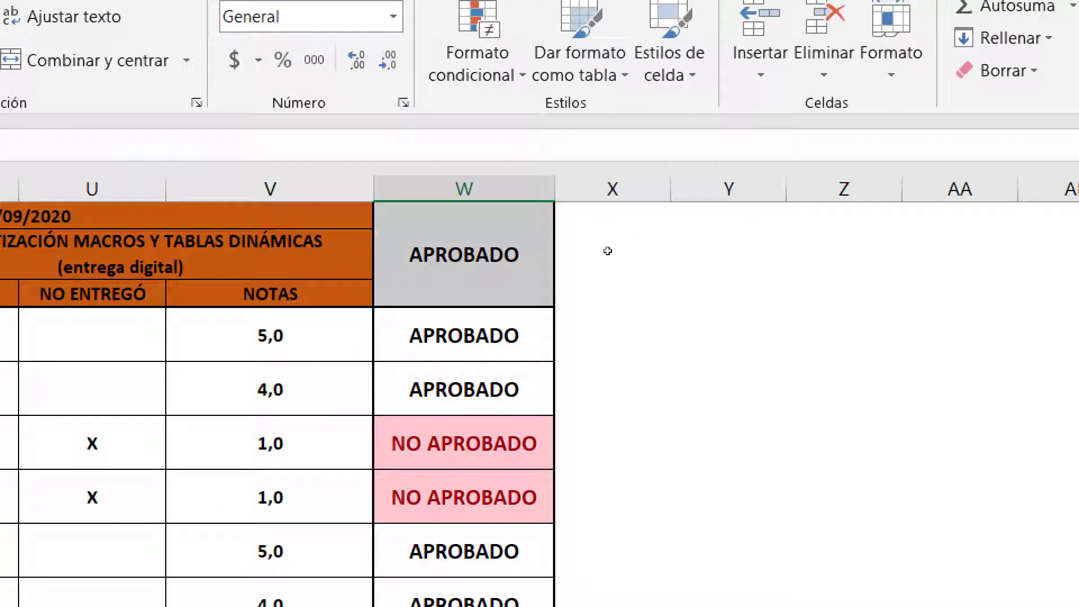
scroll(601, 334, "down", 1)
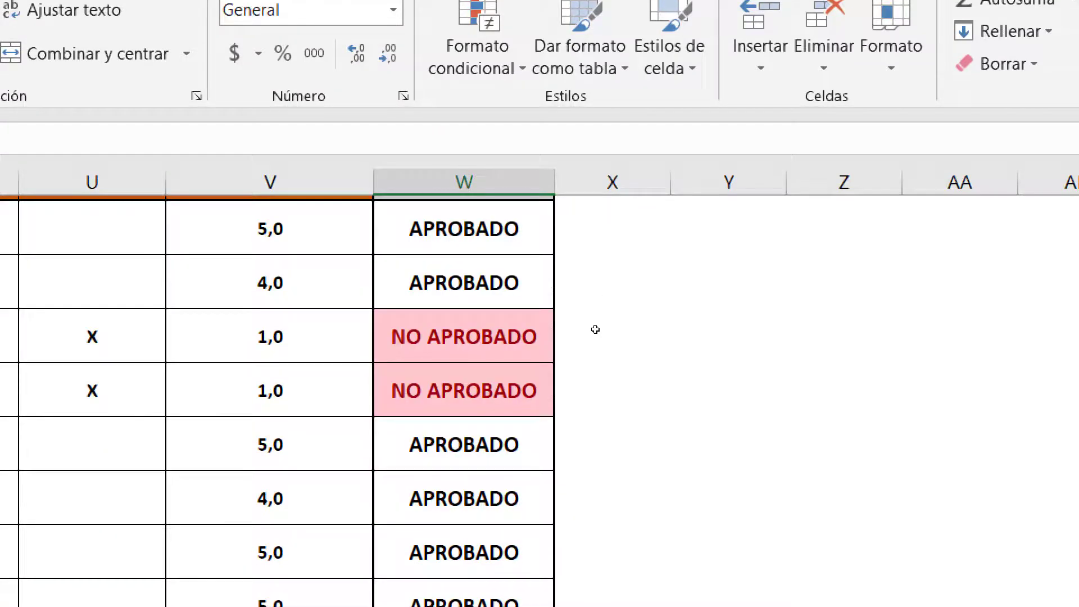
scroll(597, 330, "down", 1)
scroll(595, 330, "down", 1)
scroll(576, 394, "down", 1)
scroll(566, 373, "down", 1)
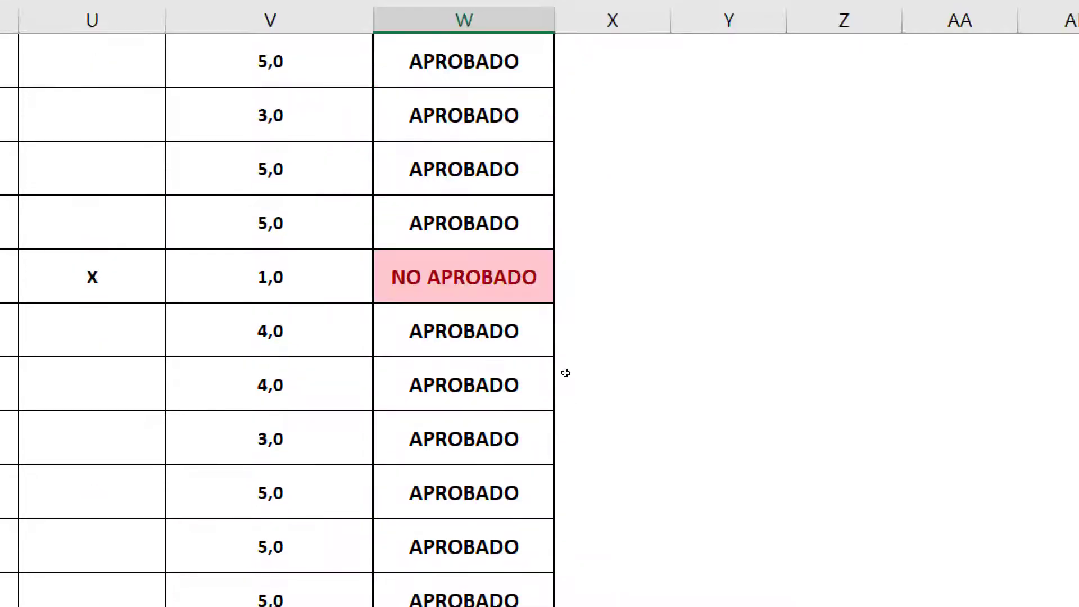
scroll(565, 372, "down", 3)
scroll(540, 277, "down", 3)
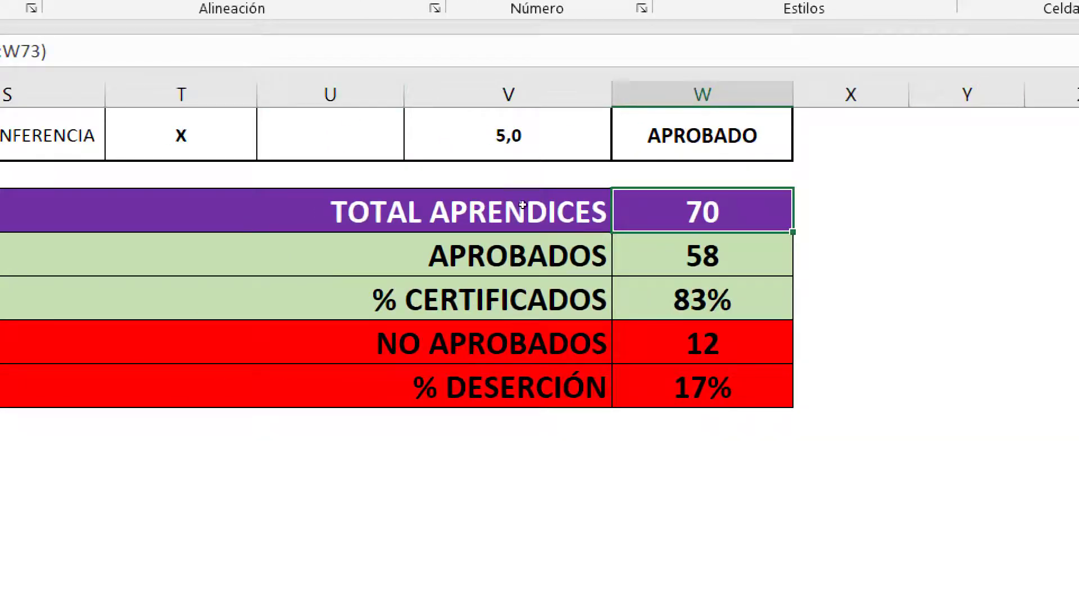
left_click(523, 204)
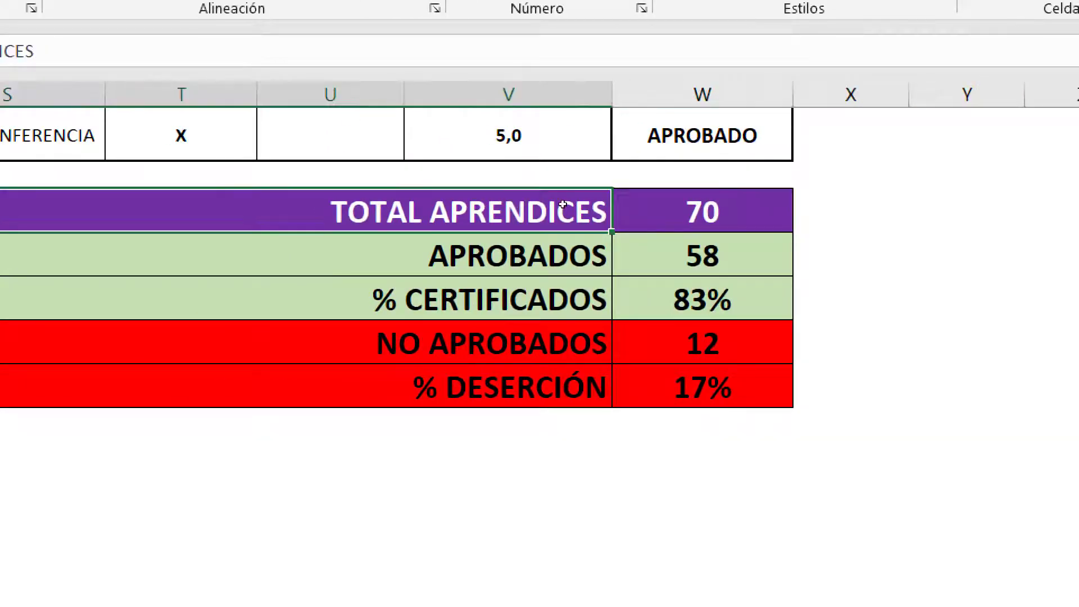
left_click(621, 212)
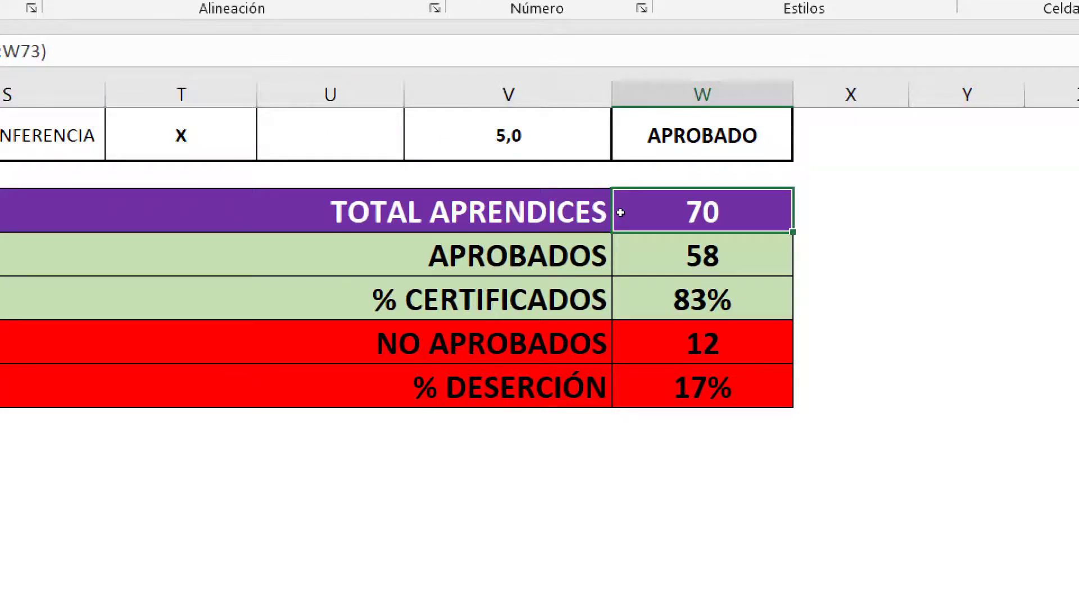
double_click(622, 212)
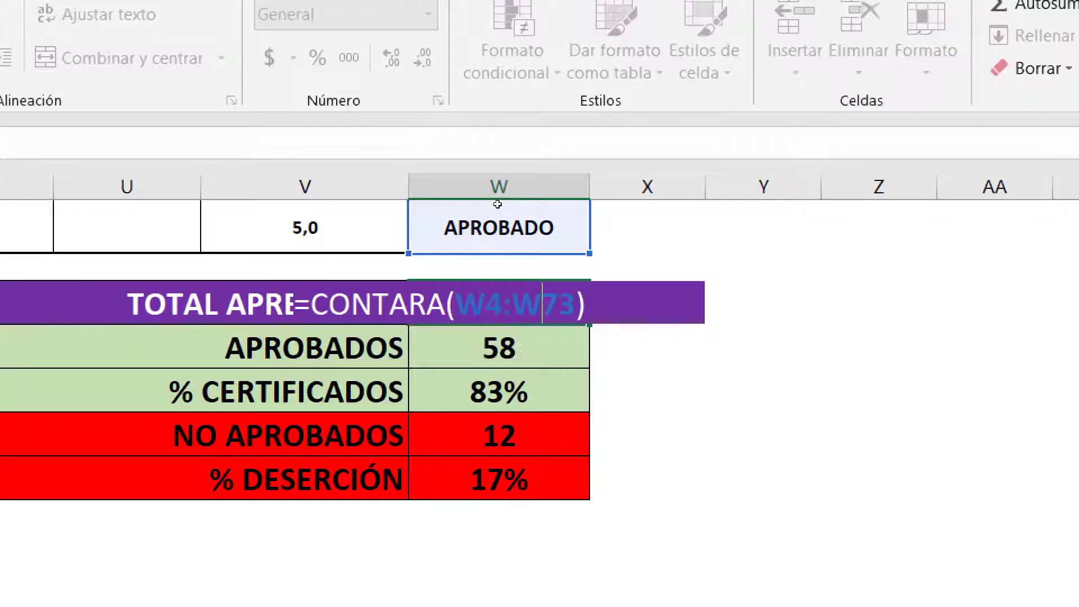
key("Escape")
key("F2")
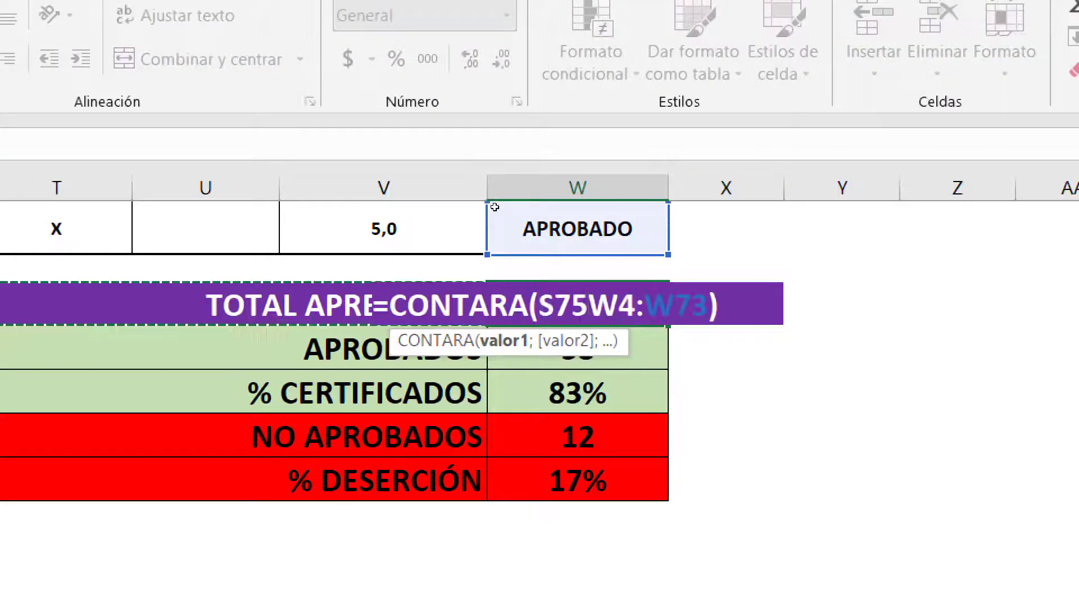
key("Escape")
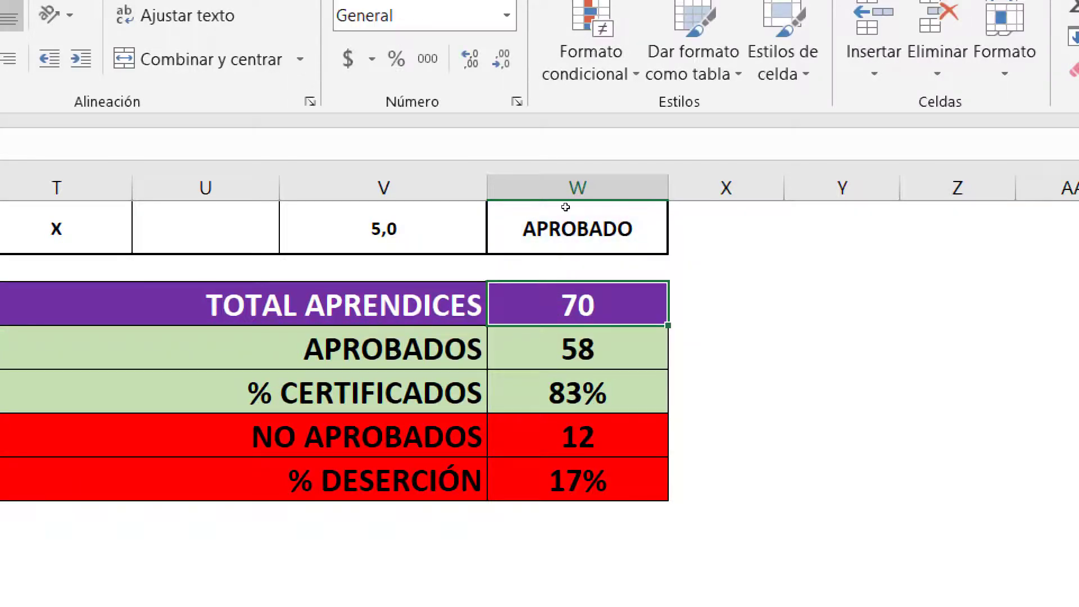
key("F2")
scroll(610, 241, "up", 2)
scroll(610, 242, "up", 1)
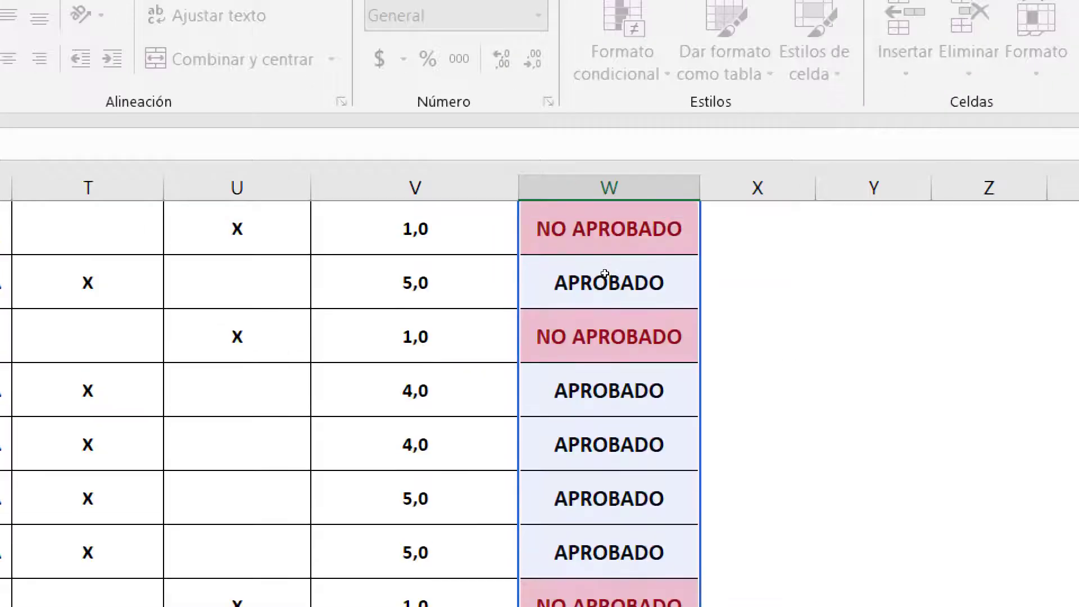
scroll(588, 252, "down", 3)
scroll(588, 252, "down", 1)
scroll(587, 251, "up", 1)
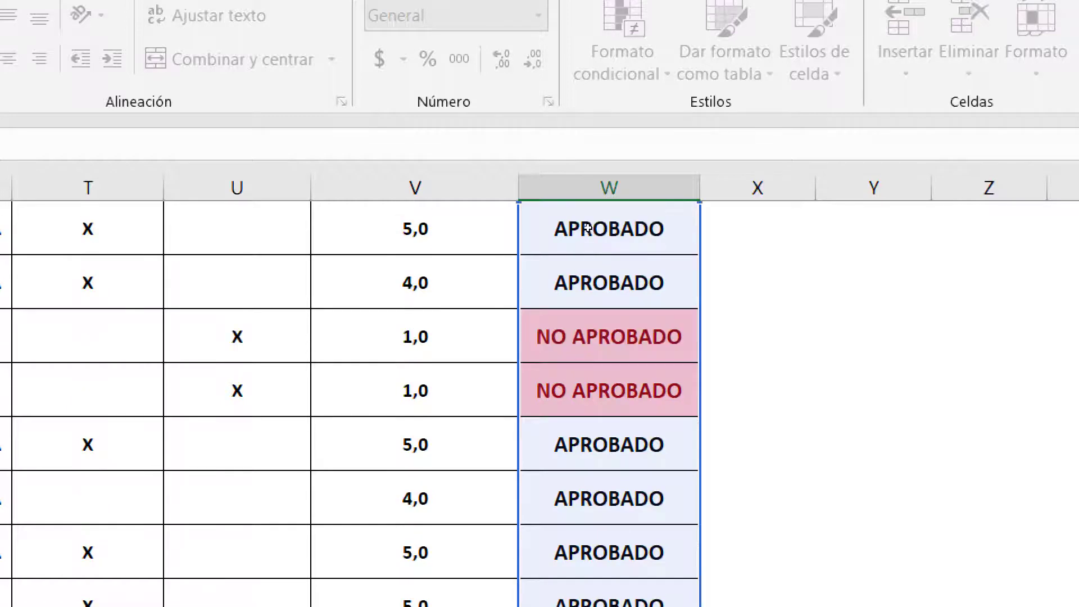
scroll(590, 247, "up", 2)
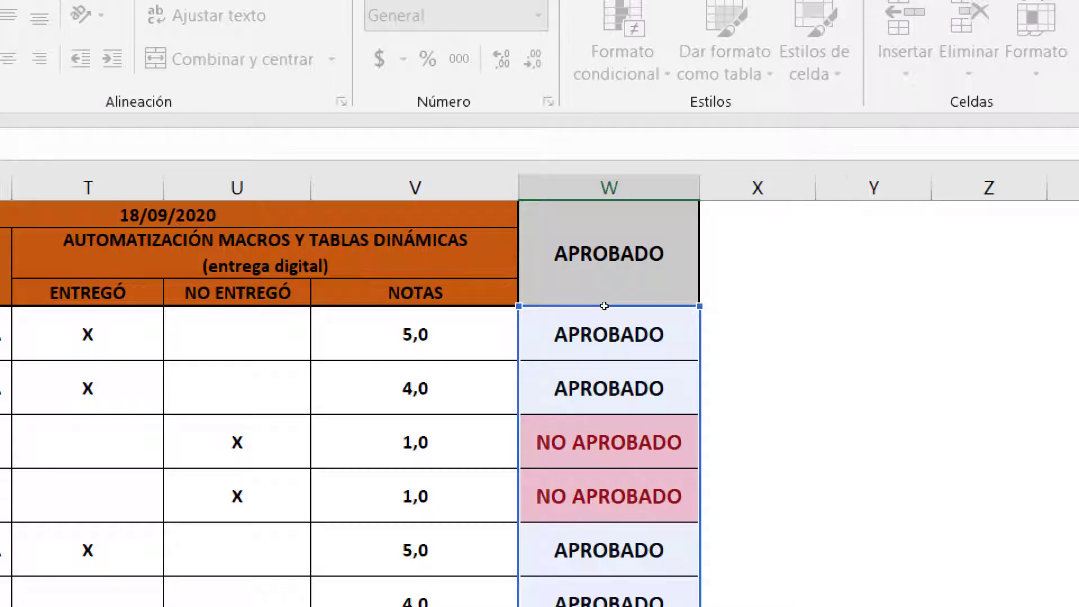
scroll(626, 344, "down", 2)
scroll(627, 341, "down", 2)
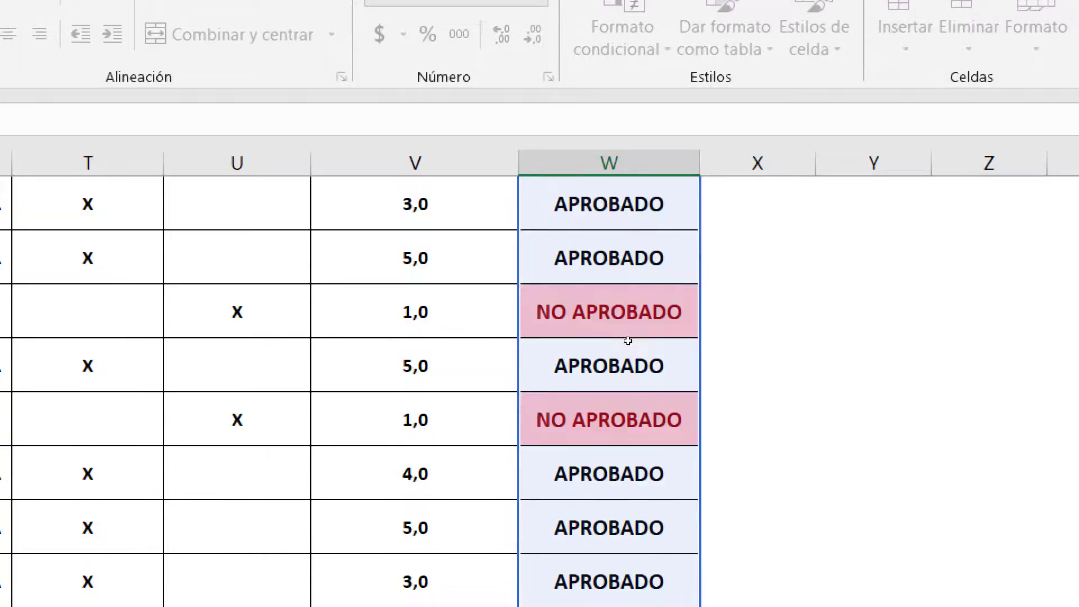
scroll(628, 340, "down", 2)
scroll(628, 340, "down", 2)
scroll(627, 326, "down", 2)
scroll(619, 293, "down", 2)
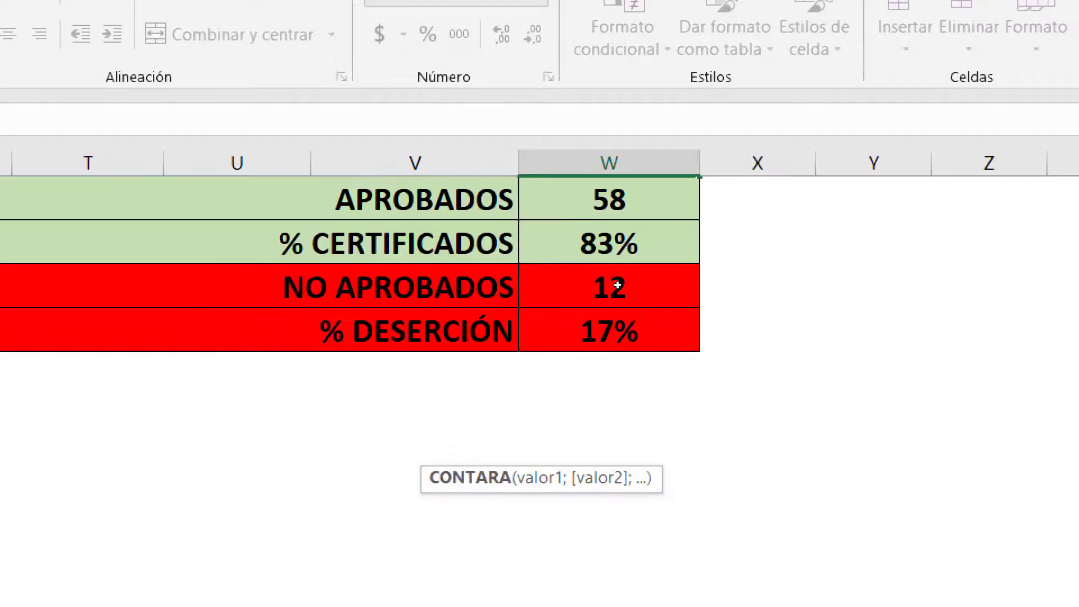
scroll(646, 253, "up", 1)
Review the summary formulas, keeping the total of 70 and the APROBADO count of 58.
key("ctrl+Return")
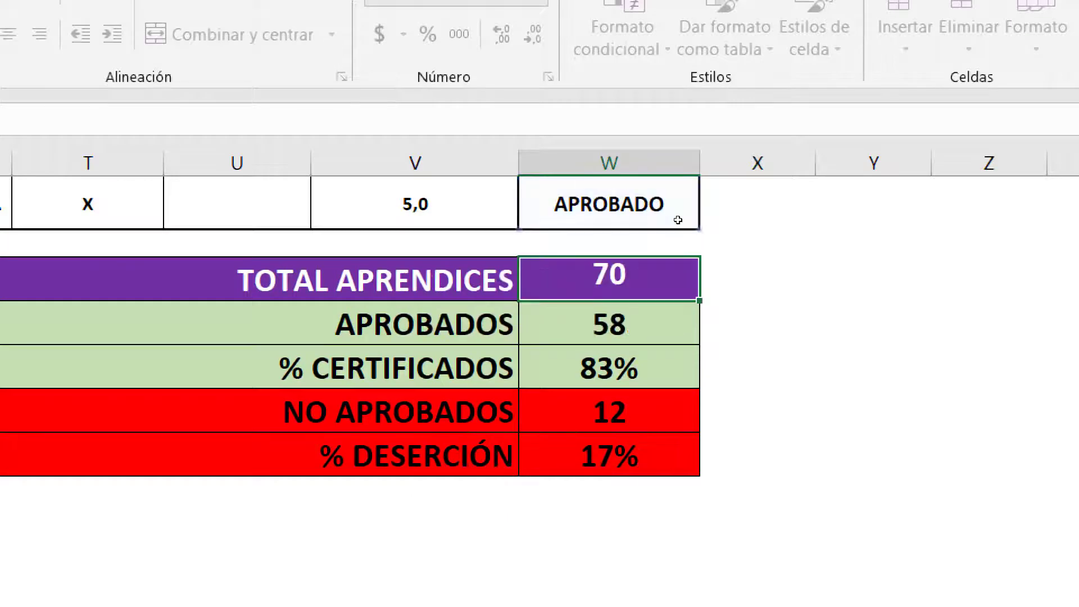
key("Return")
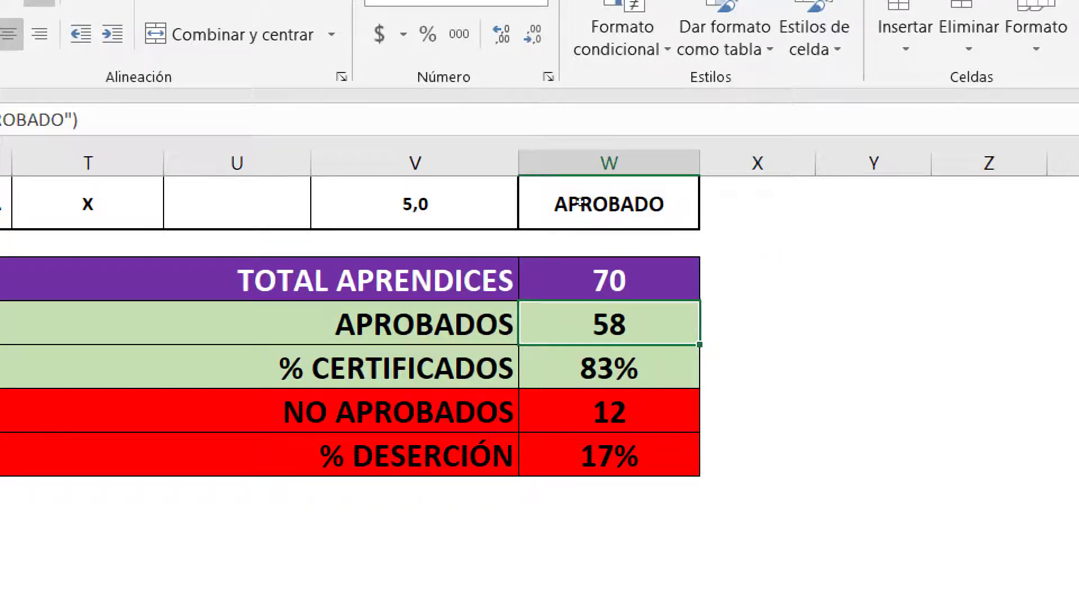
key("F2")
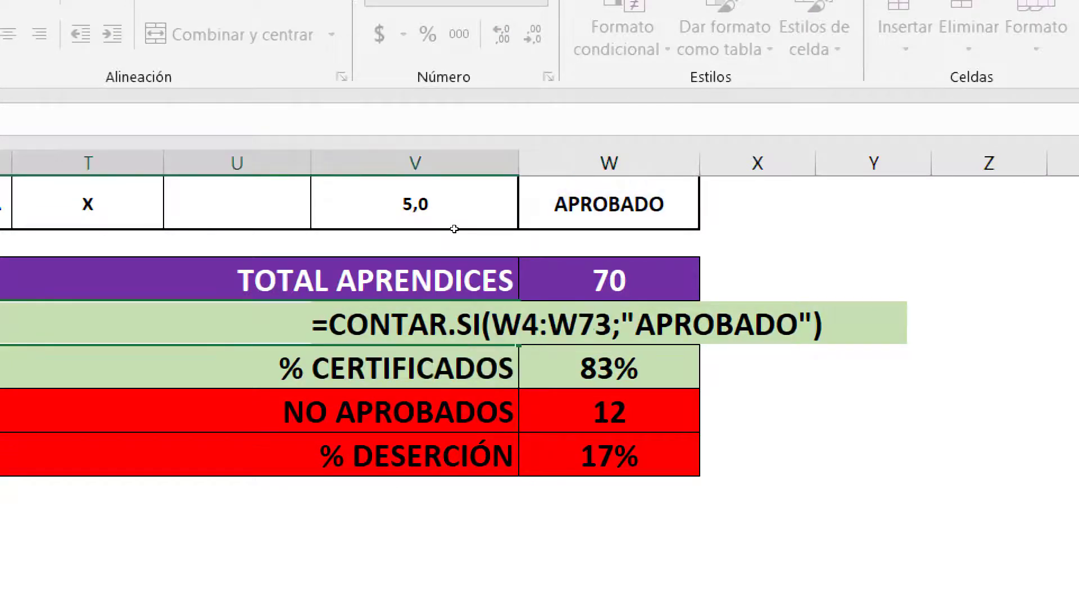
key("Escape")
key("F2")
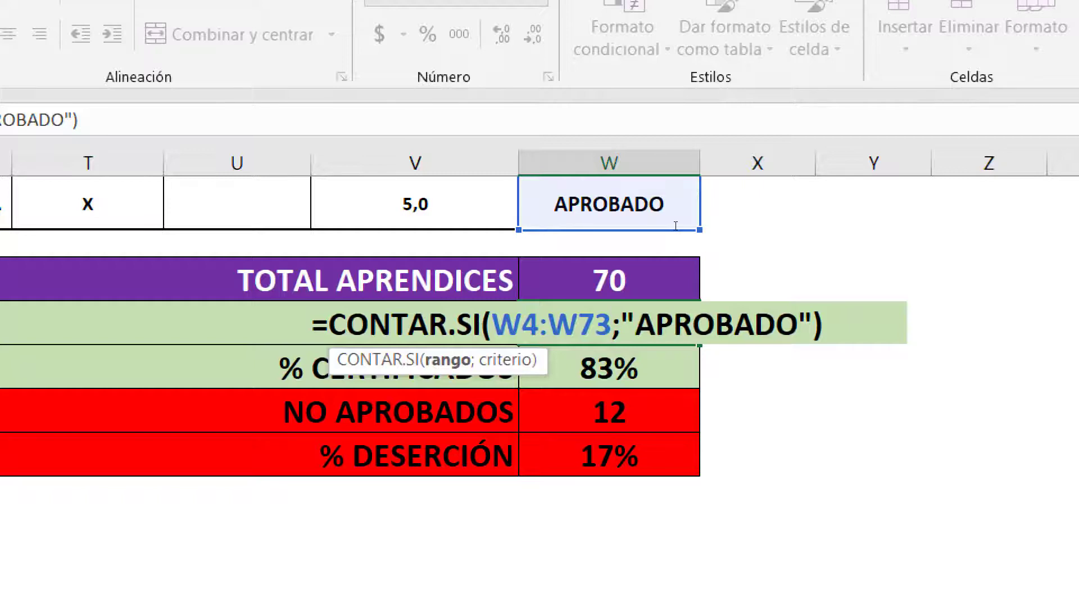
key("shift+Right")
key("shift+Right")
key("shift+Right")
key("shift+Right")
key("shift+Right")
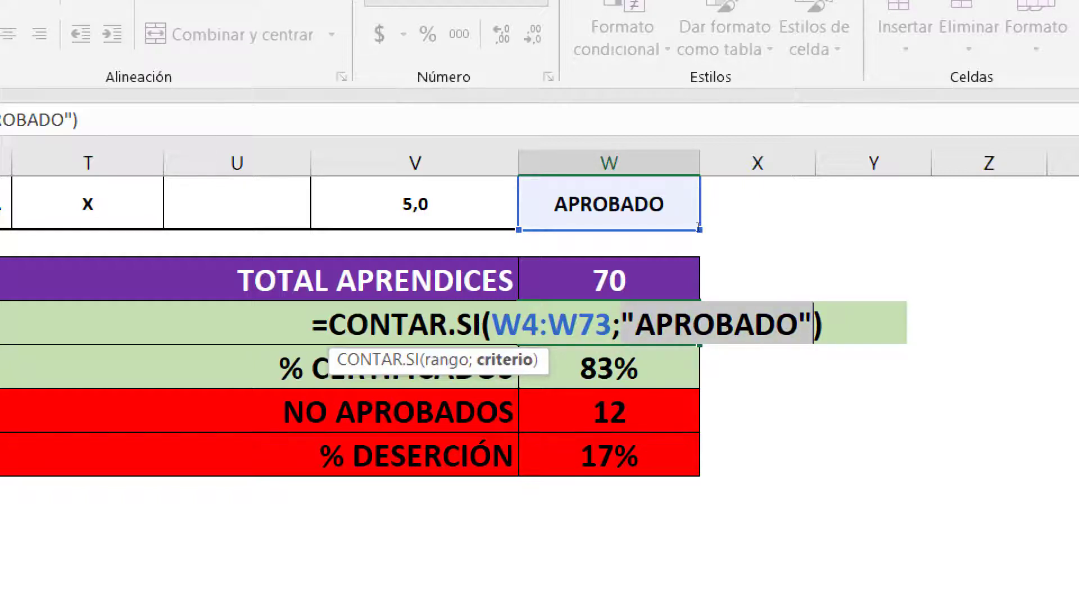
key("Return")
Inspect the NO APROBADOS count formula, leaving it at 12.
key("Down")
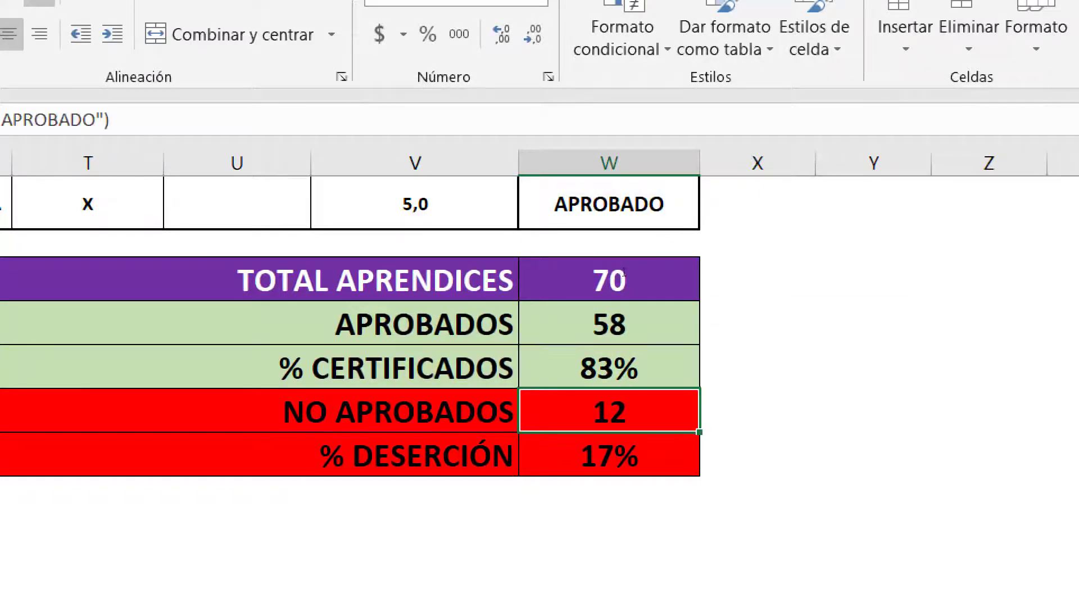
key("F2")
key("Left")
key("Left")
key("Left")
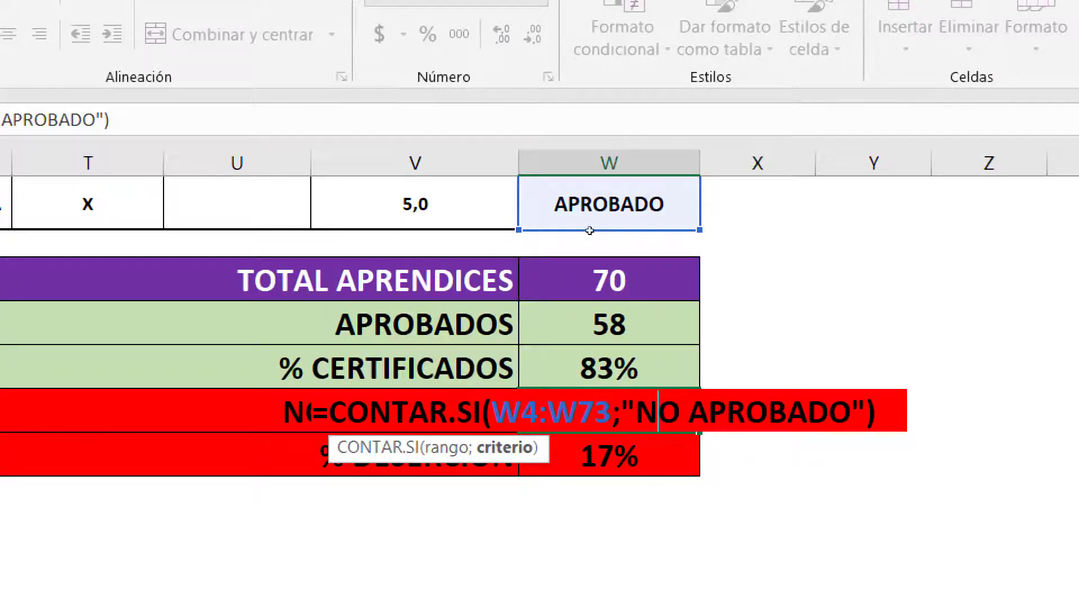
key("Return")
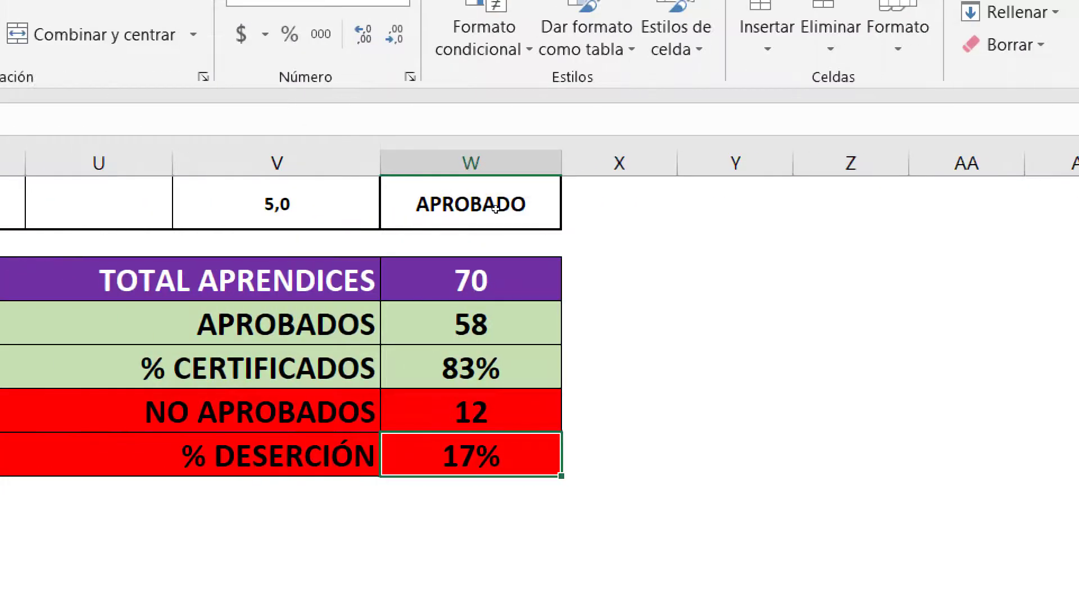
Return to the top of the sheet at the 17/07/2020 attendance column.
key("Up")
key("Up")
key("Up")
key("Left")
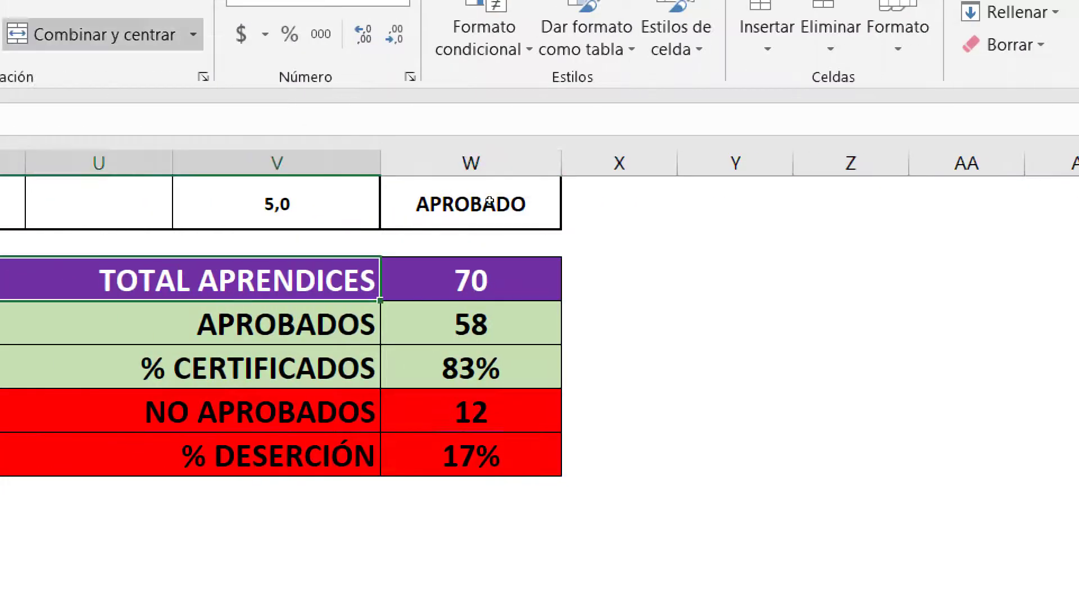
key("Left")
key("Left")
key("Left")
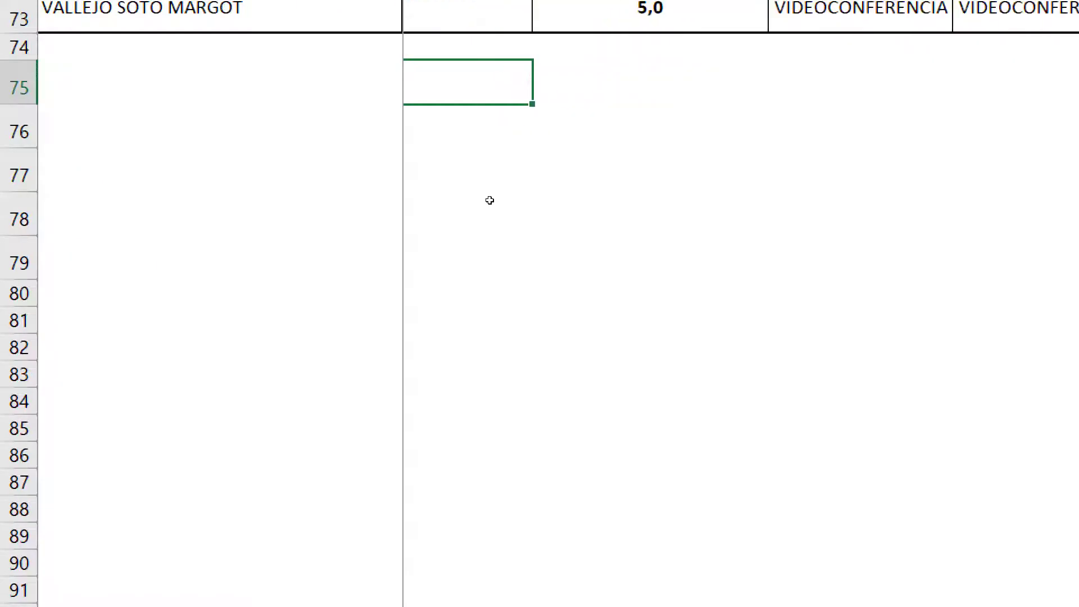
key("Left")
key("Left")
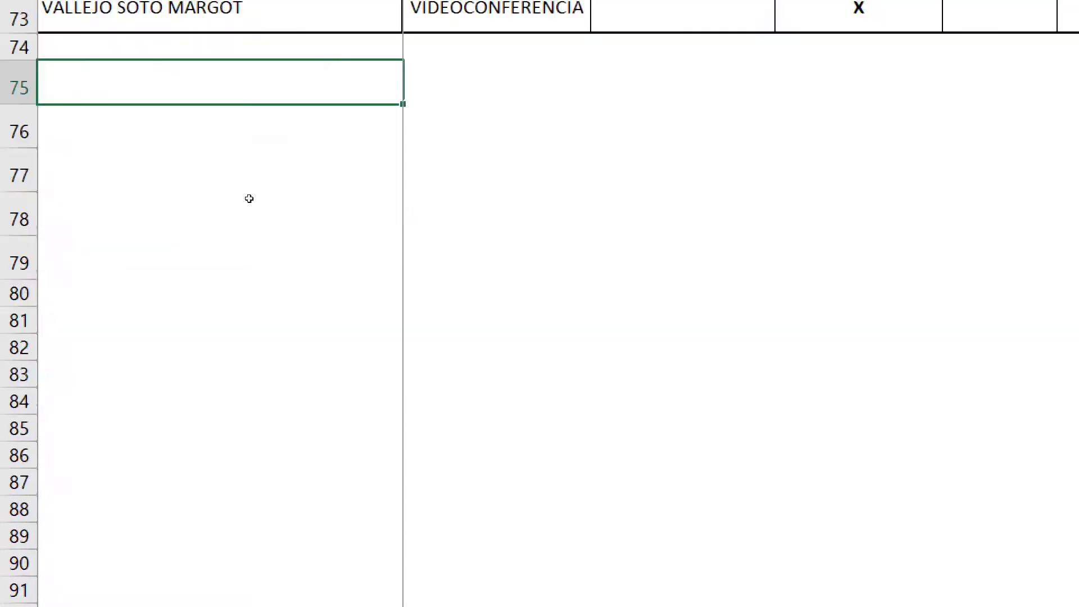
scroll(226, 253, "up", 4)
scroll(265, 234, "up", 6)
scroll(270, 239, "up", 1)
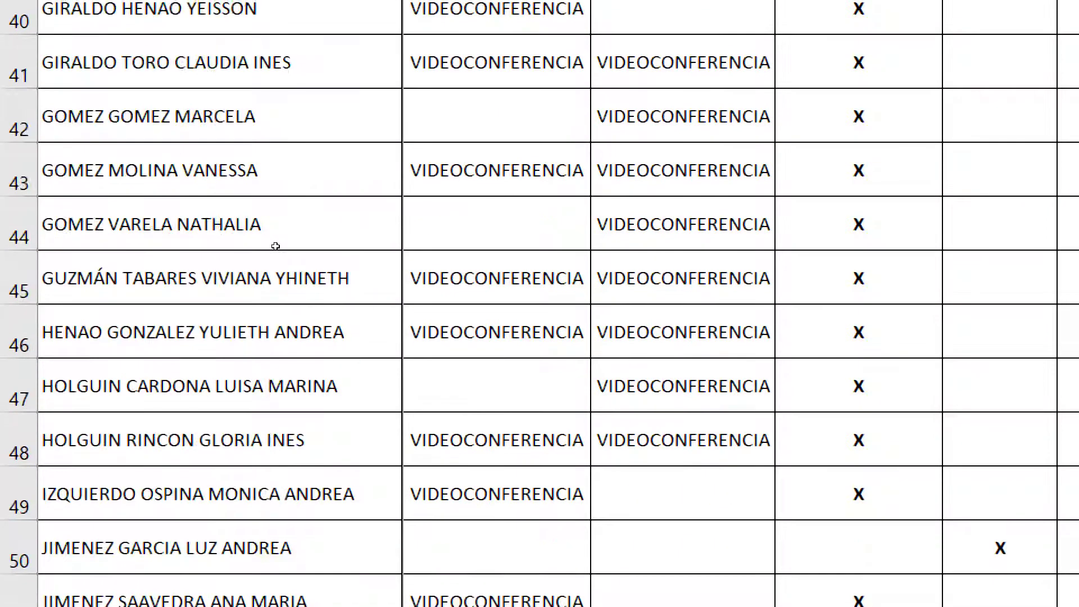
scroll(278, 243, "up", 6)
scroll(259, 162, "up", 1)
scroll(237, 255, "up", 6)
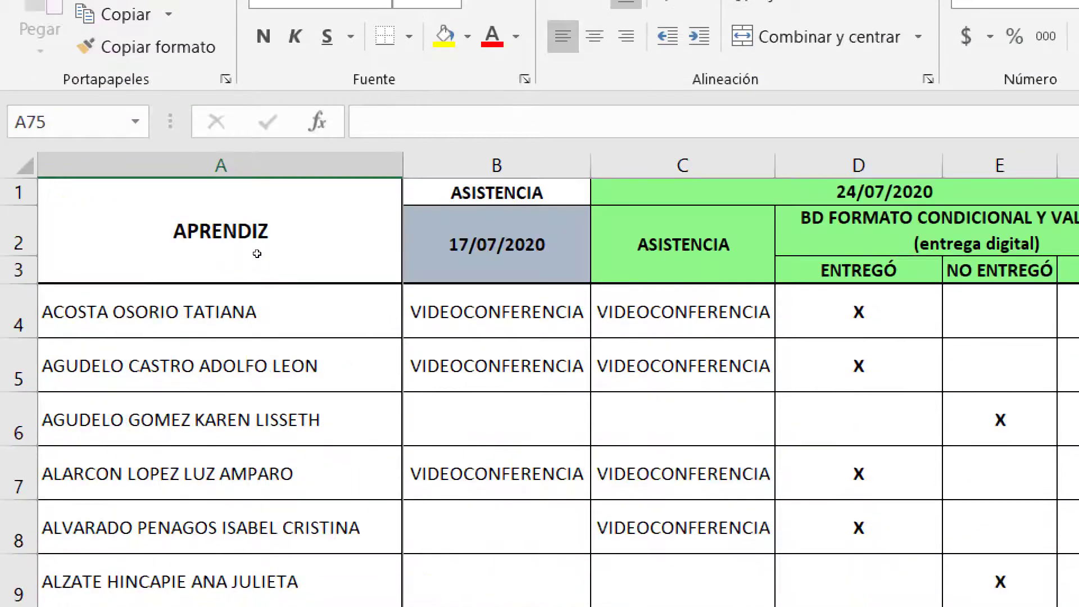
key("ctrl+Home")
key("Up")
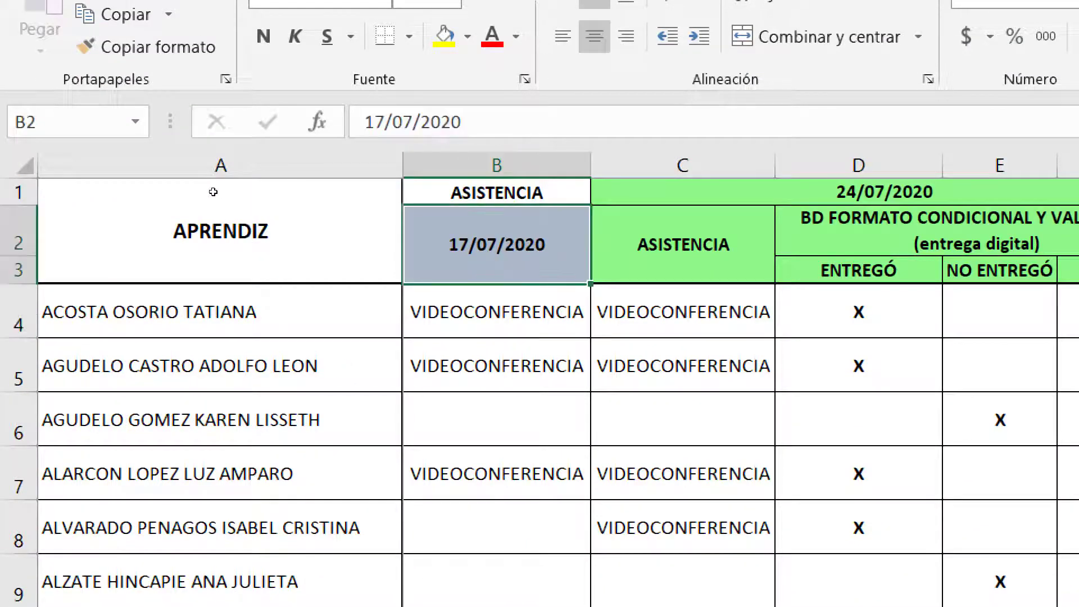
key("Down")
key("Down")
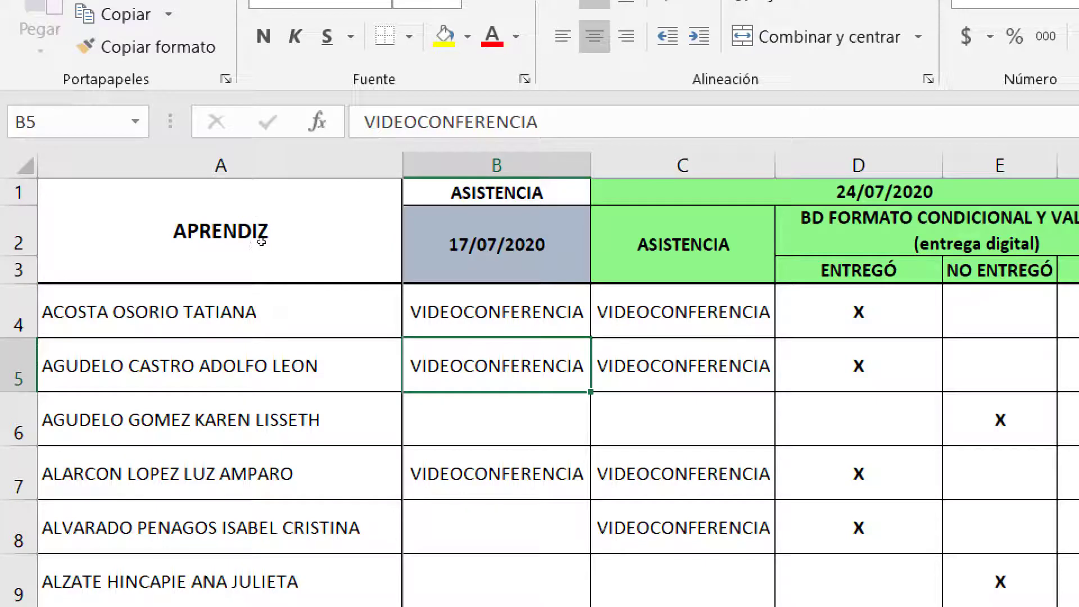
Check the blank attendance entries and select B75 below the attendance column.
key("Up")
key("Left")
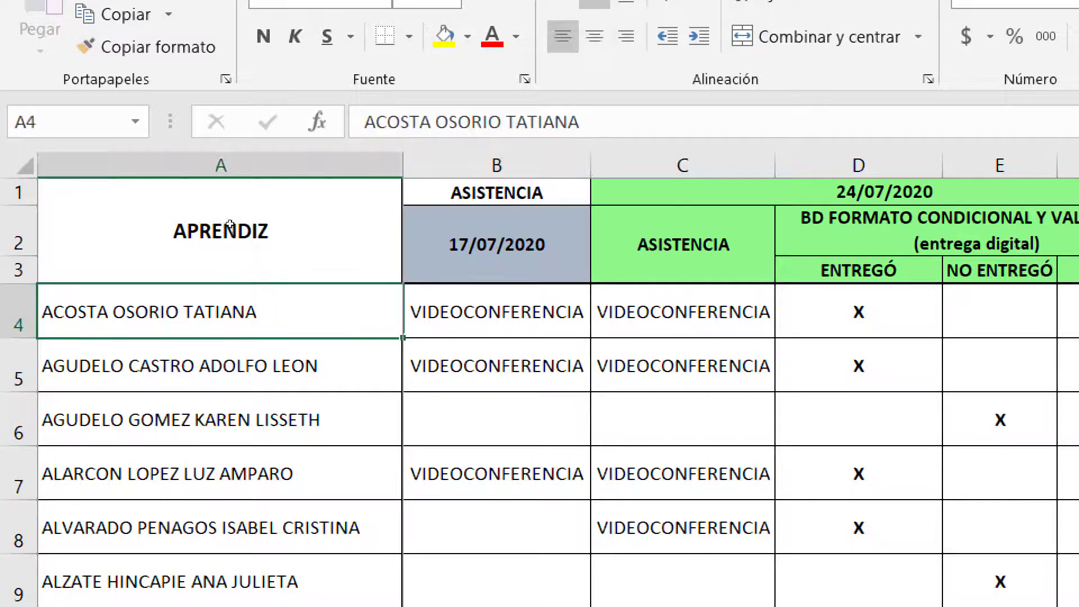
key("Right")
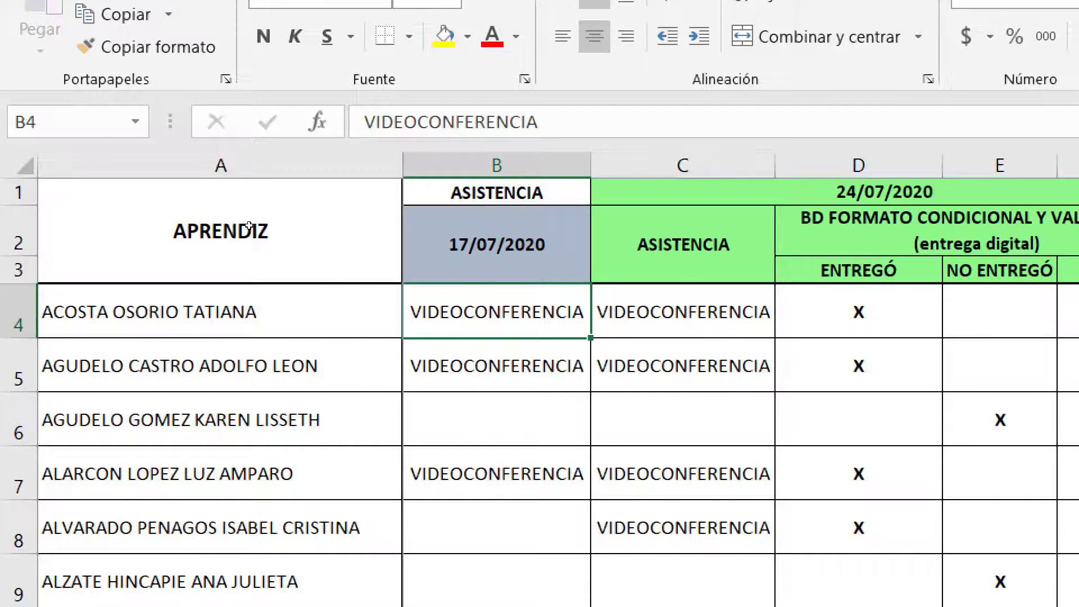
key("Down")
key("Down")
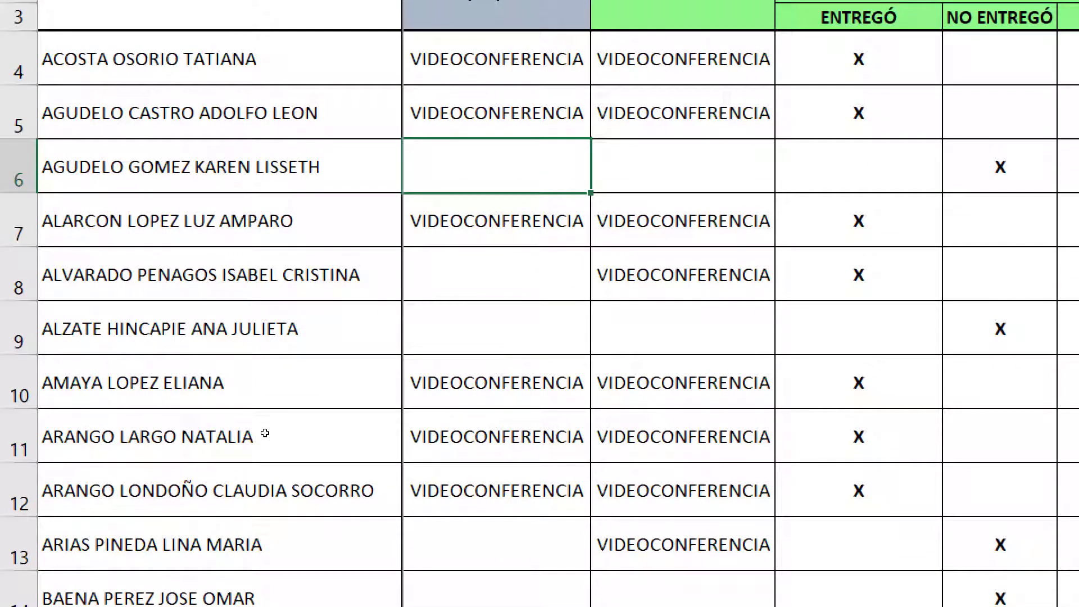
scroll(264, 439, "down", 4)
scroll(264, 455, "down", 2)
scroll(272, 477, "down", 4)
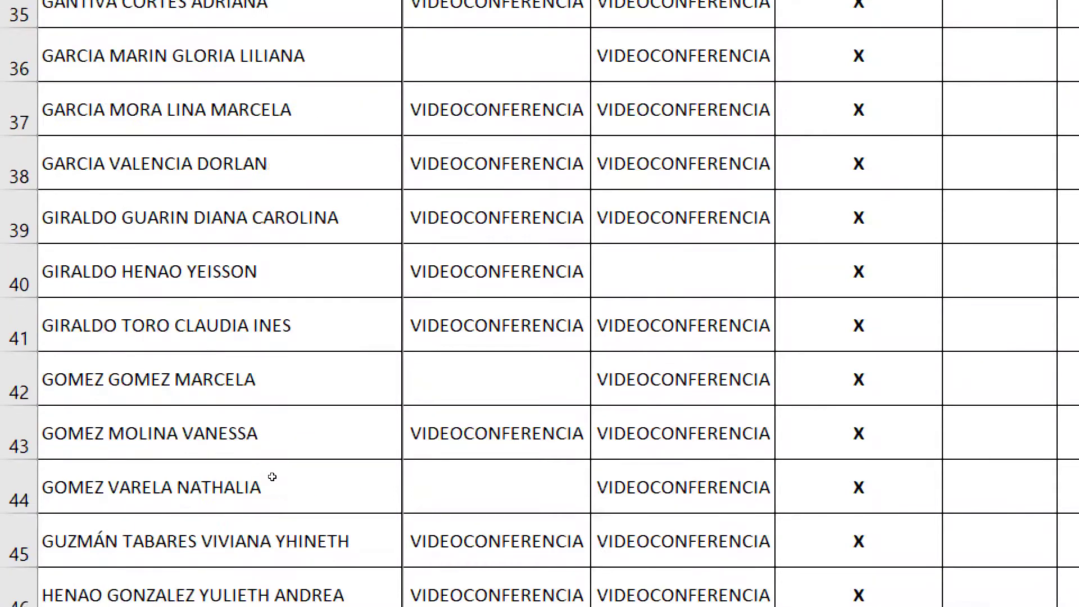
scroll(265, 475, "down", 7)
scroll(258, 455, "down", 4)
scroll(230, 290, "down", 3)
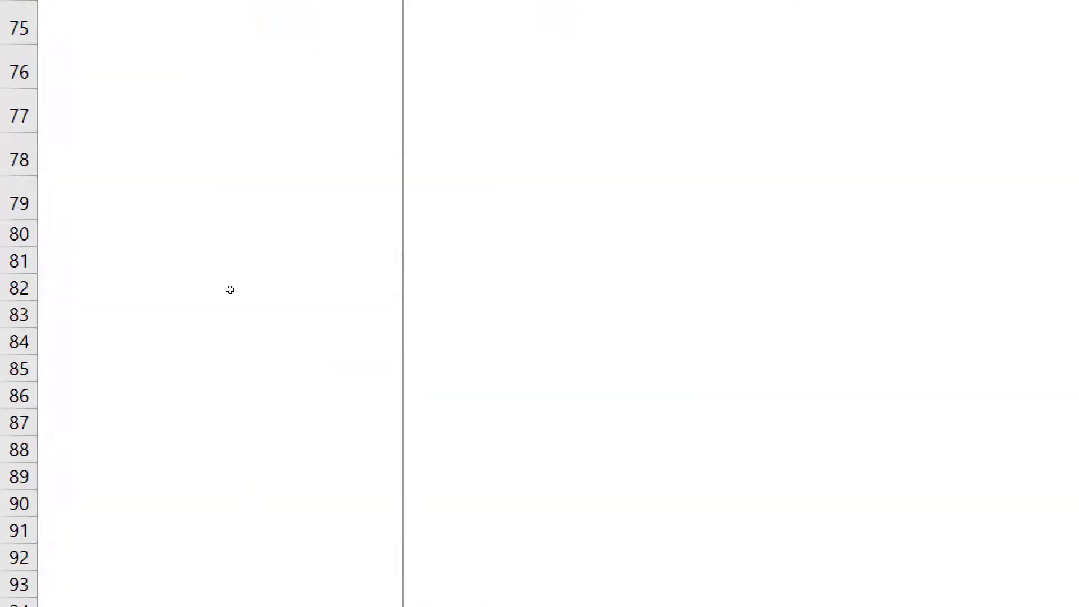
scroll(226, 318, "up", 2)
left_click(239, 371)
key("Tab")
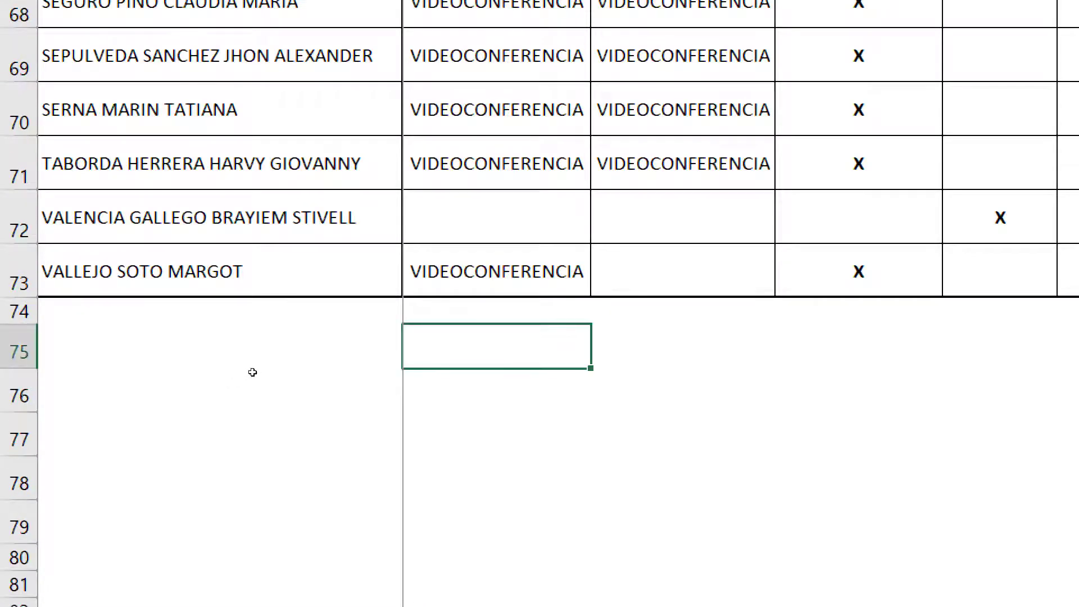
scroll(252, 372, "down", 1)
Enter =CONTAR.BLANCO(B4:B73) in B75, showing 17 blank entries.
type("=contar")
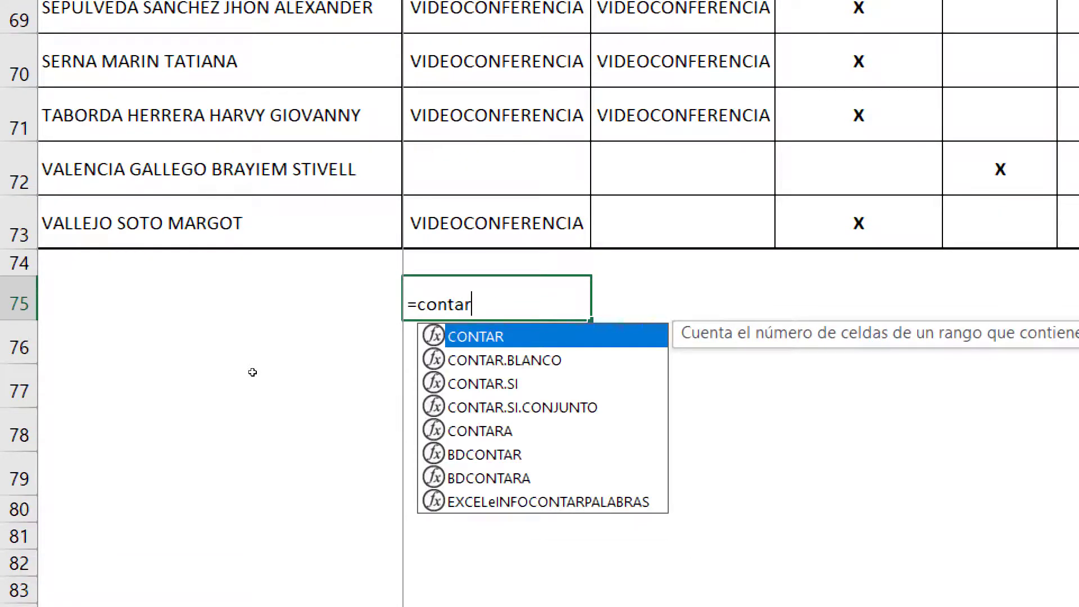
key("Down")
key("Tab")
key("Up")
key("Up")
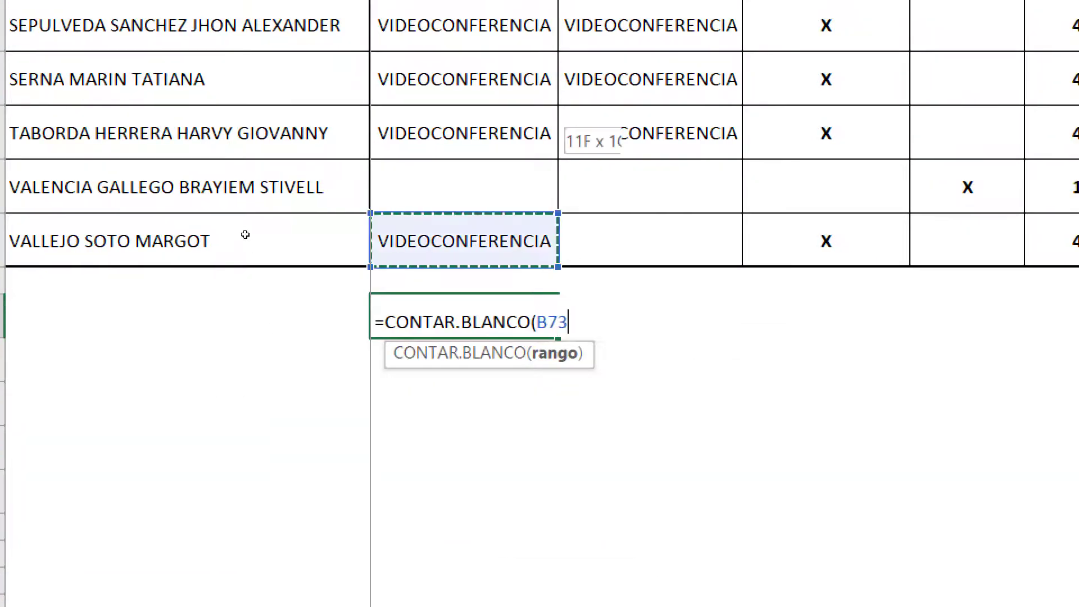
key("shift+Up")
key("shift+Up")
key("shift+Up")
key("shift+Up")
key("shift+Up")
key("shift+Up")
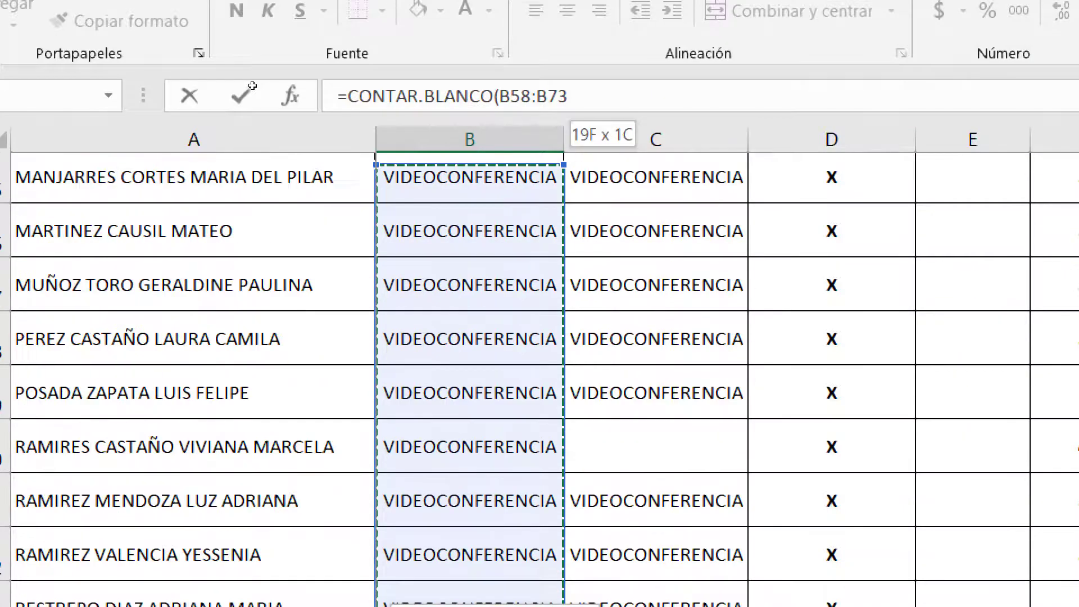
key("shift+Up")
key("shift+Up")
key("shift+Up")
key("shift+Up")
key("shift+Up")
key("shift+Up")
key("shift+Up")
key("shift+Up")
key("shift+Up")
key("shift+Up")
key("shift+Up")
key("shift+Up")
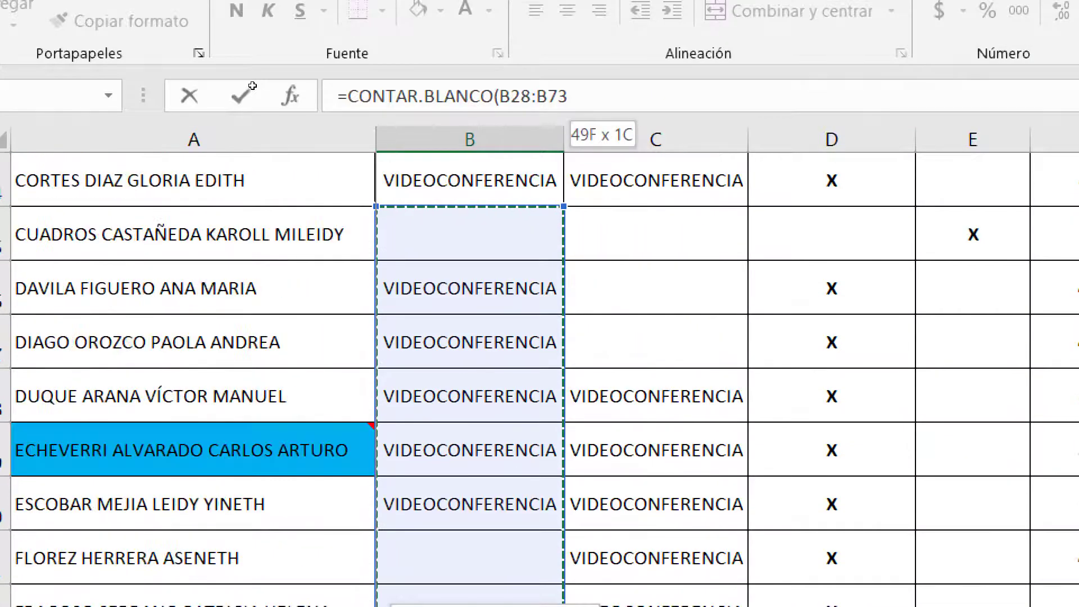
key("shift+Up")
key("shift+Up")
key("shift+Up")
key("shift+Up")
key("shift+Up")
key("shift+Up")
key("shift+Up")
key("shift+Up")
key("shift+Up")
key("shift+Up")
key("shift+Up")
key("shift+Up")
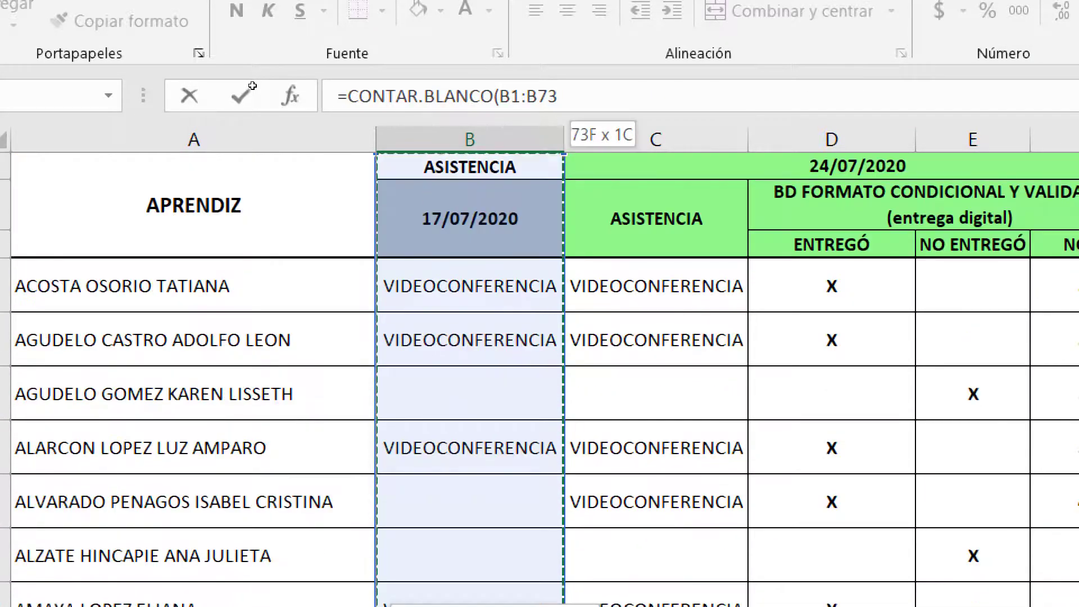
key("shift+Down")
key("shift+Down")
key("shift+Down")
scroll(269, 381, "down", 3)
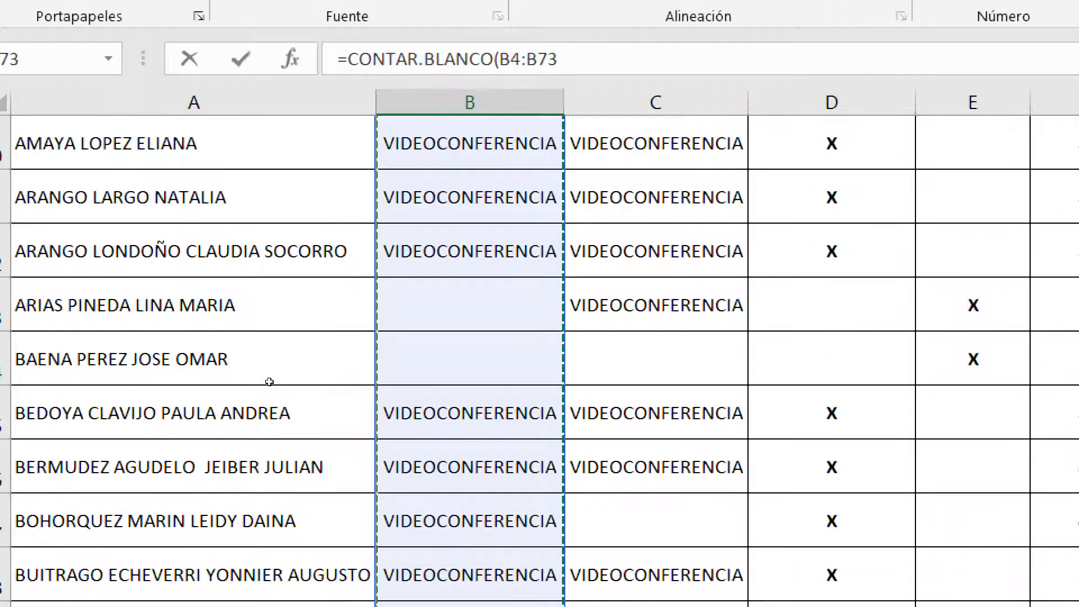
scroll(269, 382, "down", 5)
scroll(270, 367, "down", 5)
scroll(274, 351, "down", 3)
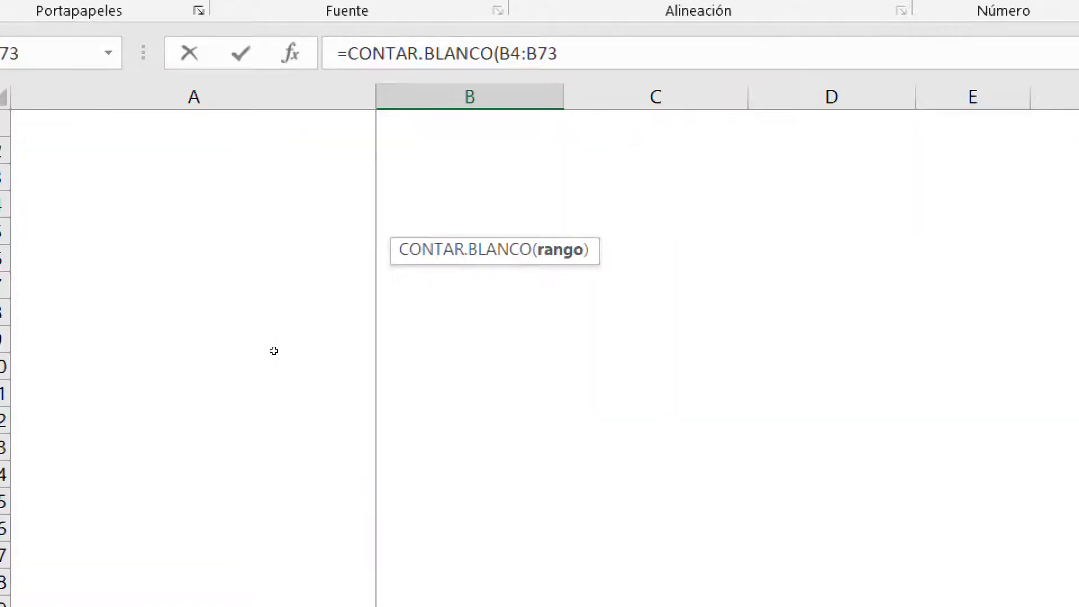
scroll(304, 313, "down", 3)
scroll(311, 296, "down", 3)
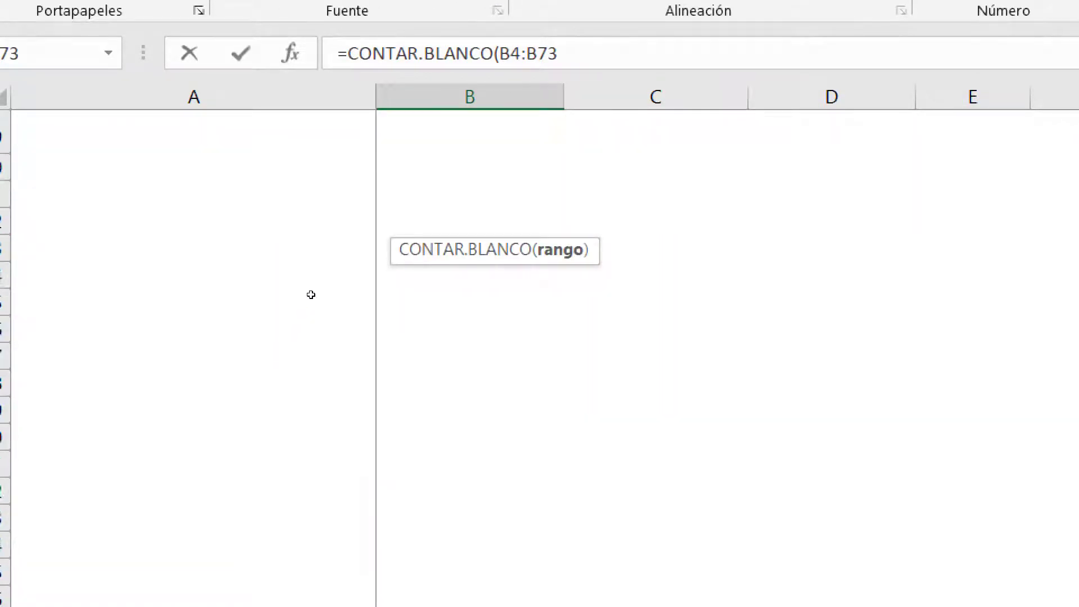
scroll(316, 219, "up", 2)
scroll(317, 222, "down", 1)
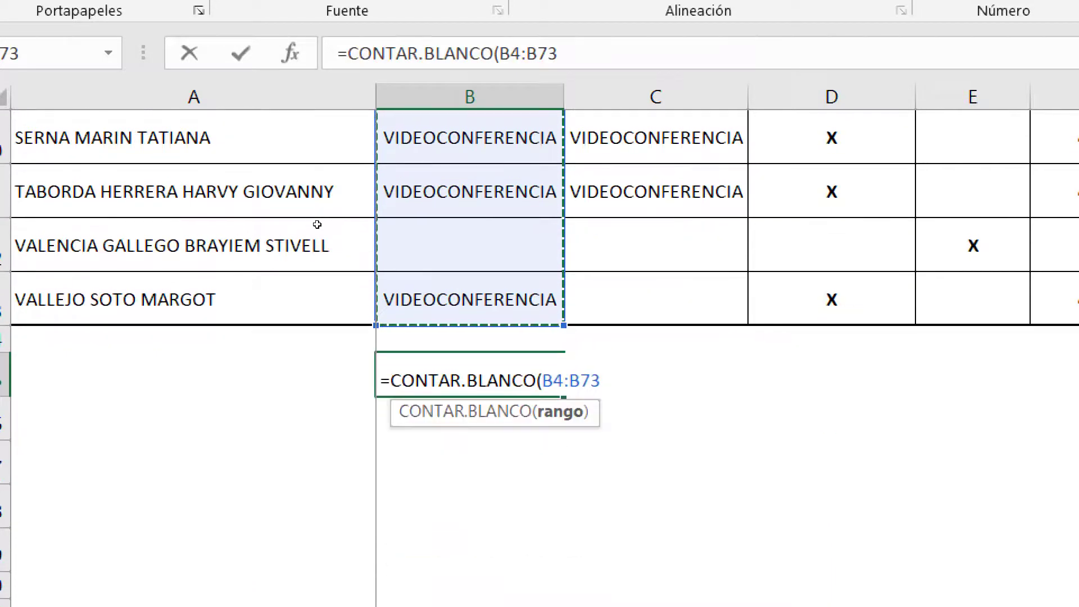
type(")")
key("Return")
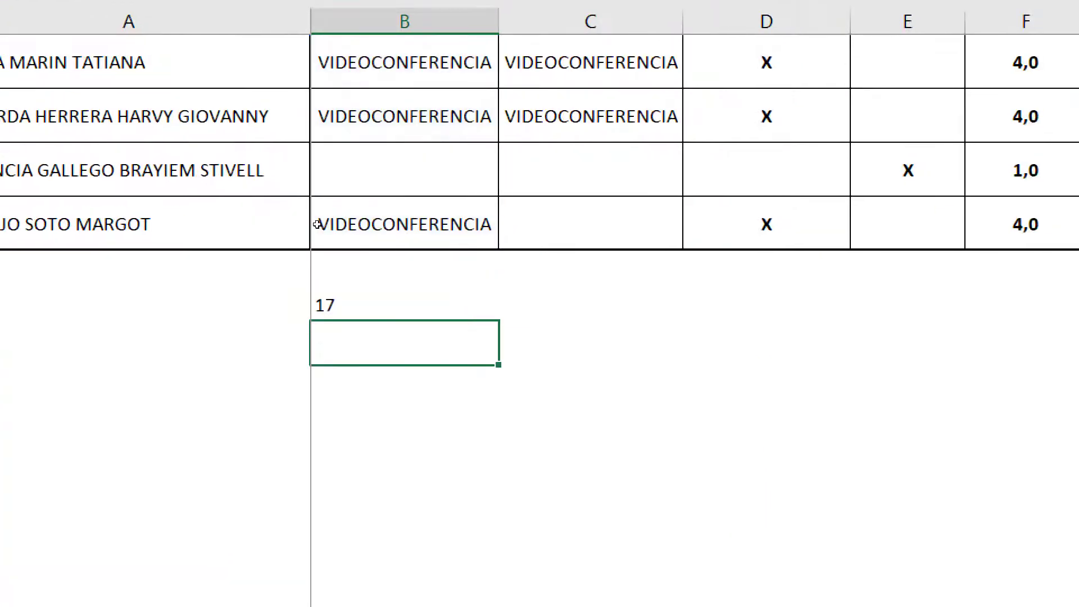
key("Up")
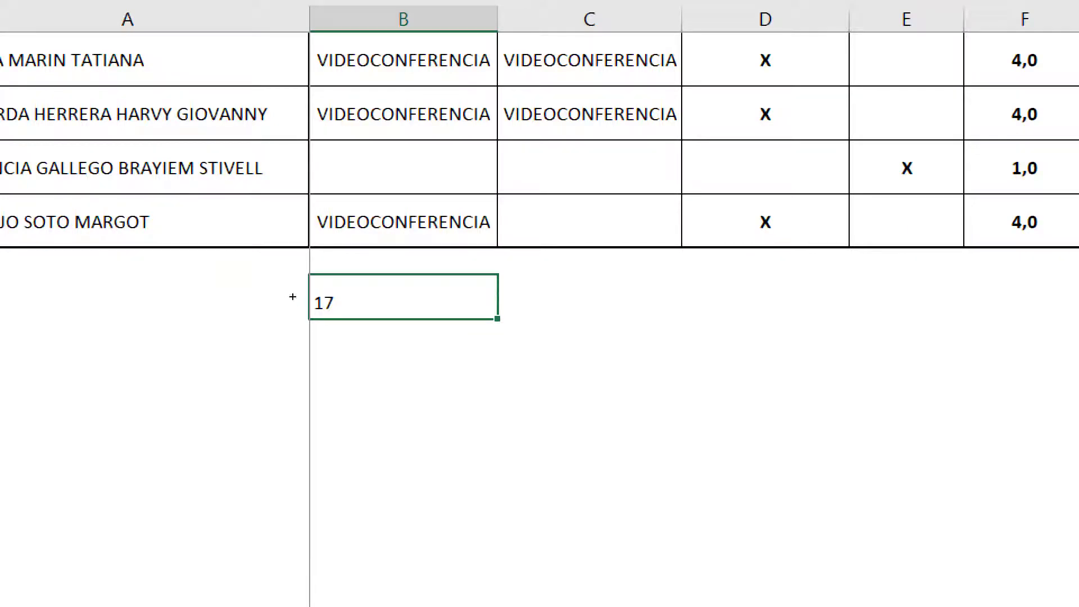
Fill the blank count into C75, checking it shows 18 over C4:C73, then close the workbook.
left_click_drag(498, 318, 681, 319)
left_click(562, 298)
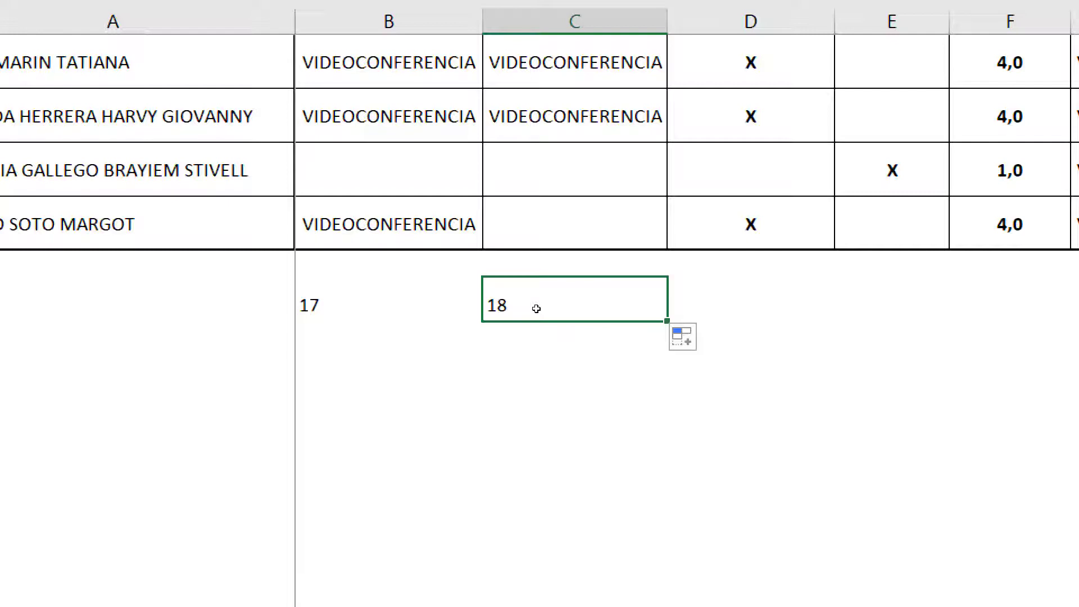
key("F2")
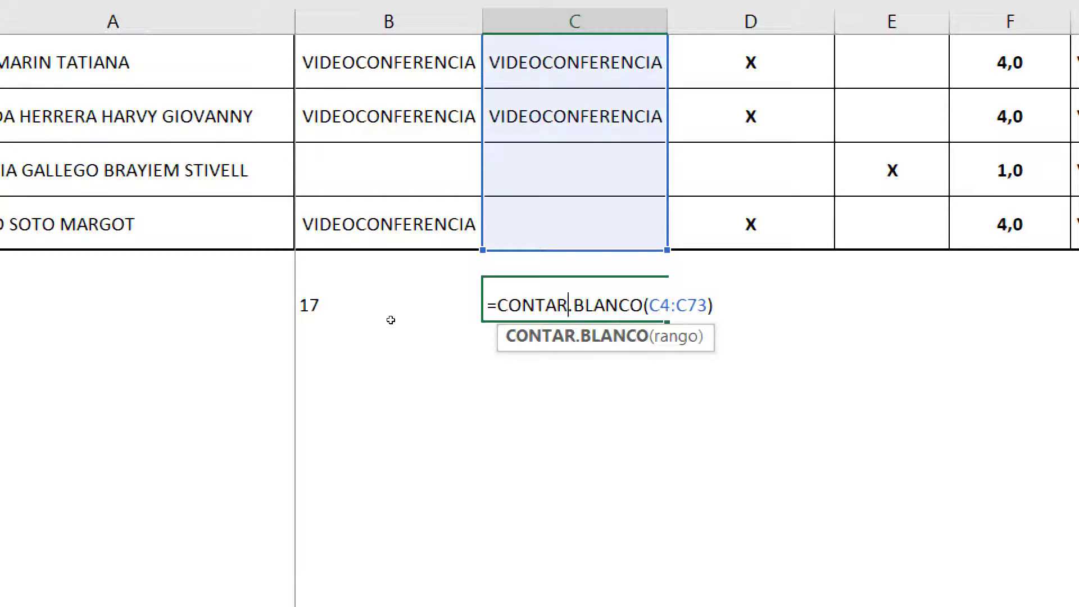
key("Escape")
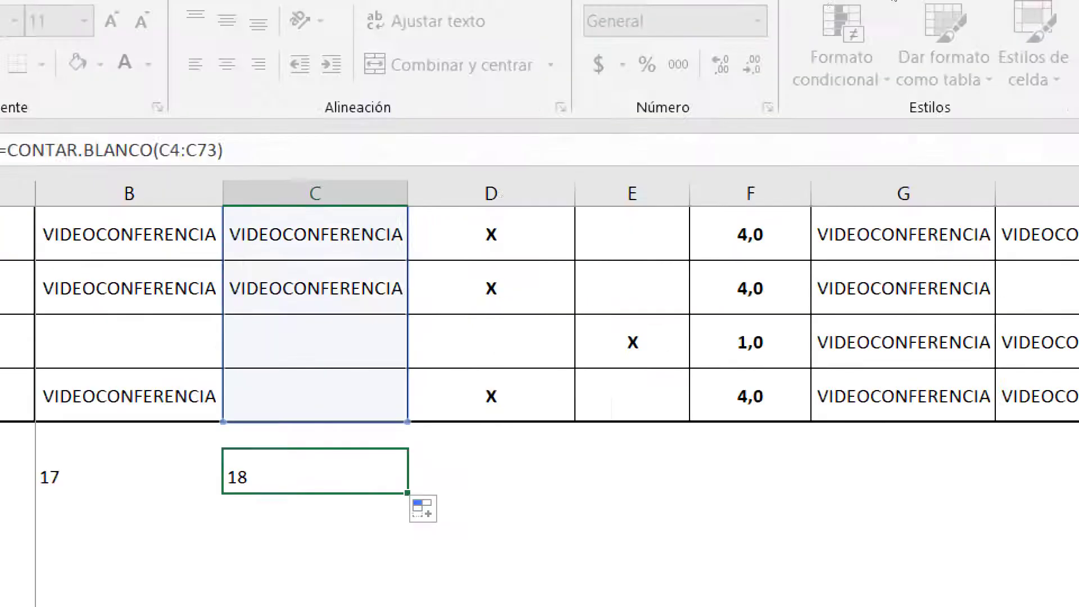
key("alt+F4")
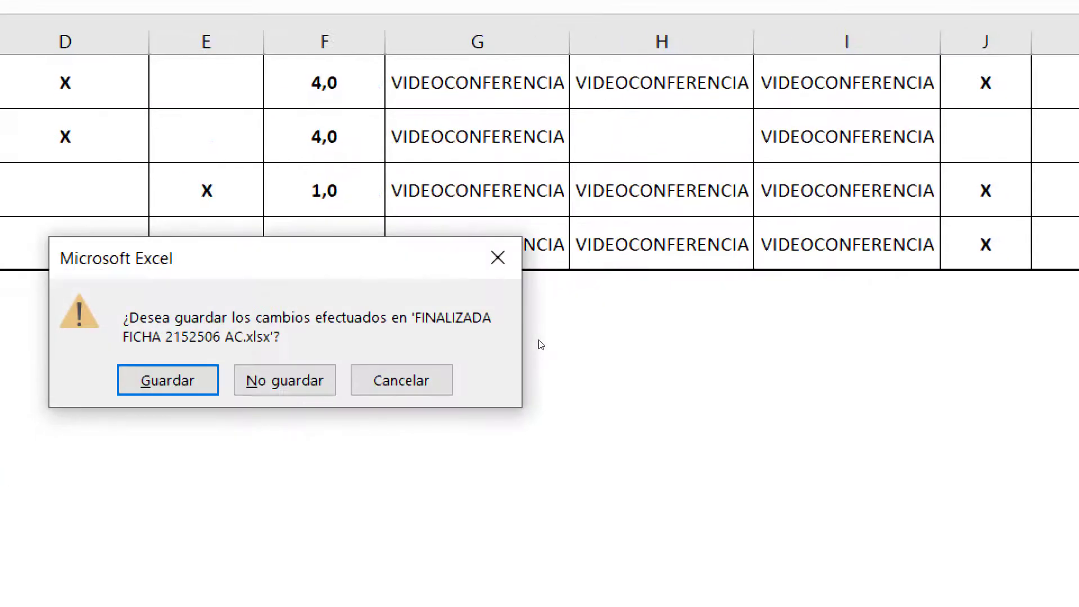
Close the results workbook without saving and switch to the CONTAR.SI.CONJUNTO sheet.
key("Tab")
key("Return")
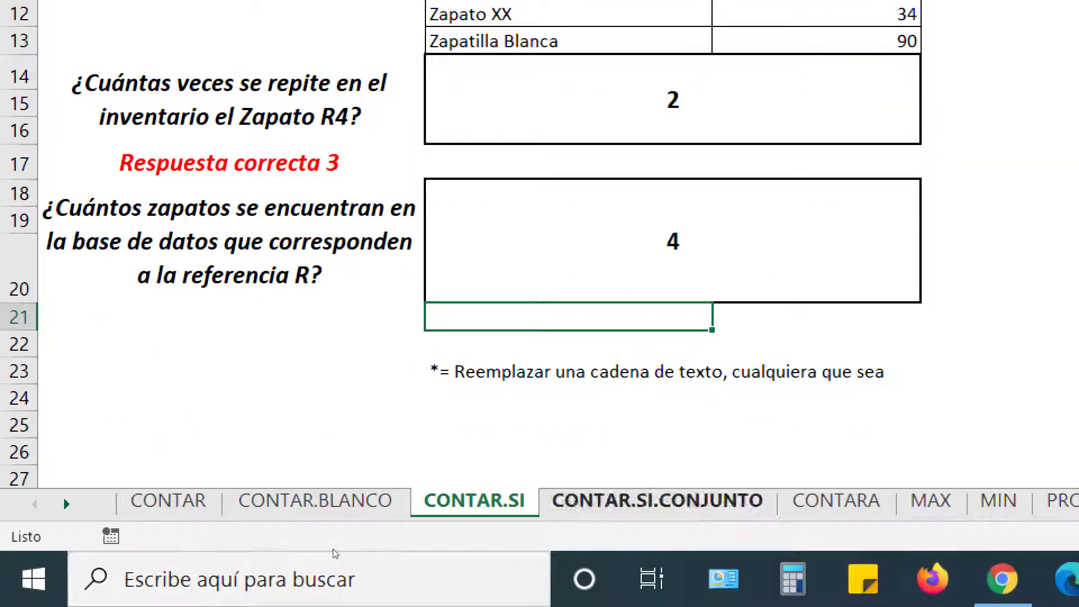
key("ctrl+Page_Down")
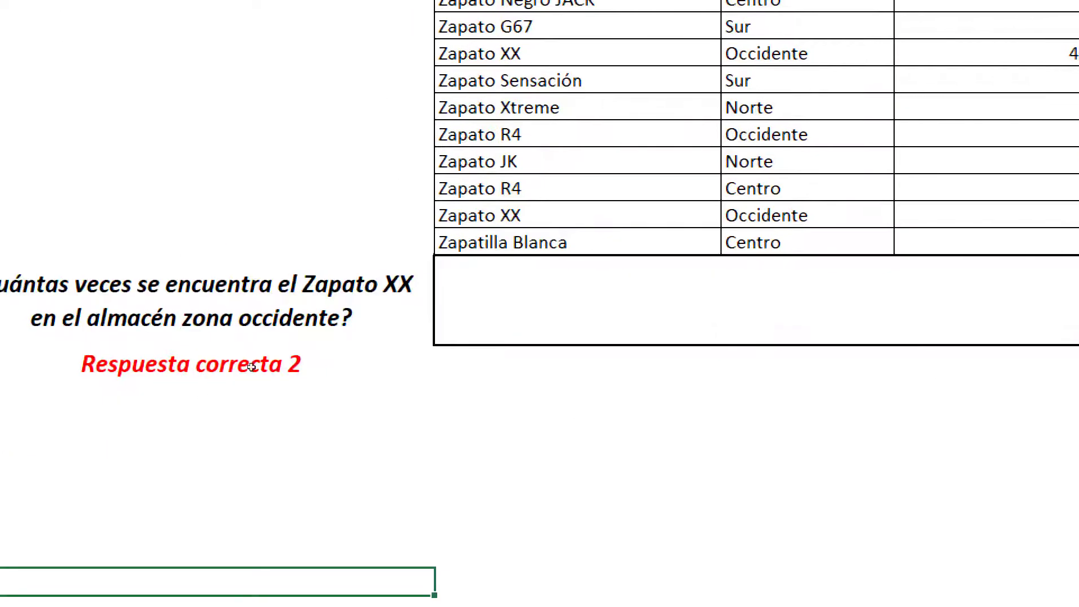
Enter =CONTAR.SI.CONJUNTO(C3:C13;"occidente";B3:B13;"zapato xx") in the answer cell, returning 2.
key("Up")
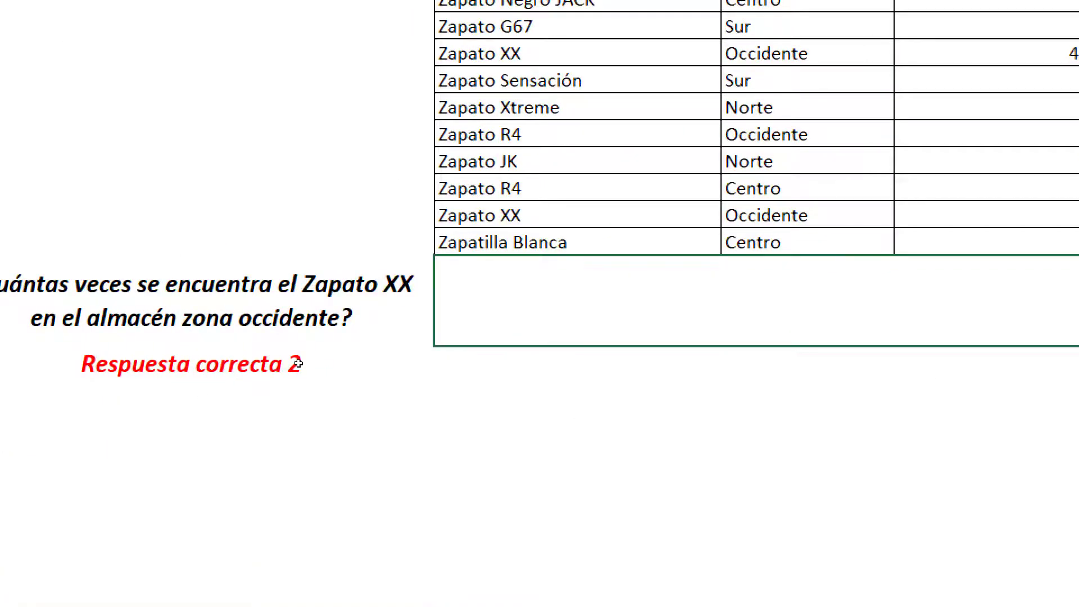
type("=")
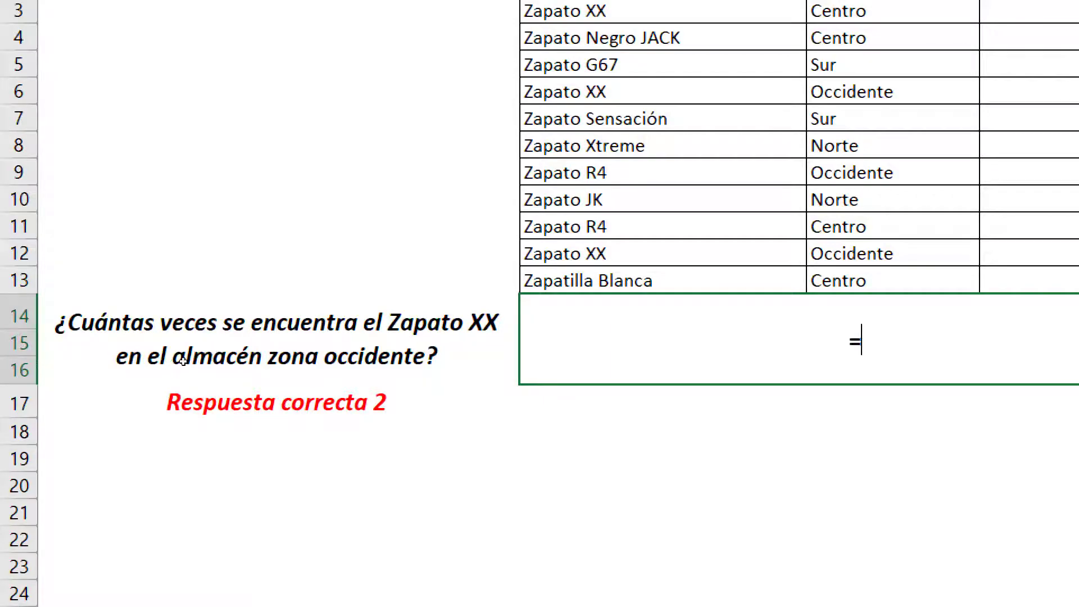
type("con")
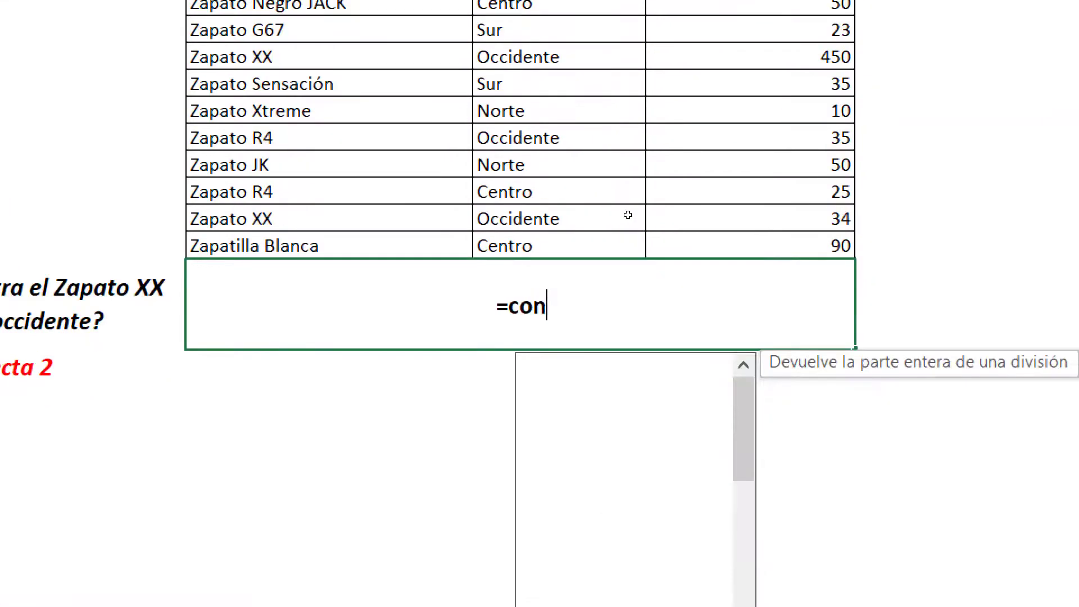
type("tar")
key("Down")
key("Down")
key("Down")
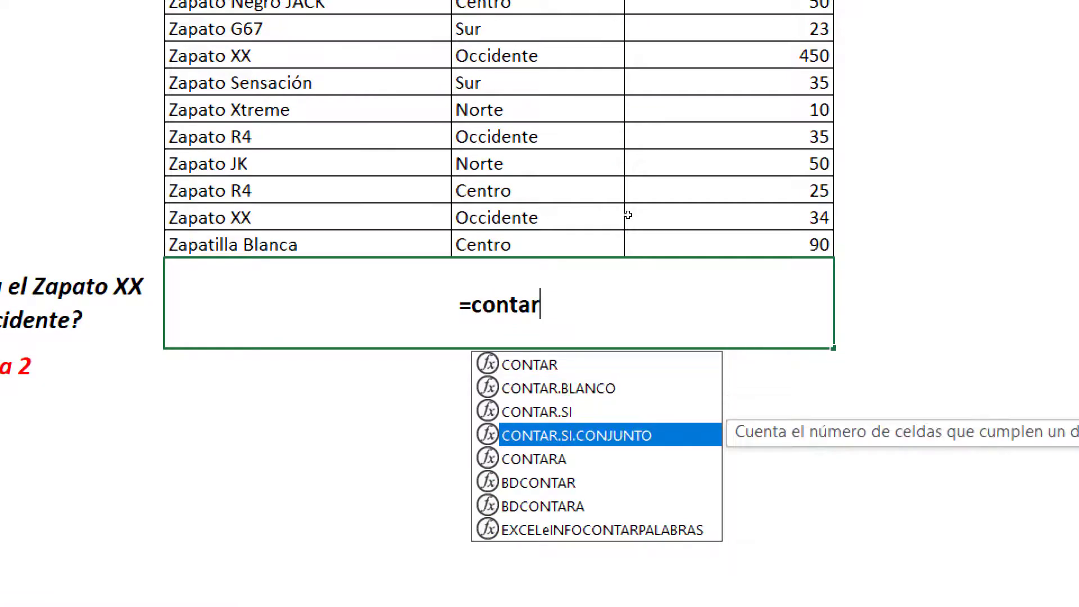
key("Tab")
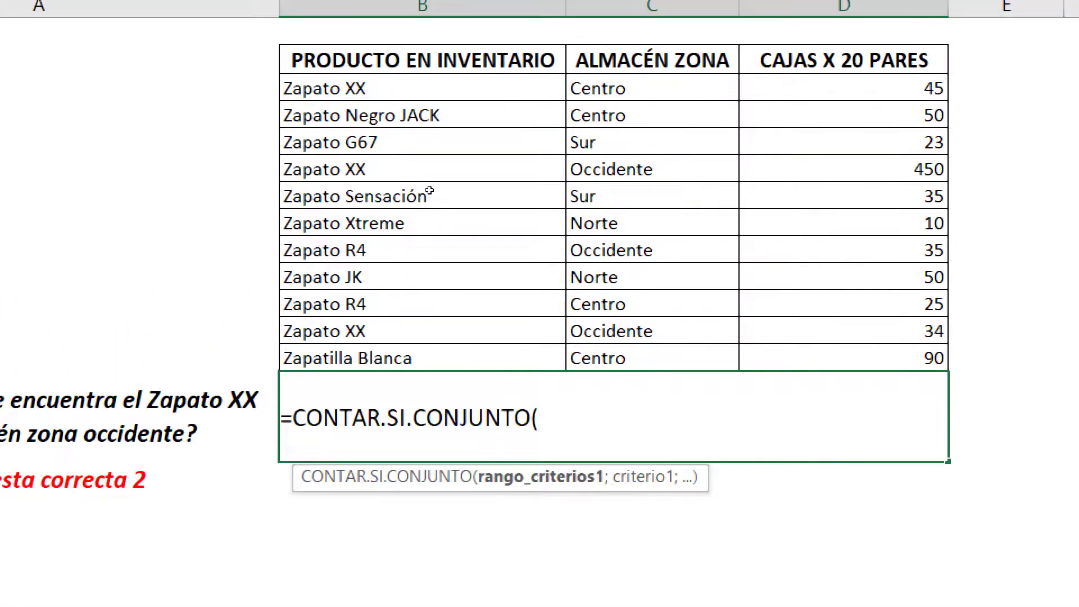
left_click_drag(652, 88, 652, 358)
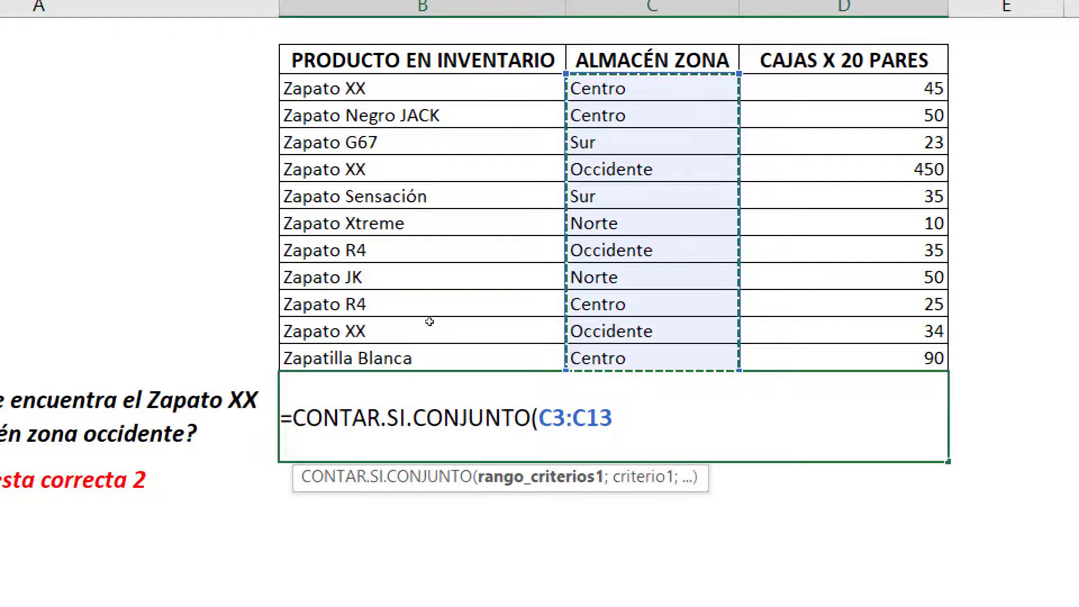
type(";\"occiden")
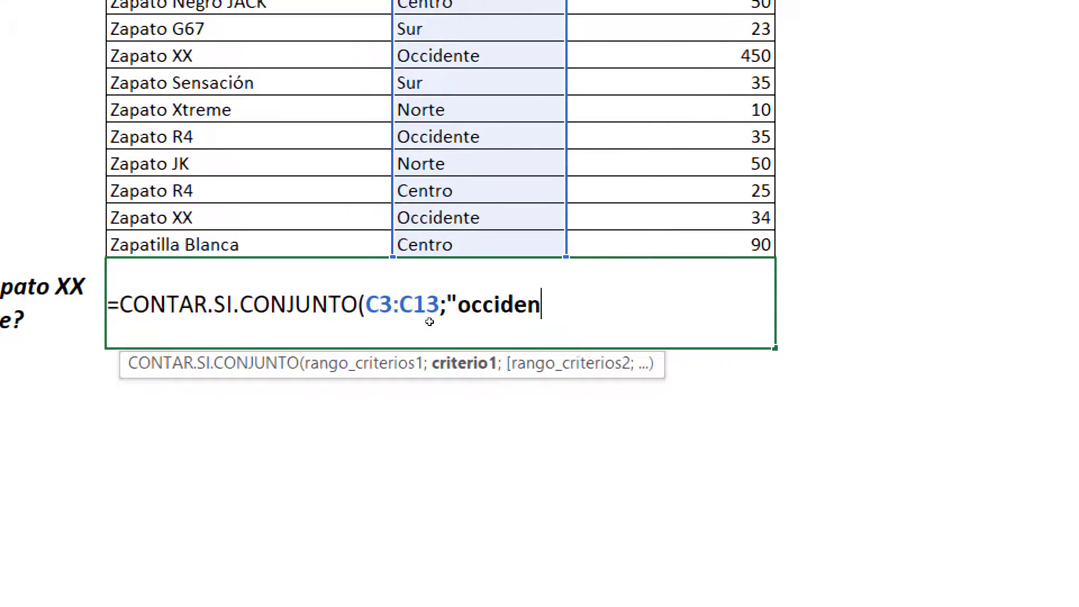
type("te\";")
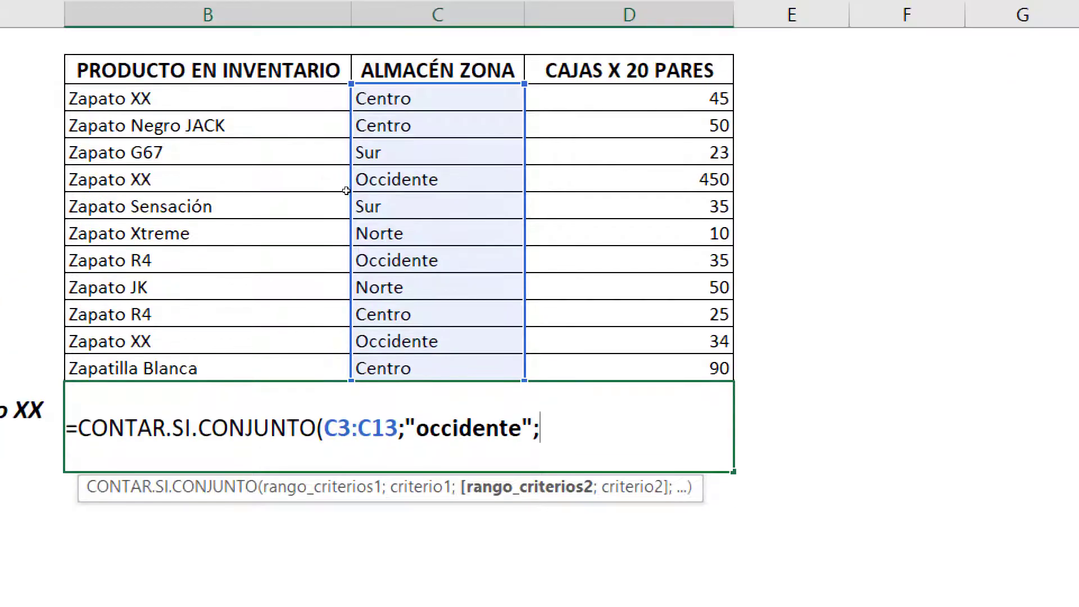
left_click_drag(331, 98, 334, 326)
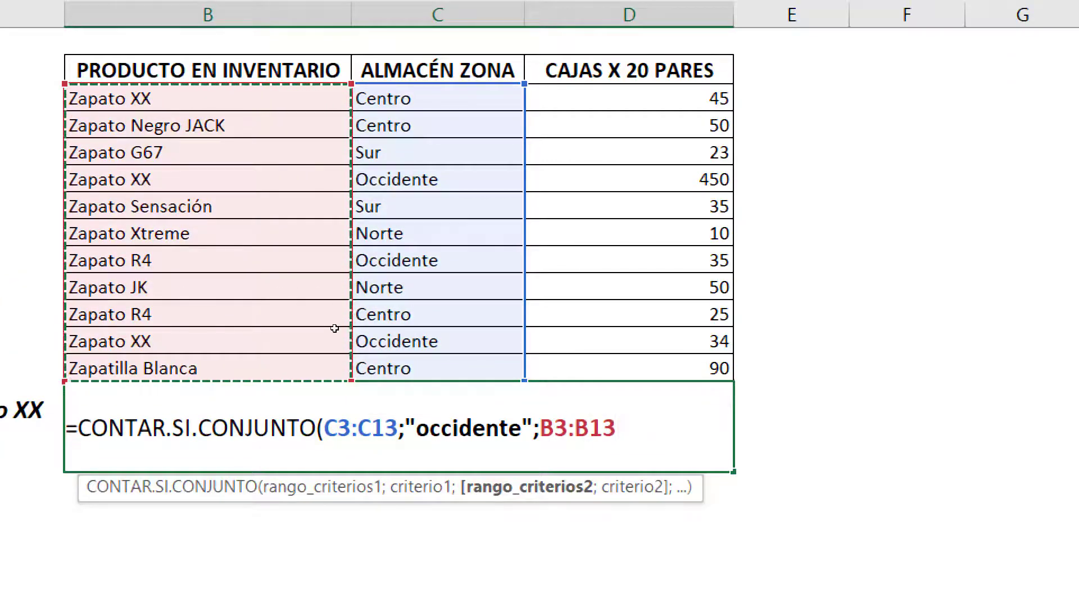
type(";\"")
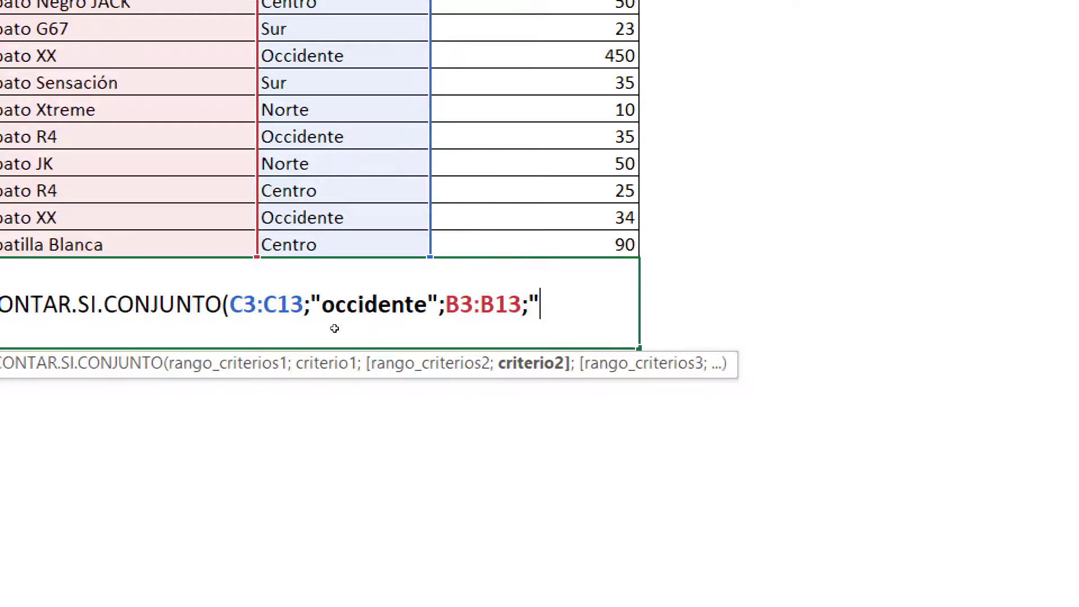
type("zapat")
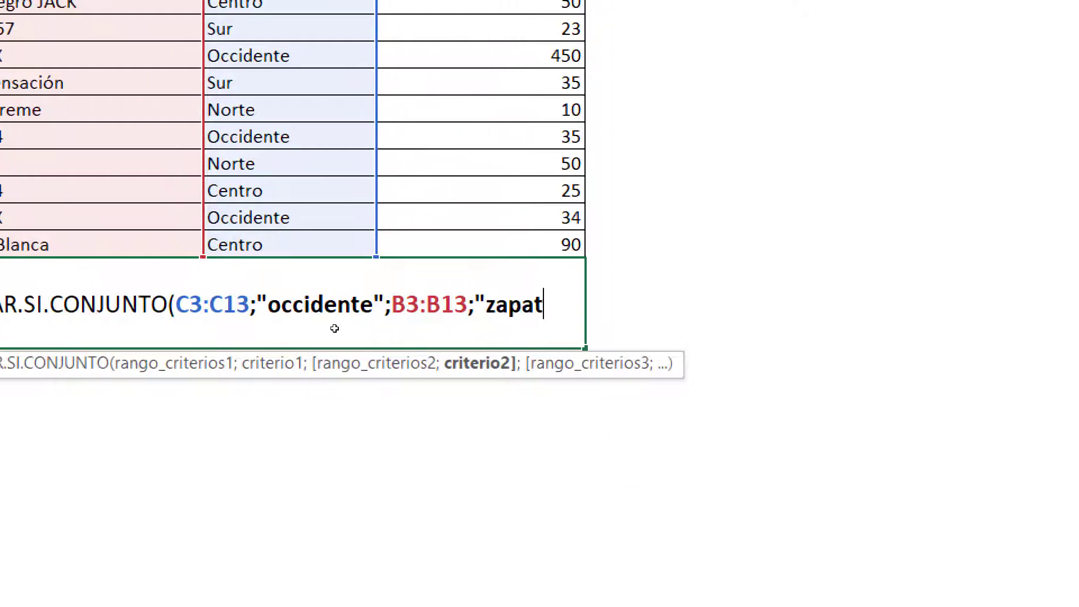
type("o ")
type("xx")
type("\"")
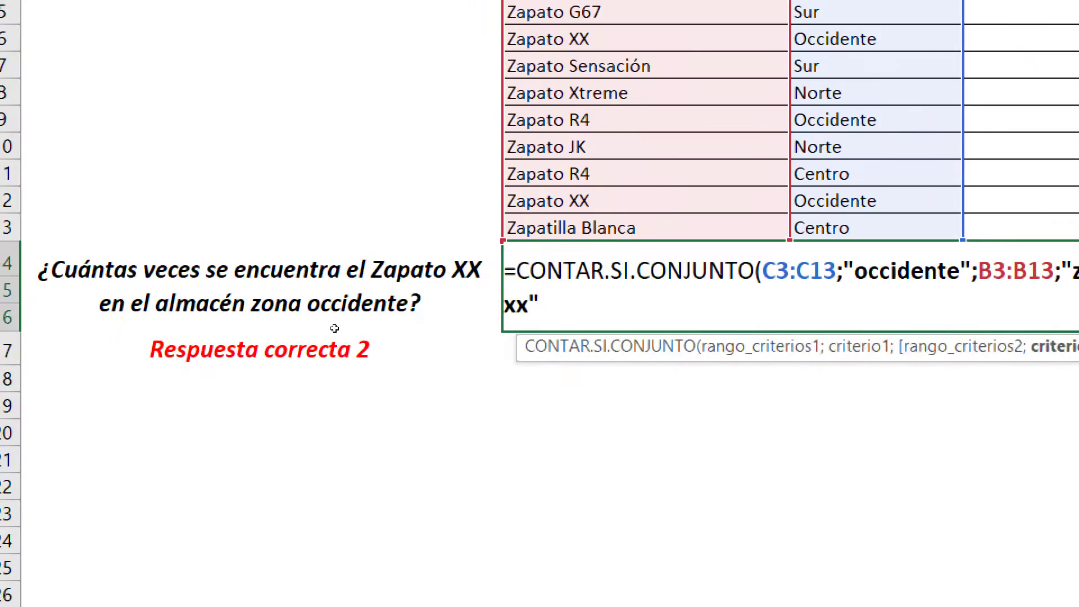
type(")")
key("Return")
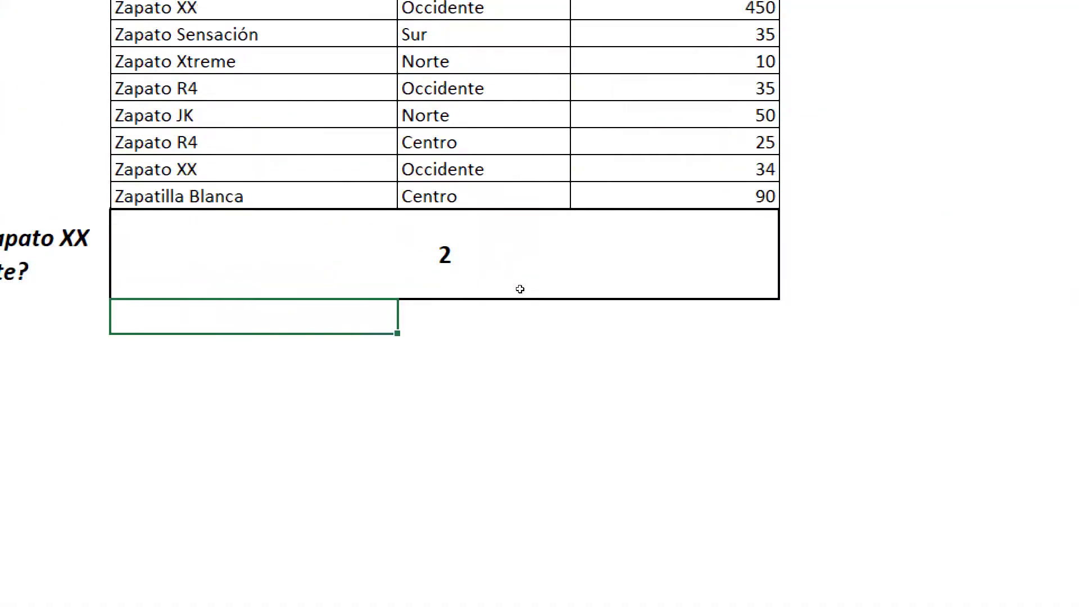
key("Up")
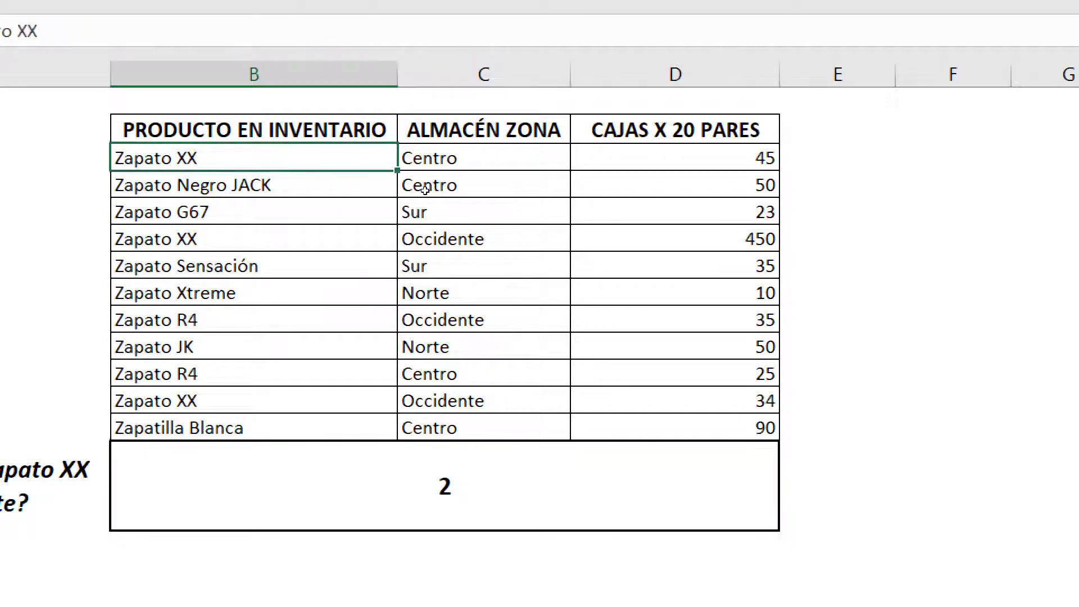
Highlight the Zapato XX rows to verify the two Occidente matches.
left_click_drag(331, 188, 436, 189)
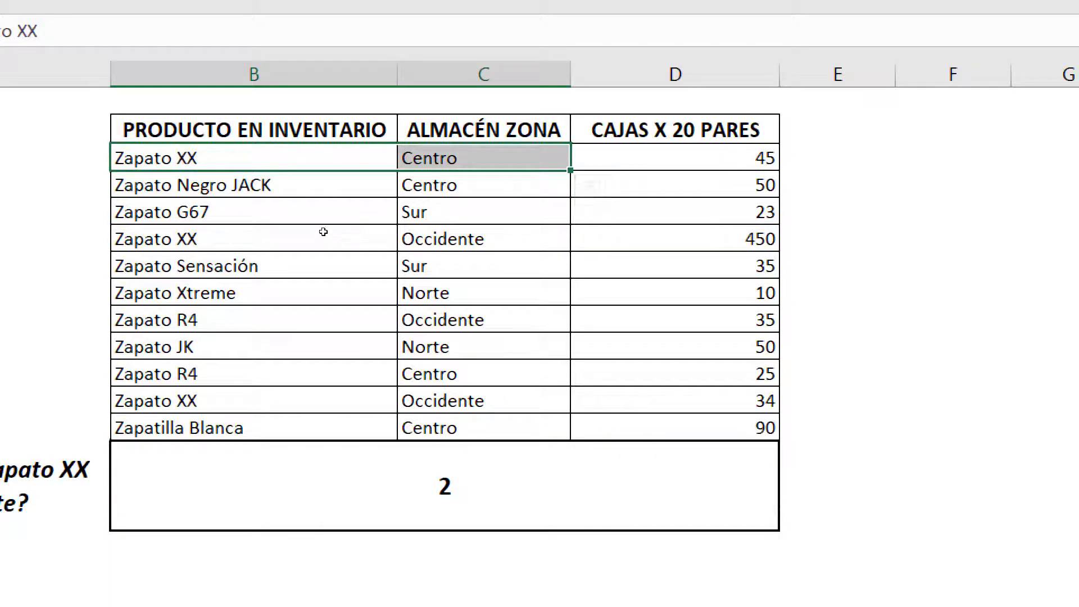
left_click_drag(320, 239, 448, 236)
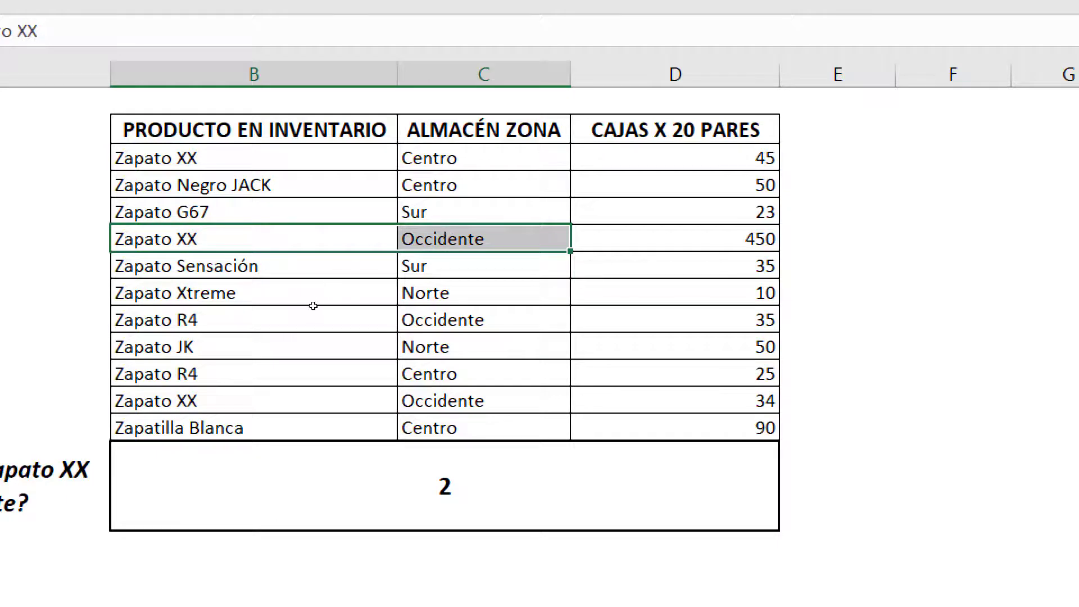
left_click_drag(314, 401, 450, 400)
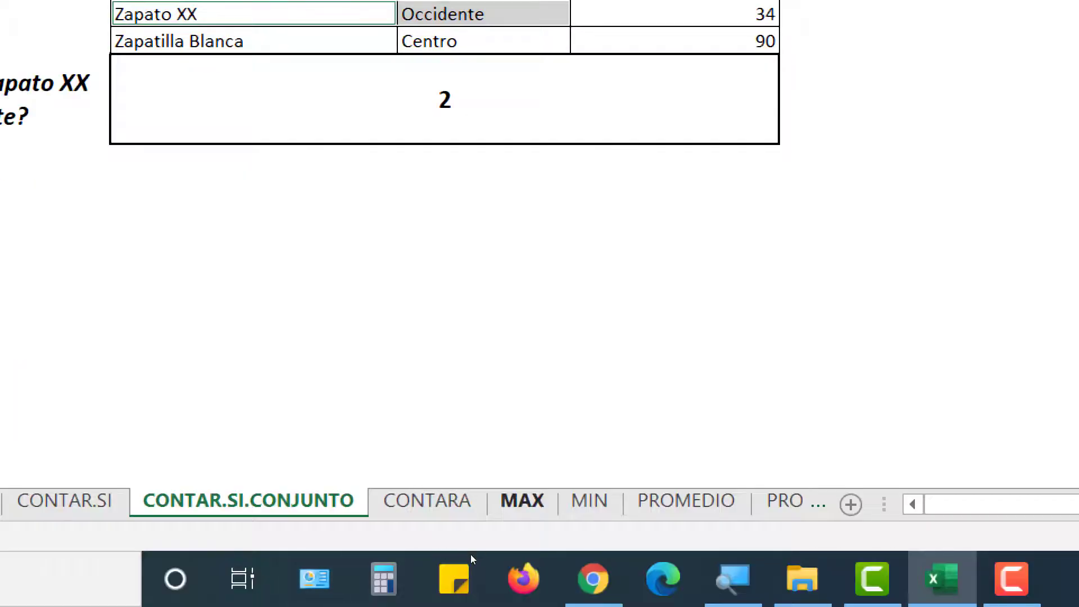
On the MAX sheet, enter =MAX(D3:D13) in the answer cell, returning 90.
left_click(522, 500)
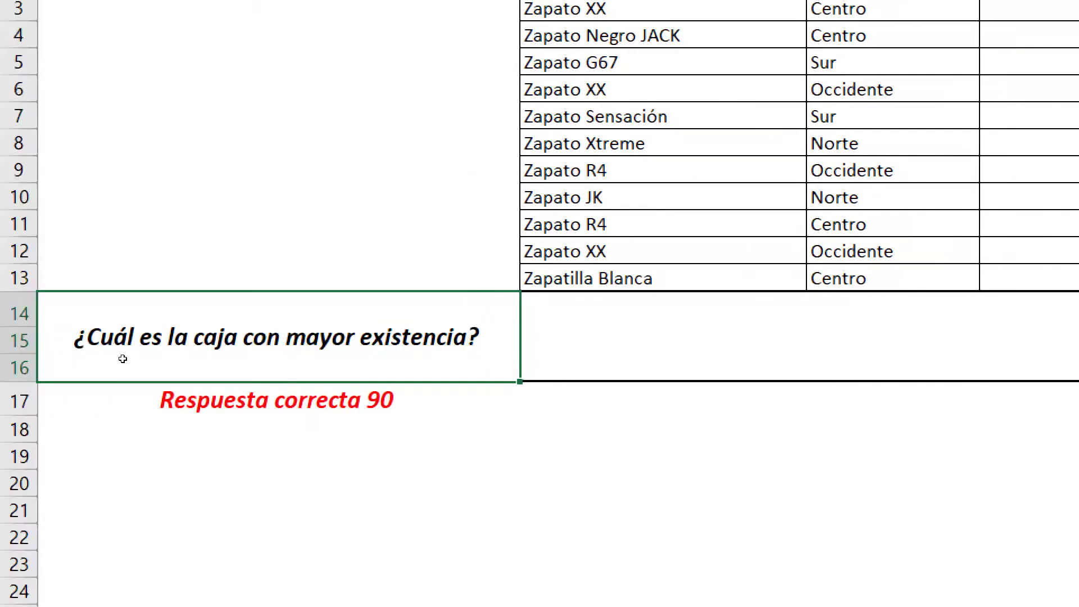
left_click(535, 352)
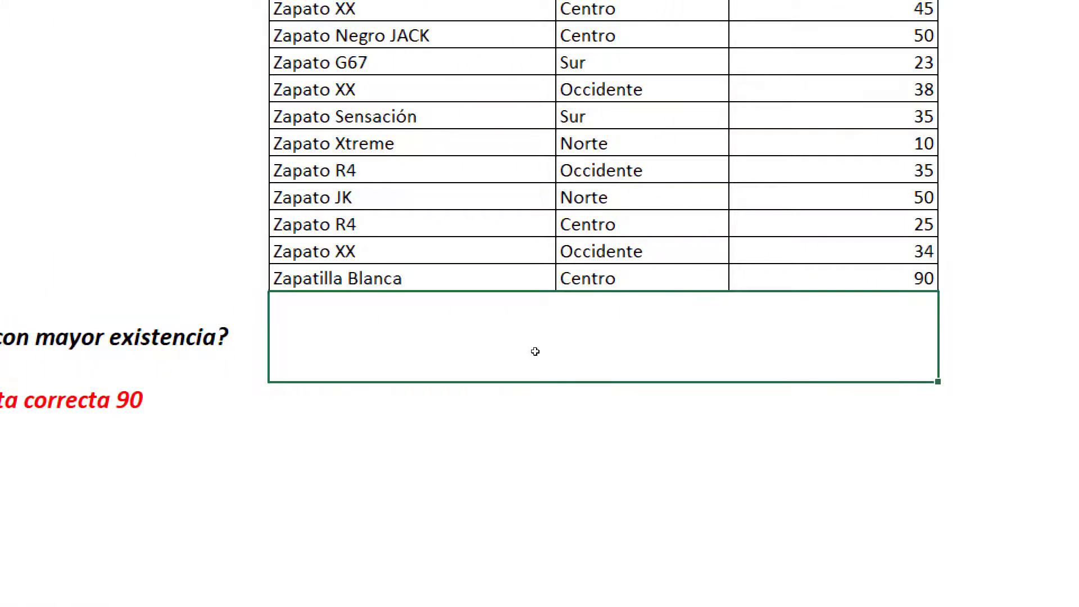
type("=max")
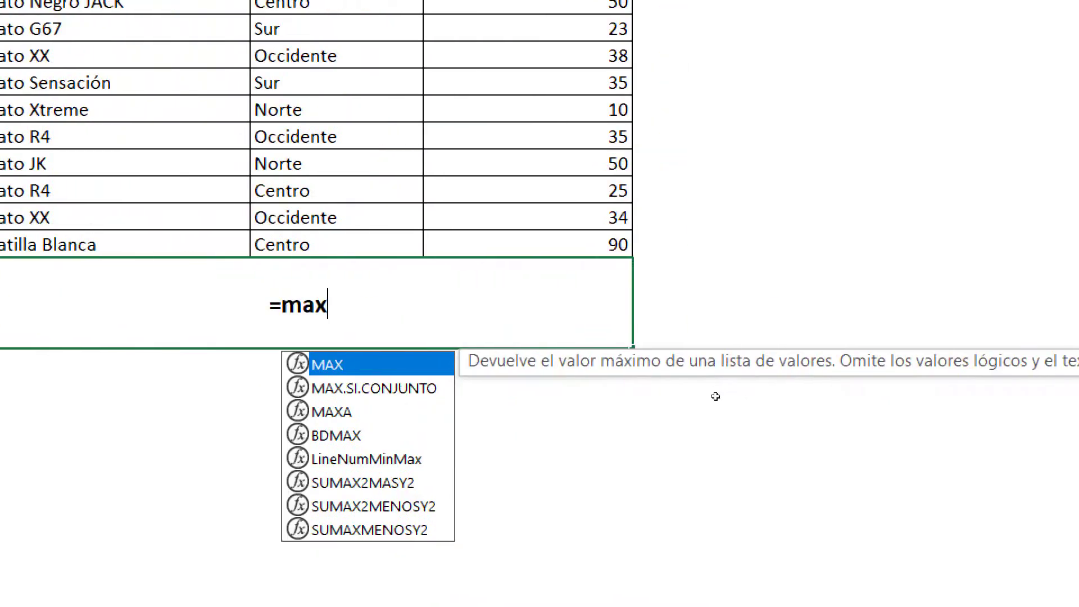
key("Tab")
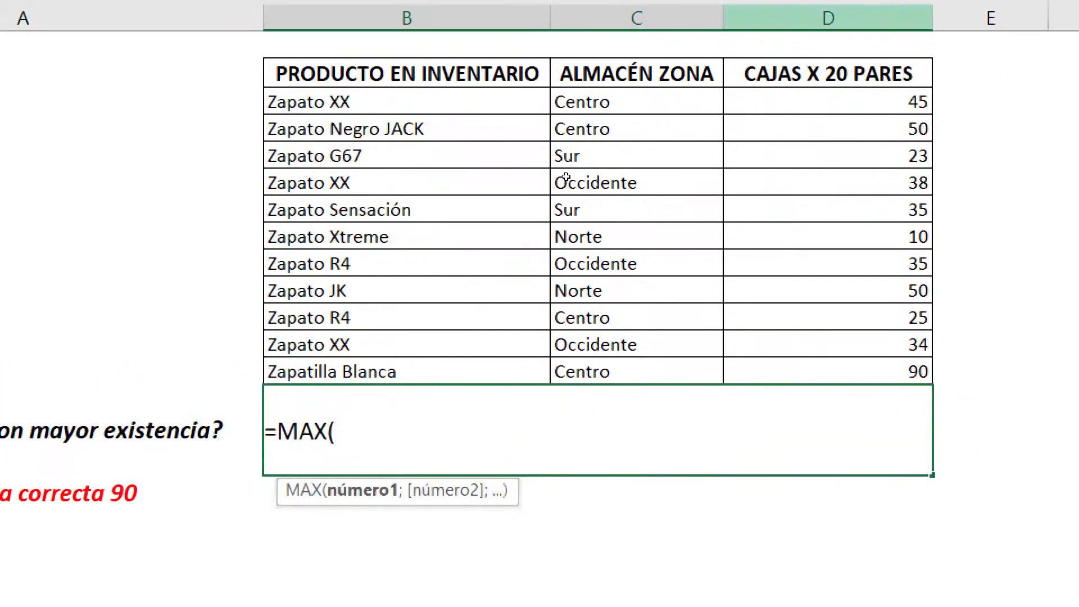
left_click_drag(970, 42, 970, 231)
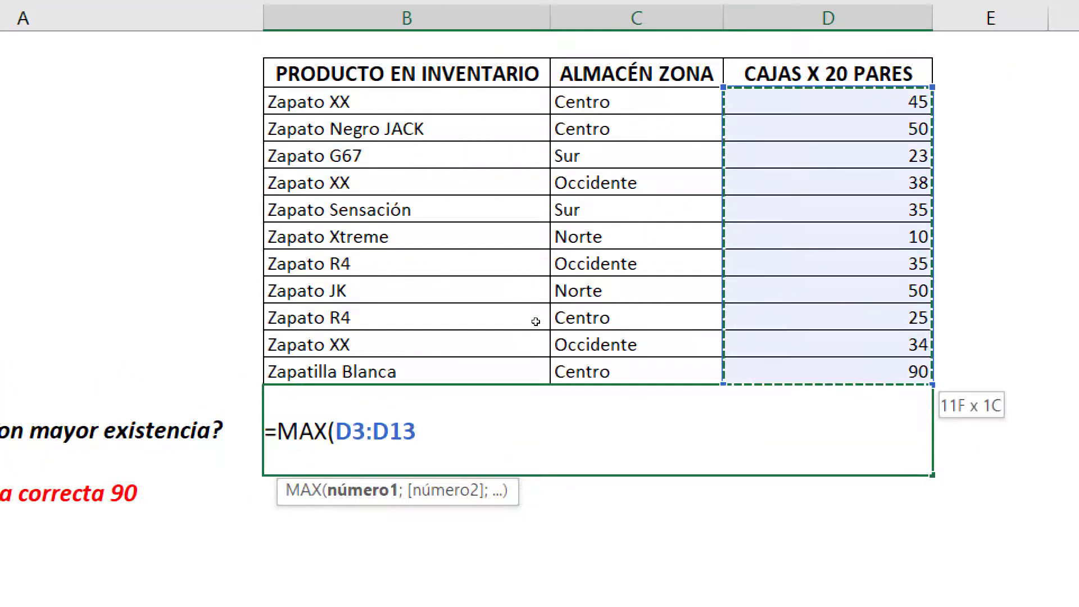
left_click_drag(538, 308, 532, 316)
type(")")
key("Return")
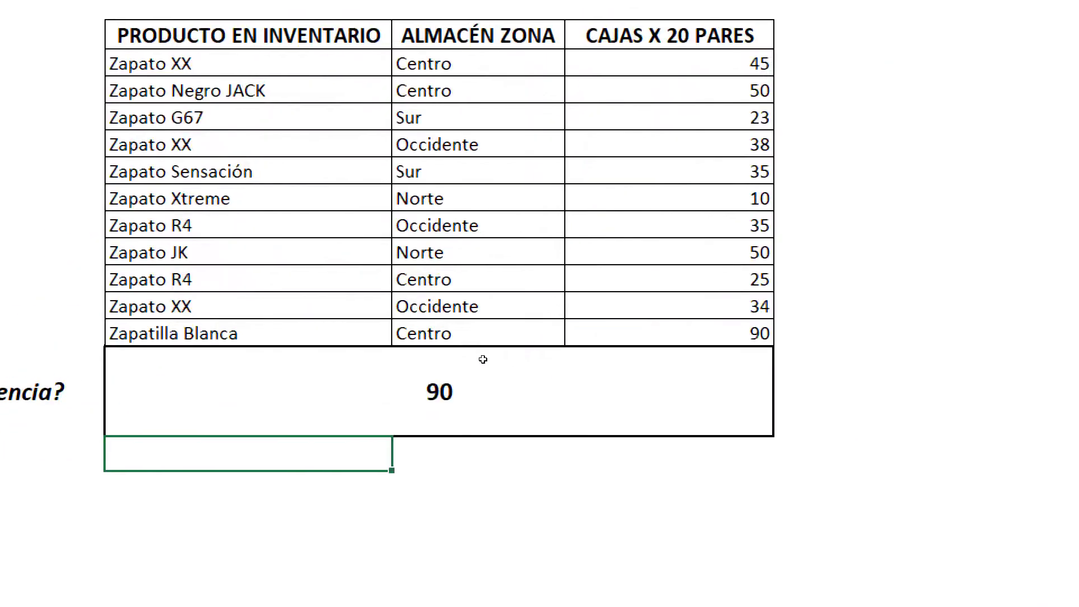
left_click(482, 358)
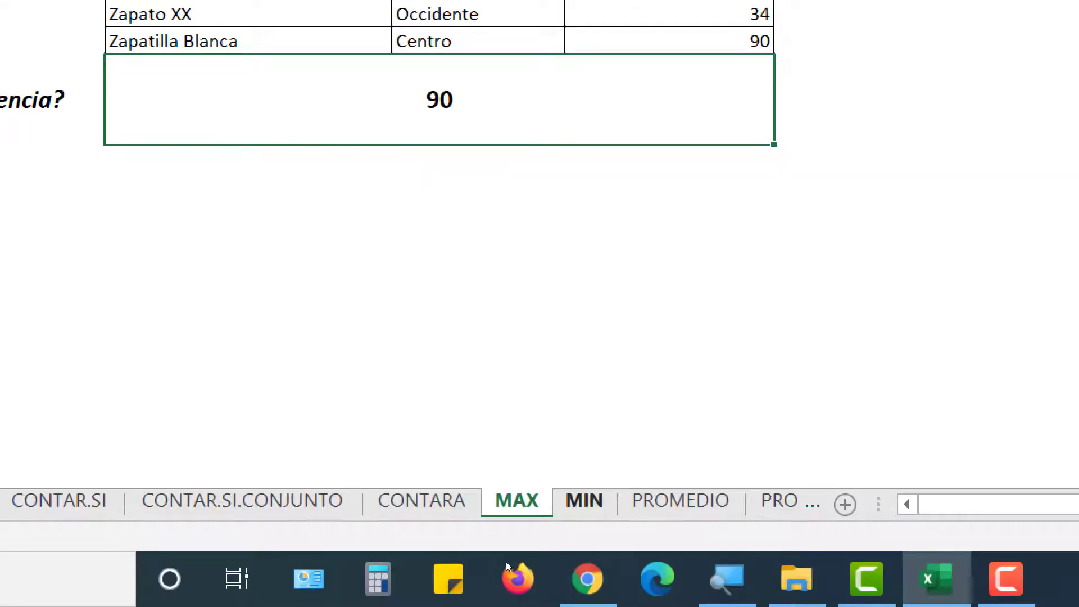
On the MIN sheet, enter a MIN formula over B3:D16 and dismiss the circular-reference warning.
left_click(585, 501)
left_click(424, 350)
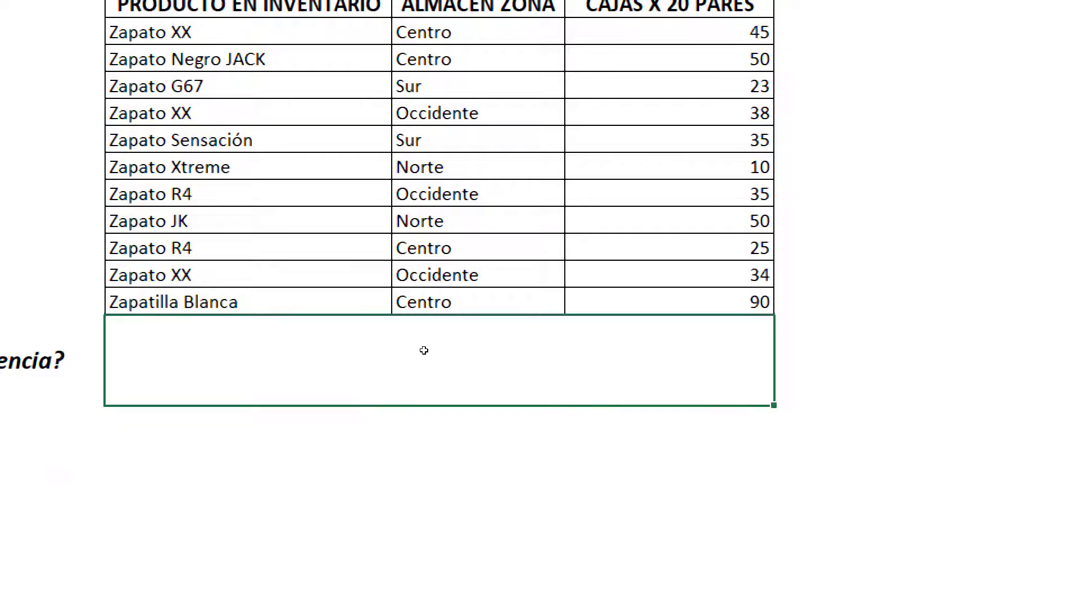
type("=min")
key("Tab")
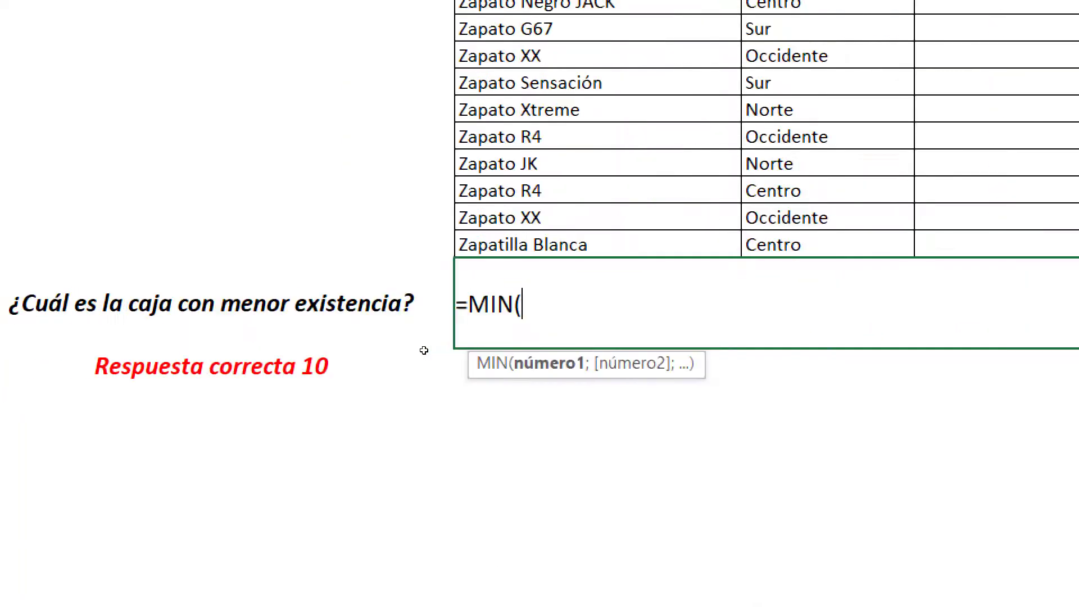
left_click(776, 97)
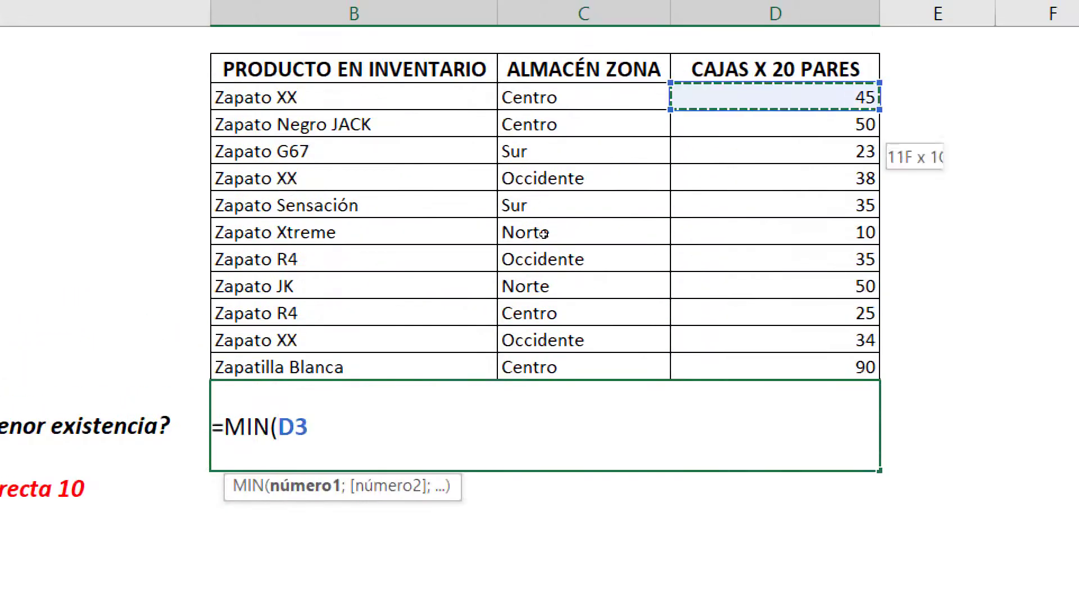
left_click_drag(544, 233, 550, 336)
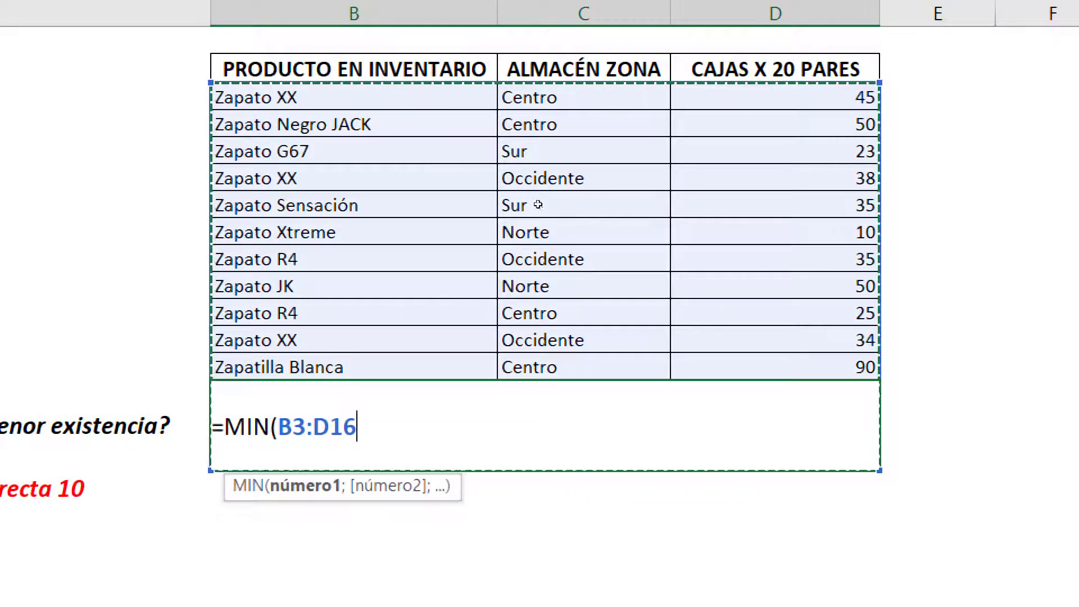
left_click_drag(538, 205, 539, 198)
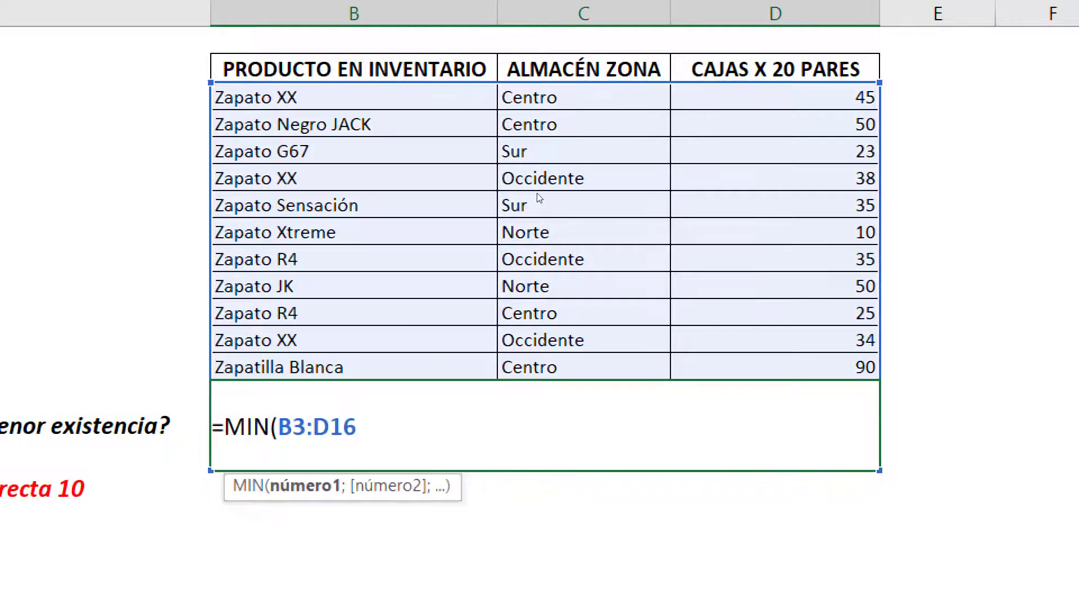
key("Return")
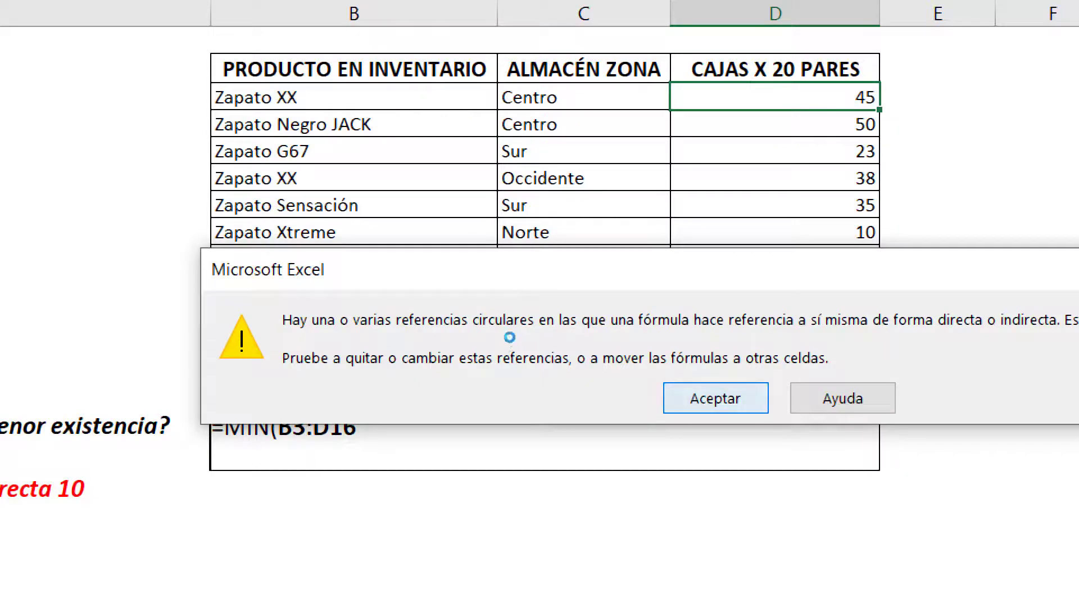
key("Return")
key("shift+Down")
key("shift+Down")
key("shift+Down")
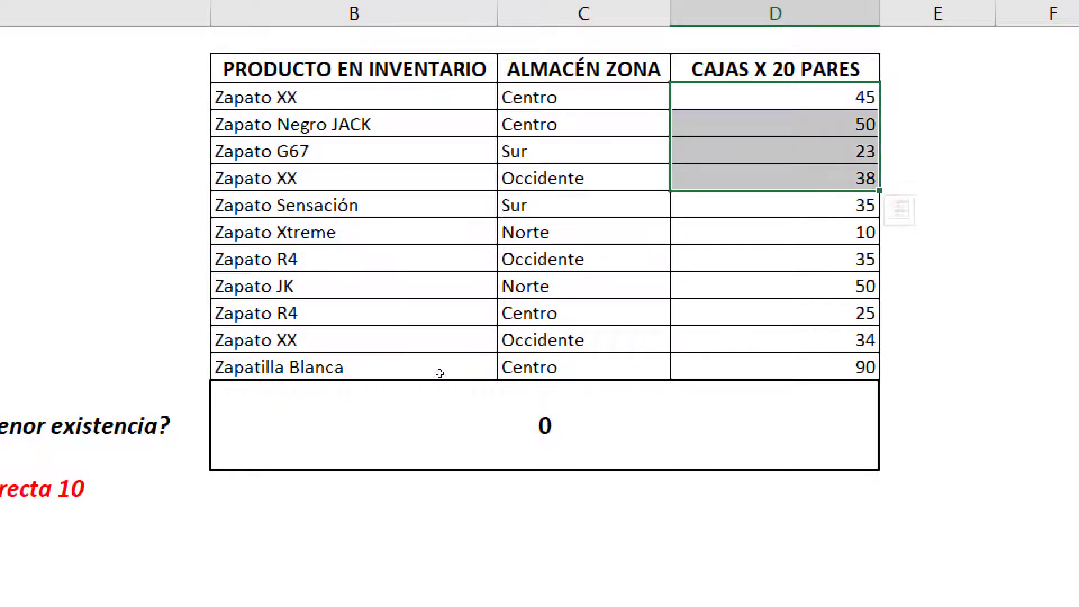
Correct the answer formula's range to =MIN(D3:D13).
left_click(439, 388)
key("F2")
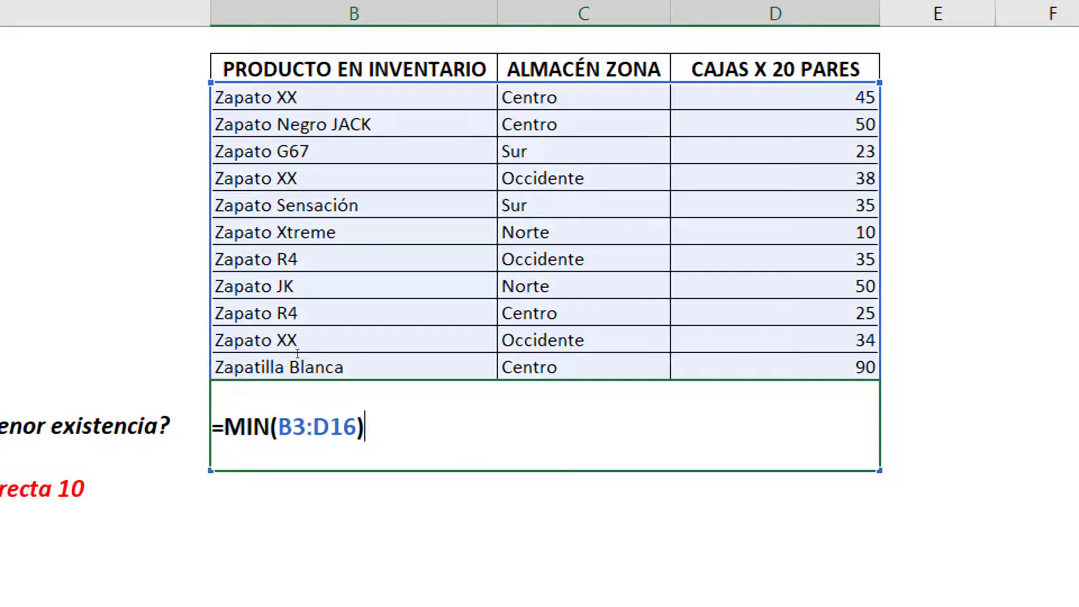
left_click_drag(279, 426, 358, 426)
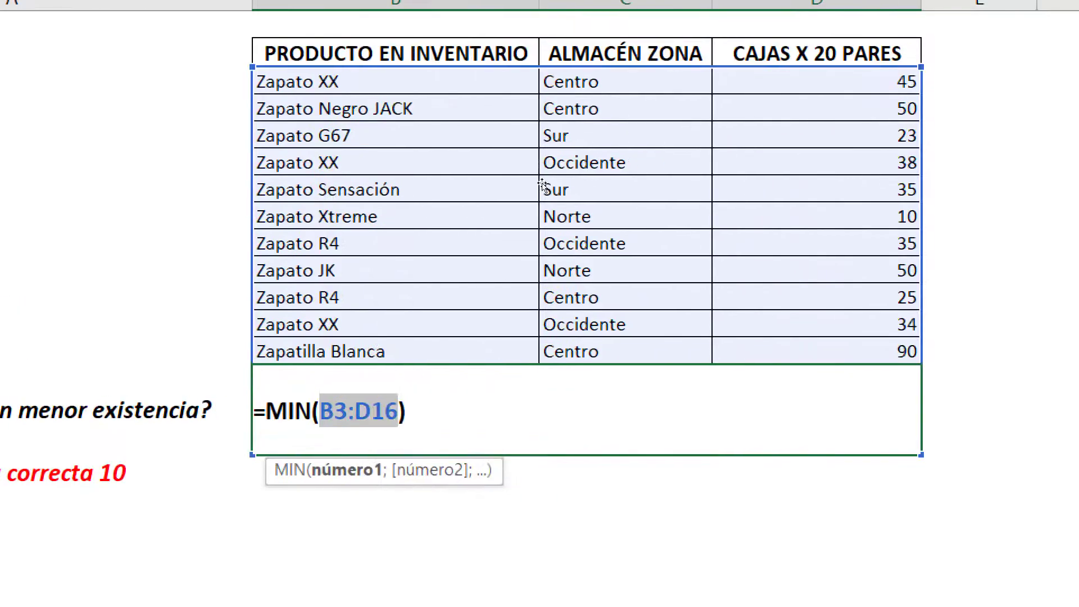
left_click(815, 81)
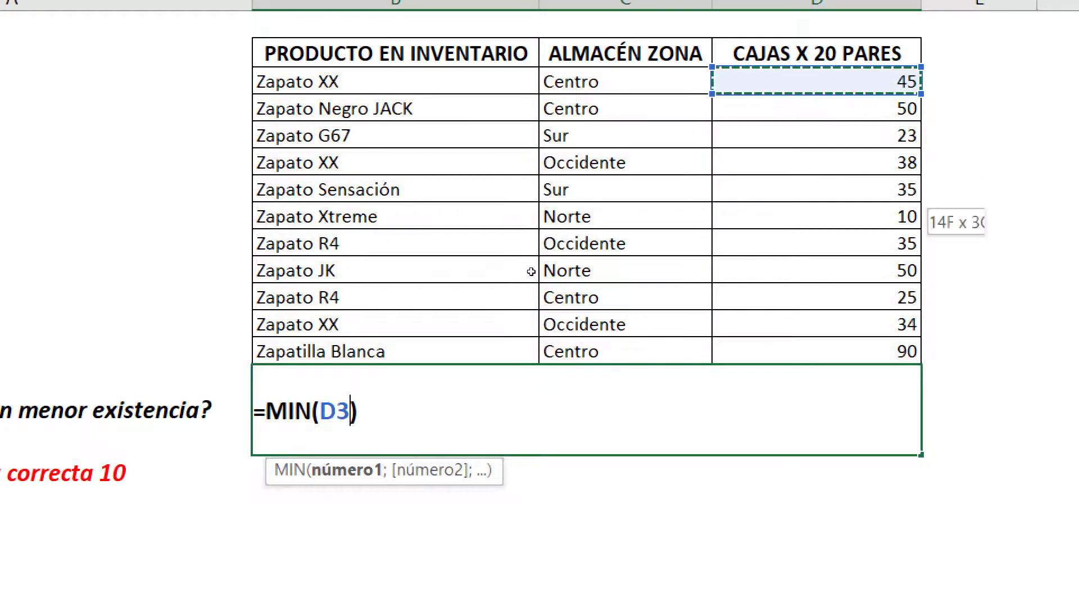
left_click_drag(815, 81, 815, 351)
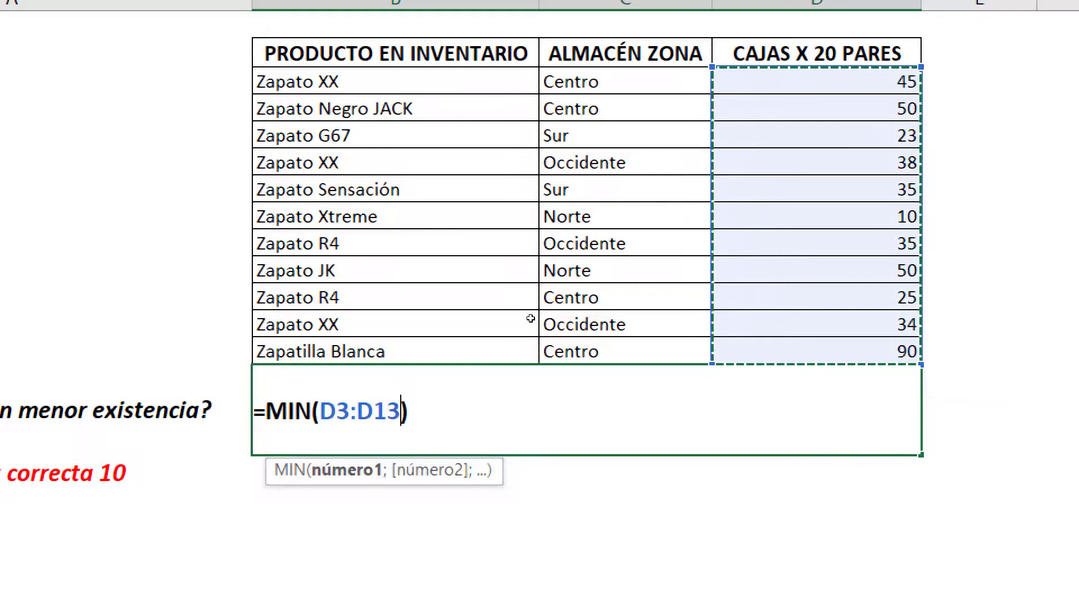
key("Return")
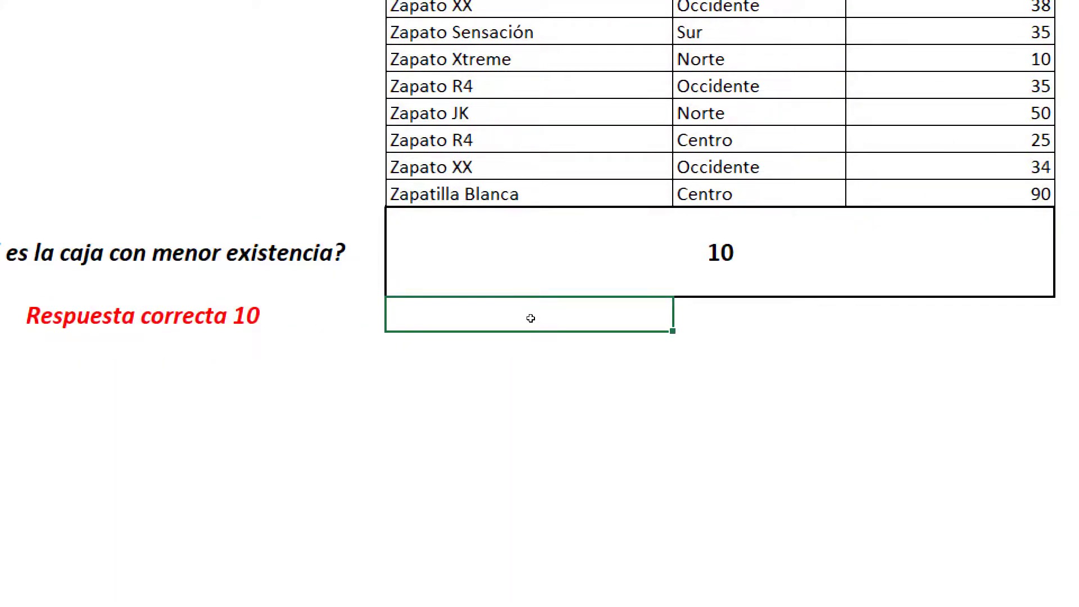
Change Zapato G67's box count from 23 to 2, so the MIN answer shows 2.
left_click_drag(722, 57, 723, 246)
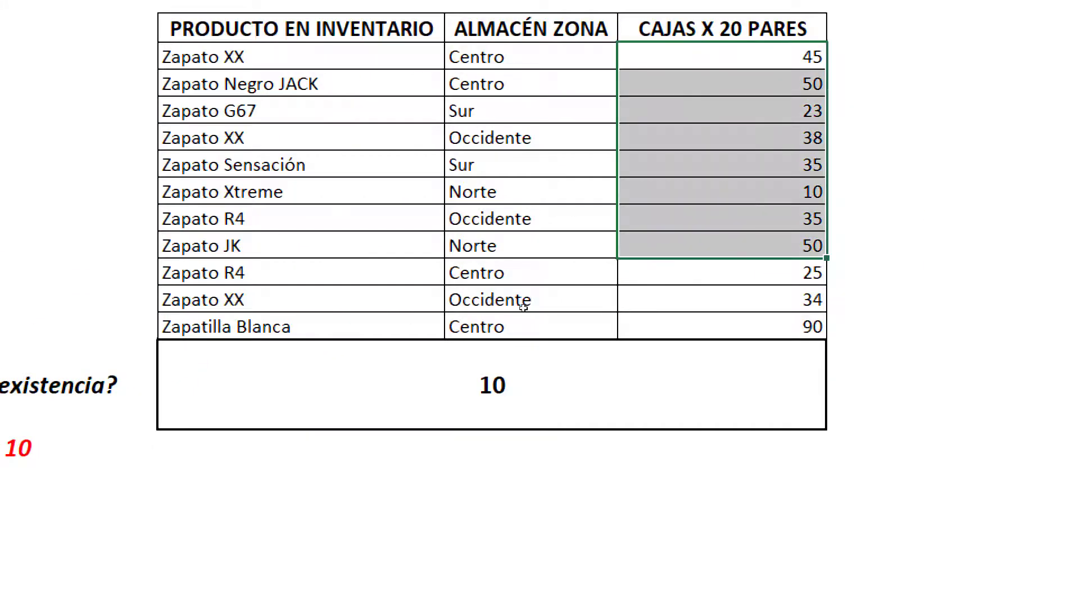
left_click_drag(523, 306, 520, 316)
left_click(570, 225)
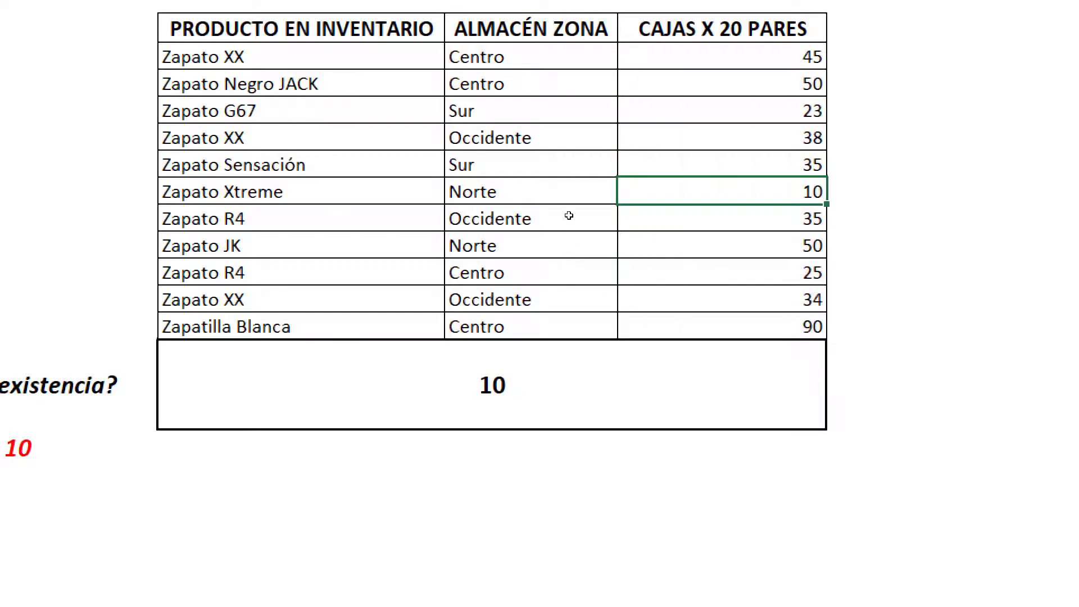
key("Up")
key("Up")
key("Up")
type("2")
key("Return")
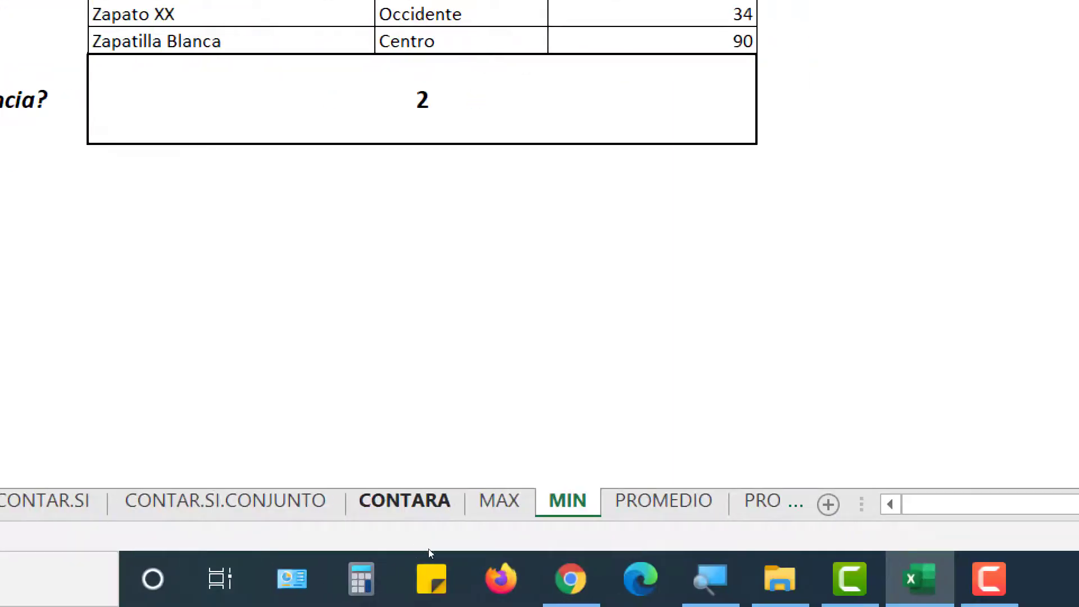
On the MAX sheet, change the 25 value to 125.
left_click(499, 500)
key("Up")
key("Up")
key("Up")
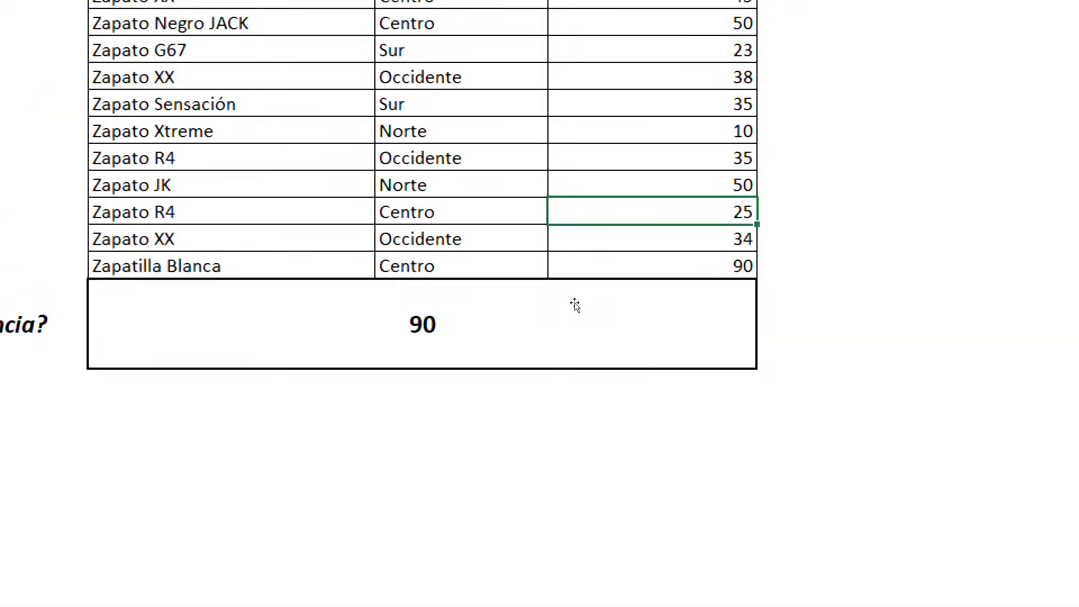
key("F2")
key("Home")
type("1")
key("Return")
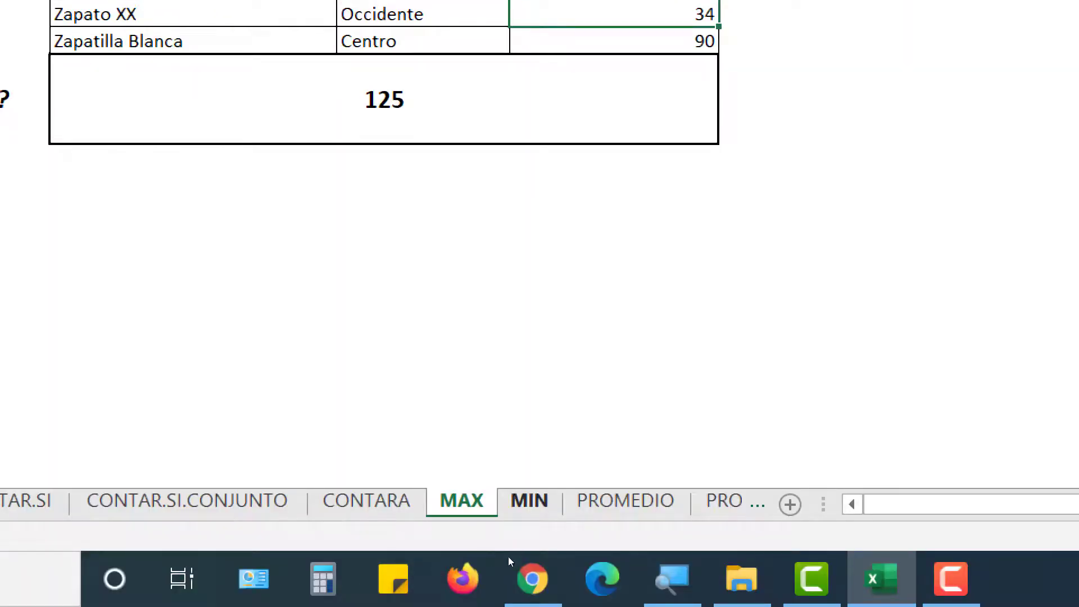
On the PROMEDIO sheet, enter =PROMEDIO(C3:C13) in the answer box under the ages.
key("ctrl+Page_Down")
key("ctrl+Page_Down")
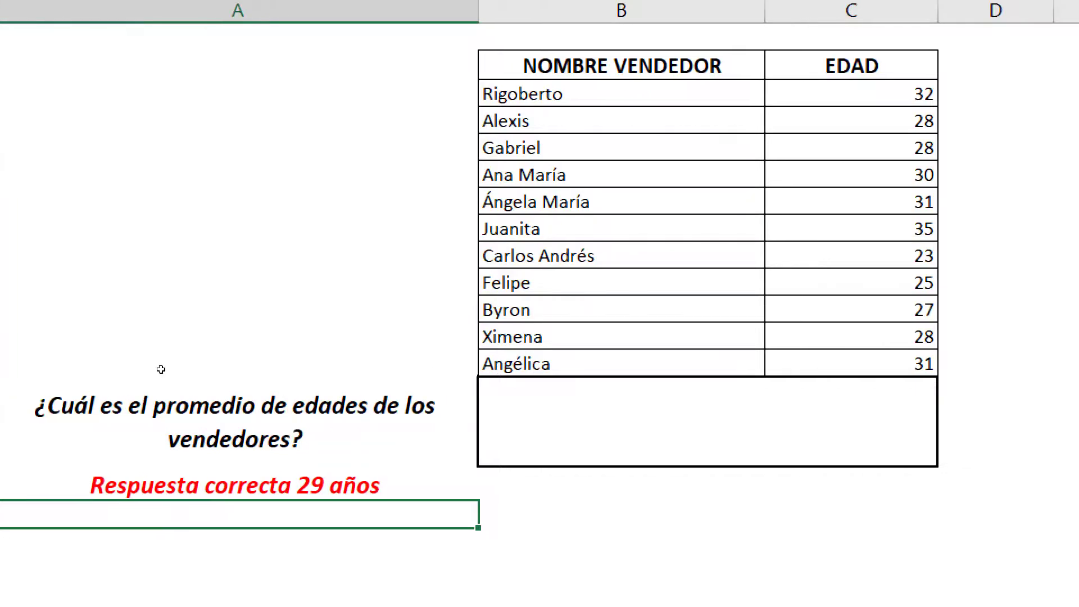
left_click(455, 388)
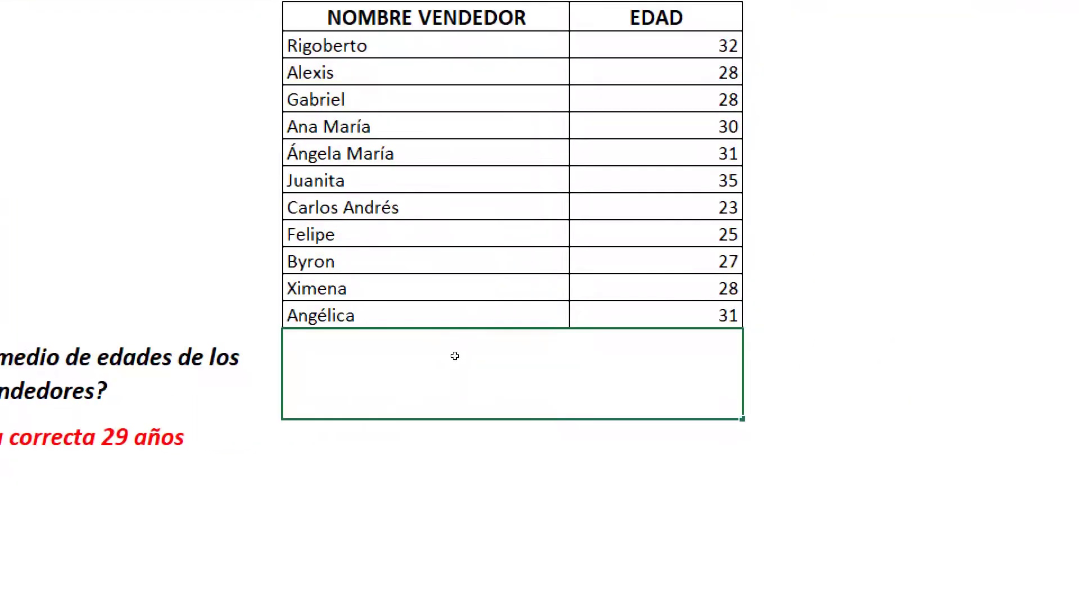
type("=promed")
key("Tab")
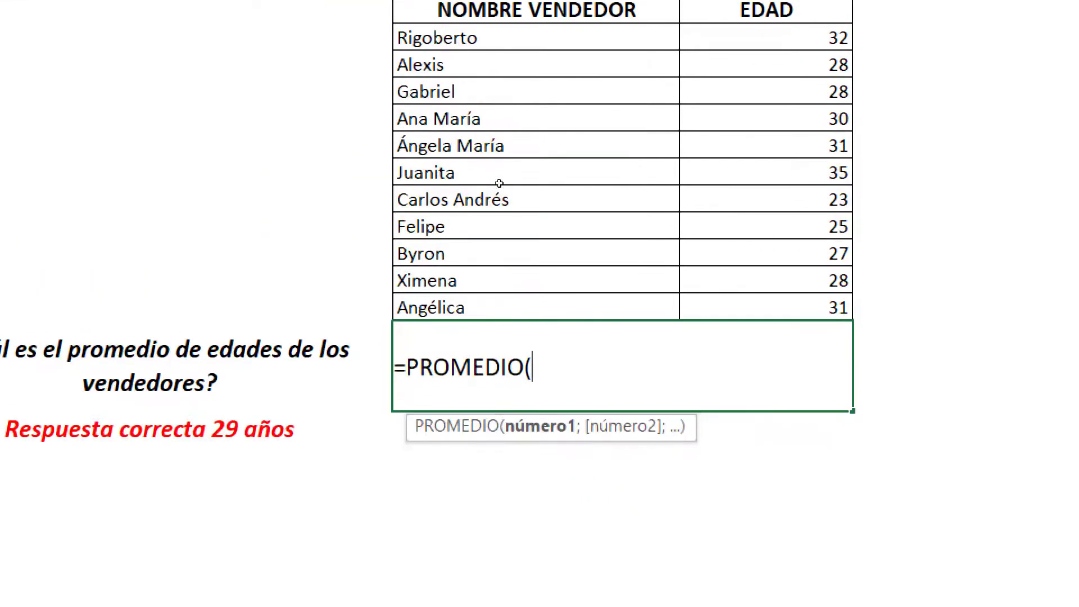
left_click_drag(464, 189, 457, 356)
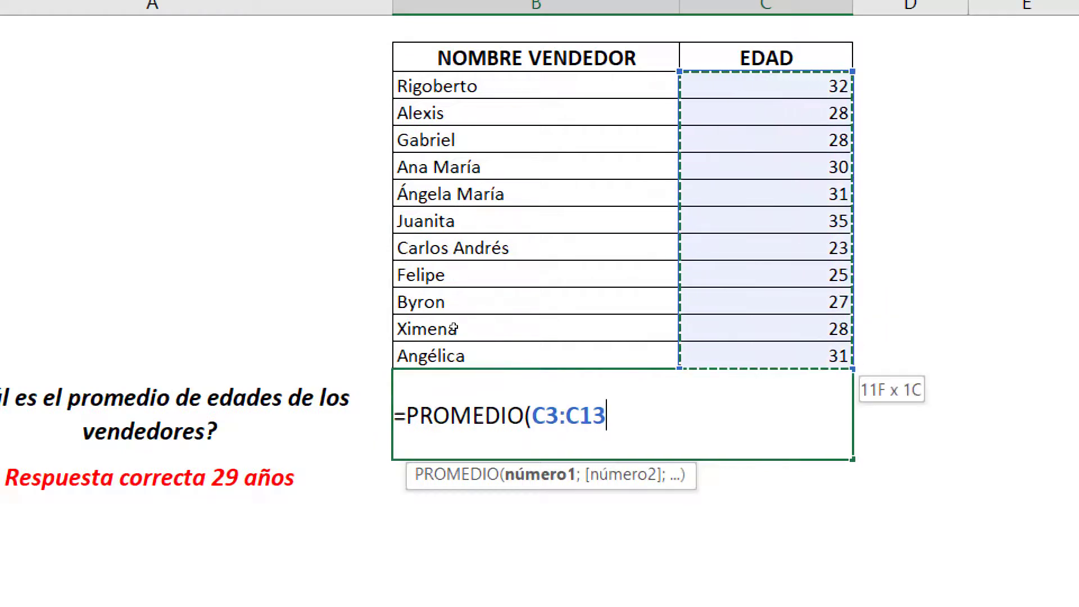
type(")")
key("Return")
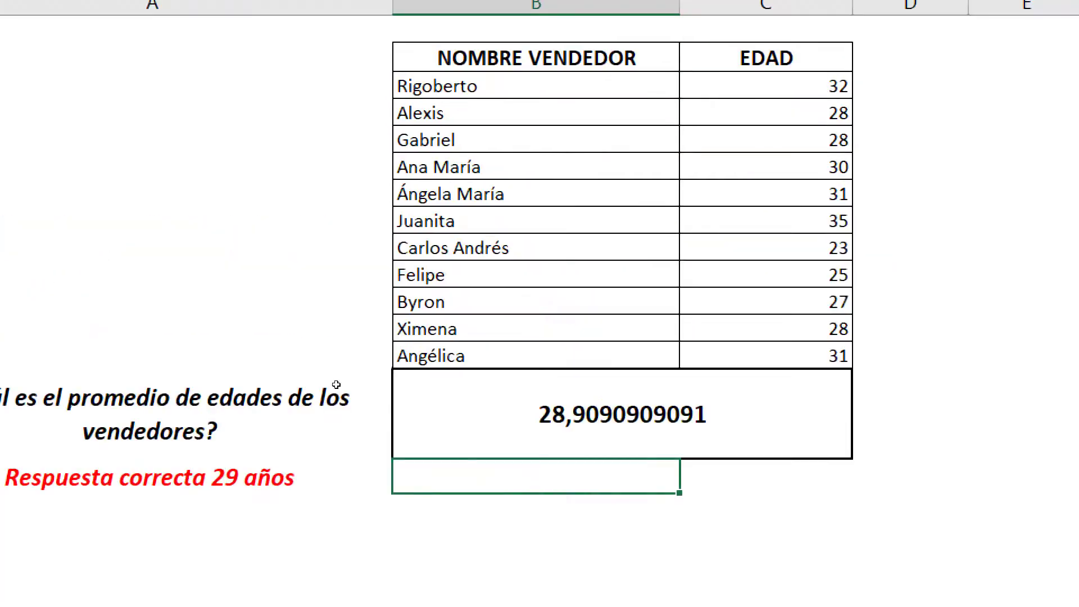
key("Up")
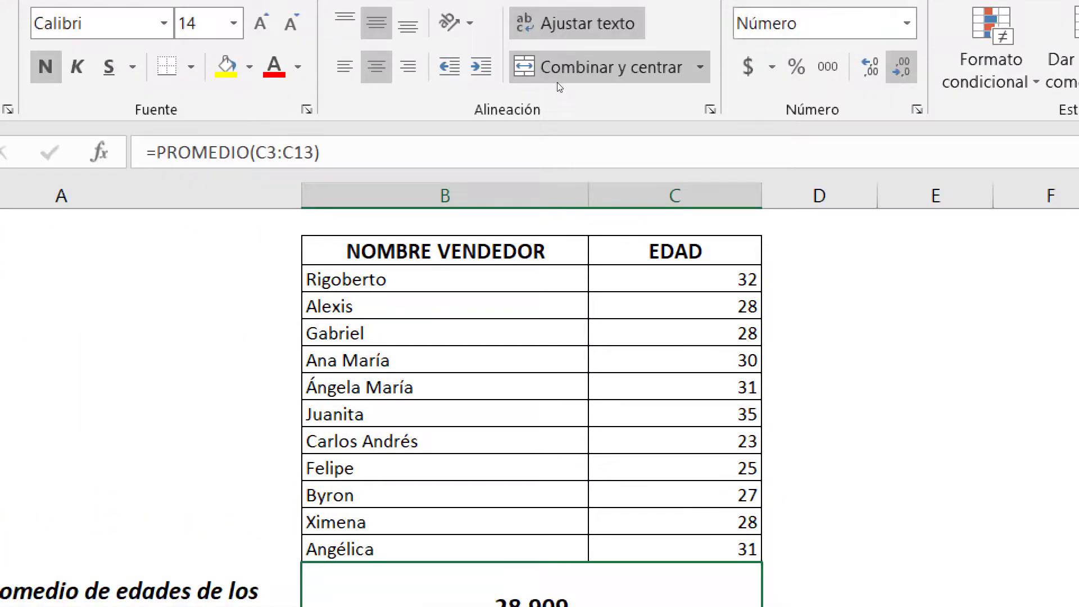
Remove the decimals so the sellers' average age shows 29, then reconfirm the =PROMEDIO formula.
left_click(901, 67)
left_click(901, 66)
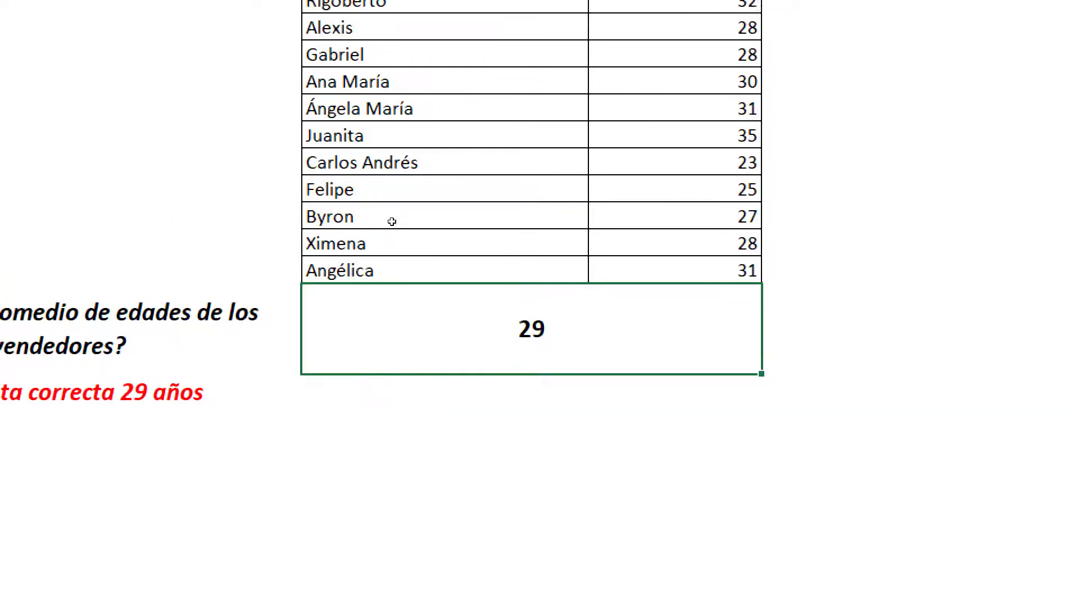
left_click_drag(431, 189, 443, 319)
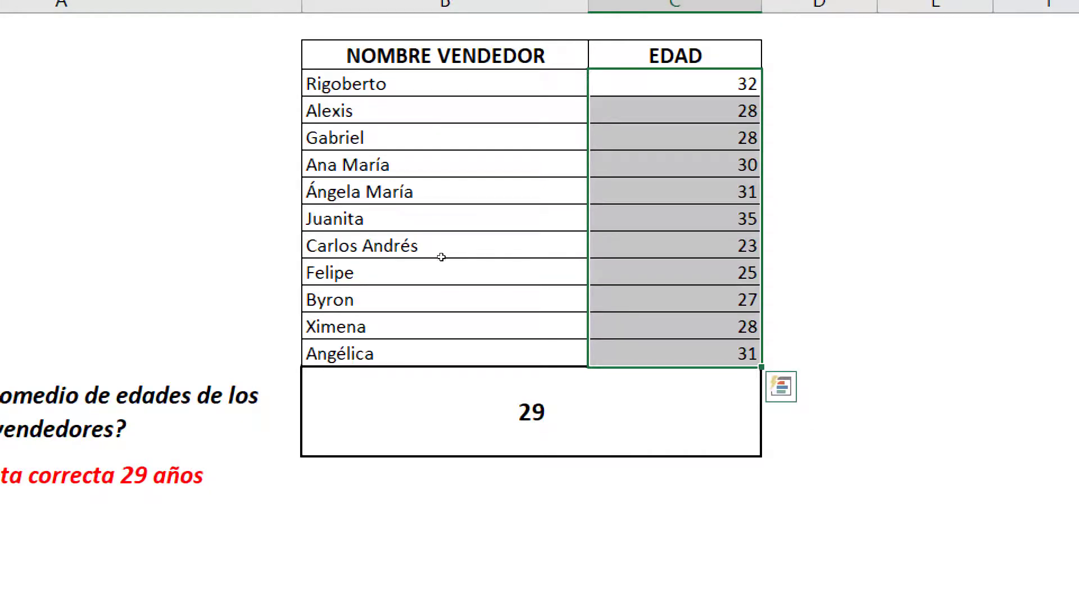
left_click(393, 370)
key("F2")
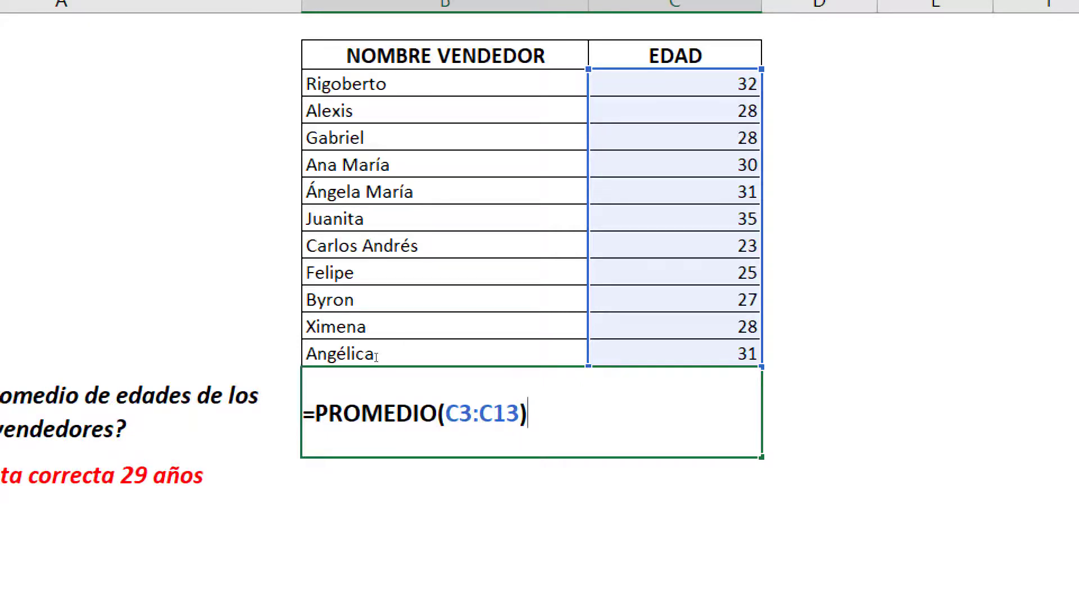
key("Return")
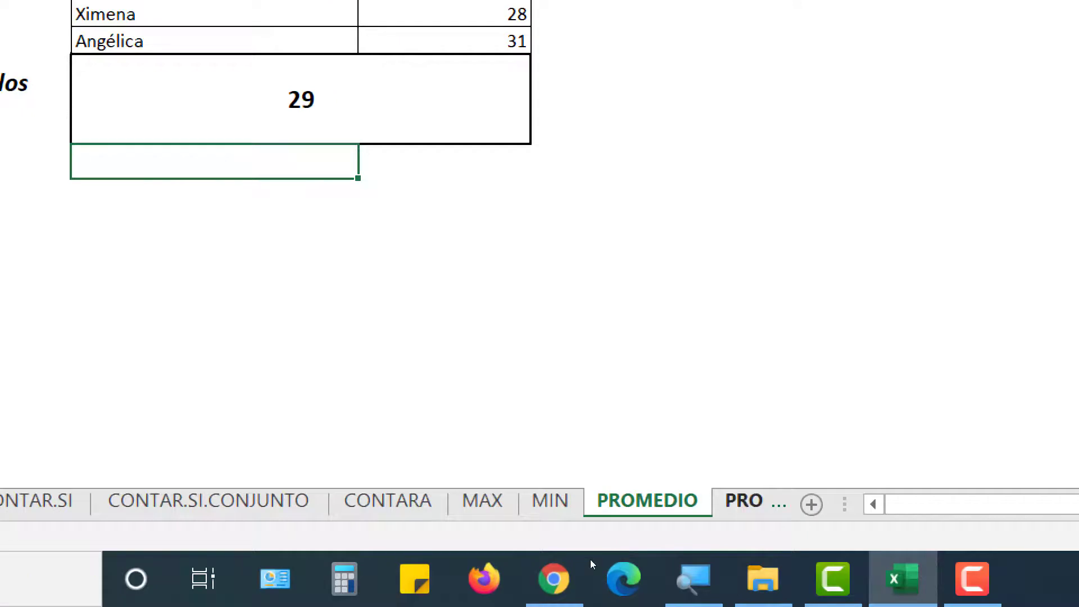
On the PROMEDIO.SI sheet, enter =PROMEDIO.SI(C3:C13;"compras") in the answer box, giving #¡DIV/0!
key("ctrl+Page_Down")
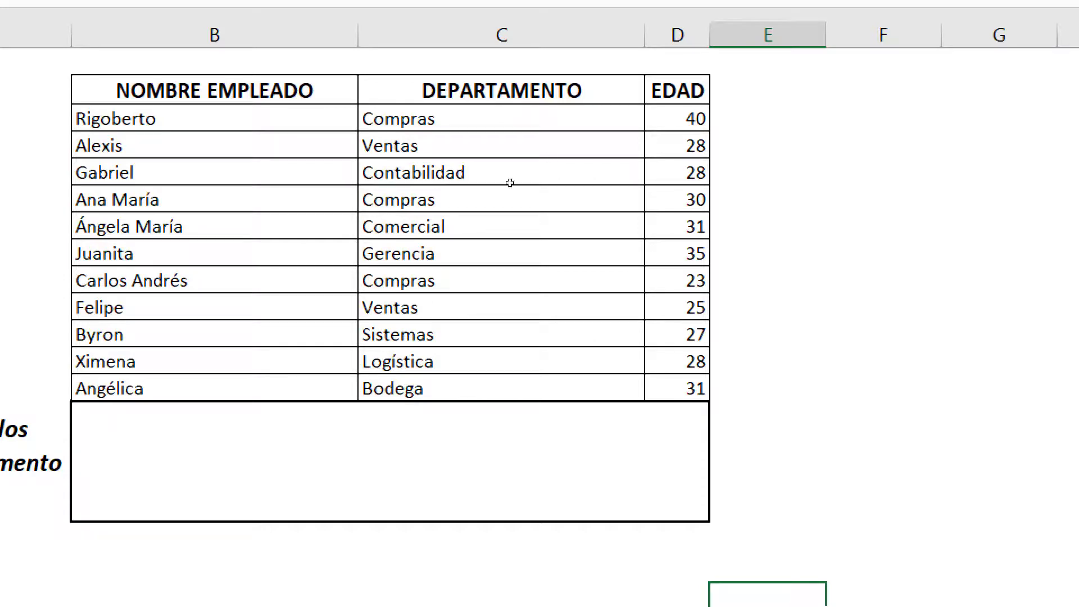
left_click(414, 407)
type("=")
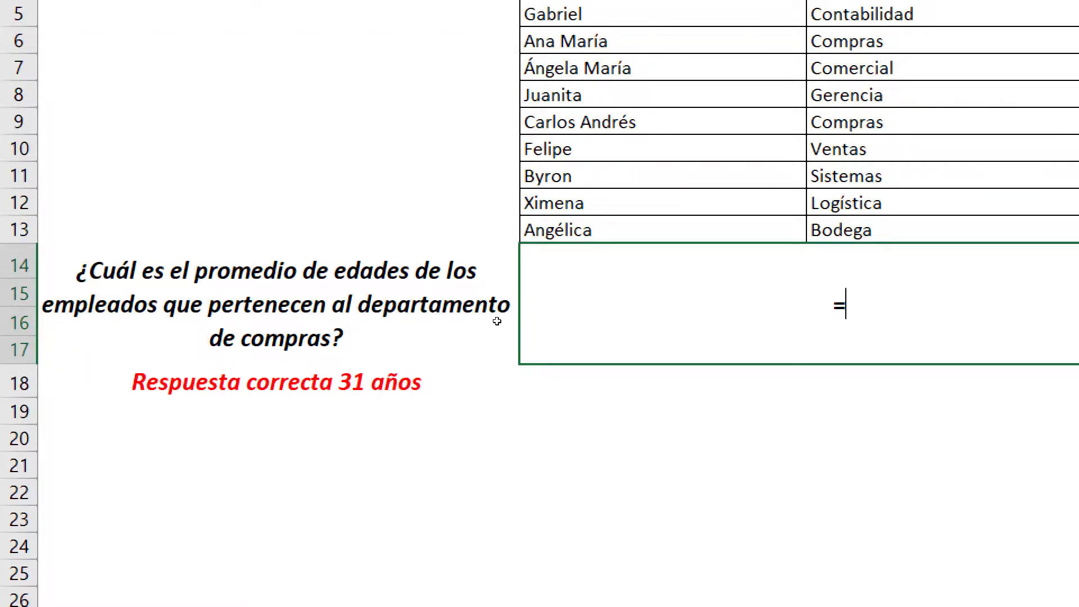
type("promed")
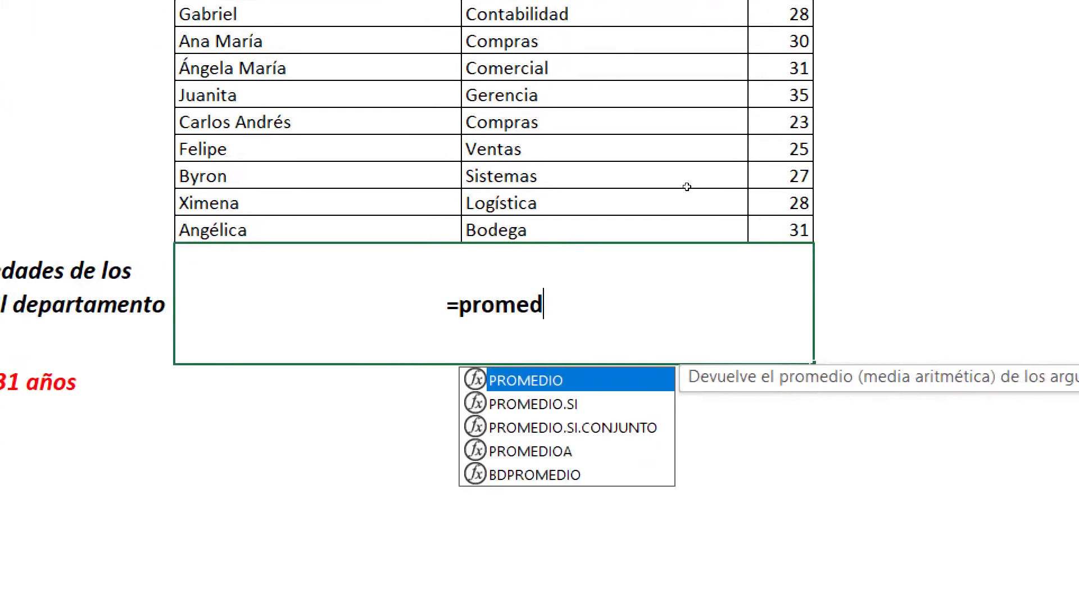
type("i")
key("Down")
key("Tab")
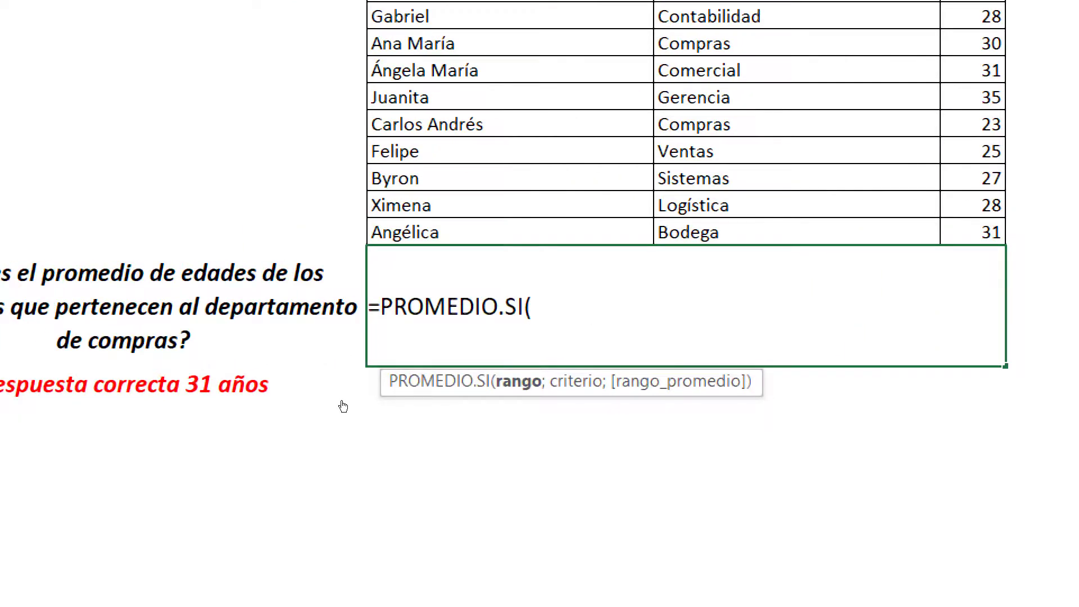
left_click_drag(804, 132, 804, 402)
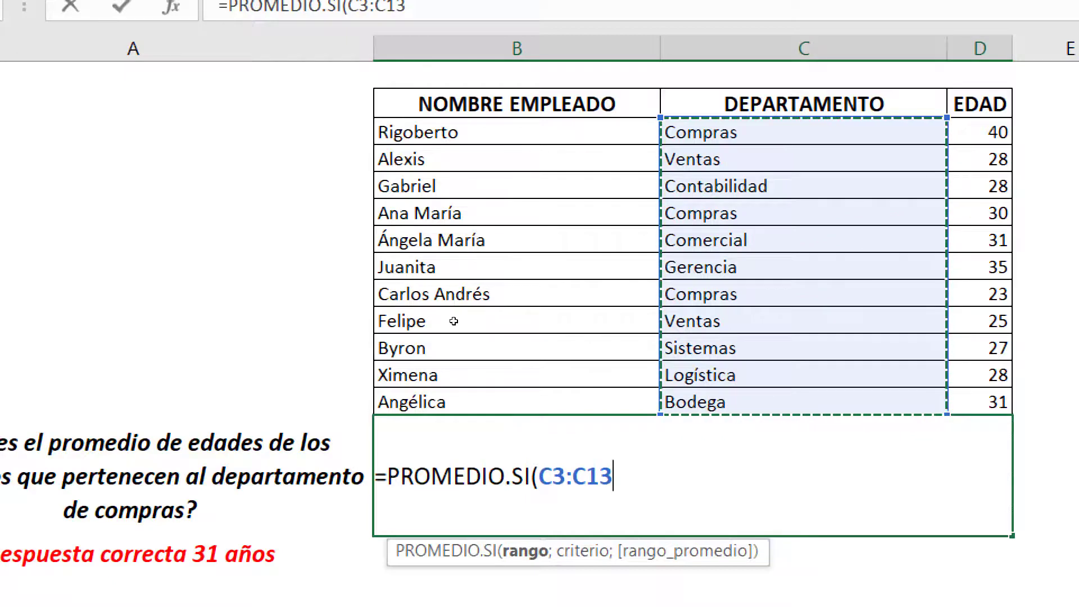
type(";\"")
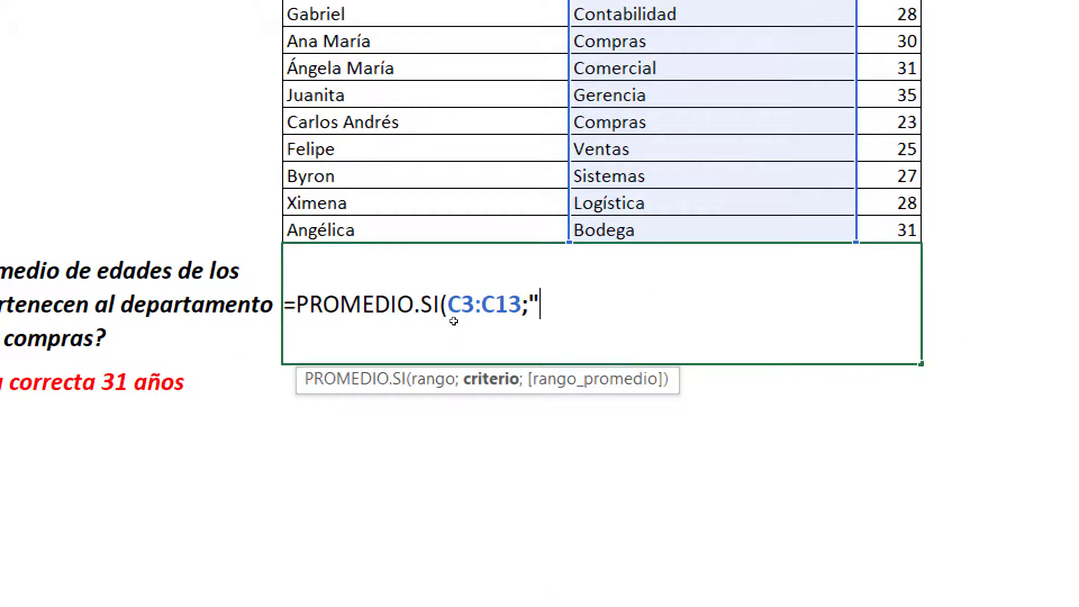
type("comp")
type("ras")
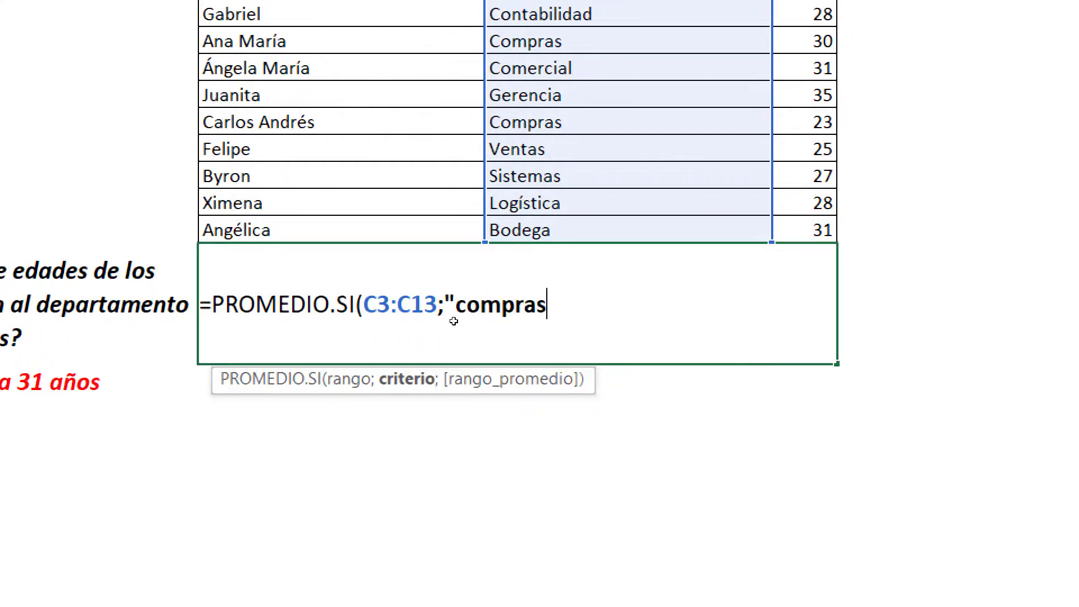
type("\")")
key("Return")
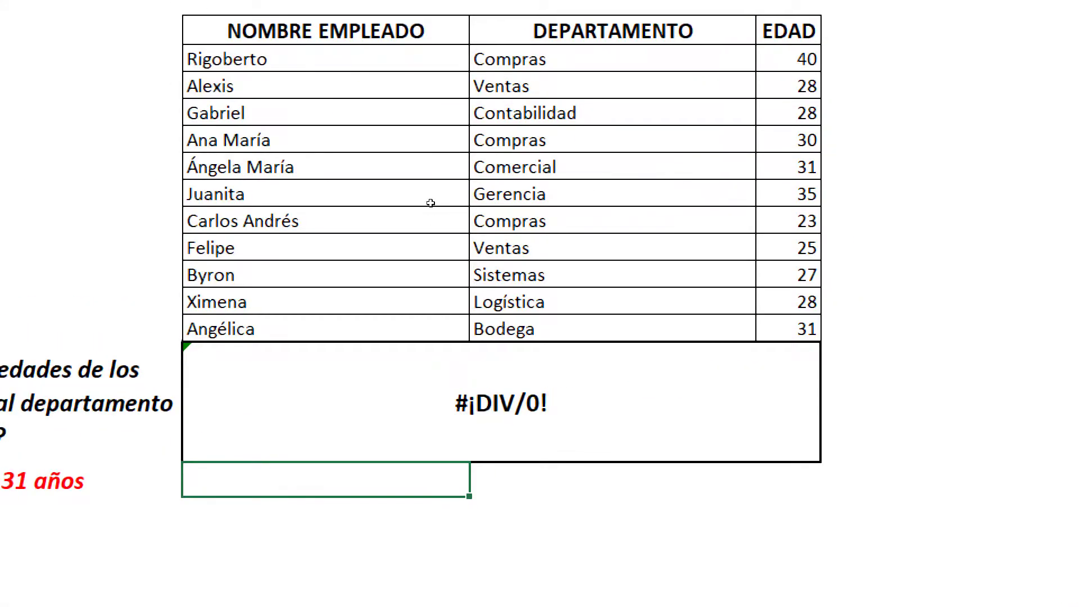
Add D3:D13 as the average range to the PROMEDIO.SI formula so it returns 31.
left_click_drag(562, 59, 563, 329)
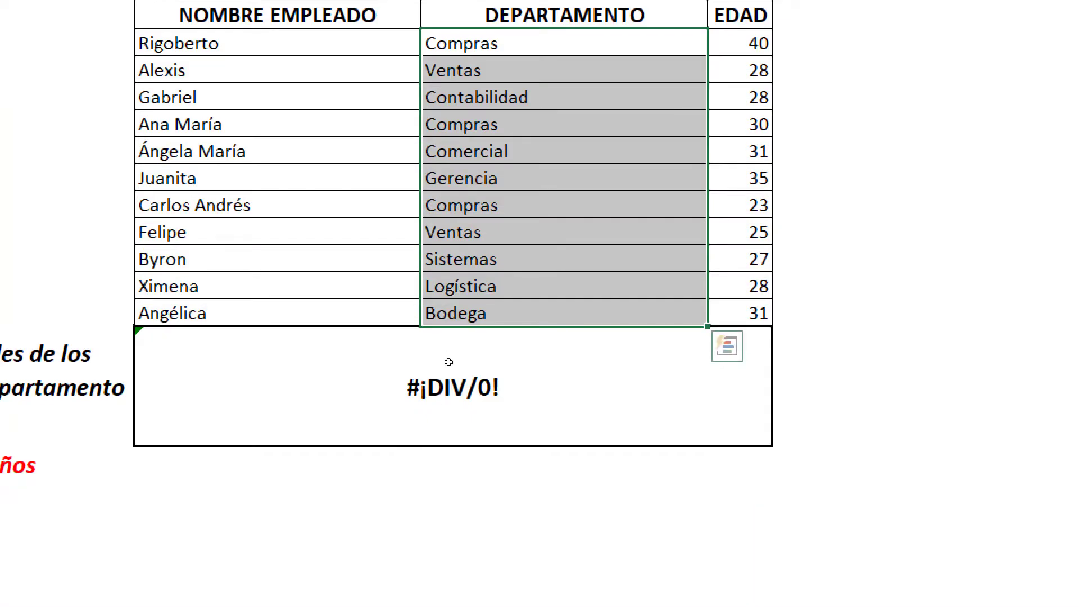
double_click(448, 362)
key("Left")
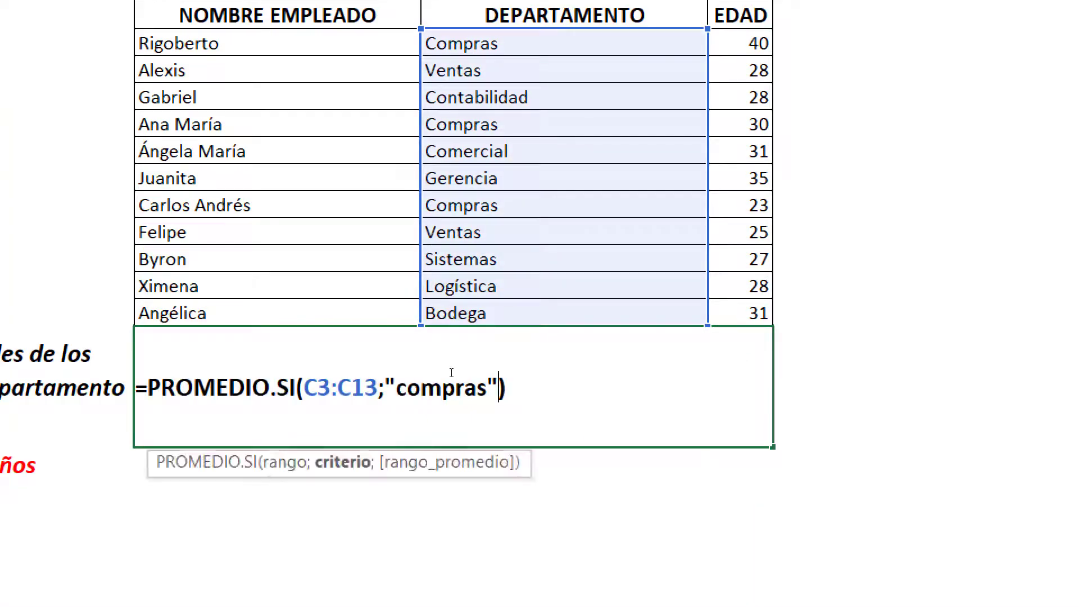
type(";")
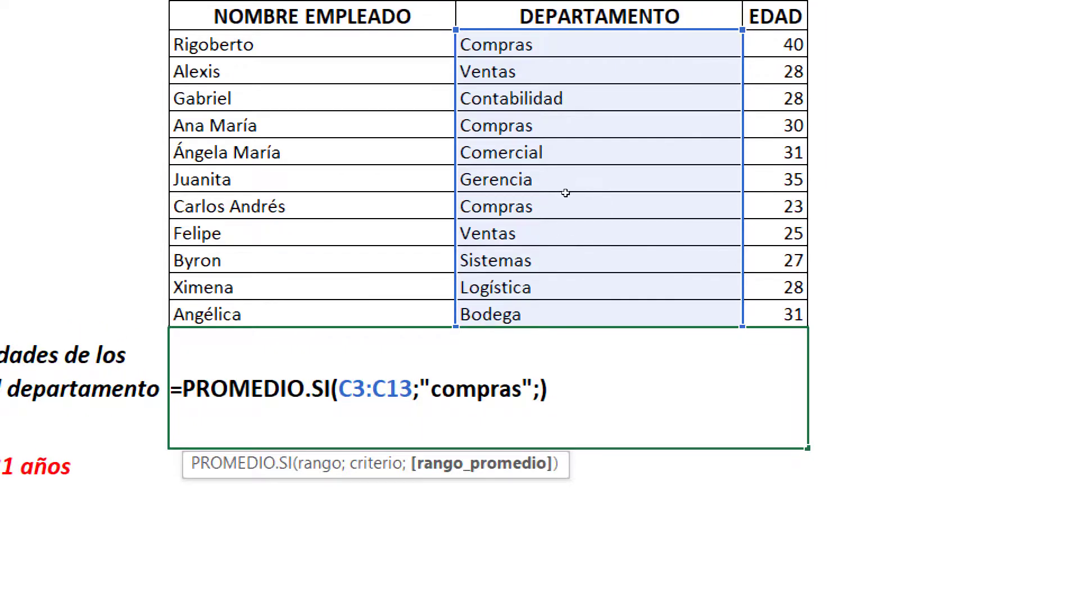
left_click_drag(740, 43, 741, 124)
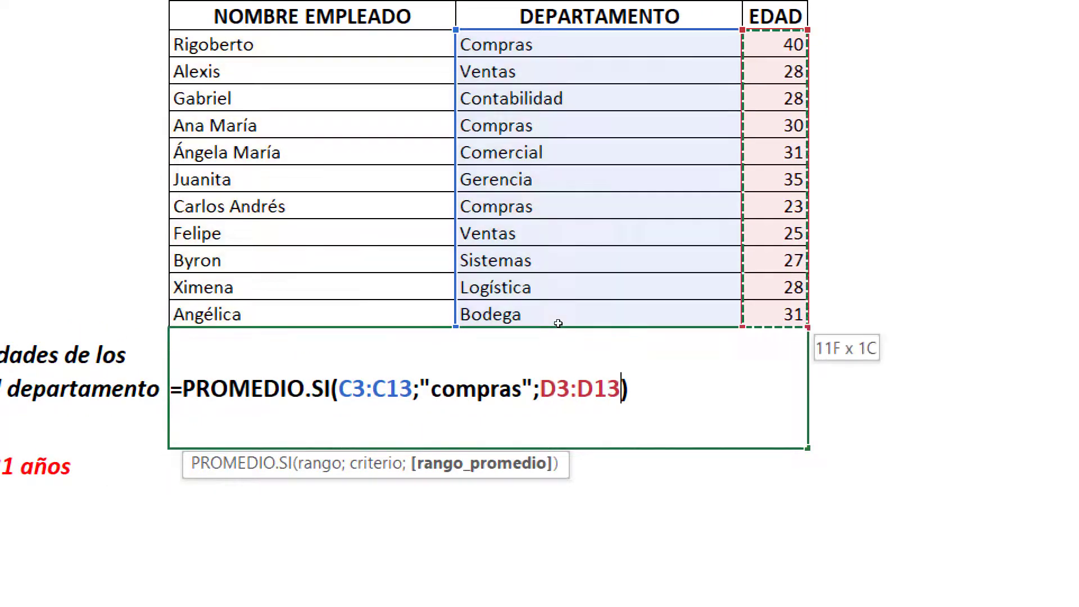
left_click_drag(559, 264, 613, 323)
key("Return")
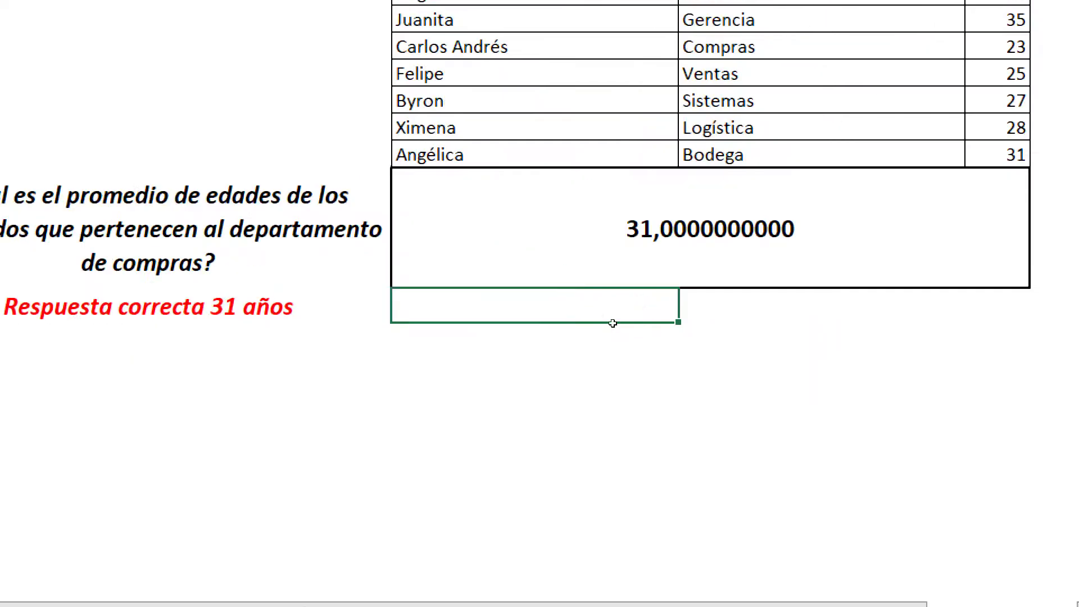
Strip all decimal places from the compras average so it displays 31.
key("Up")
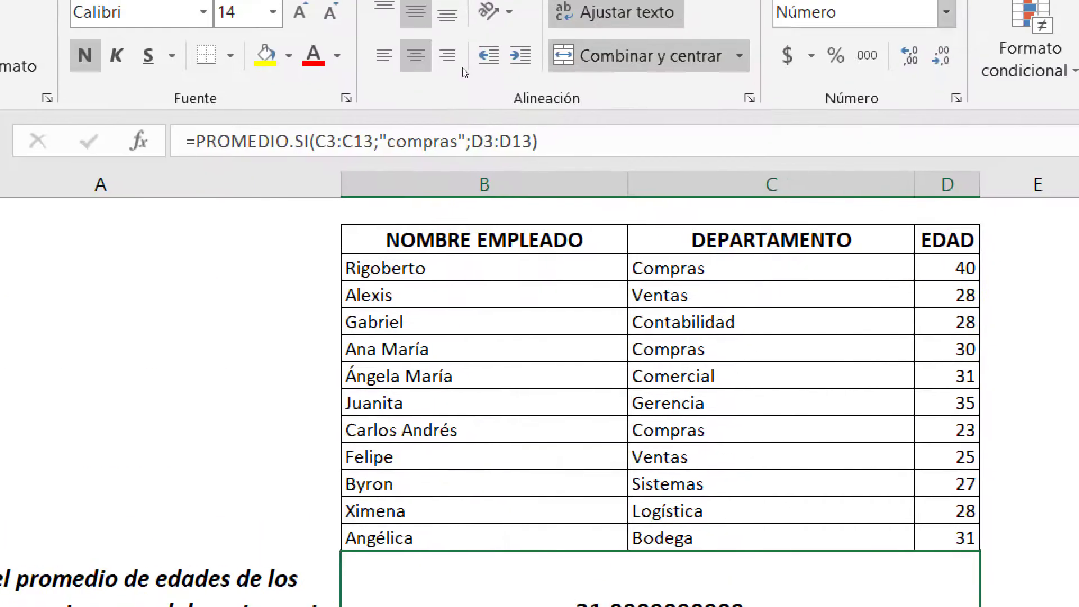
left_click(941, 55)
left_click(941, 55)
left_click(940, 55)
left_click(940, 56)
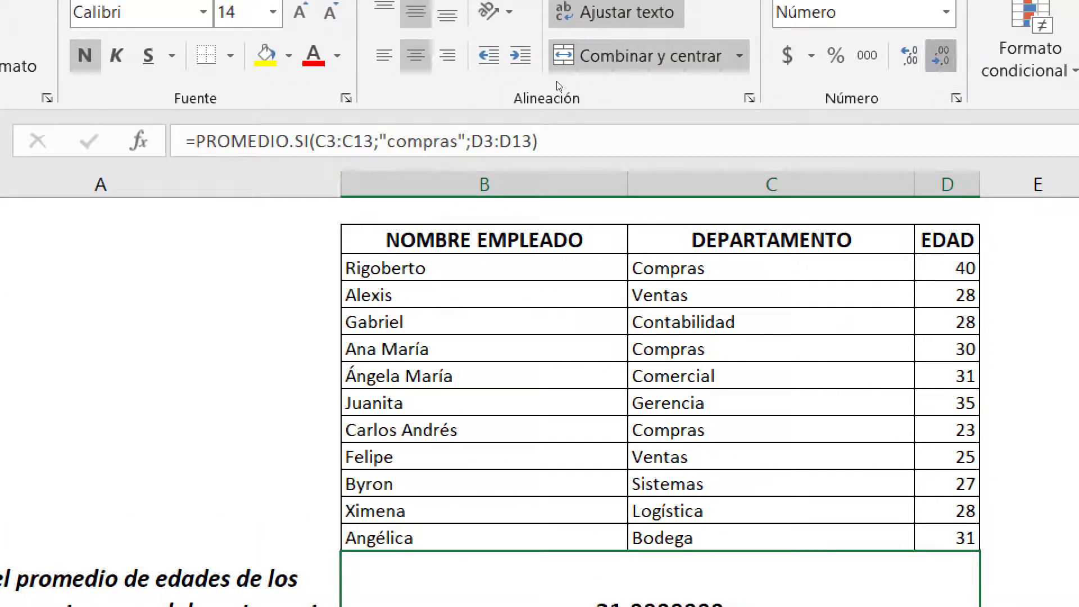
left_click(941, 55)
left_click(940, 55)
left_click(940, 55)
left_click(940, 55)
left_click(940, 55)
left_click(940, 55)
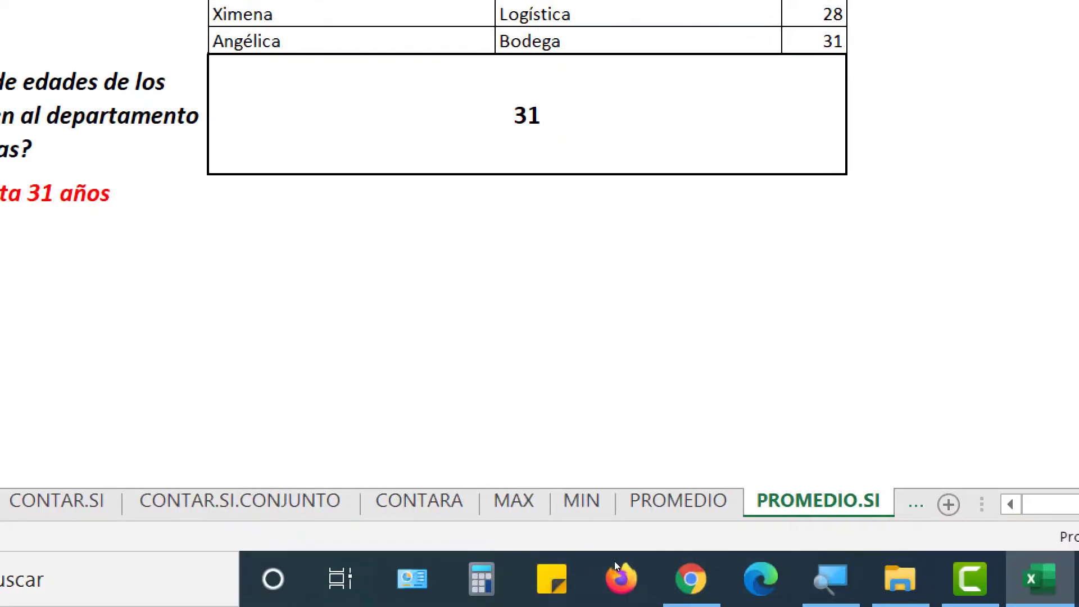
On the PROMEDIO.SI.CONJUNTO sheet, start a PROMEDIO.SI.CONJUNTO formula in the merged answer cell.
key("ctrl+Page_Down")
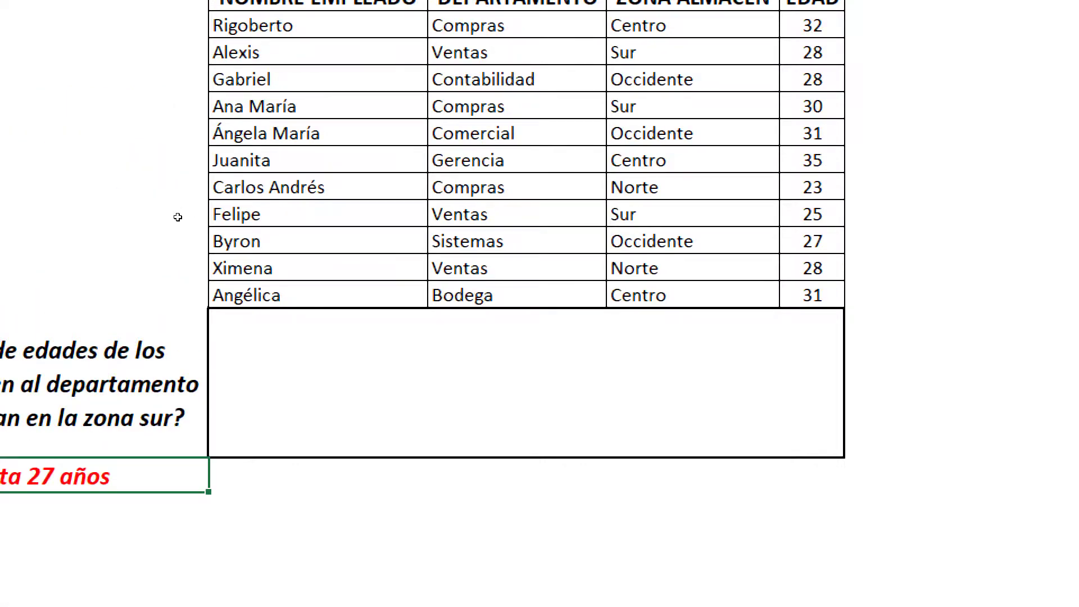
key("Up")
key("Right")
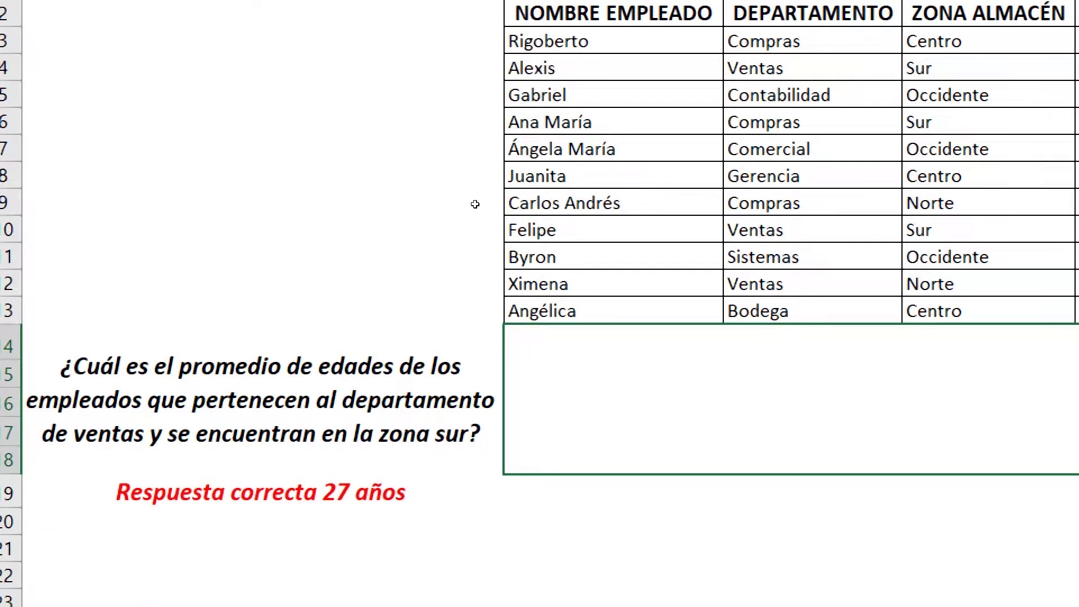
type("=")
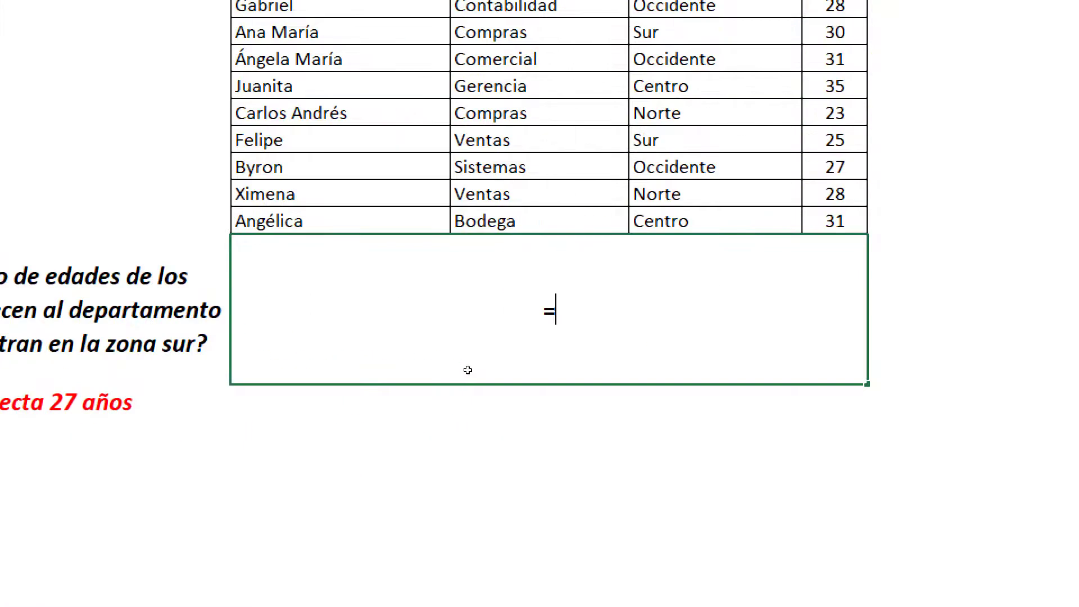
type("pro")
key("Down")
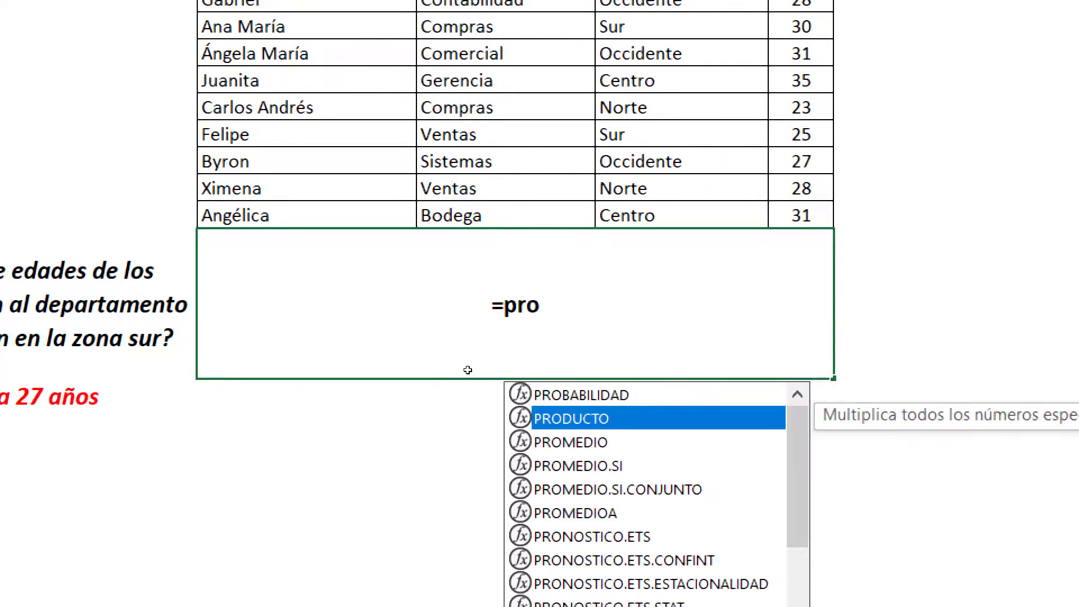
key("Down")
key("Down")
key("Down")
key("Tab")
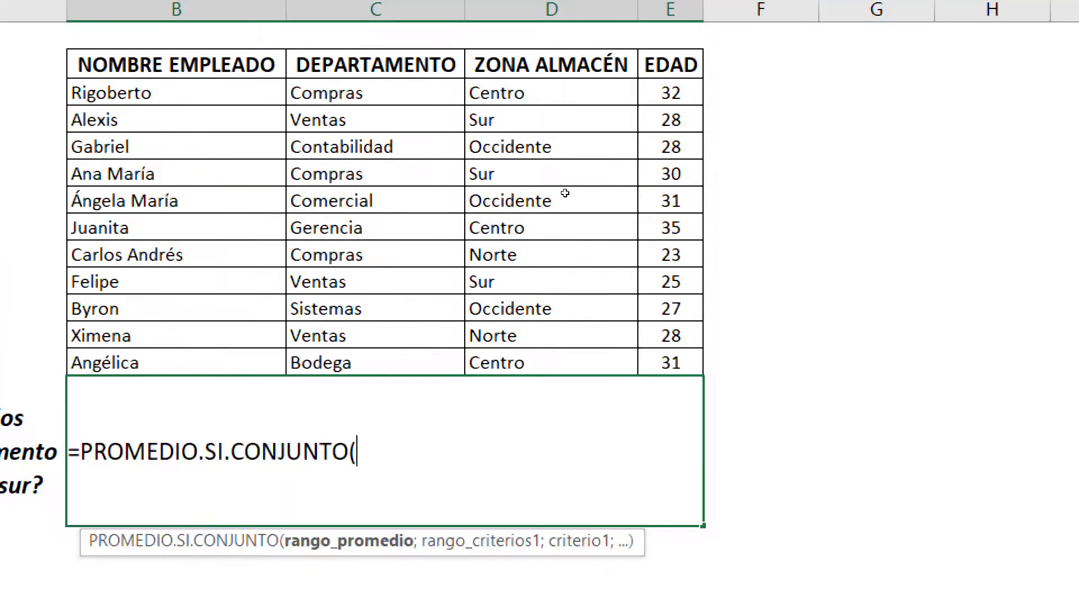
Average ages E3:E13 where zone D3:D13 is "sur" and department C3:C13 is "ventas", giving 27.
left_click_drag(671, 93, 671, 363)
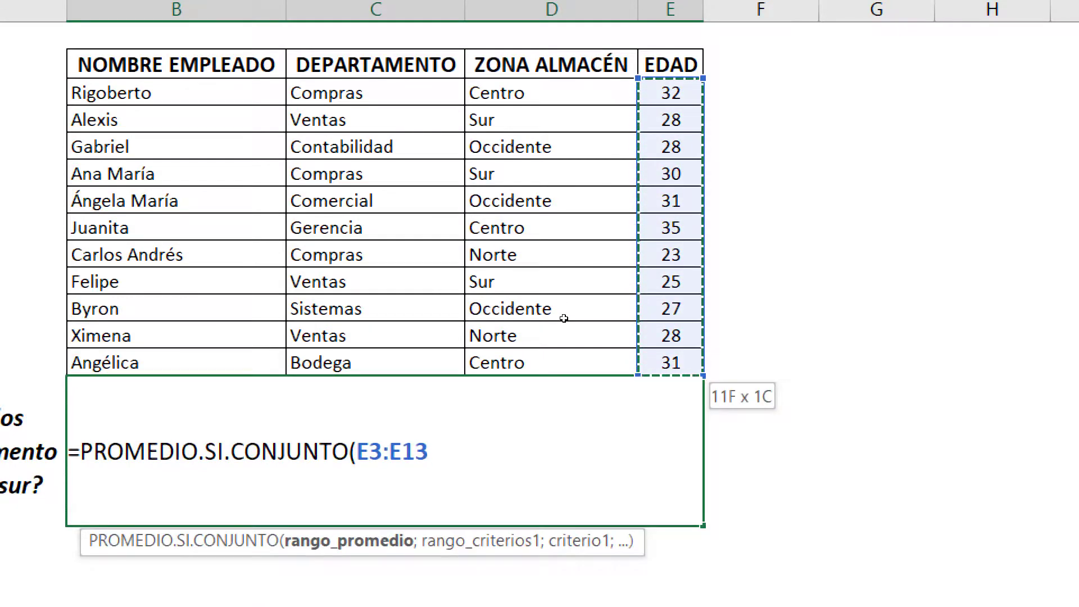
type(";")
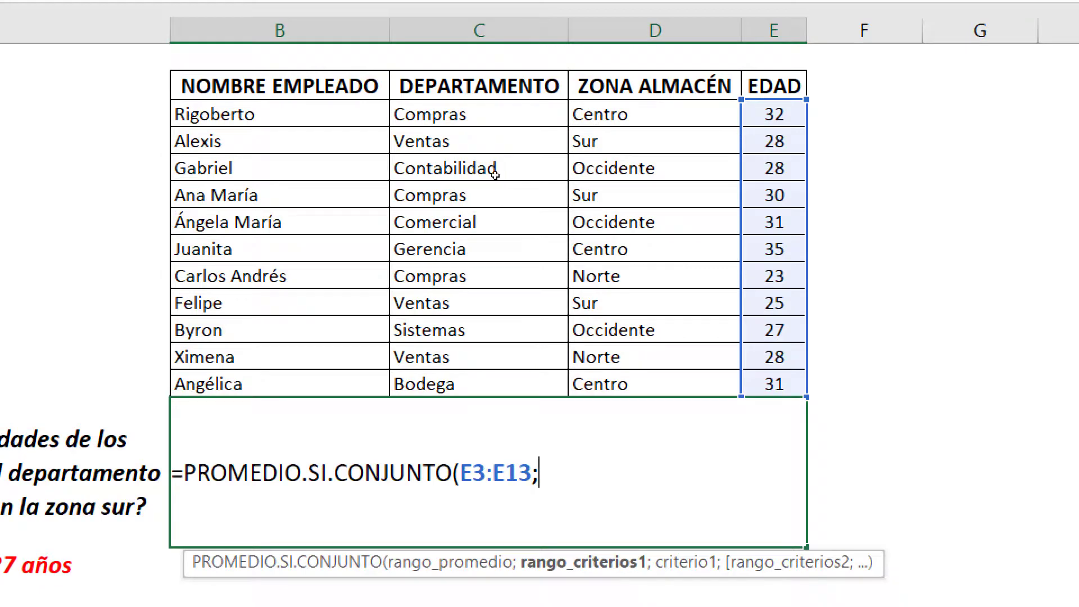
left_click_drag(482, 198, 472, 317)
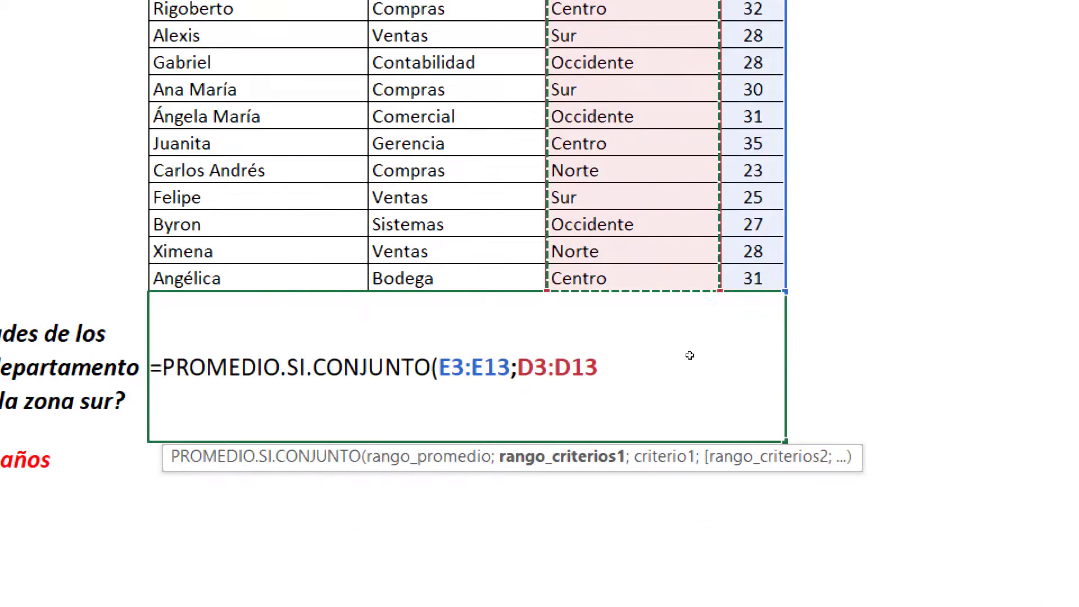
type(";")
type("\"sur")
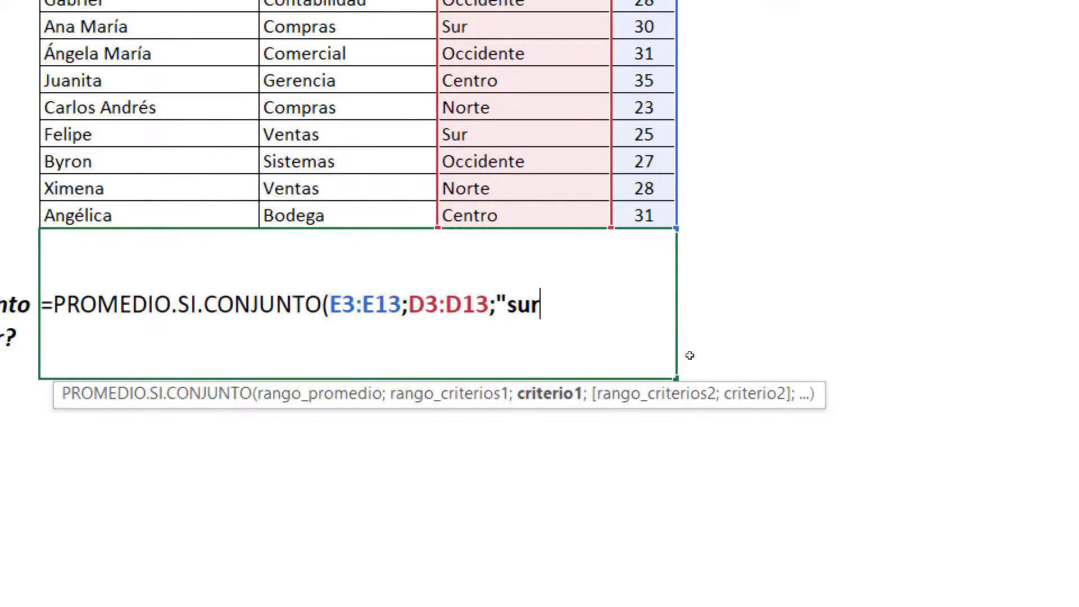
type("\";")
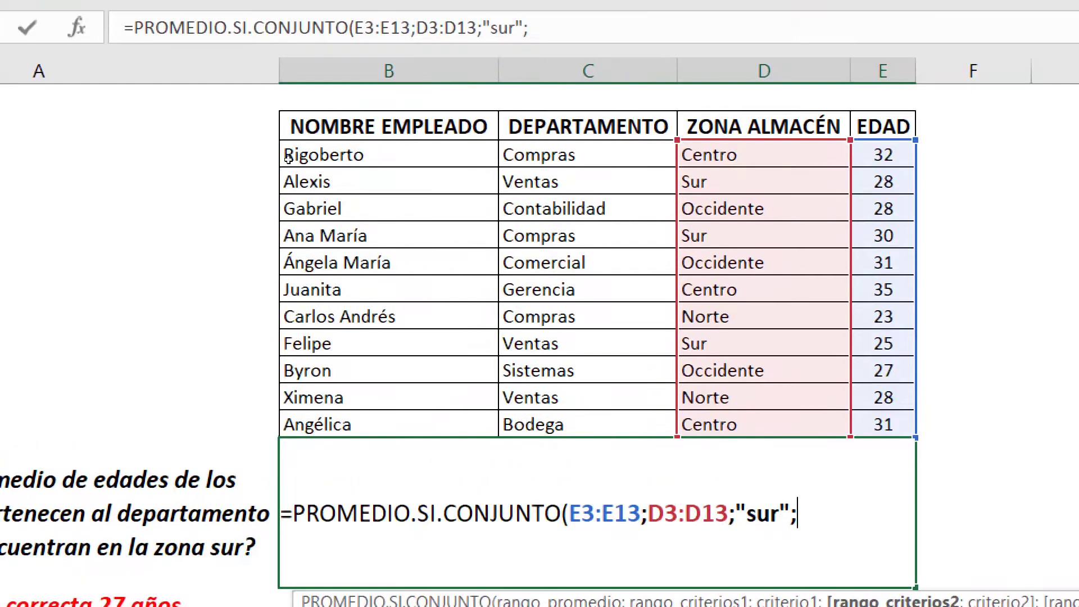
left_click_drag(562, 155, 563, 424)
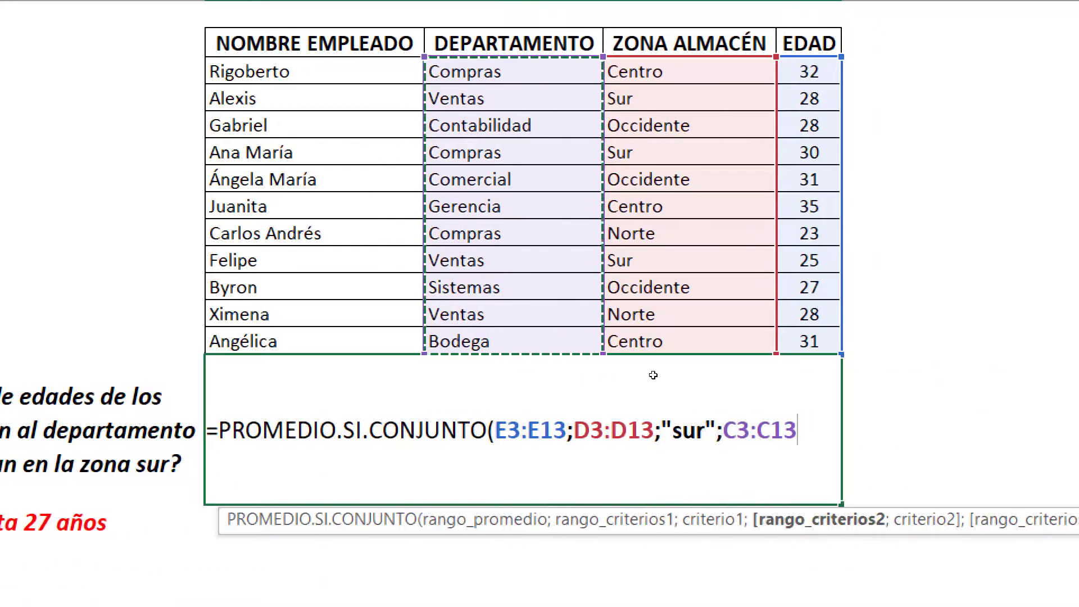
type(";\"vent")
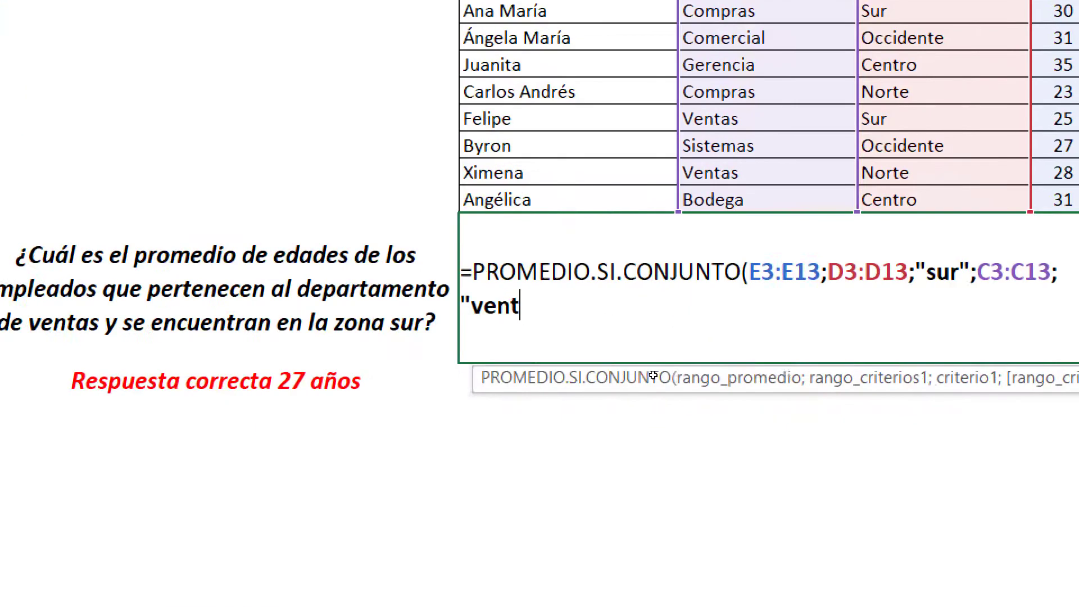
type("as\")")
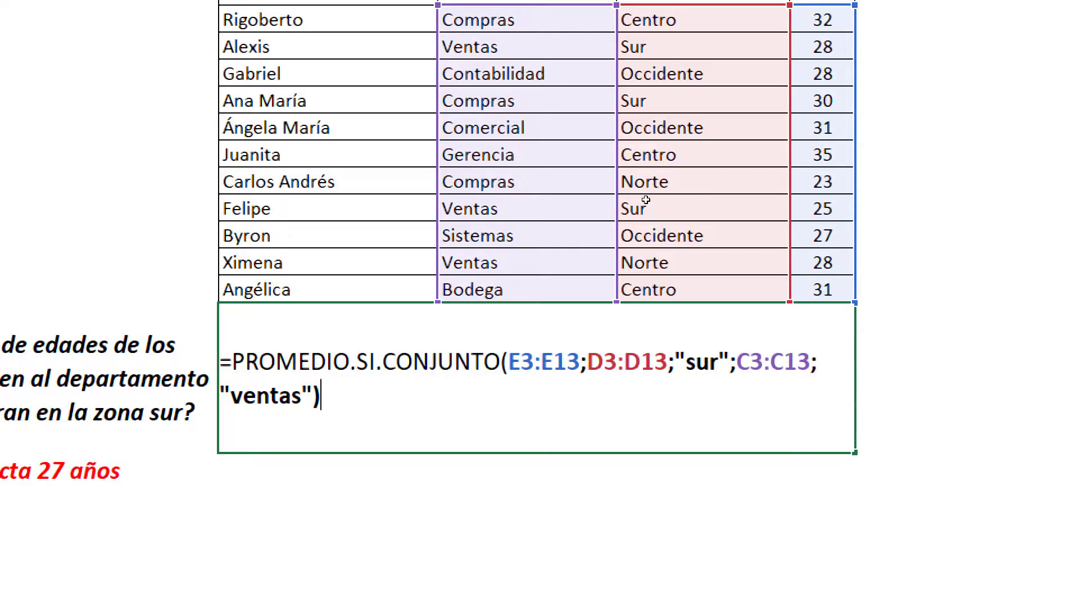
key("Return")
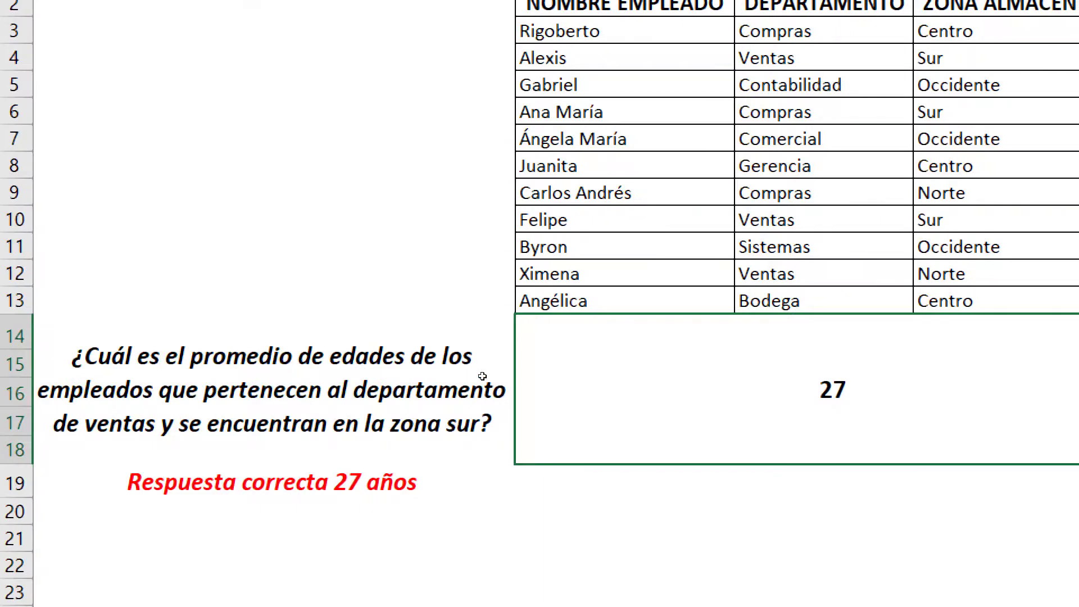
double_click(584, 373)
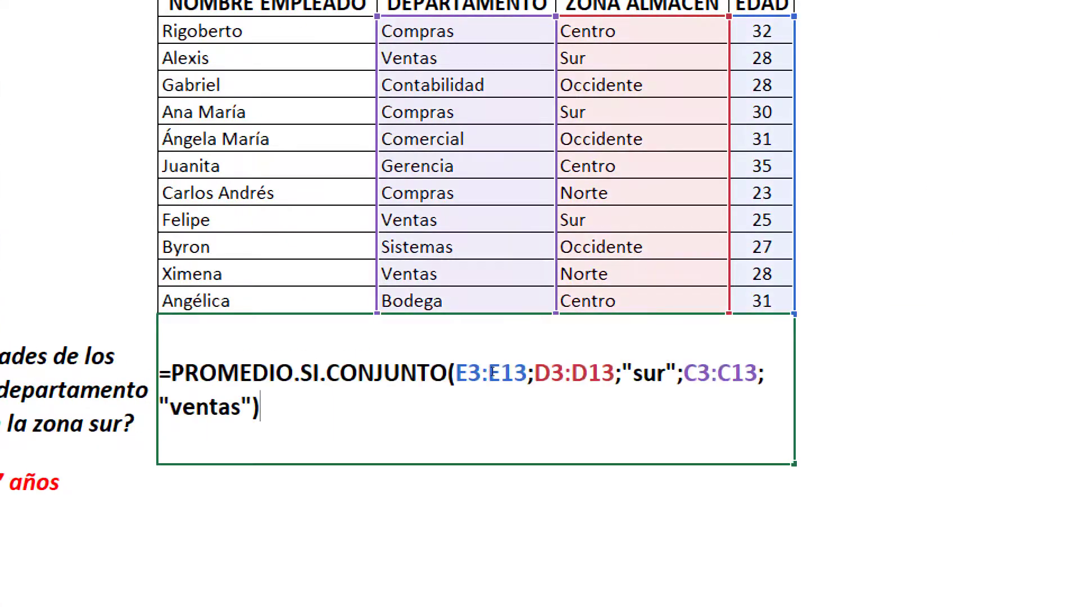
key("Return")
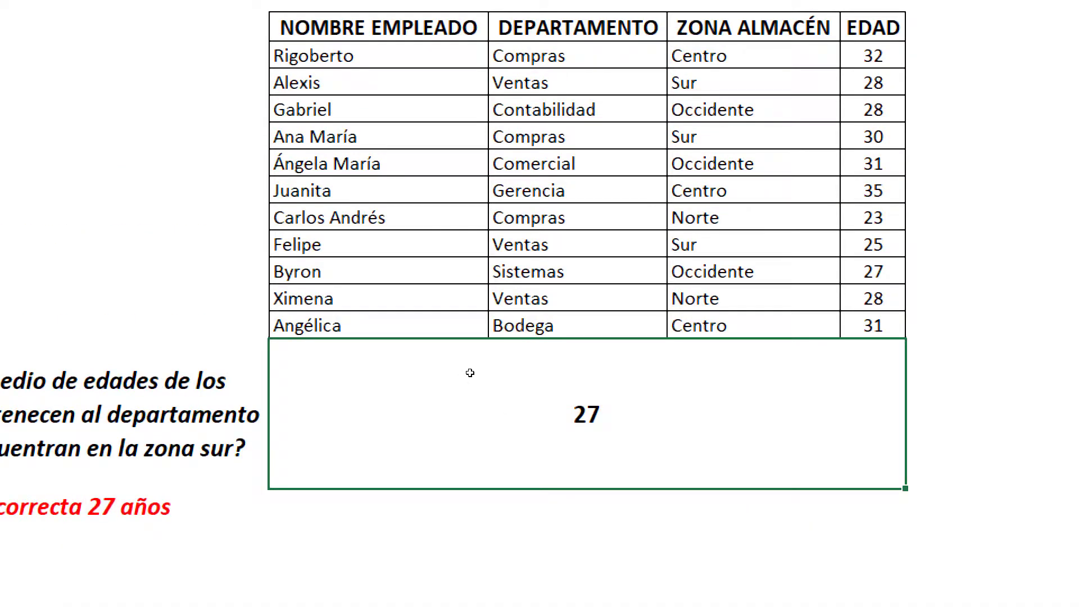
left_click_drag(520, 83, 873, 82)
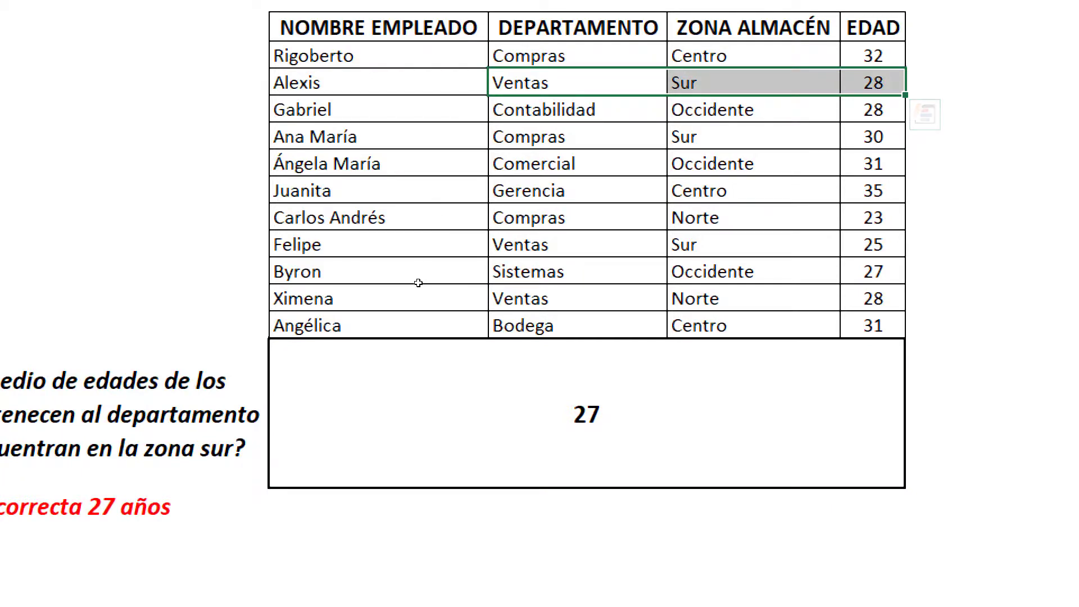
left_click(523, 247, "ctrl")
key("shift+Right")
key("shift+Right")
key("shift+Down")
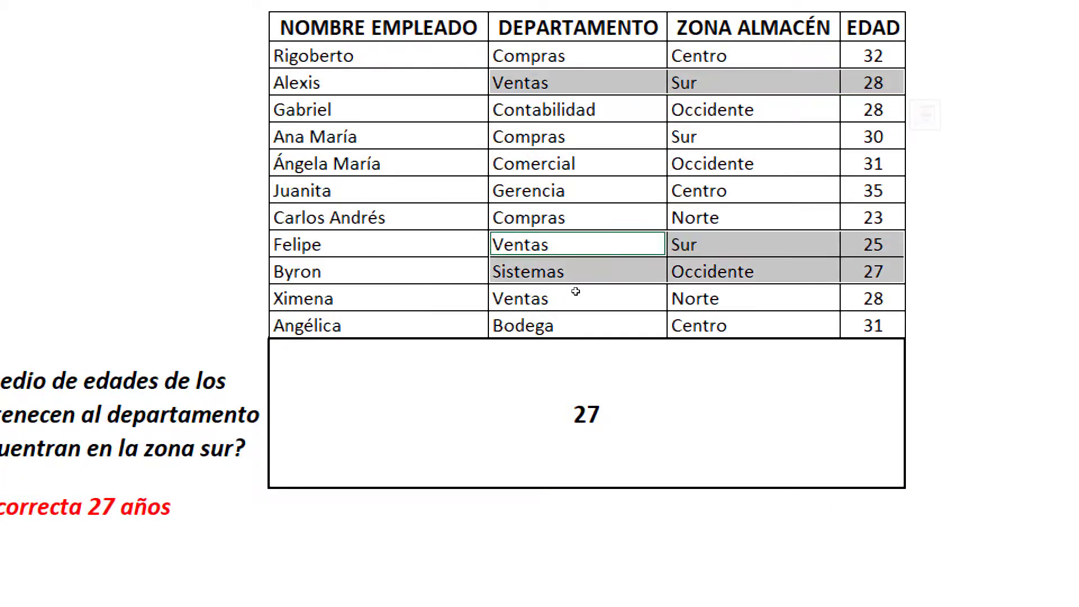
key("shift+Up")
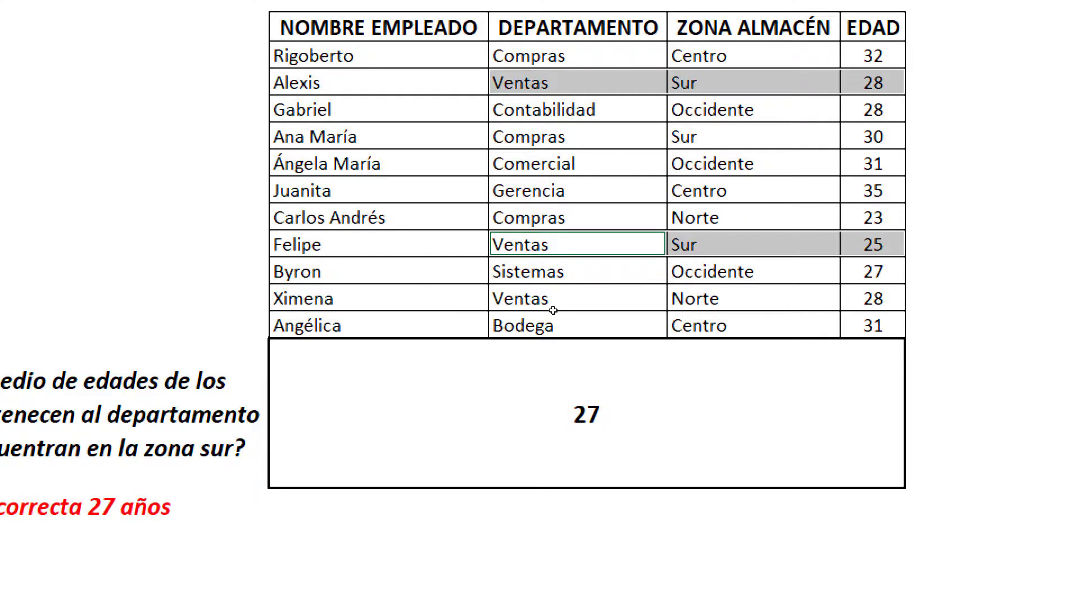